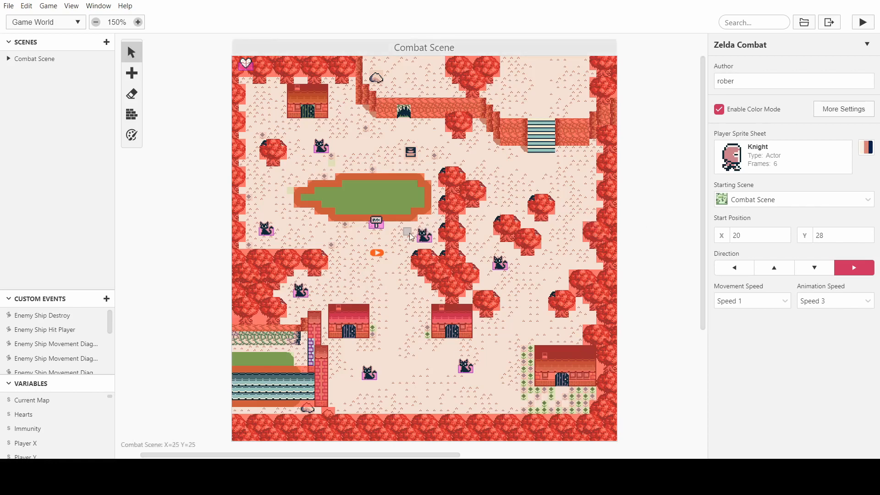
scroll(407, 237, "up", 3, "ctrl")
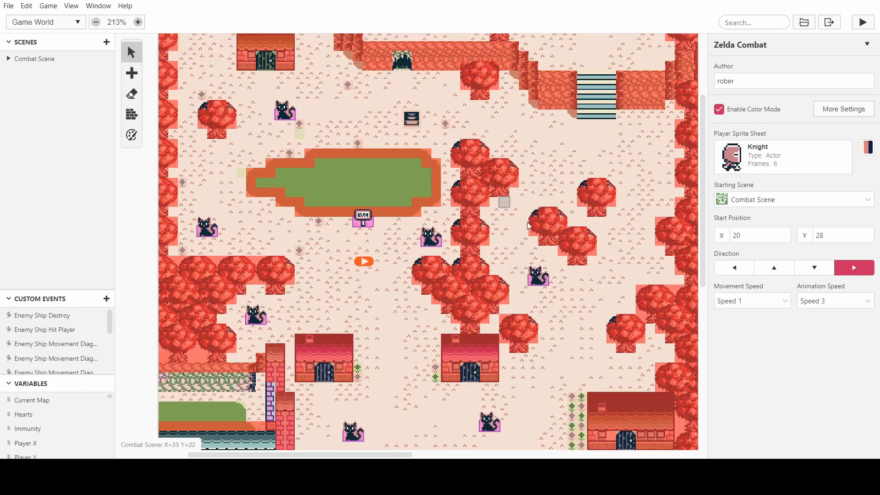
scroll(409, 260, "down", 3, "ctrl")
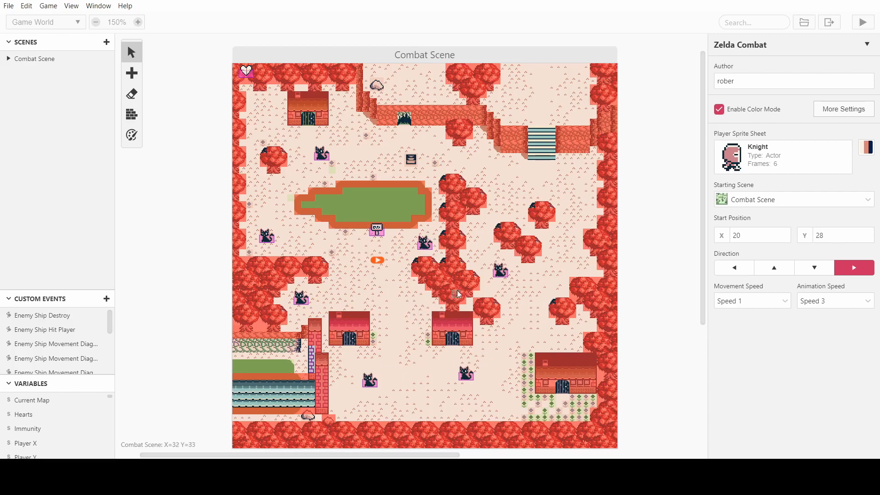
mouse_move(646, 280)
left_mouse_down()
mouse_move(578, 271)
mouse_move(652, 273)
left_mouse_up()
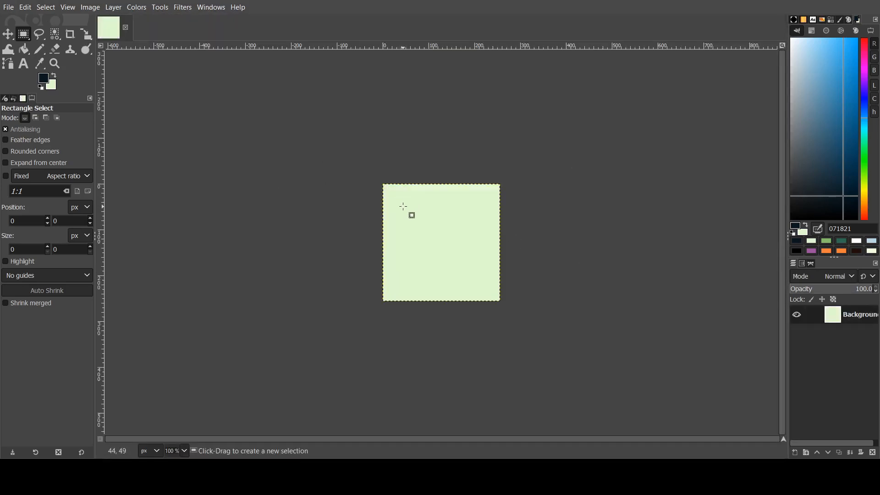
Step: Show the grid over the blank light-green image
key("ctrl+a")
scroll(471, 208, "up", 2, "ctrl")
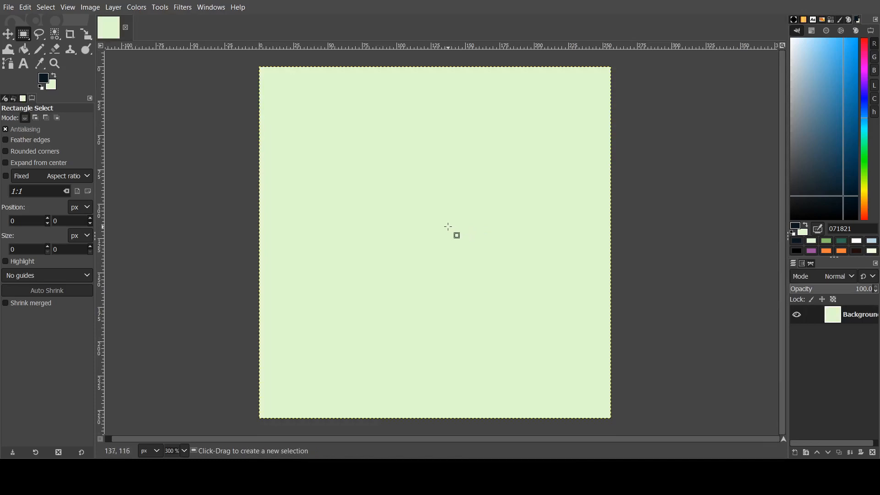
scroll(487, 200, "down", 1, "ctrl")
scroll(494, 208, "up", 1, "ctrl")
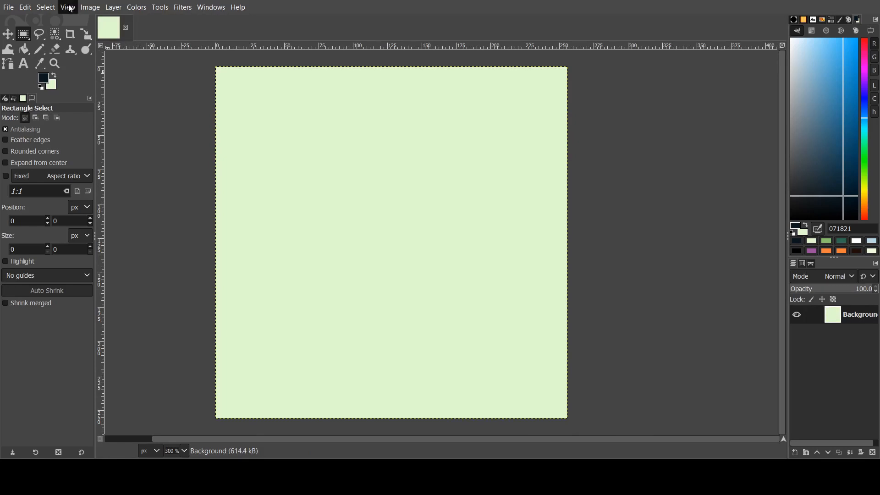
left_click(103, 245)
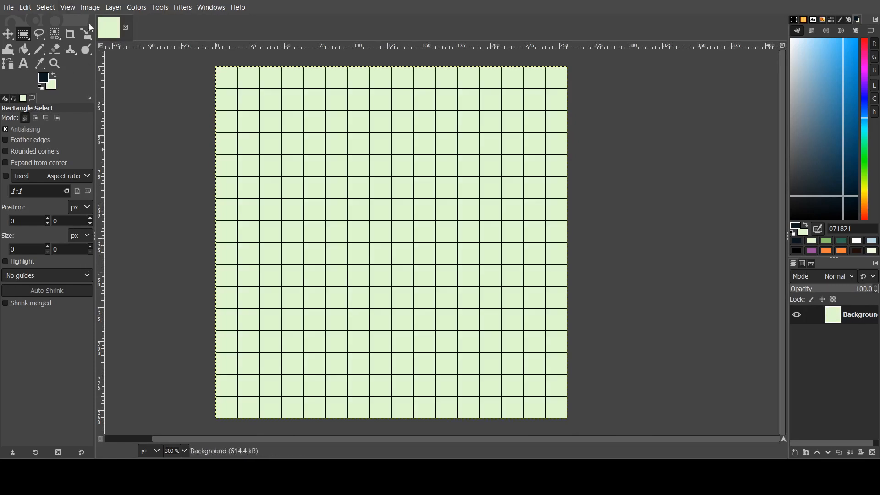
Step: Configure the image grid to a spacing of 8 pixels
left_click(94, 11)
left_click(119, 290)
left_click_drag(387, 238, 306, 222)
type("8")
left_click(466, 368)
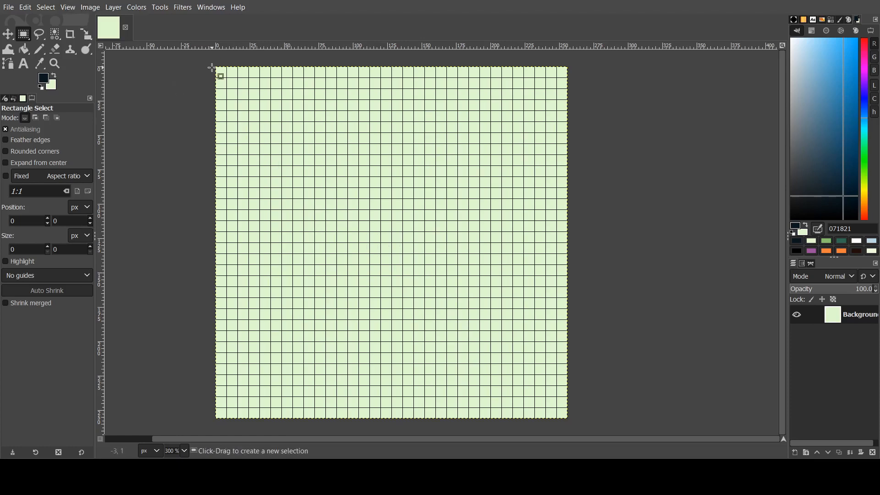
scroll(216, 65, "up", 5, "ctrl")
scroll(442, 153, "down", 4, "ctrl")
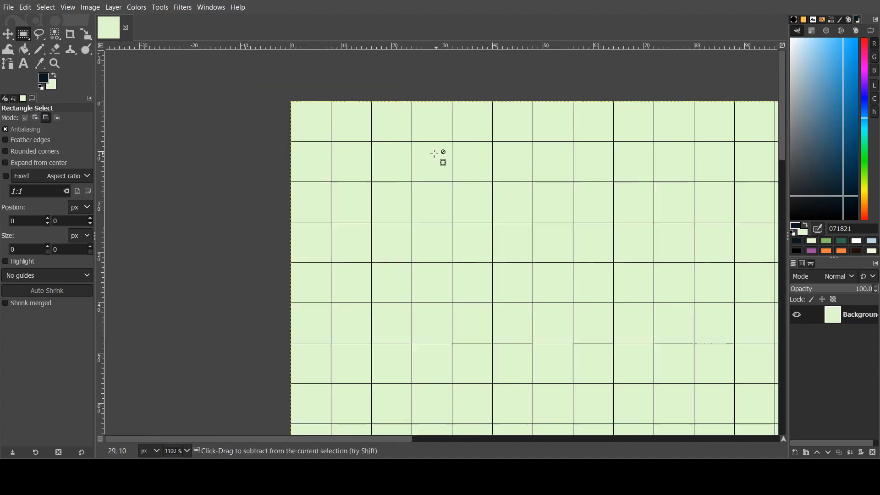
scroll(350, 151, "down", 2, "shift")
scroll(350, 151, "down", 2)
scroll(350, 150, "up", 1)
scroll(350, 151, "down", 1, "ctrl")
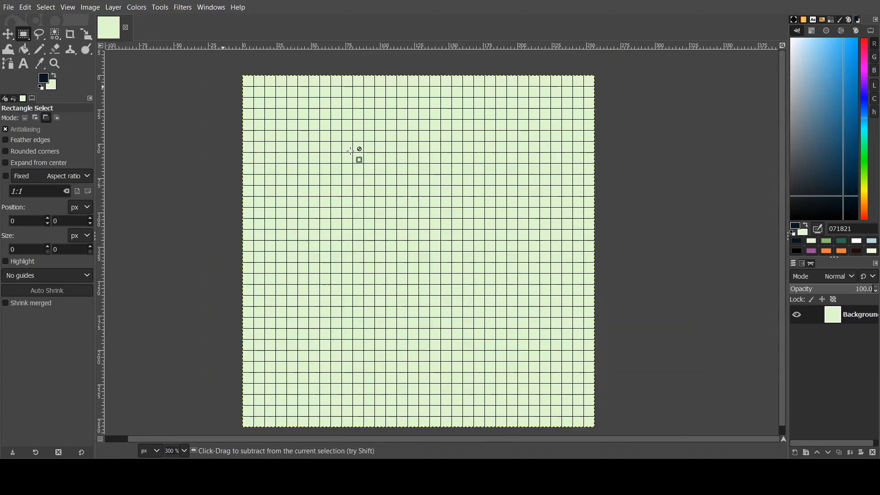
scroll(353, 156, "down", 1)
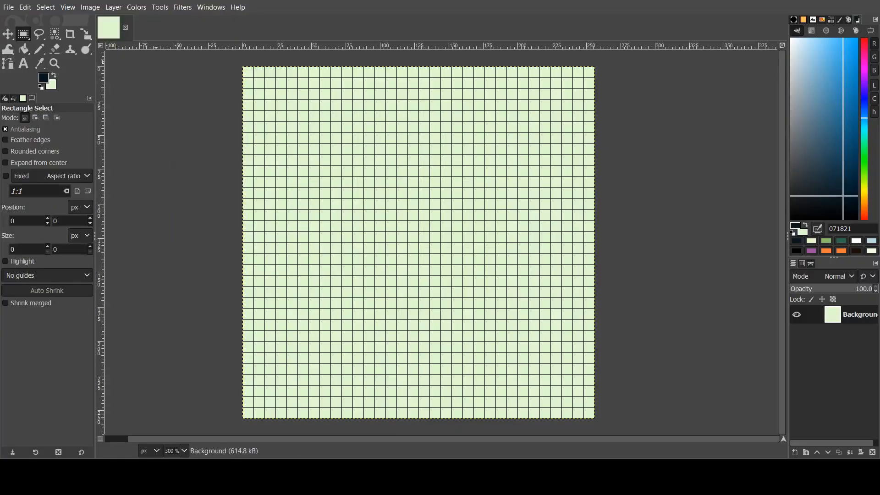
Step: Export the image as Tileset.png to the Zelda Combat project's Artwork\Tileset folder
left_click(43, 172)
left_click(8, 9)
left_click(46, 116)
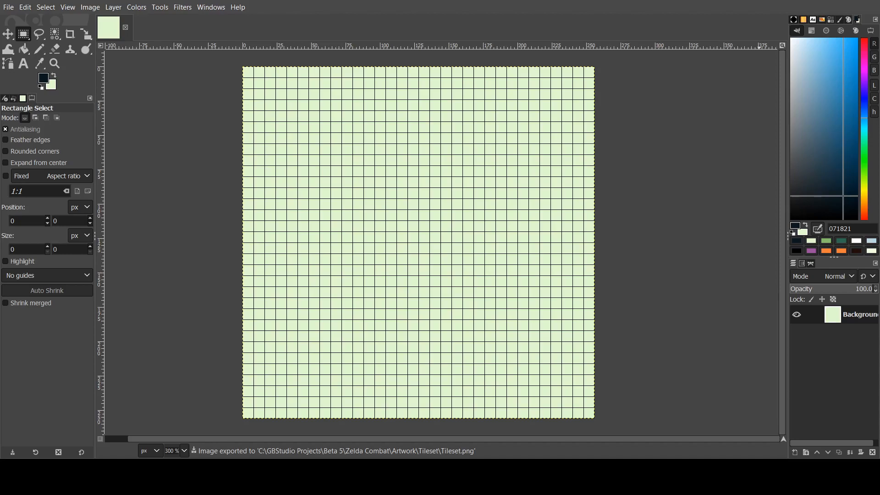
Step: Switch to Tiled and create a new tileset named Tileset_1 from the exported image, with 8 px tiles
key("alt+Tab")
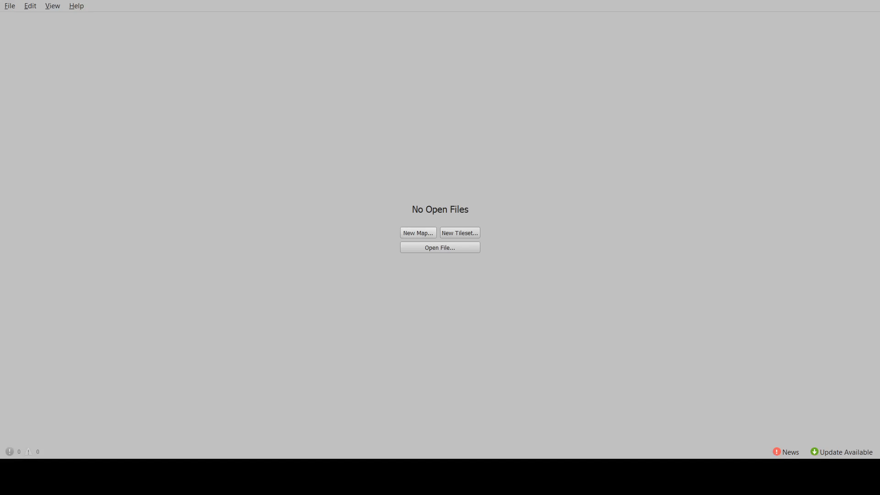
left_click(447, 232)
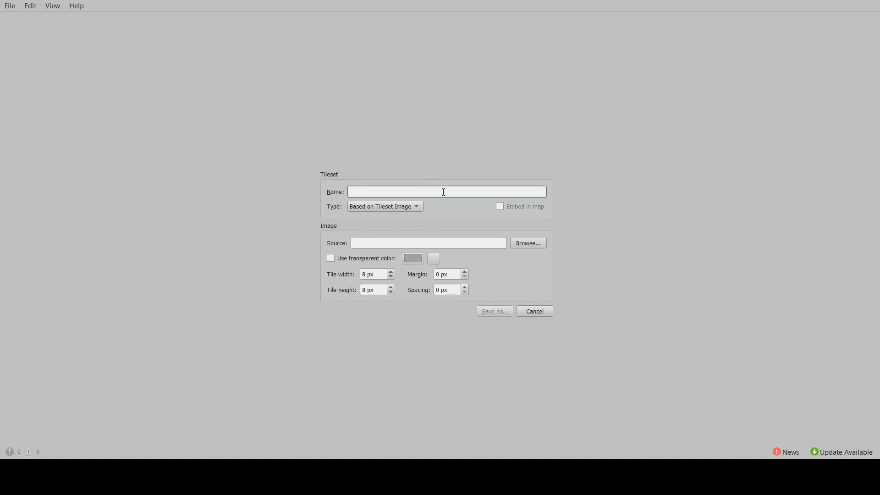
type("Tileset_1")
left_click(538, 245)
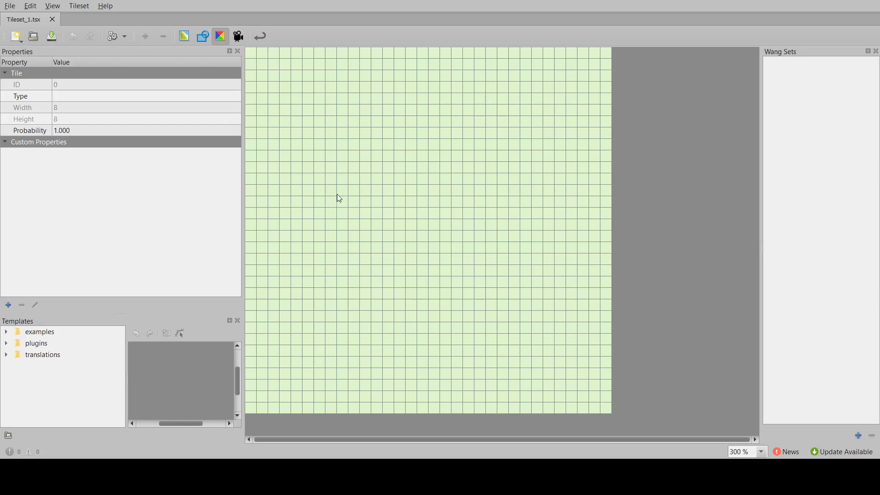
scroll(337, 195, "down", 1, "ctrl")
scroll(329, 178, "up", 1, "ctrl")
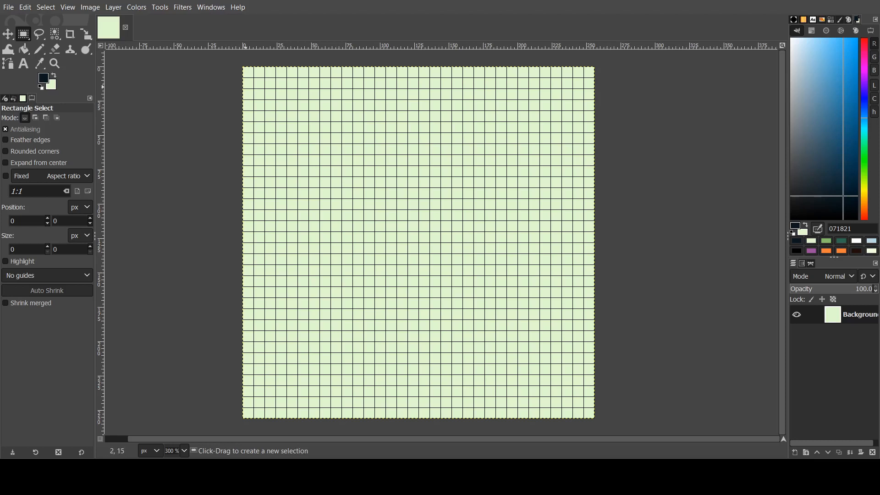
Step: Back in GIMP, outline the first 8×8 tile in green 86c06c with the Pencil and fill it using Bucket Fill
scroll(246, 87, "up", 5, "ctrl")
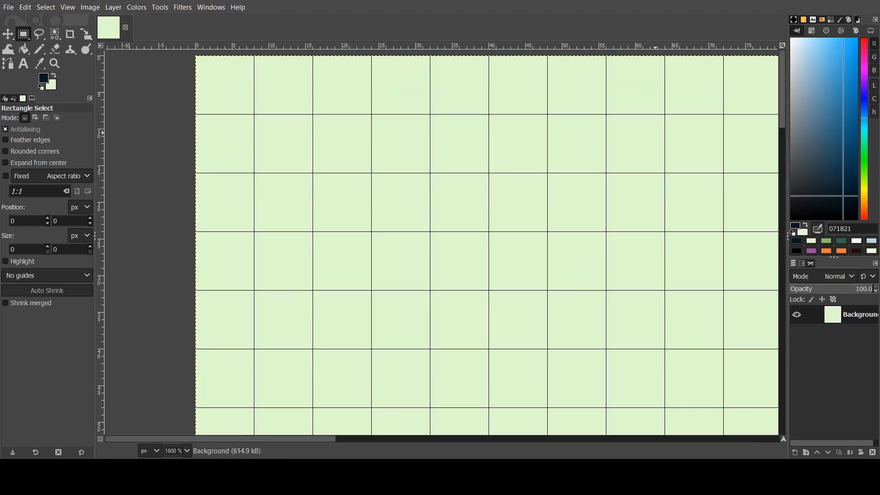
left_click(827, 243)
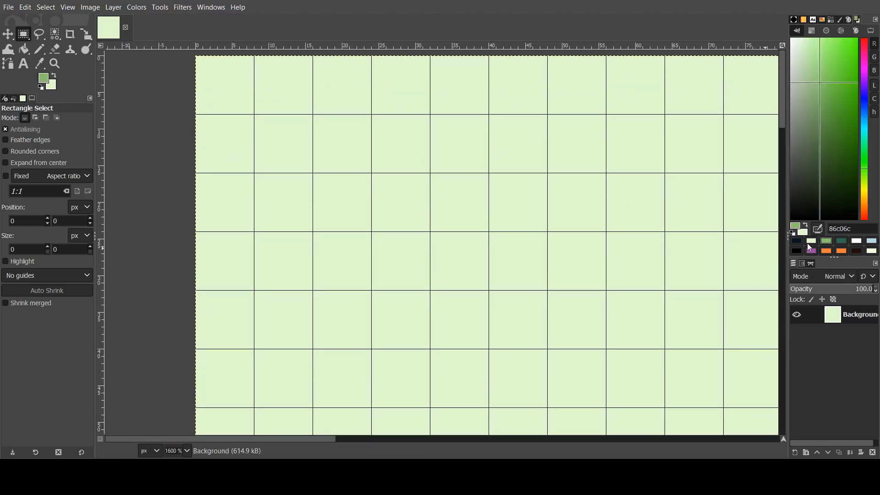
scroll(247, 114, "up", 1, "ctrl")
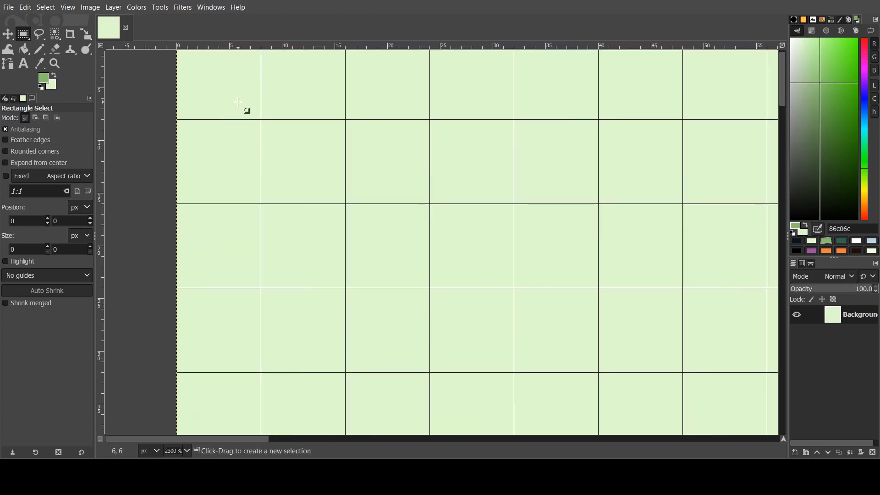
key("n")
scroll(246, 113, "down", 1, "ctrl")
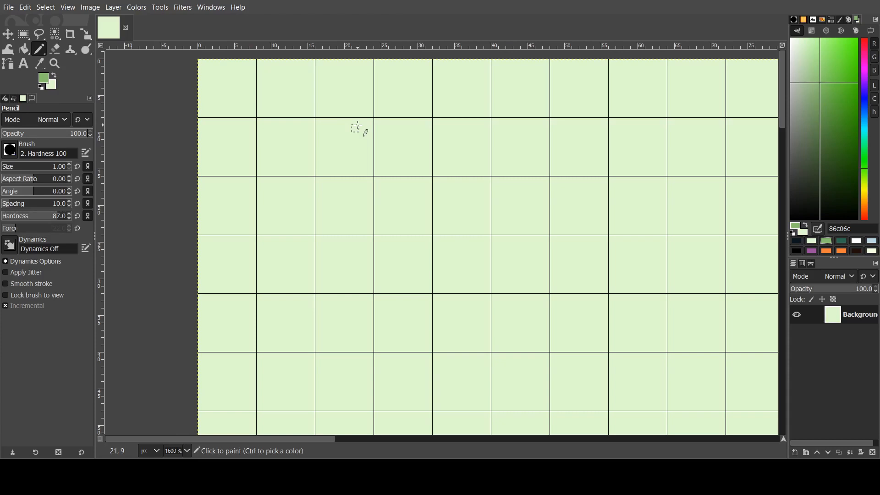
scroll(202, 74, "up", 4, "ctrl")
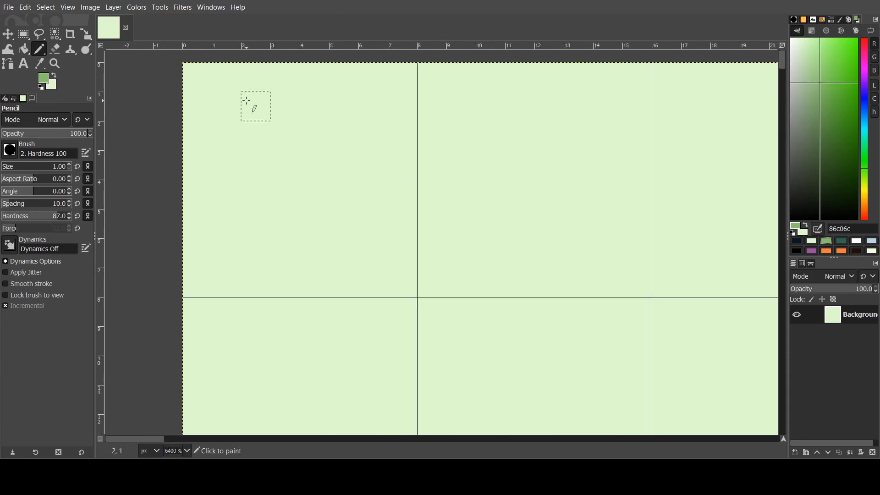
scroll(246, 99, "down", 3, "ctrl")
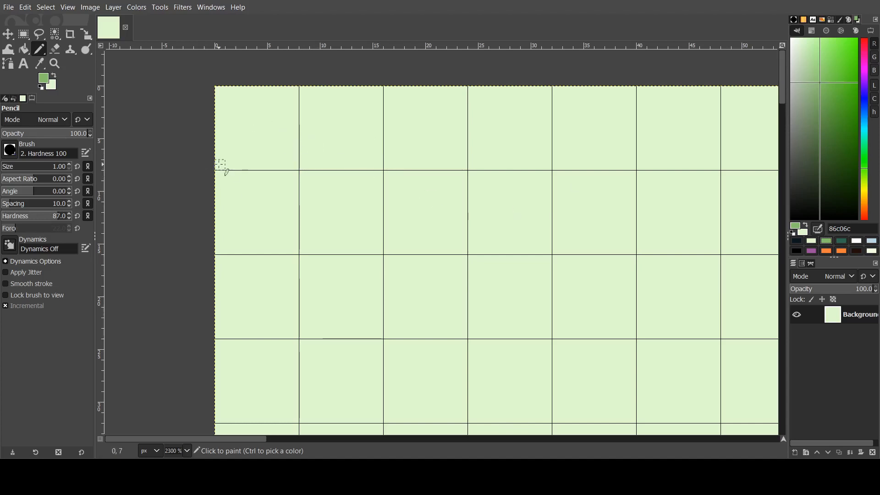
mouse_move(222, 165)
left_mouse_down()
mouse_move(298, 165)
mouse_move(298, 89)
left_mouse_up()
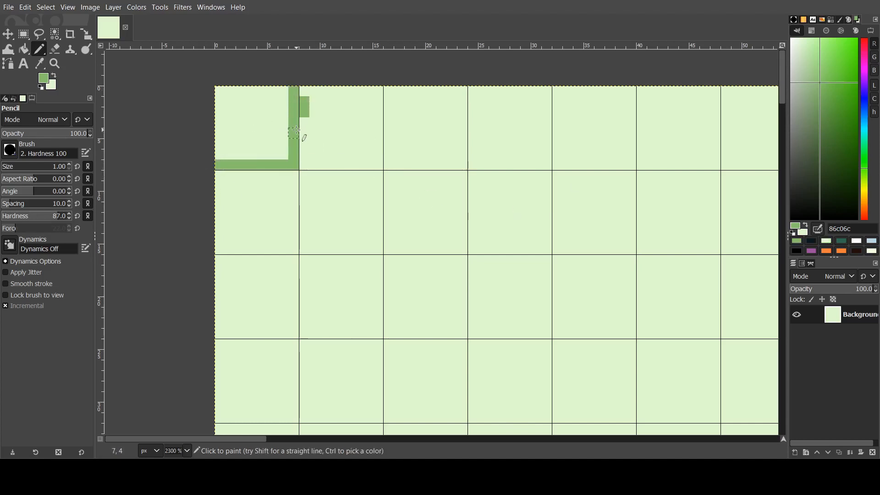
key("shift+b")
left_click(275, 136)
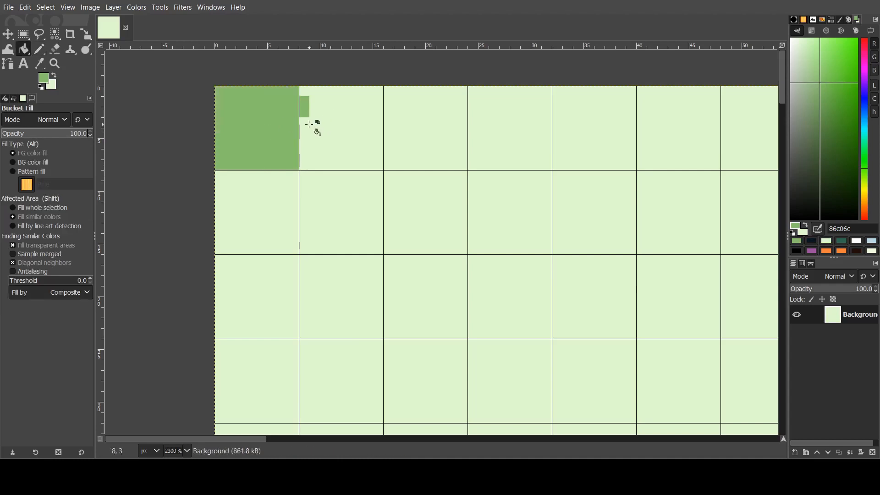
Step: Pick the light background green and paint over the stray green pixels just beside the filled tile
key("n")
left_click(312, 127, "ctrl")
left_click_drag(306, 114, 307, 88)
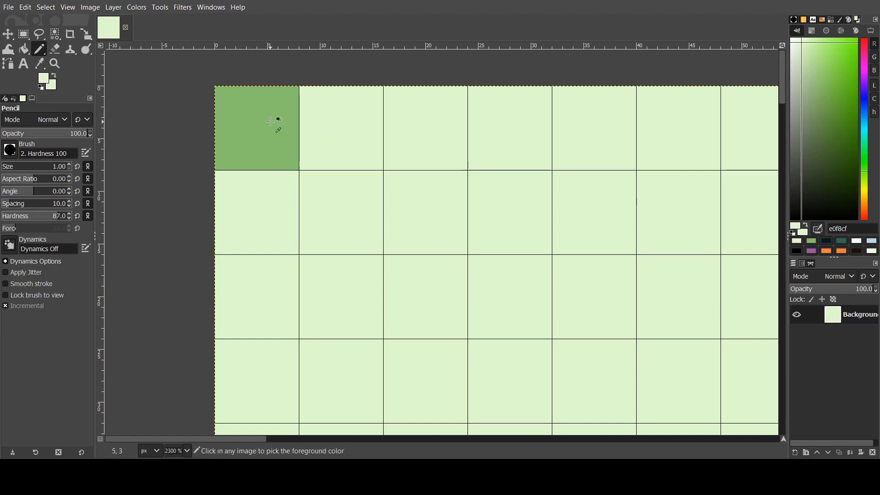
Step: Draw small grass marks of three light-green pixels inside the filled first tile
scroll(277, 122, "up", 1, "ctrl")
left_click(274, 137)
left_click(273, 121)
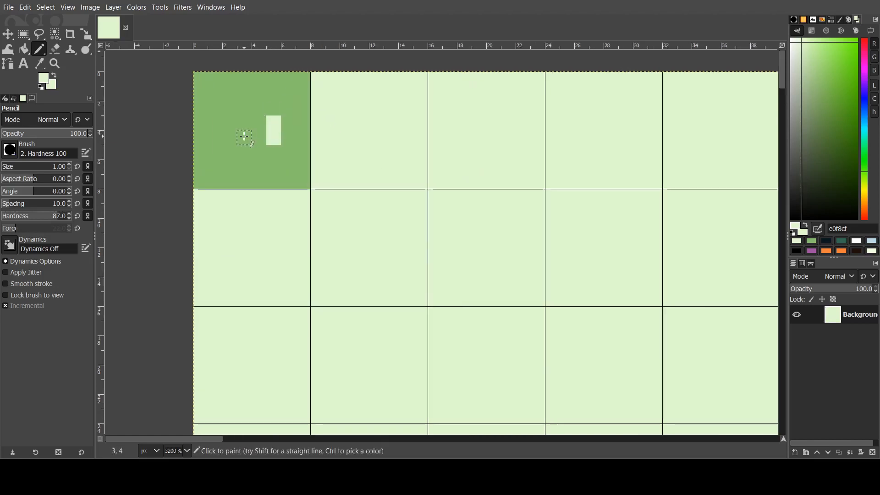
left_click(245, 138)
scroll(362, 123, "down", 1, "ctrl")
scroll(361, 124, "down", 2, "ctrl")
scroll(365, 132, "up", 3, "ctrl")
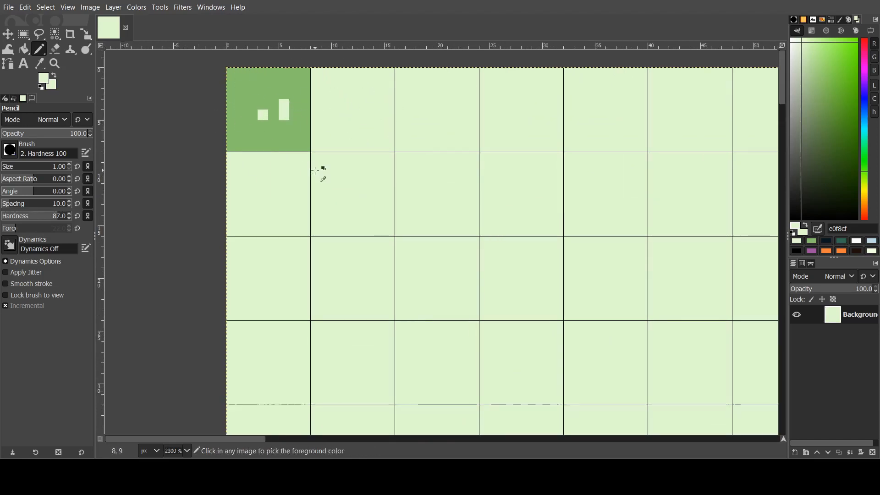
Step: Try outlining the two tiles next to the filled one in green 86c06c, and undo the outline's lines
left_click(308, 151, "ctrl")
left_click(314, 146)
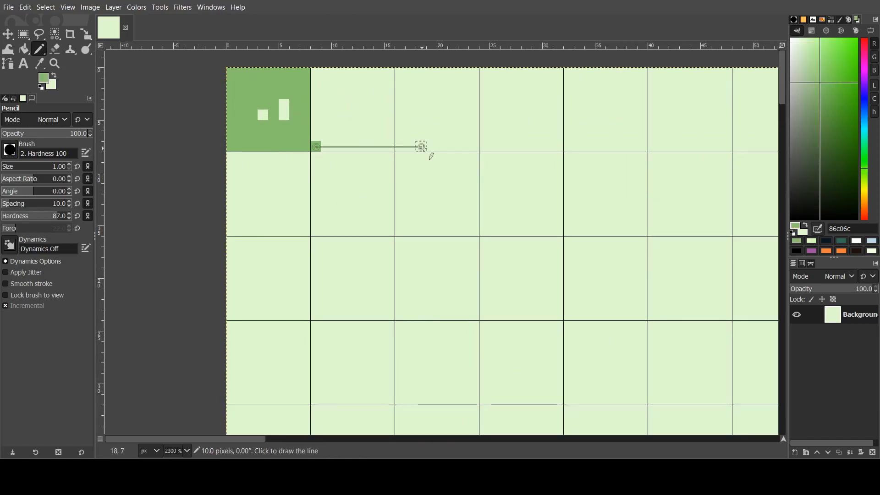
left_click(474, 146, "shift")
left_click(475, 73, "shift")
left_click(305, 74, "shift")
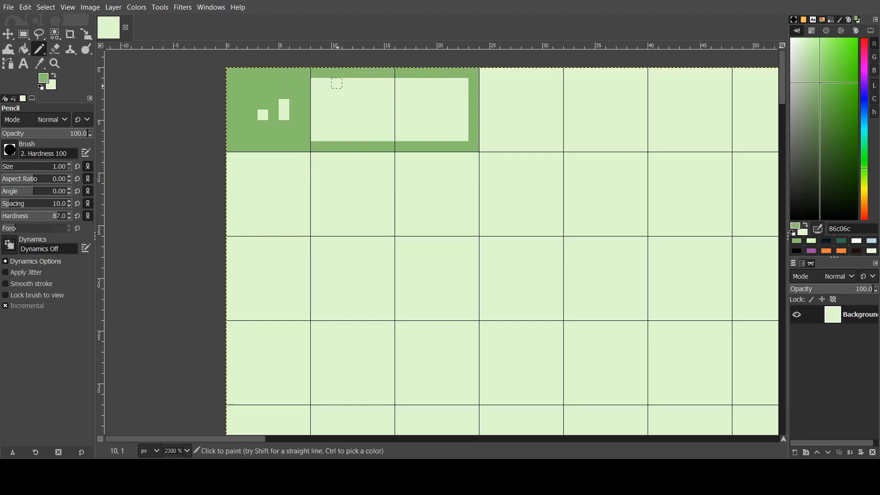
key("ctrl+z")
key("ctrl+z")
key("ctrl+z")
Step: Outline and fill the three neighbouring tiles in green 86c06c to complete a 16×16-pixel block
left_click_drag(324, 147, 392, 147)
left_click(231, 231)
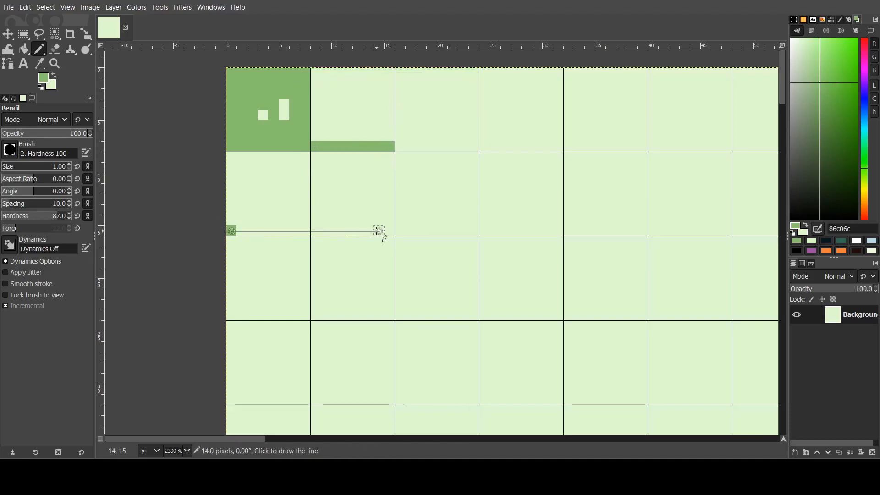
left_click(390, 231, "shift")
left_click(390, 73, "shift")
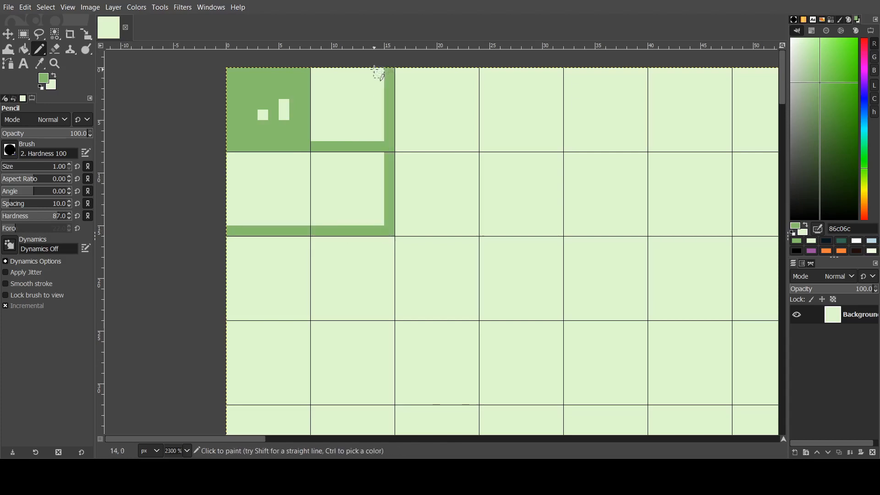
key("shift+b")
left_click(369, 92)
left_click(360, 183)
scroll(286, 193, "down", 2, "ctrl")
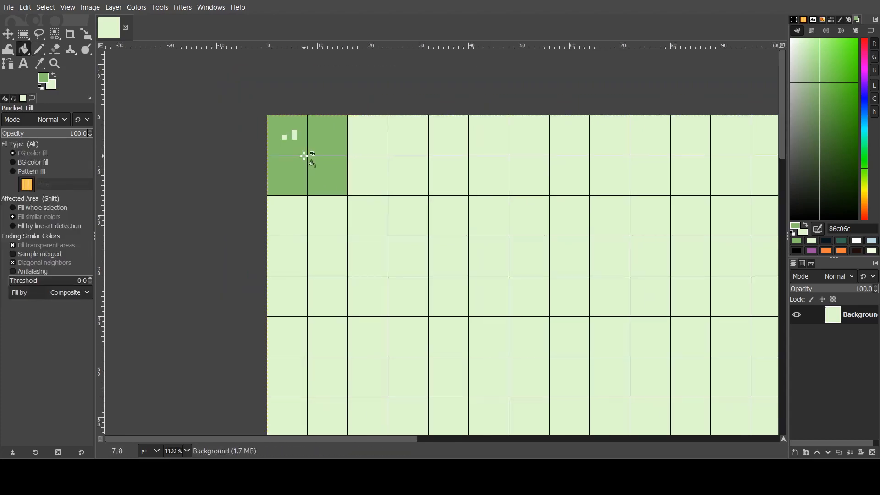
Step: Pick the block's green and paint over the three light pixels in the first tile
key("n")
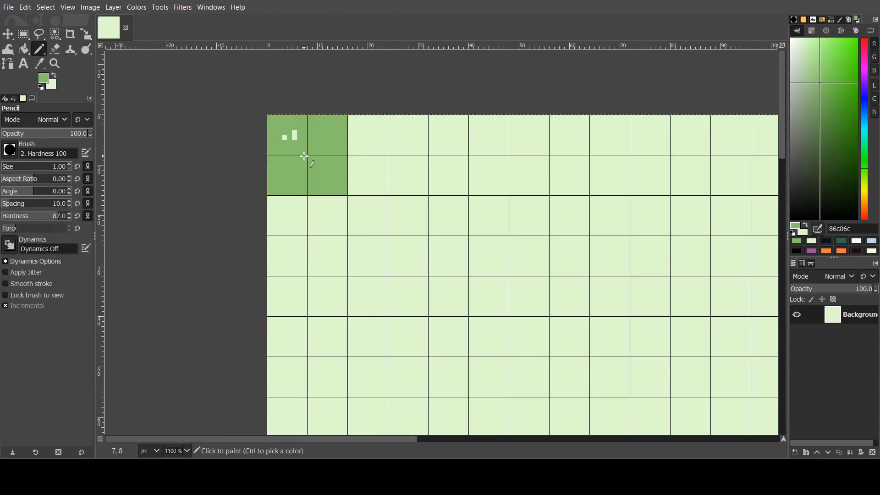
scroll(295, 133, "up", 4, "ctrl")
left_click(295, 134, "ctrl")
left_click(327, 108, "ctrl")
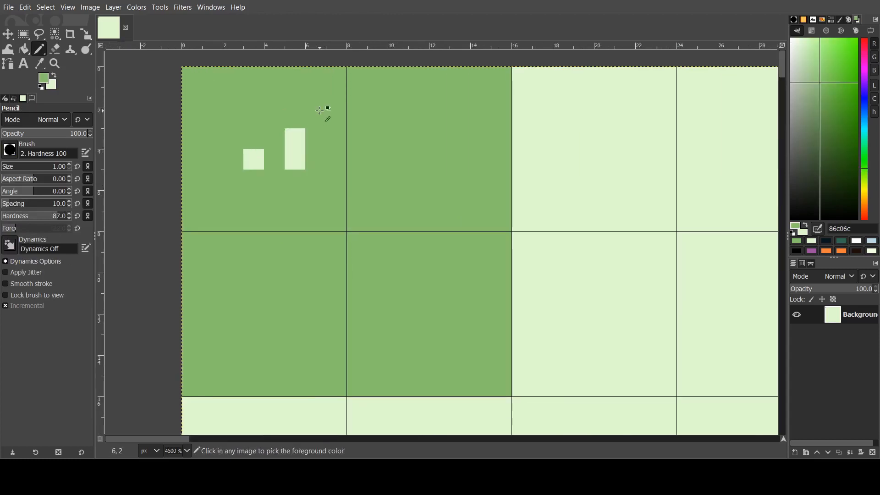
left_click(294, 139)
left_click(254, 160)
left_click(289, 161)
Step: Pick the light green e0f8cf and draw small grass marks of three pixels in the second tile of the top row
left_click(525, 172, "ctrl")
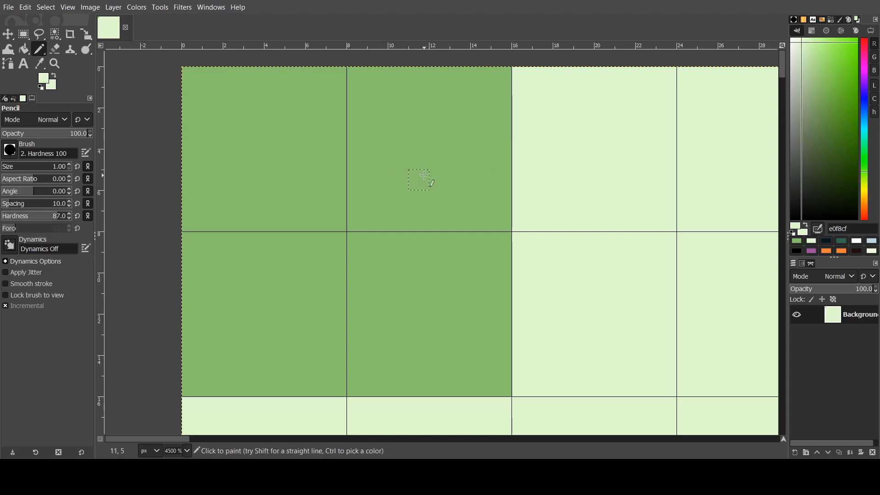
left_click(399, 180)
left_click(459, 180)
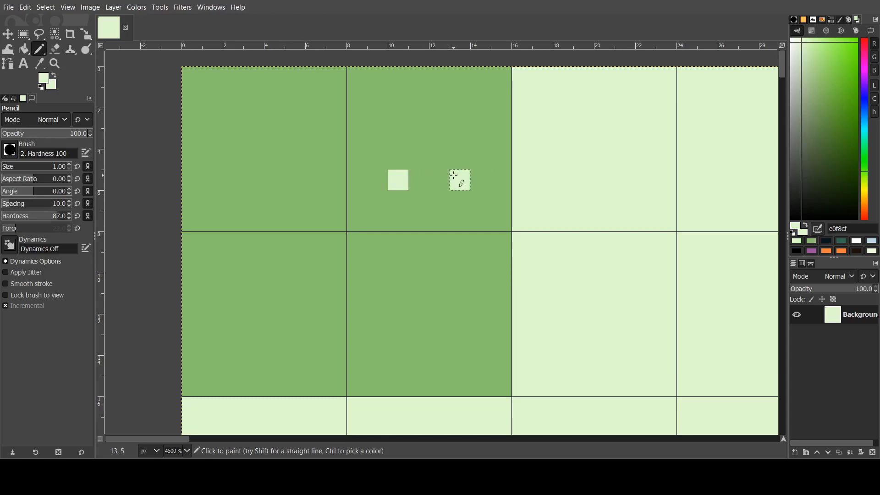
left_click(459, 159)
Step: Draw a larger light-green grass tuft with a four-pixel-high blade and shorter side blades in the first tile of the second row
scroll(481, 140, "down", 3, "ctrl")
scroll(460, 173, "up", 3, "ctrl")
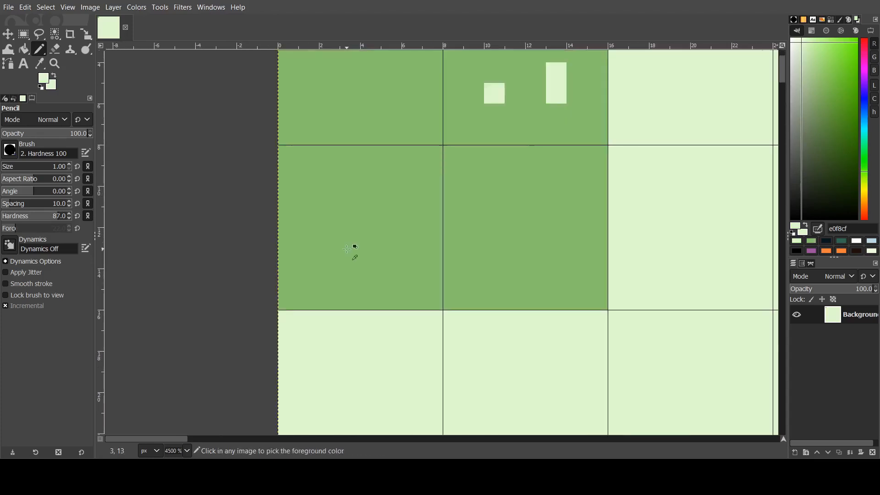
left_click_drag(349, 258, 350, 196)
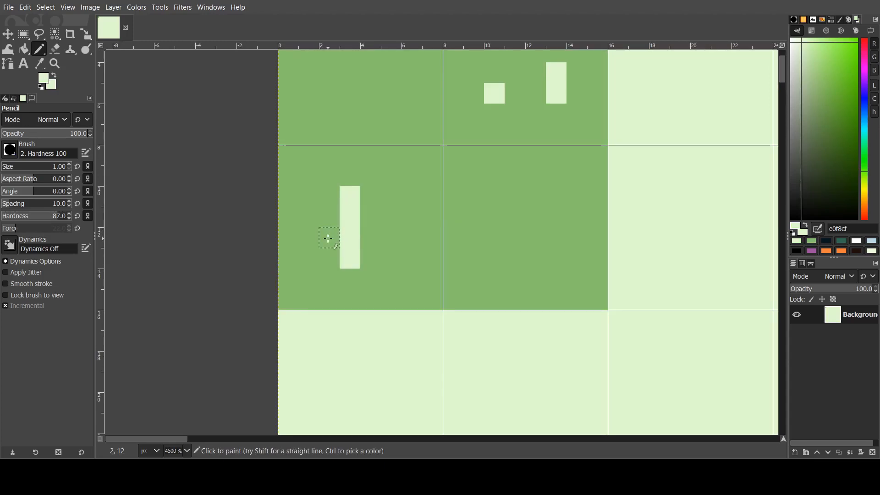
left_click(329, 258)
left_click(308, 237)
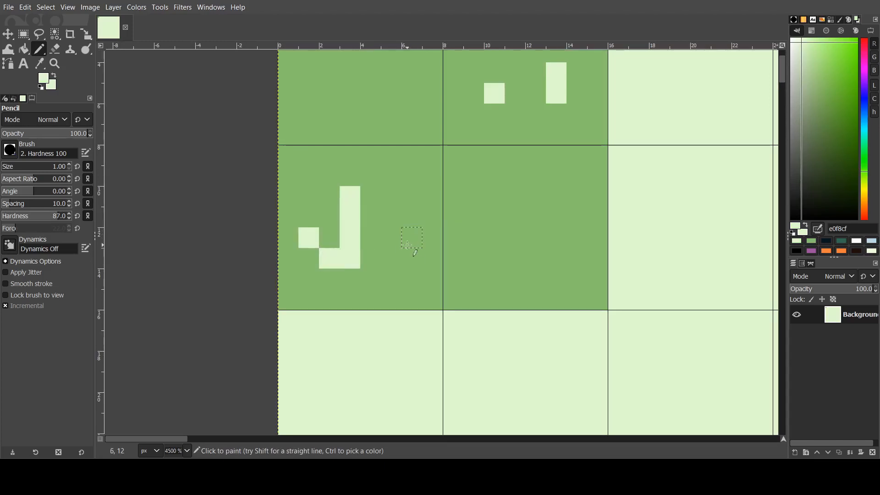
left_click_drag(391, 258, 391, 237)
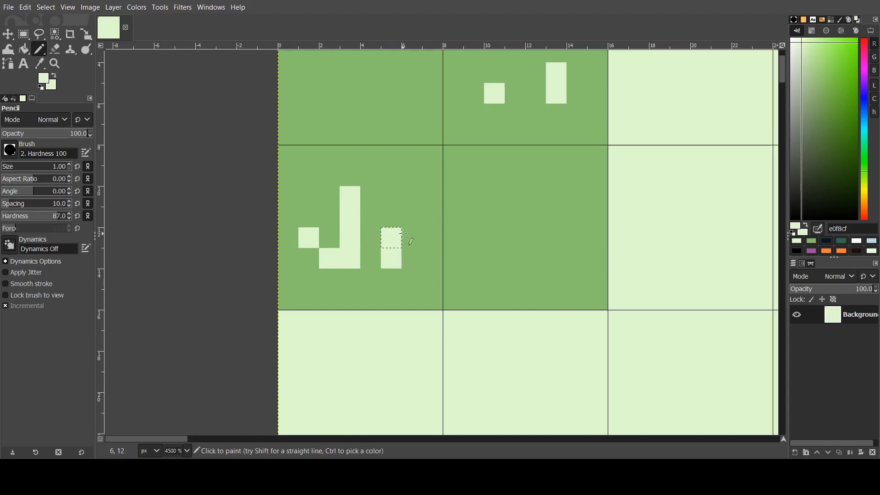
left_click(412, 216)
Step: Draw a flower with four dark-green 306850 petals around a light-green centre in the second tile of the second row
scroll(474, 209, "down", 4, "ctrl")
scroll(474, 209, "up", 4, "ctrl")
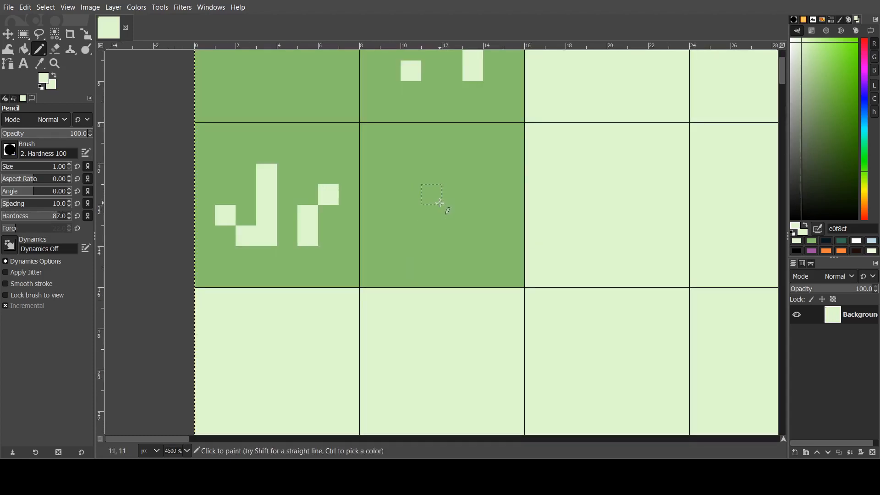
left_click_drag(440, 202, 474, 196)
key("ctrl+z")
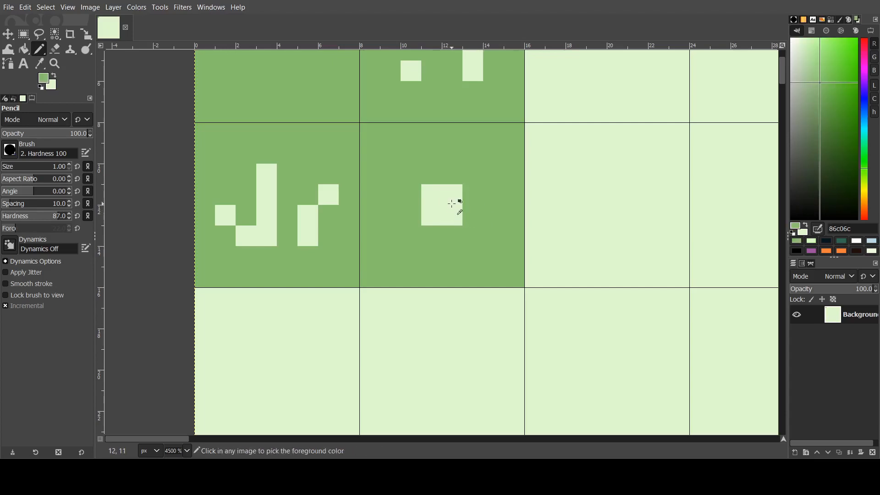
left_click(838, 242)
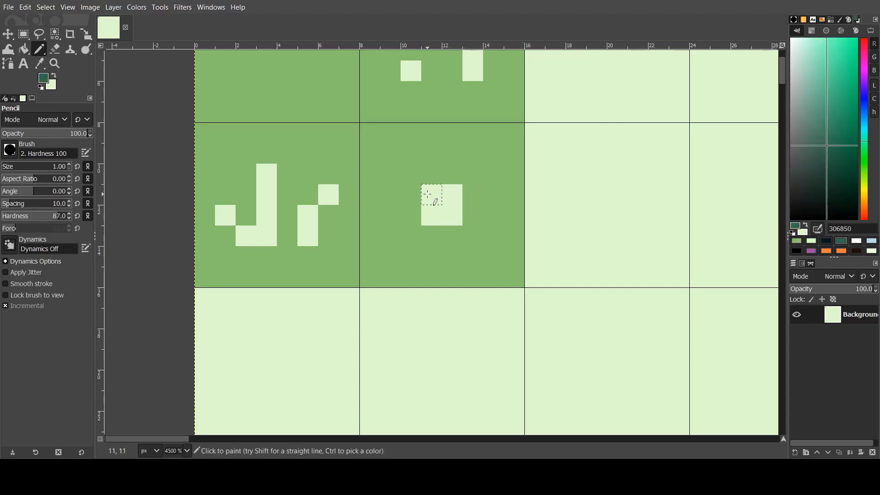
left_click(431, 194)
left_click(452, 215)
left_click(410, 215)
left_click(431, 236)
Step: Cover the flower's stray light pixel with green 86c06c and add a two-pixel light-green stem below it
left_click(471, 184, "ctrl")
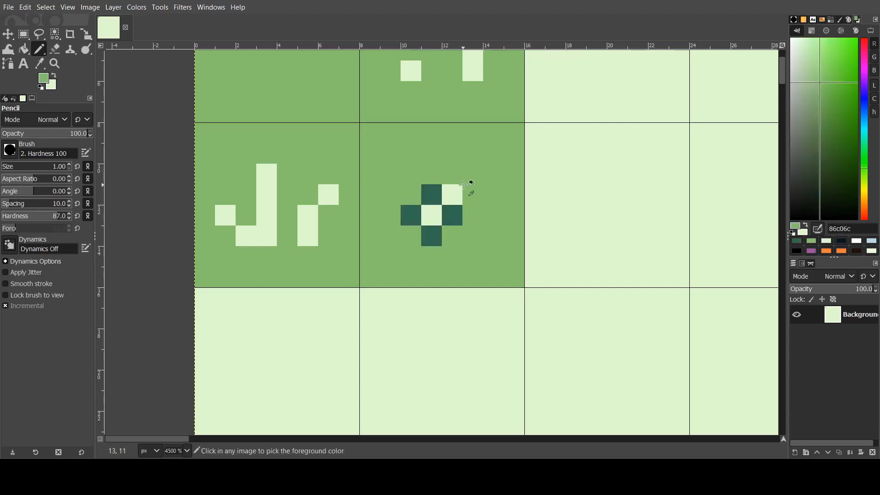
left_click(454, 194)
left_click(438, 214, "ctrl")
left_click(444, 215)
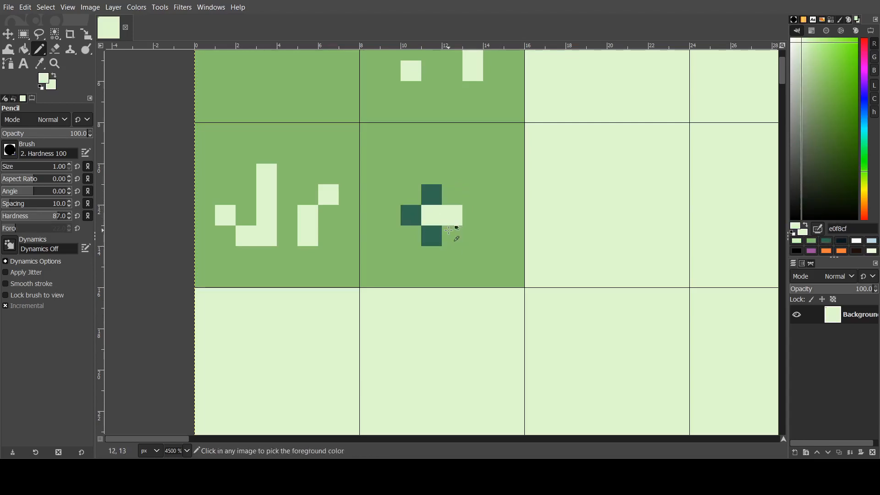
key("ctrl+z")
left_click(452, 236)
left_click(452, 256)
Step: Export the finished four-tile artwork to Tileset.png
scroll(493, 225, "down", 3, "ctrl")
scroll(494, 226, "down", 3, "ctrl")
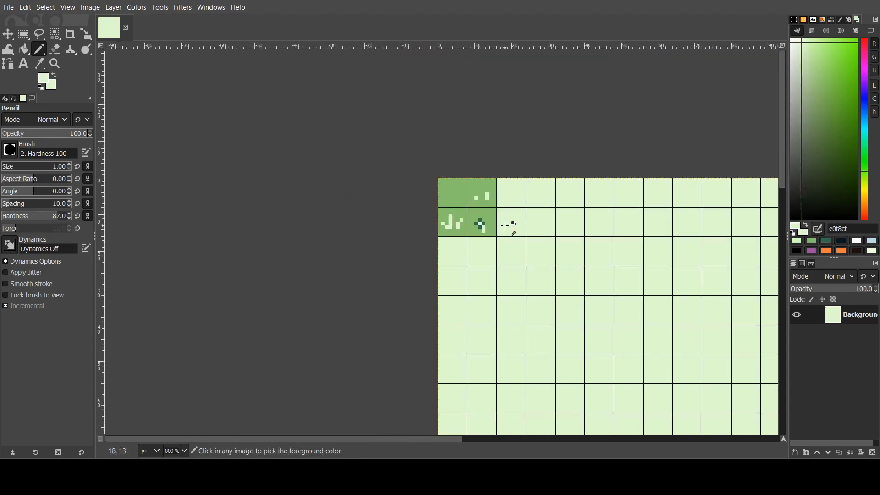
scroll(527, 225, "down", 1, "ctrl")
scroll(542, 222, "up", 1, "ctrl")
scroll(493, 228, "up", 2, "ctrl")
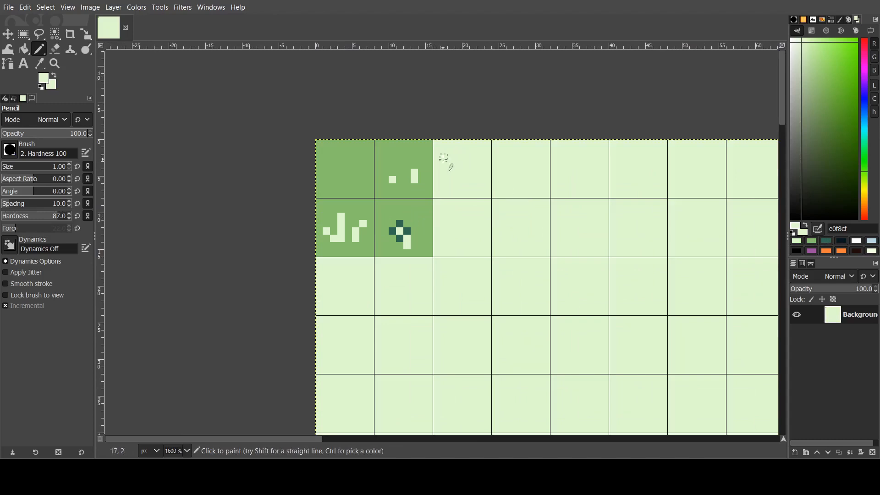
left_click(9, 8)
left_click(34, 163)
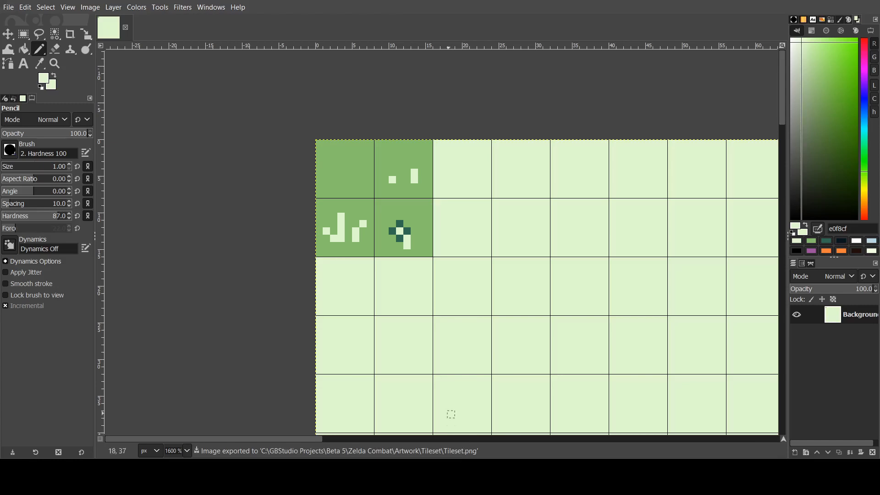
Step: Switch to Tiled and inspect the updated tiles in the Tileset_1 tileset
key("alt+Tab")
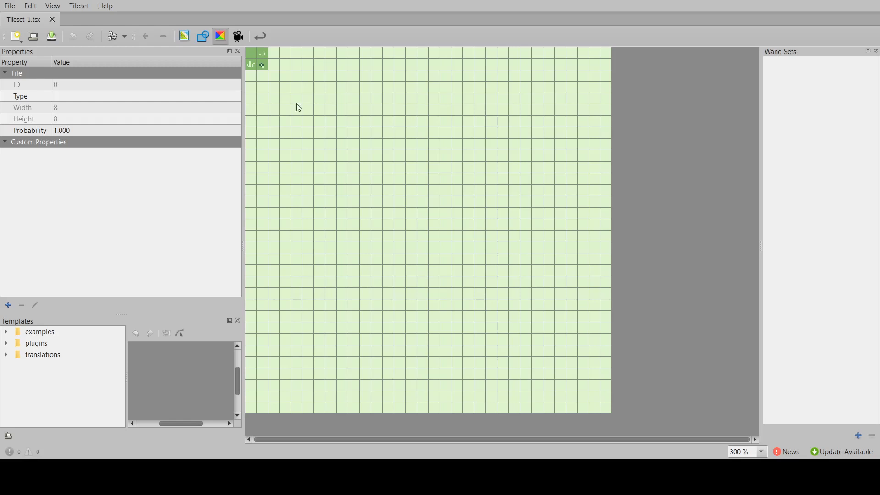
scroll(298, 107, "up", 6, "ctrl")
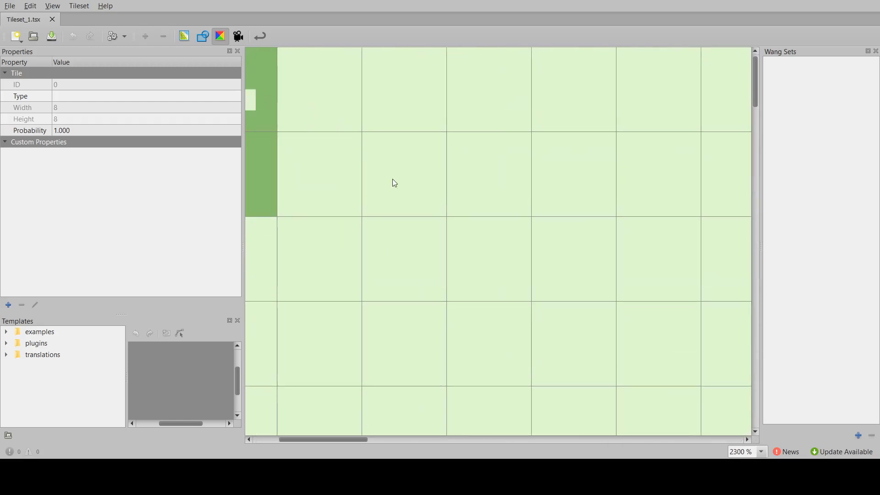
left_click_drag(357, 439, 333, 439)
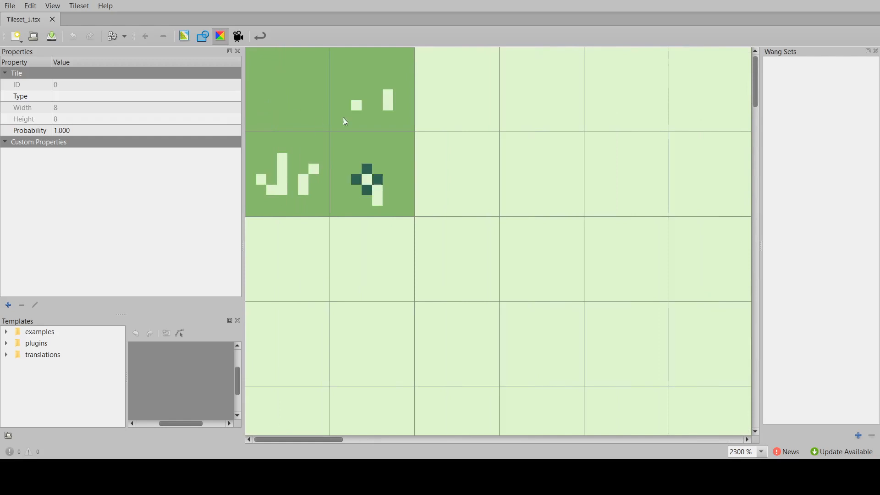
Step: Create a fixed orthogonal map of 64 × 64 tiles with 8 × 8 px tiles and save it as Map1.tmx
scroll(332, 120, "down", 4, "ctrl")
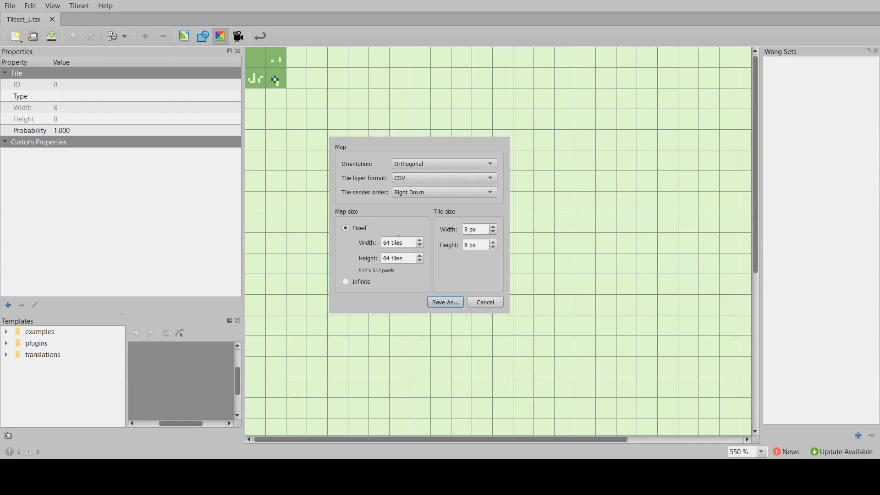
left_click(448, 302)
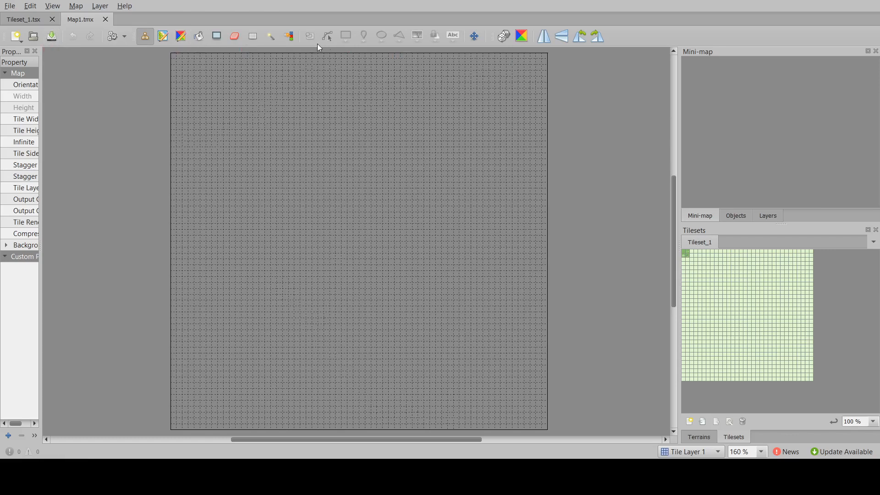
Step: Stamp a patch of plain green tiles on the map and paint small-grass tiles over part of it
left_click(259, 36)
scroll(268, 85, "up", 3, "ctrl")
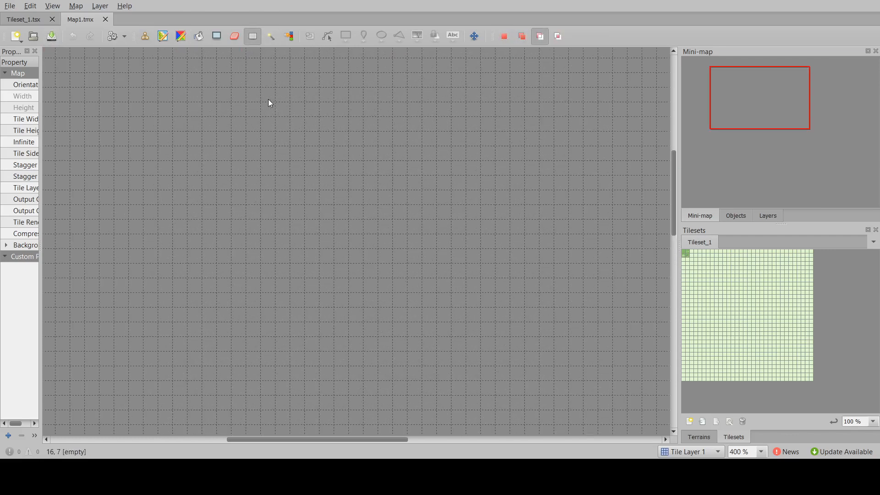
scroll(269, 105, "down", 1, "ctrl")
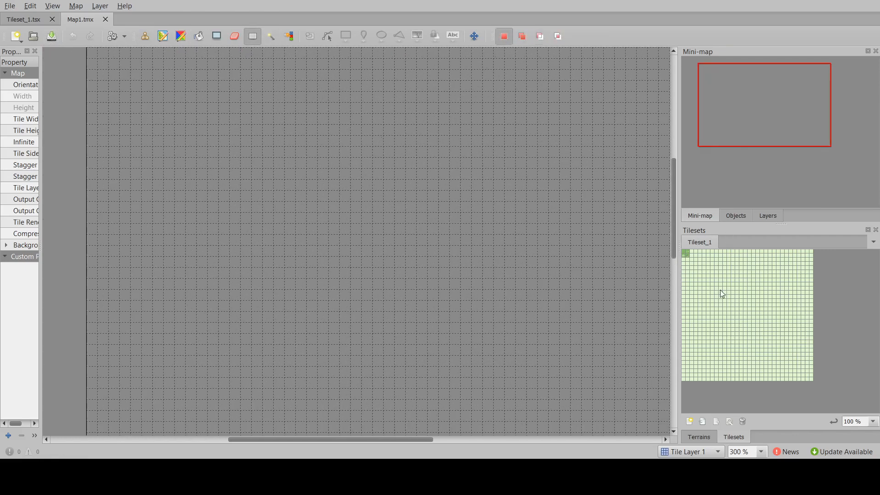
scroll(721, 293, "up", 5, "ctrl")
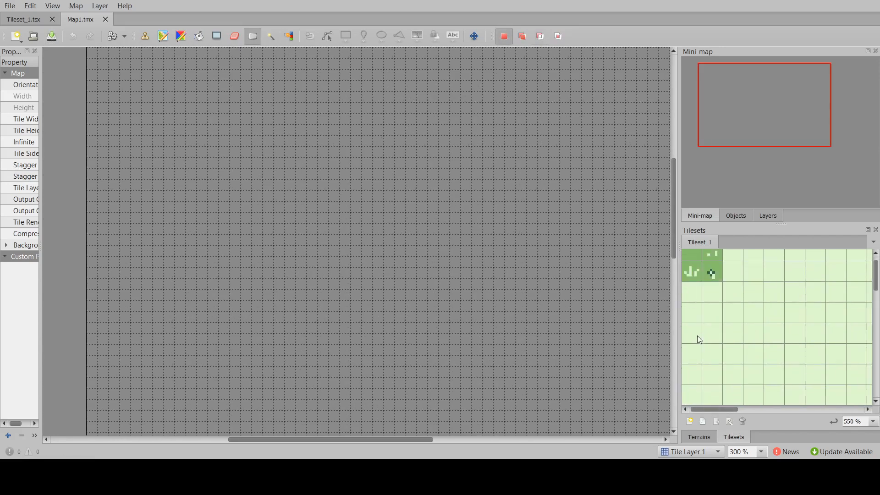
scroll(697, 301, "up", 1)
scroll(338, 183, "up", 4)
scroll(345, 197, "down", 1)
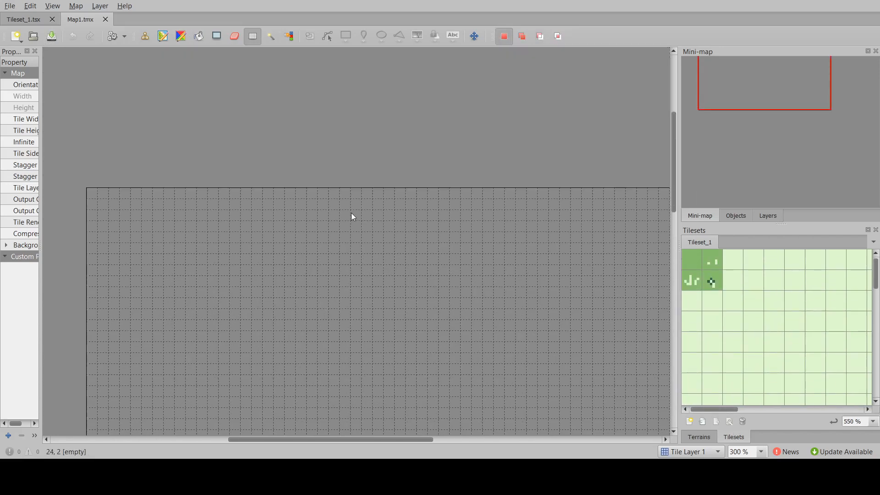
left_click(700, 263)
scroll(367, 289, "down", 3)
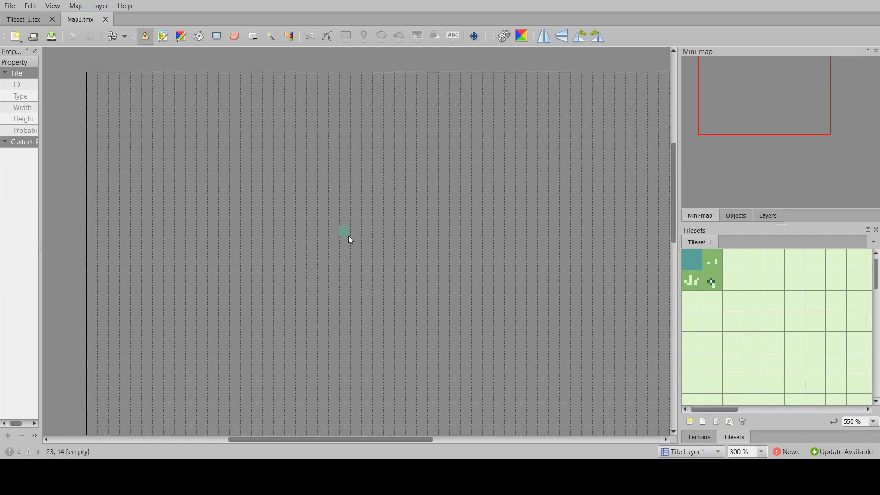
mouse_move(394, 227)
left_mouse_down()
mouse_move(422, 225)
mouse_move(425, 237)
mouse_move(385, 246)
mouse_move(456, 231)
mouse_move(432, 232)
mouse_move(387, 254)
left_mouse_up()
left_click(712, 259)
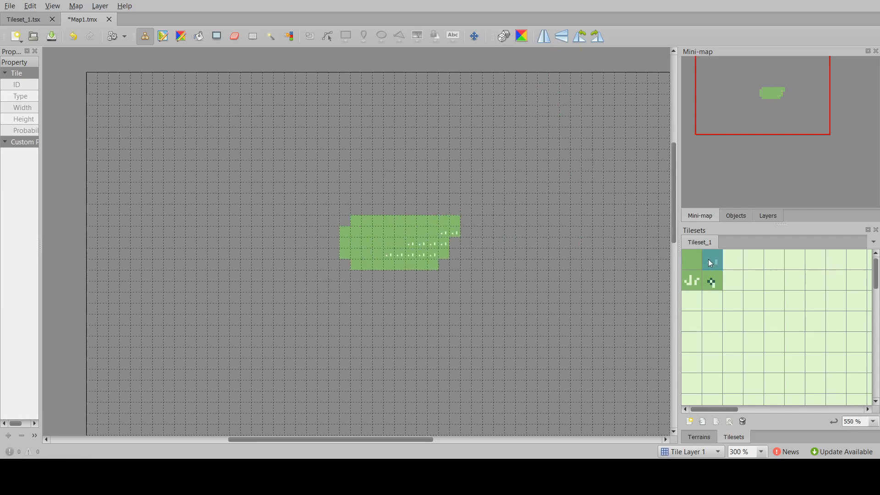
Step: Select all four green tiles, enable random mode, and paint a large area of mixed grass and flower tiles over the patch
left_click_drag(700, 263, 712, 285)
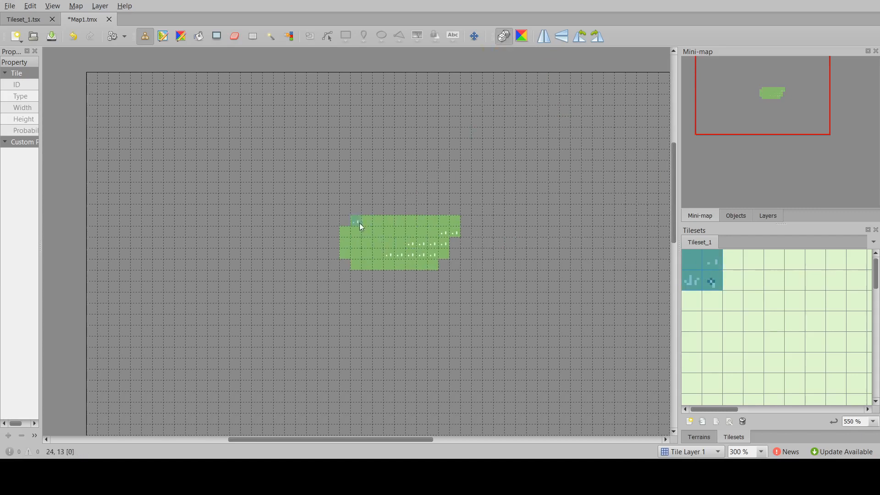
mouse_move(411, 244)
left_mouse_down()
mouse_move(422, 224)
mouse_move(383, 253)
mouse_move(364, 239)
mouse_move(455, 210)
mouse_move(477, 269)
mouse_move(314, 263)
mouse_move(320, 191)
mouse_move(365, 258)
mouse_move(494, 222)
mouse_move(387, 291)
mouse_move(472, 257)
mouse_move(433, 179)
mouse_move(532, 245)
mouse_move(458, 350)
mouse_move(294, 310)
mouse_move(413, 164)
mouse_move(269, 272)
mouse_move(463, 275)
mouse_move(477, 247)
mouse_move(503, 229)
left_mouse_up()
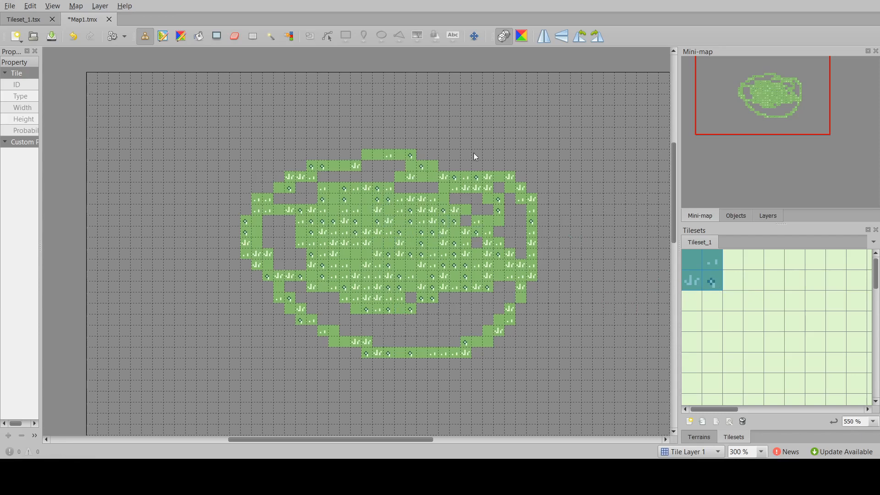
Step: Set the flower tile's probability to 0.100 in the Tileset_1 tileset
left_click(27, 18)
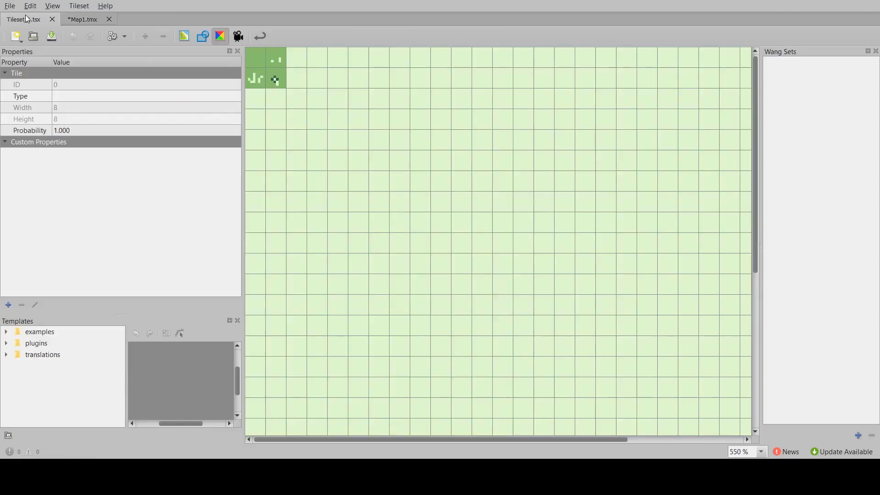
left_click(277, 82)
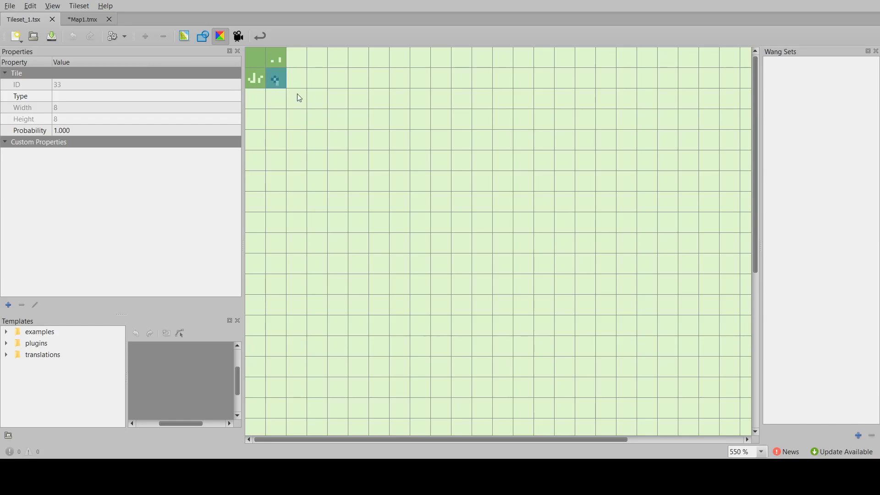
left_click(76, 130)
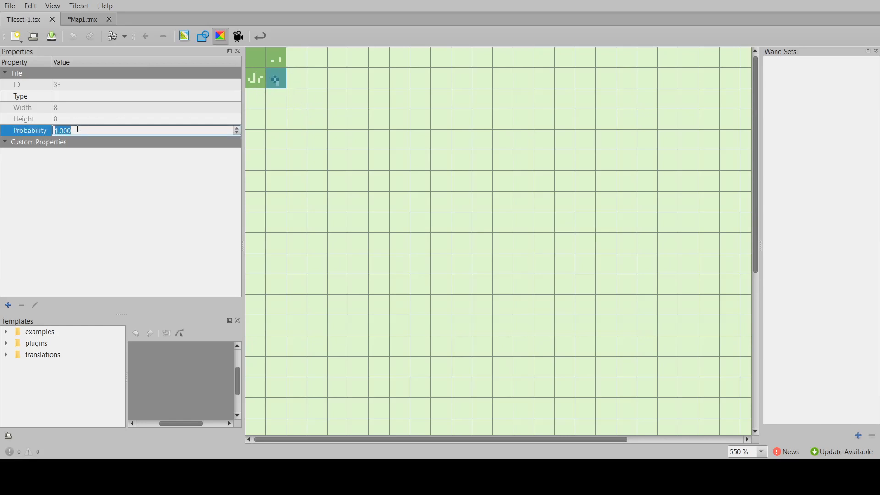
type("-")
key("Return")
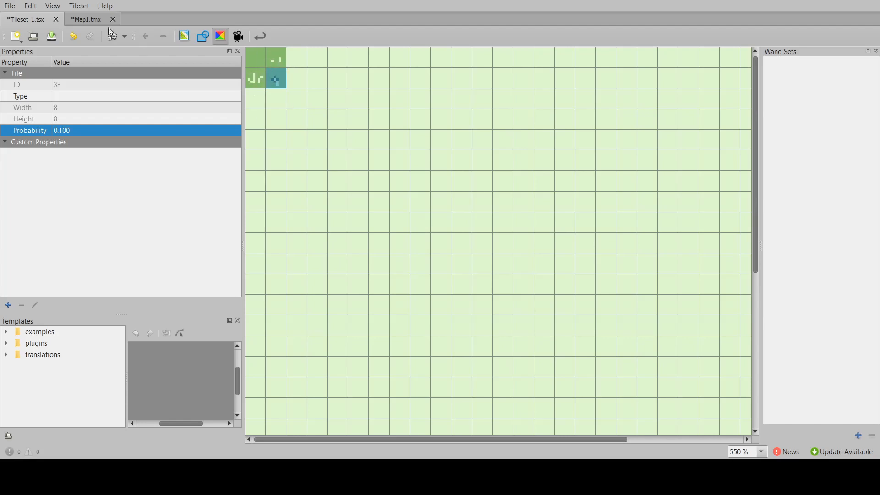
Step: Paint a wide band of randomly mixed tiles across the upper part of Map1
left_click(96, 19)
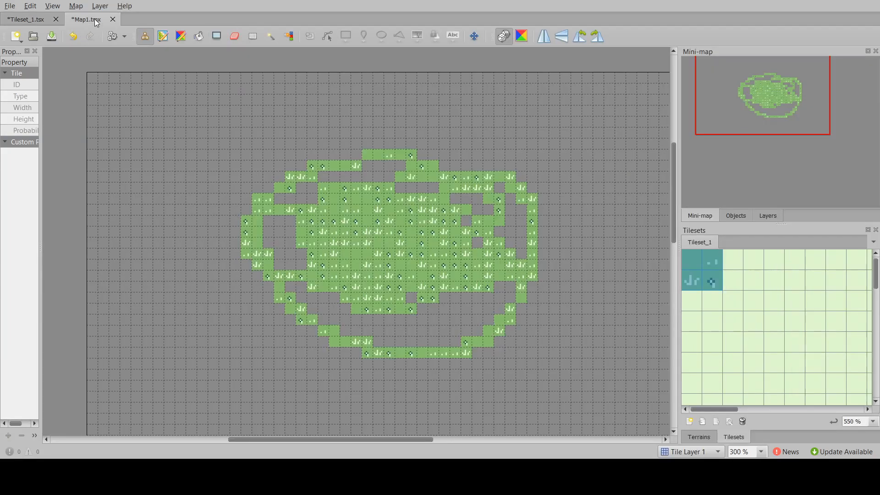
mouse_move(252, 122)
left_mouse_down()
mouse_move(556, 122)
mouse_move(632, 112)
mouse_move(202, 111)
mouse_move(479, 134)
mouse_move(627, 134)
mouse_move(579, 154)
mouse_move(202, 152)
mouse_move(544, 156)
mouse_move(296, 176)
mouse_move(504, 177)
left_mouse_up()
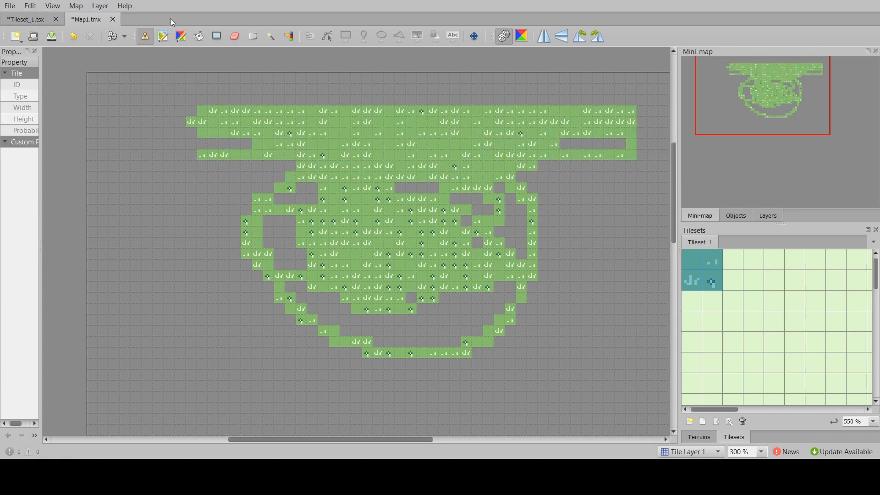
Step: Set the plain green tile's probability to 2.000 in the Tileset_1 tileset
left_click(40, 20)
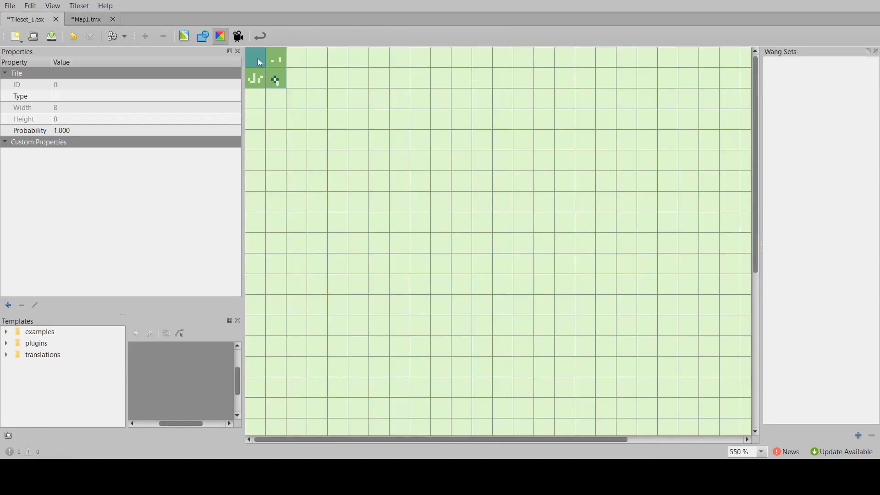
left_click(94, 130)
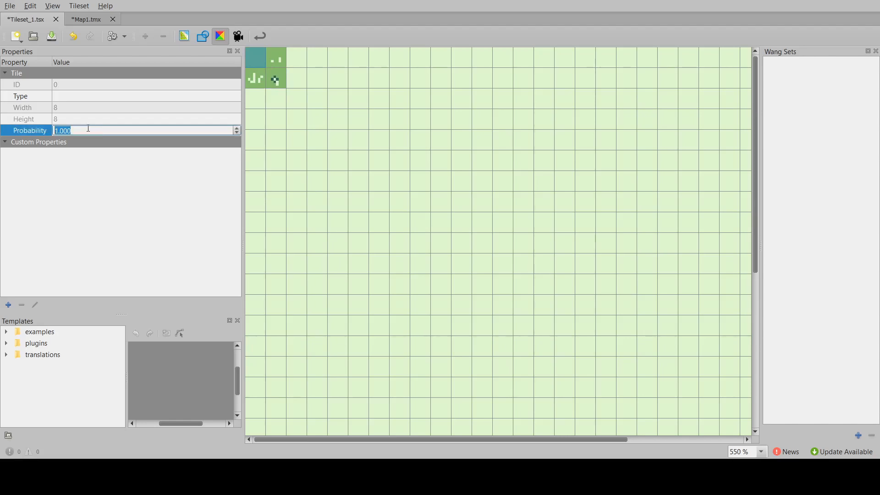
type("2")
key("Return")
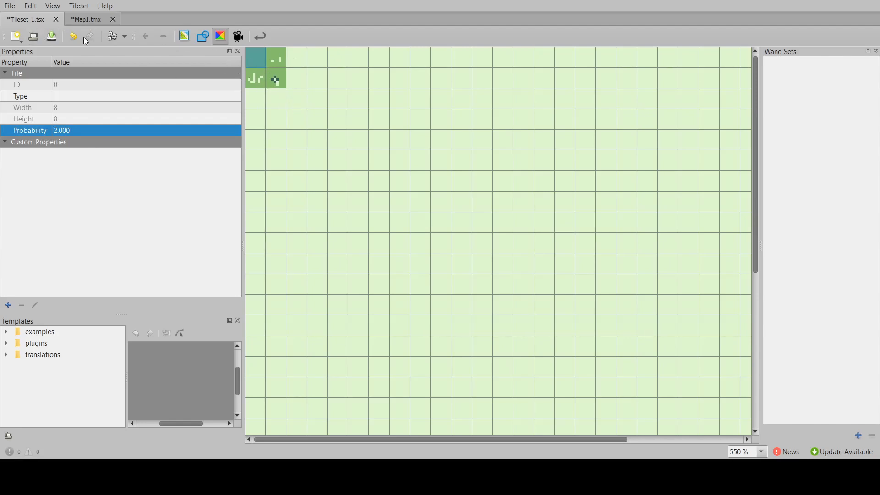
Step: Paint a wide band of randomly mixed tiles on Map1 below the ring-shaped grass area
left_click(90, 20)
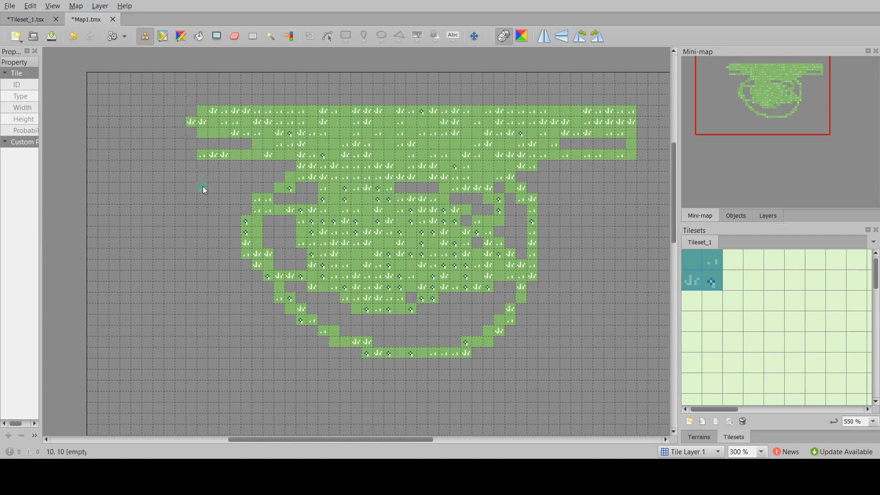
scroll(202, 186, "down", 5)
left_click_drag(225, 177, 668, 179)
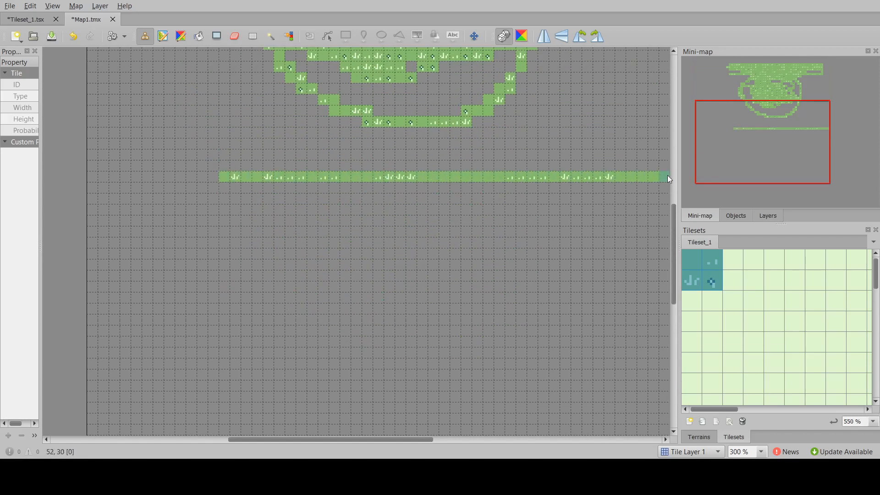
mouse_move(606, 186)
left_mouse_down()
mouse_move(198, 189)
mouse_move(230, 197)
mouse_move(655, 197)
mouse_move(328, 226)
left_mouse_up()
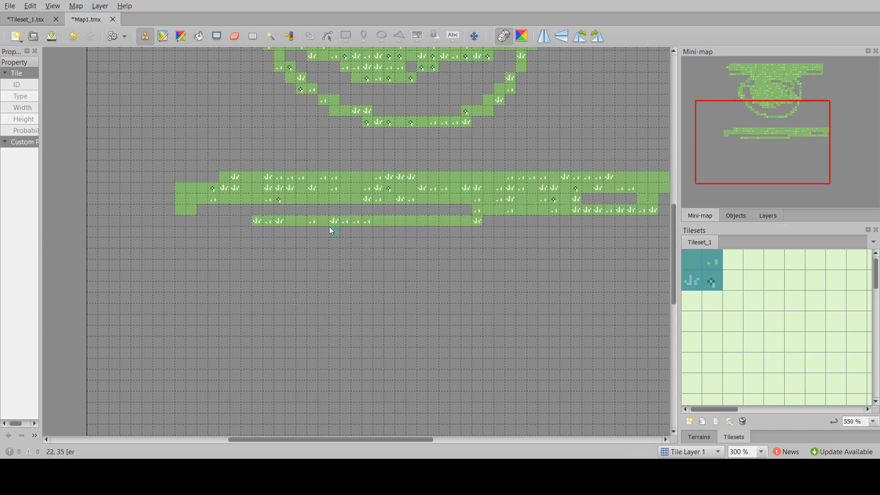
Step: Compare the tile mix in the new lower band with the earlier painted areas of Map1
scroll(389, 229, "up", 5)
scroll(393, 219, "up", 1)
scroll(414, 167, "down", 6)
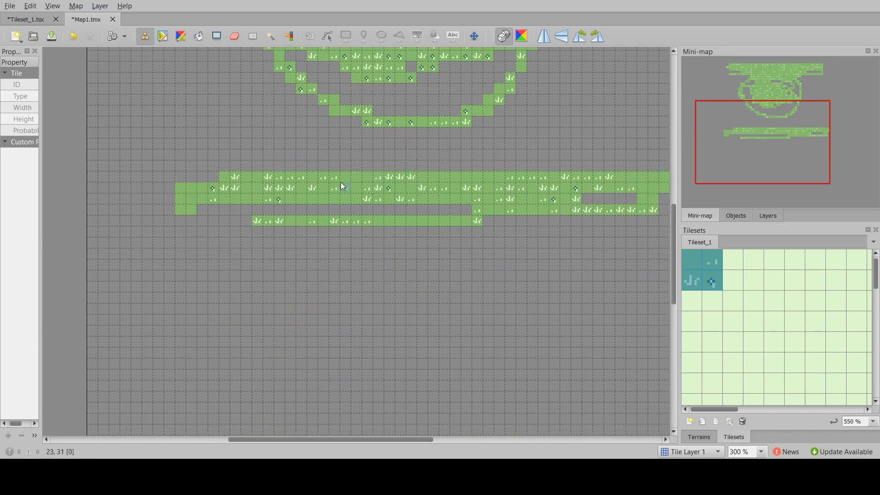
scroll(461, 224, "up", 6)
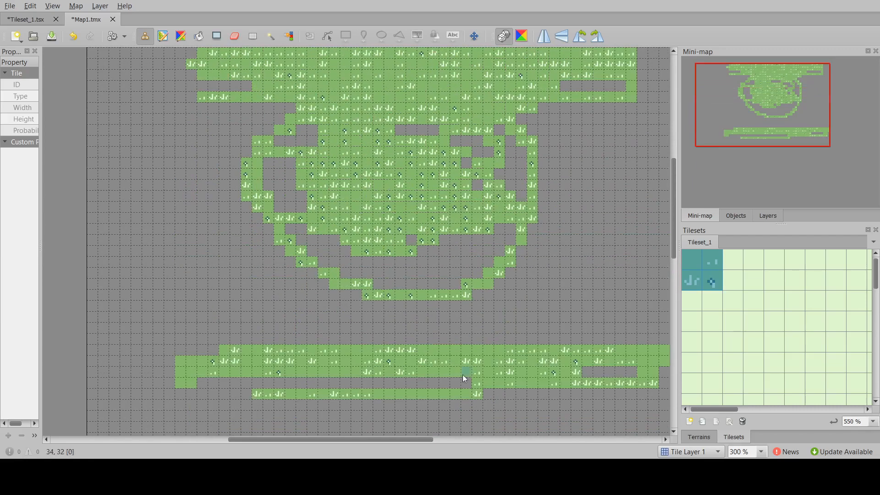
scroll(412, 329, "down", 2)
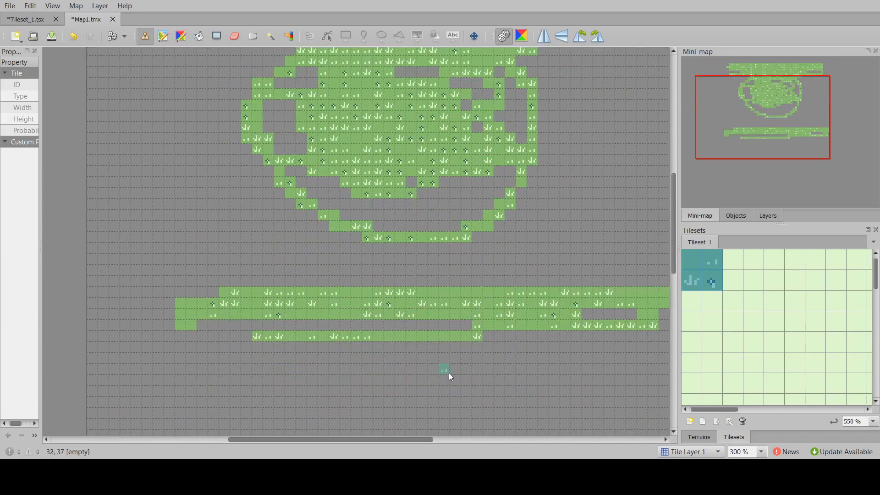
scroll(447, 369, "down", 1)
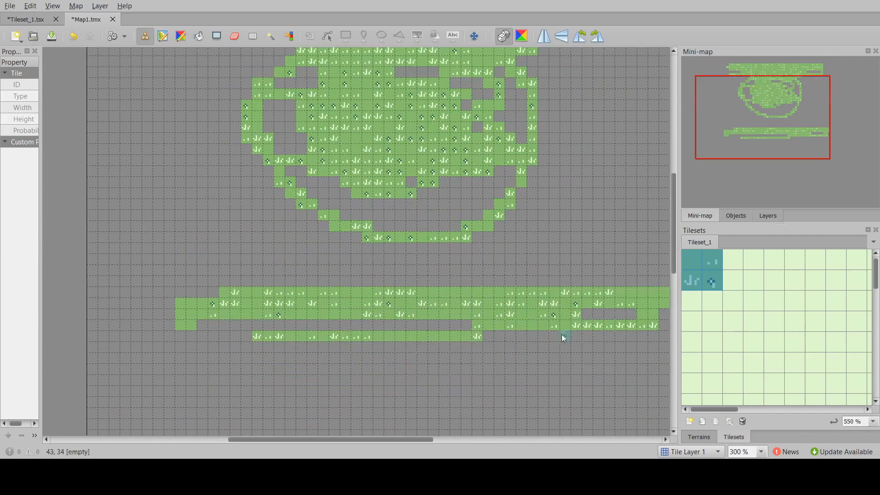
scroll(492, 334, "up", 4)
scroll(335, 161, "down", 4)
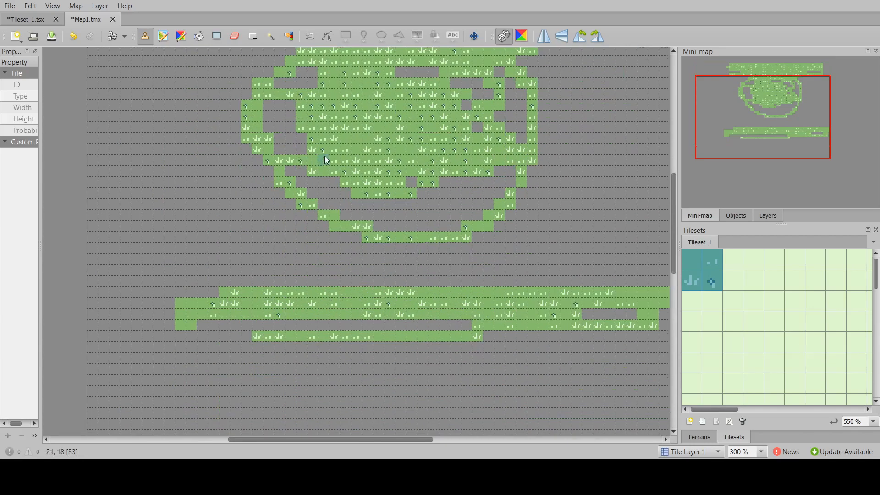
scroll(423, 234, "up", 6)
scroll(380, 233, "down", 4)
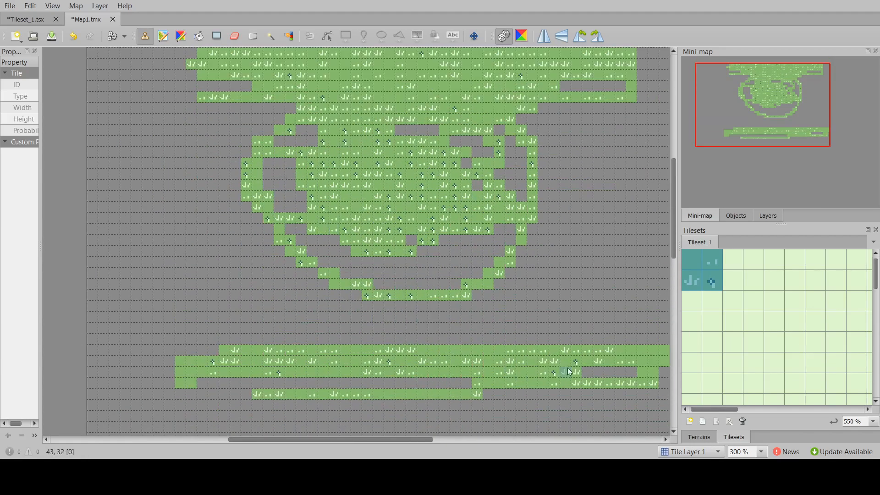
scroll(399, 353, "down", 2)
scroll(248, 186, "up", 4)
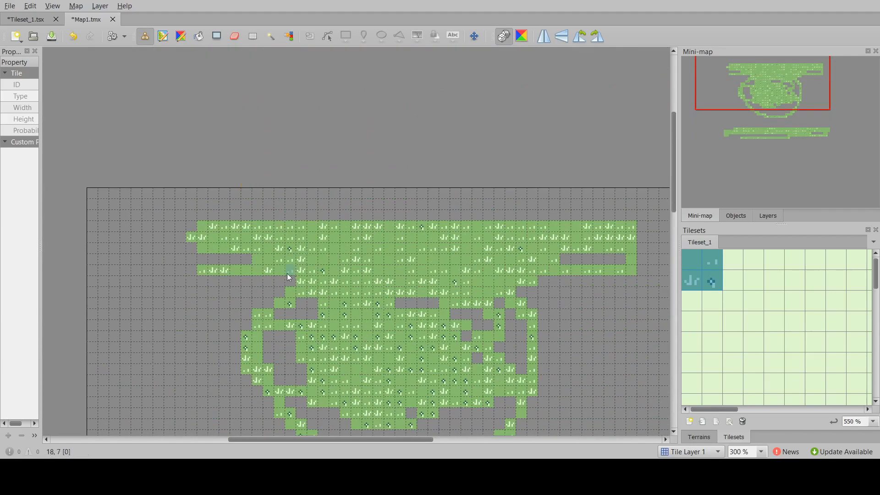
scroll(287, 273, "down", 2)
Step: Fill a large rectangle over the painted areas of Map1 with random tiles using the Shape Fill tool
left_click(218, 36)
scroll(197, 78, "up", 3)
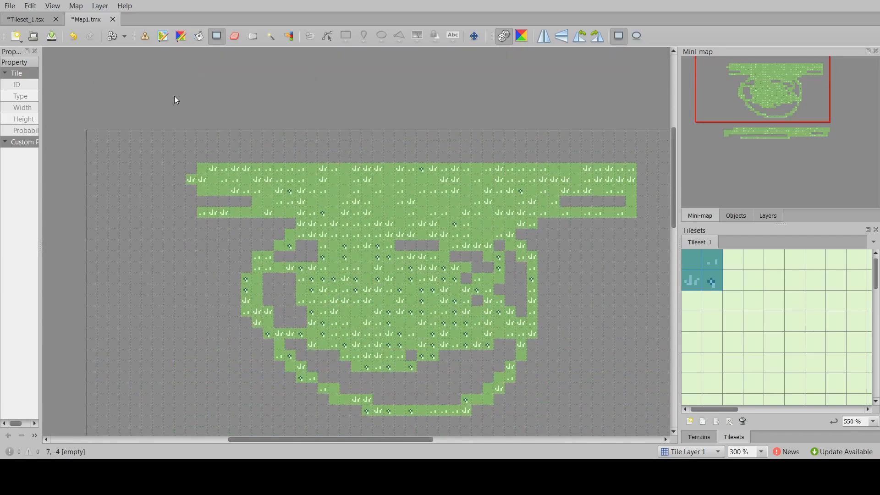
scroll(179, 122, "down", 1, "ctrl")
left_click_drag(144, 144, 557, 409)
scroll(306, 202, "down", 3)
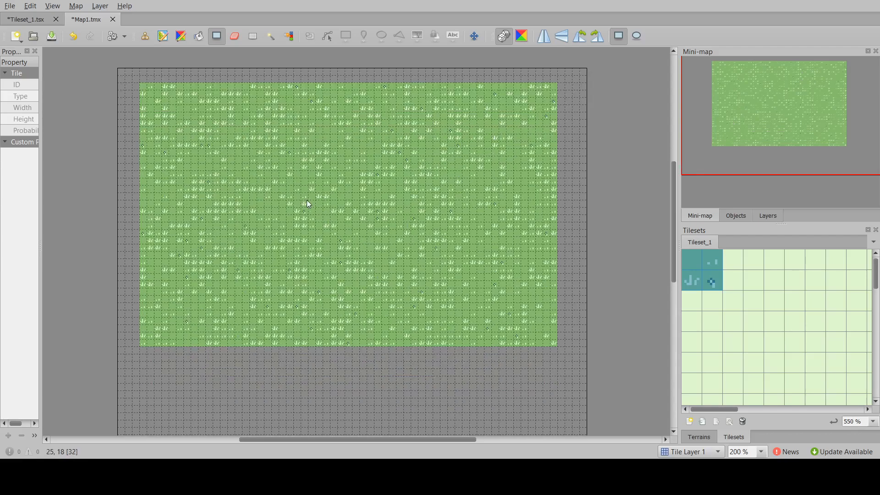
Step: Fill the entire Map1 grid, from corner to corner, with one rectangle of randomly mixed grass tiles
scroll(307, 201, "up", 6)
scroll(307, 202, "down", 6)
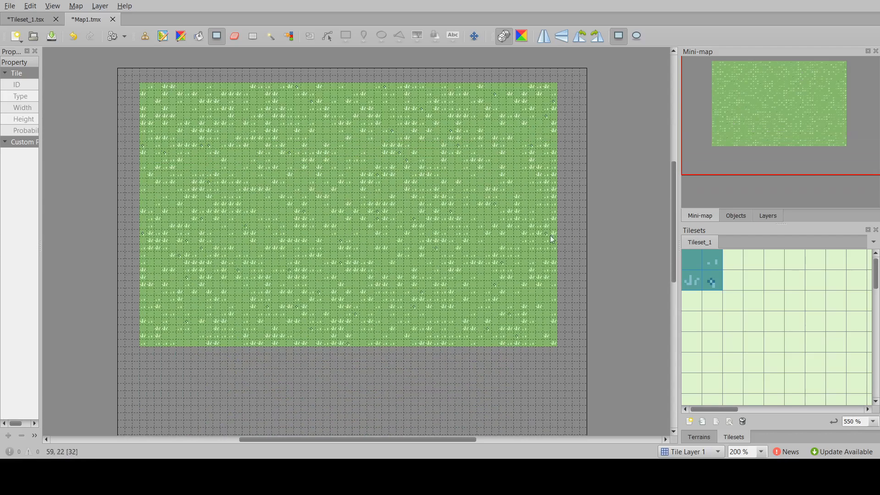
scroll(344, 233, "up", 3, "ctrl")
scroll(345, 233, "down", 3, "ctrl")
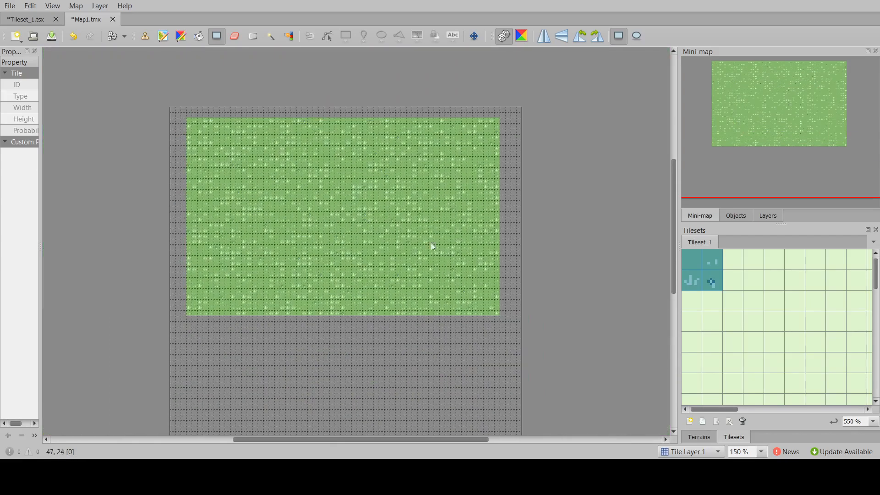
scroll(384, 211, "up", 3, "ctrl")
scroll(375, 211, "down", 3, "ctrl")
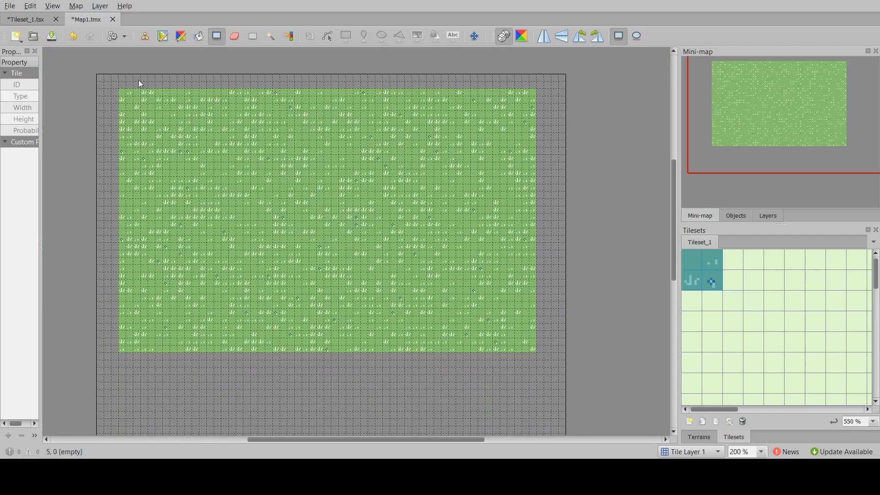
left_click_drag(100, 75, 566, 313)
scroll(250, 149, "down", 4)
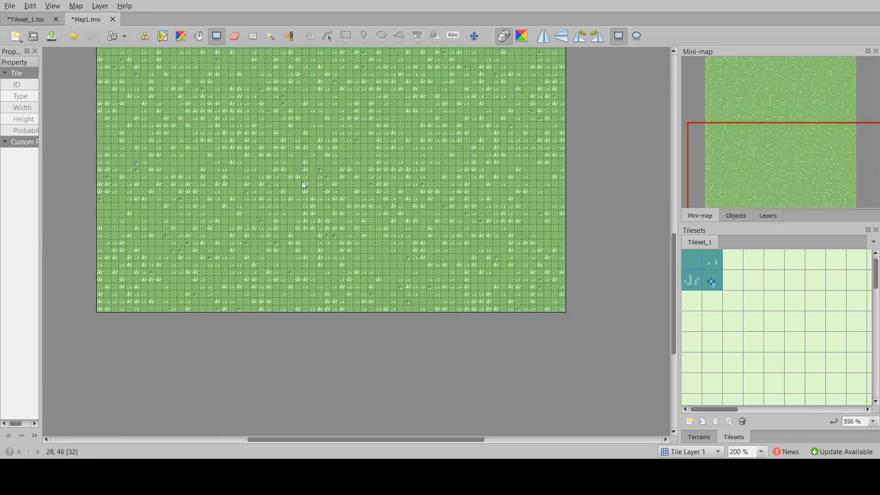
scroll(294, 180, "up", 7)
scroll(284, 269, "down", 4)
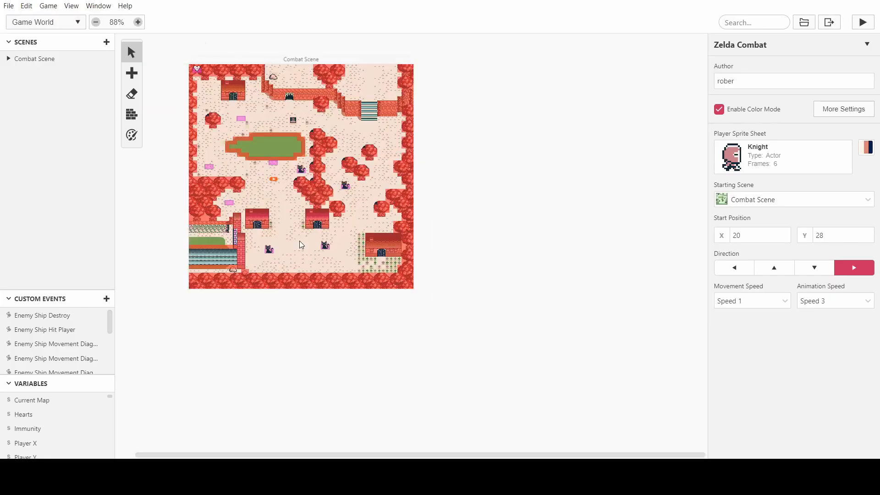
Step: Switch to GB Studio, add a new scene beside Combat Scene and move it closer to that scene
key("s")
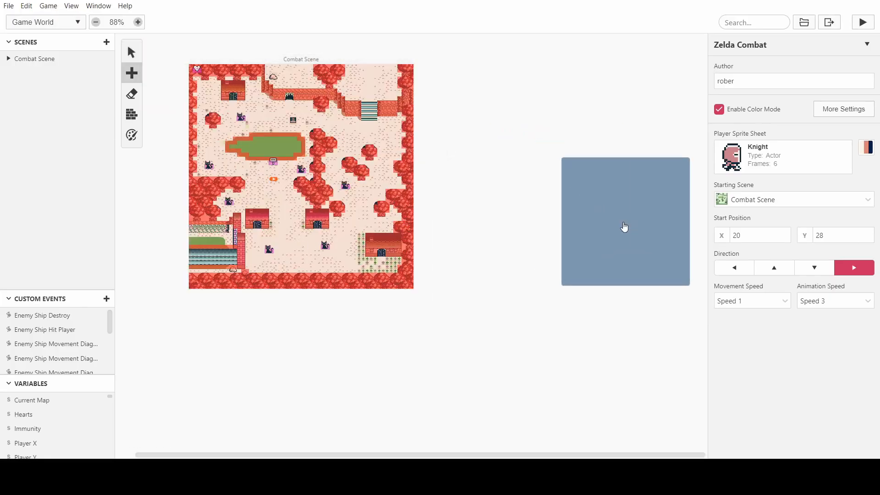
left_click(624, 228)
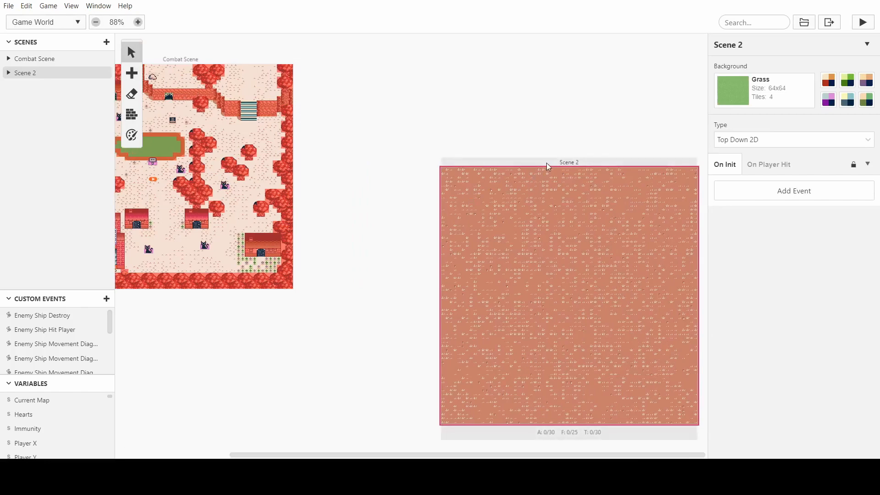
left_click_drag(548, 165, 451, 116)
middle_click_drag(352, 162, 339, 168)
scroll(305, 193, "down", 1, "ctrl")
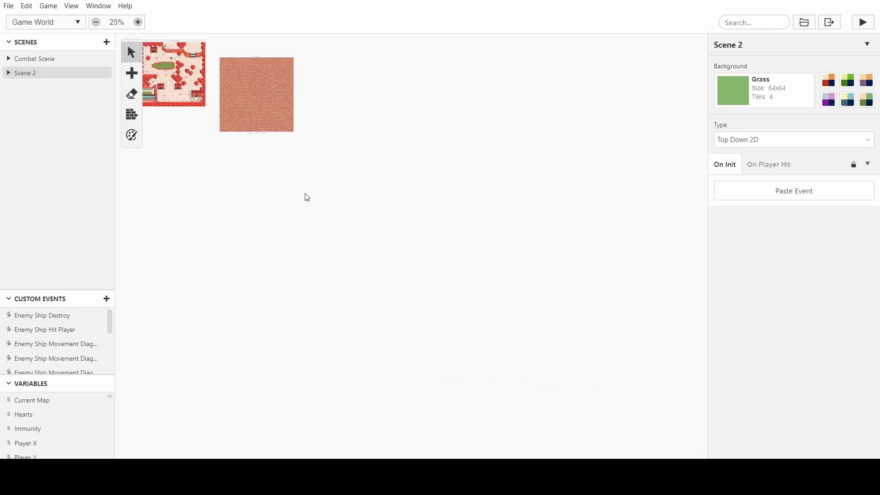
scroll(272, 82, "up", 1, "ctrl")
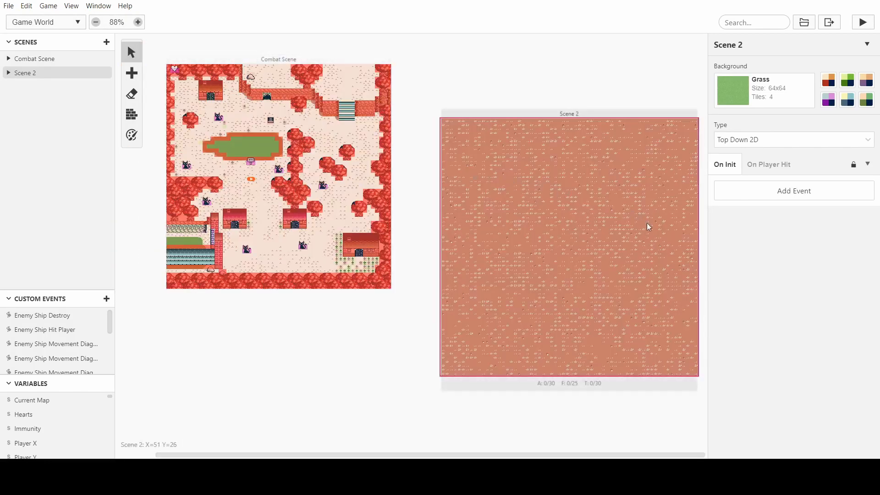
Step: Flood-fill the whole Scene 2 grass background with the green colour palette
scroll(648, 225, "up", 3, "ctrl")
scroll(307, 259, "down", 2)
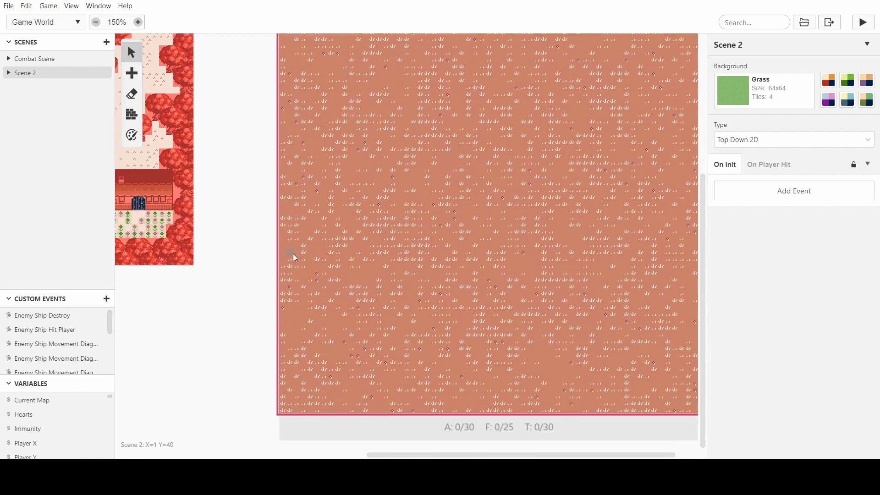
scroll(298, 256, "up", 3)
scroll(340, 253, "down", 2)
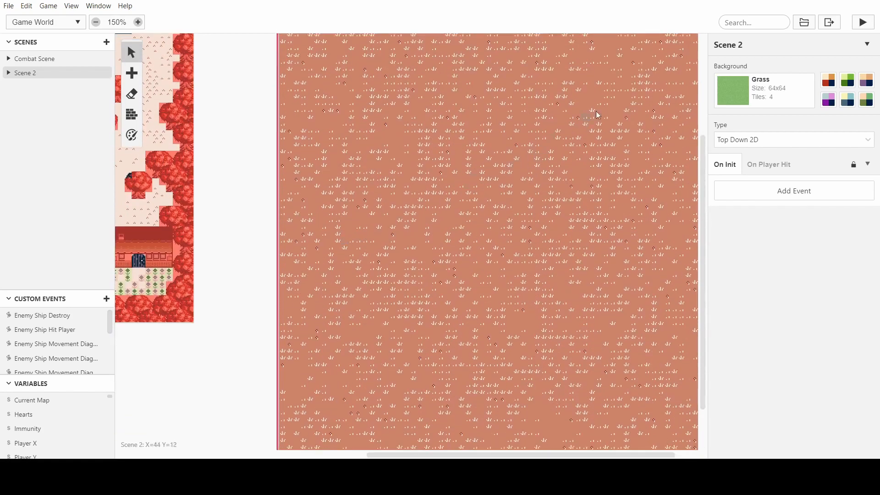
left_click(132, 134)
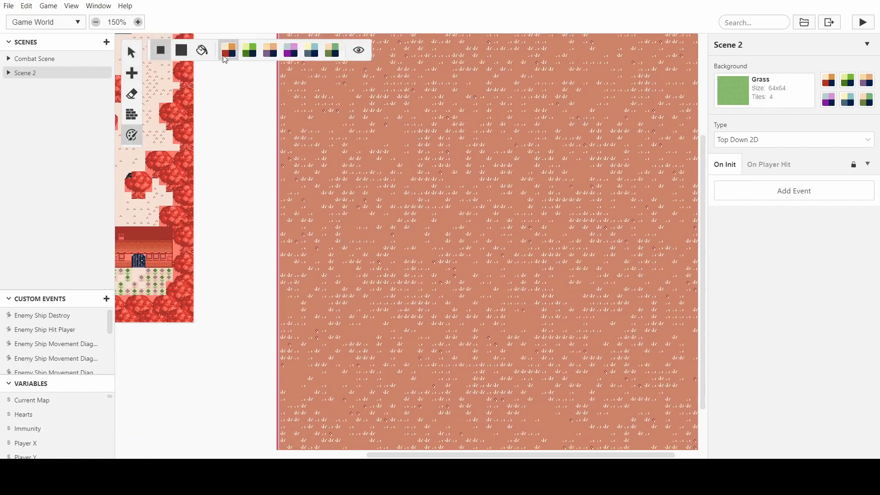
left_click(245, 53)
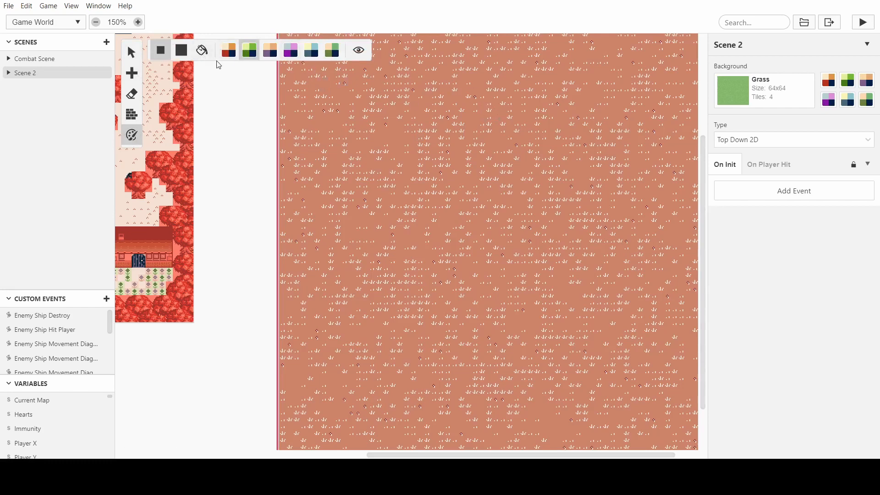
left_click(202, 50)
left_click(408, 180)
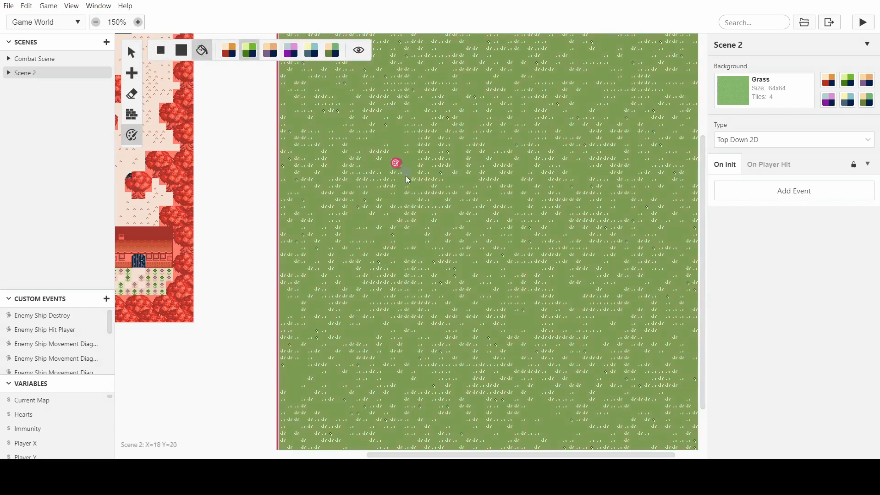
scroll(457, 200, "up", 3)
scroll(373, 200, "down", 4)
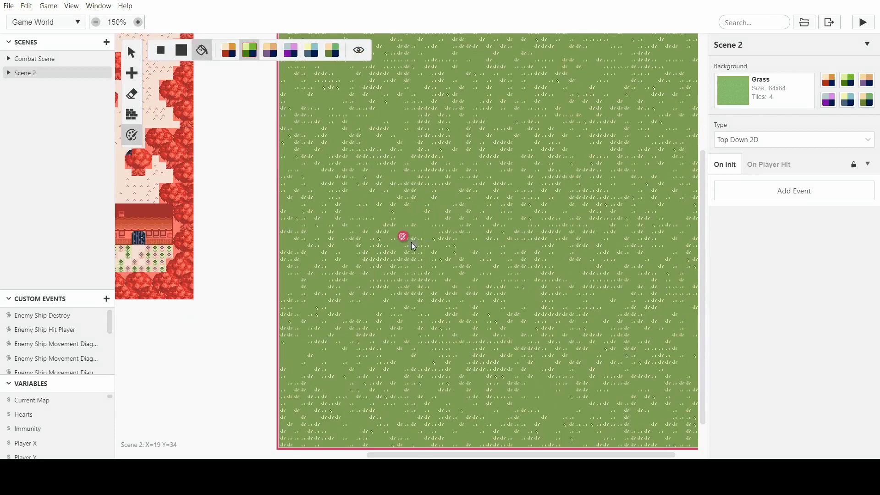
scroll(398, 236, "down", 3, "ctrl")
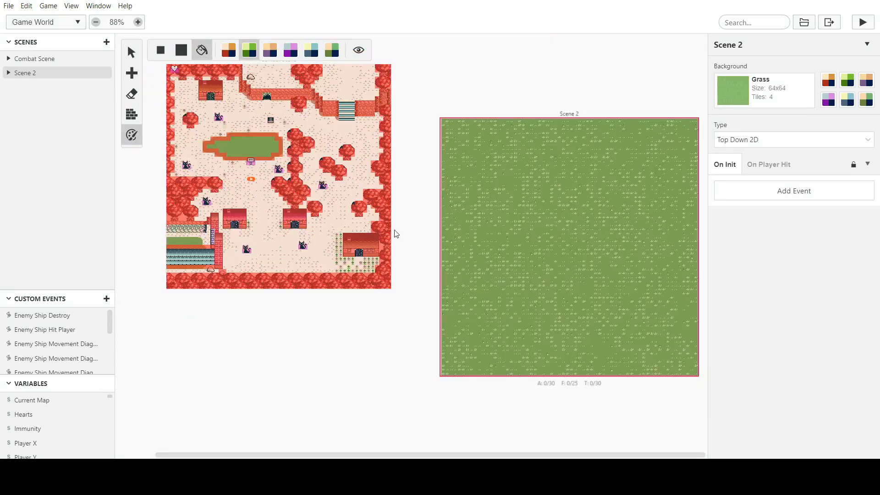
Step: Return to the Select tool and examine the recoloured grass and flower tiles of Scene 2 up close
key("v")
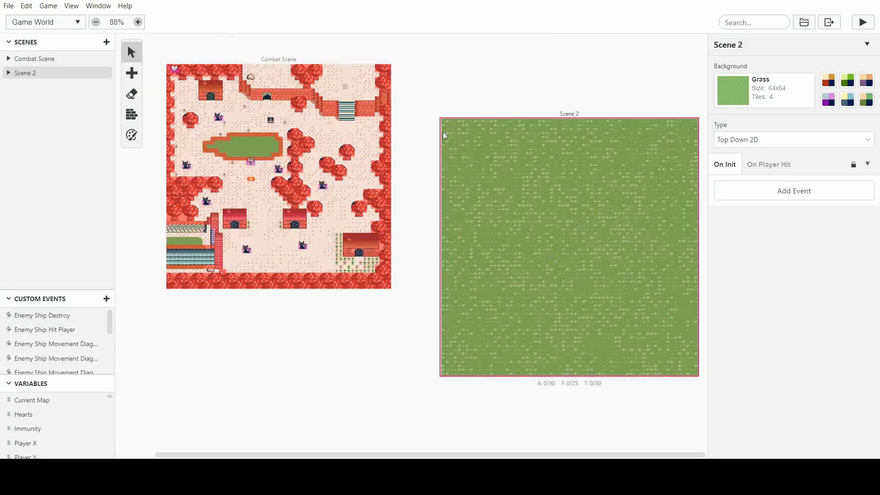
key("alt")
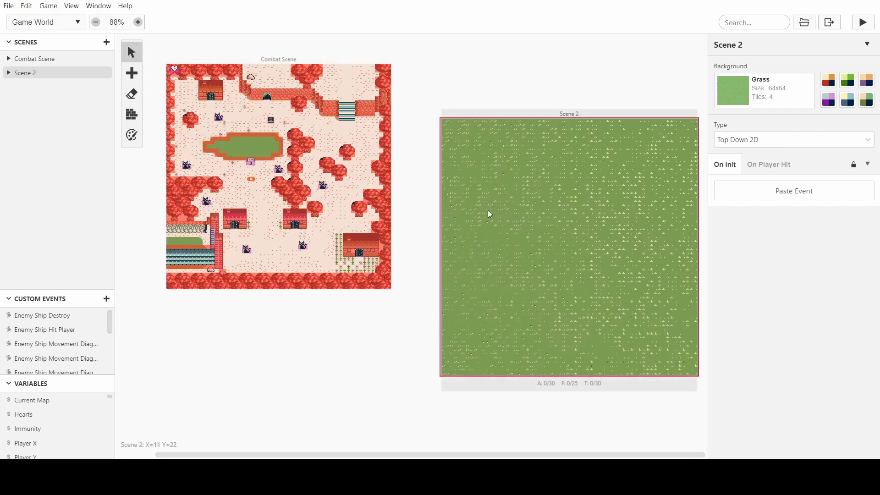
scroll(650, 212, "up", 3, "ctrl")
scroll(414, 210, "up", 1)
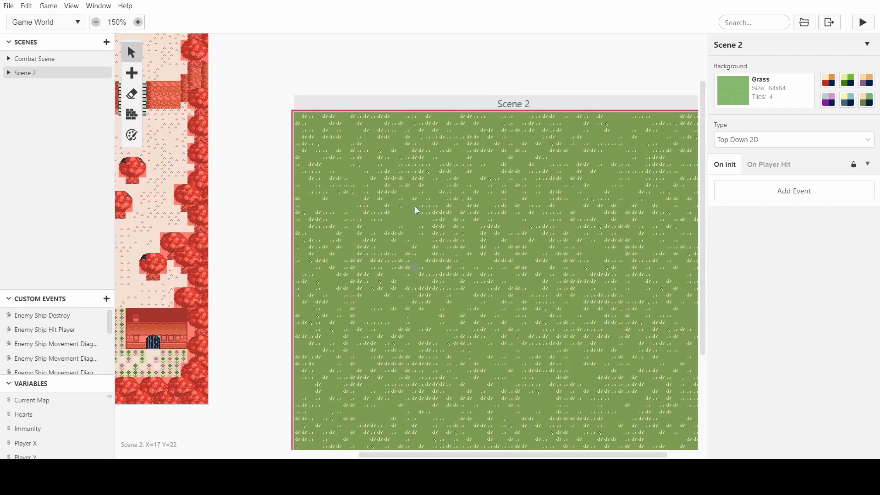
scroll(522, 212, "down", 2)
scroll(663, 218, "up", 1, "ctrl")
scroll(469, 213, "up", 5)
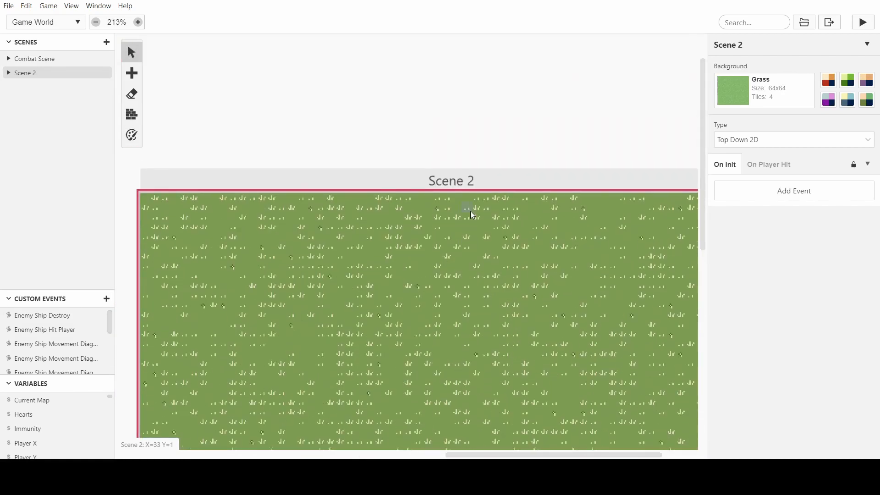
Step: Copy the cat actor beside the central trees in Combat Scene and paste it into Scene 2 at about X 45, Y 25
scroll(471, 212, "down", 2)
scroll(472, 214, "down", 1, "ctrl")
scroll(472, 214, "left", 5)
scroll(472, 215, "right", 5)
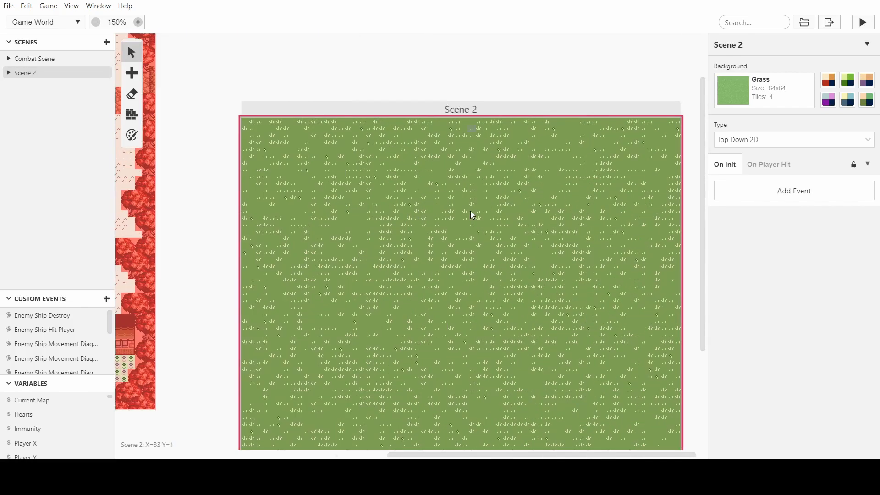
scroll(472, 214, "down", 1)
scroll(472, 214, "up", 2)
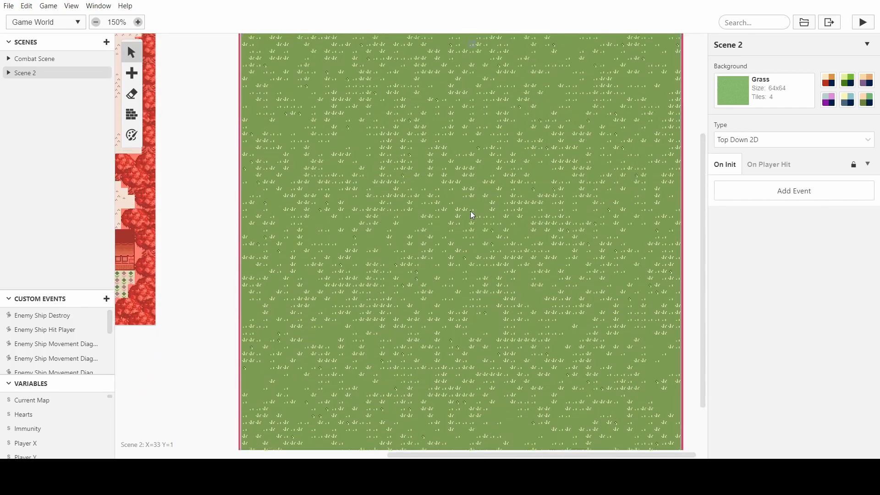
scroll(471, 212, "up", 4)
scroll(471, 212, "left", 8)
scroll(332, 257, "up", 2)
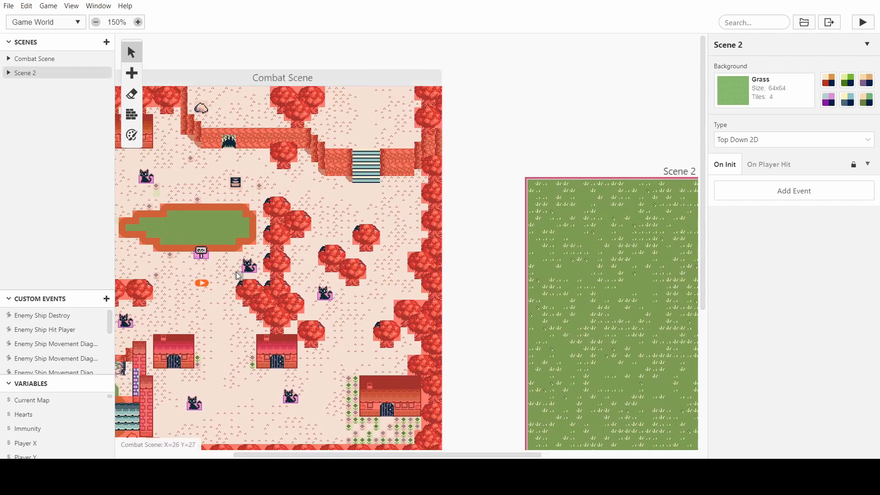
left_click(251, 267)
scroll(256, 262, "down", 4)
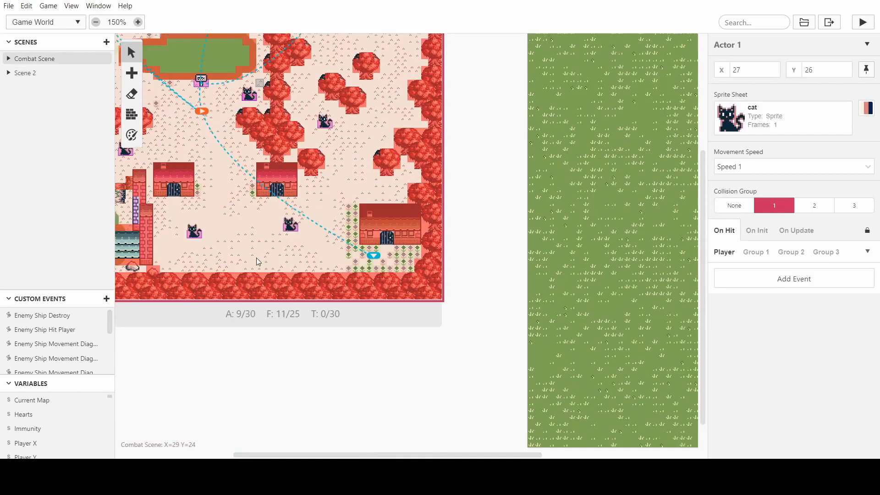
scroll(255, 259, "right", 10)
key("a")
left_click(557, 209)
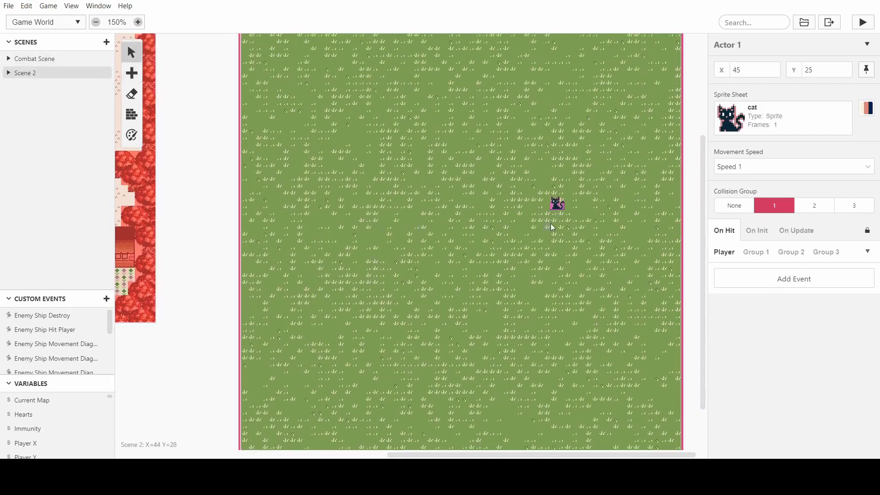
Step: Paste seven more copies of the cat actor, spread out across the grass of Scene 2
key("a")
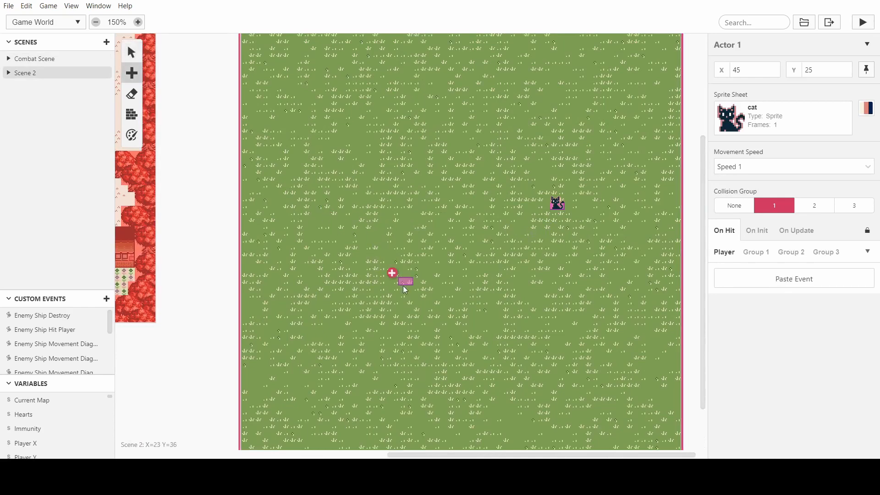
left_click(354, 216)
key("a")
left_click(436, 300)
key("a")
left_click(457, 107)
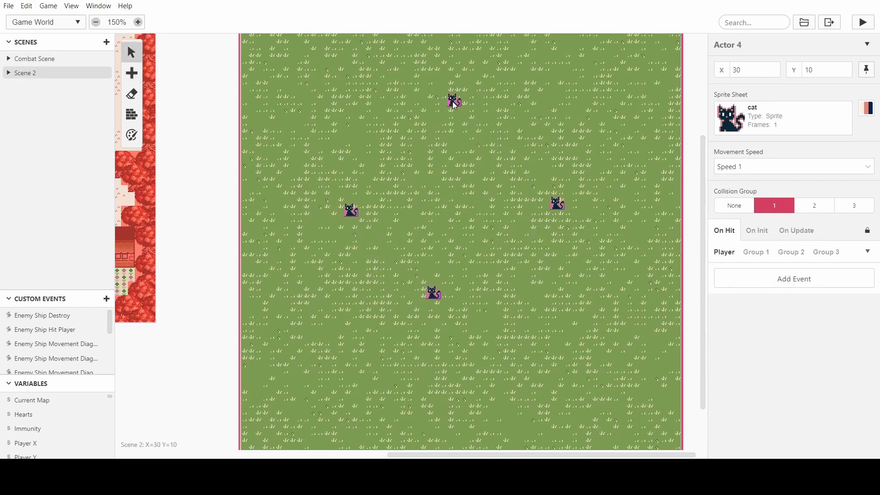
key("a")
left_click(608, 368)
key("a")
left_click(340, 369)
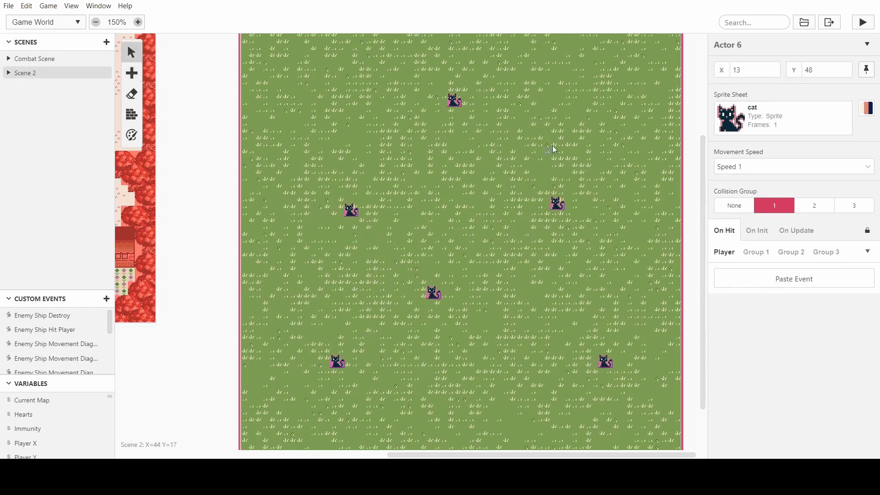
key("a")
left_click(621, 106)
key("a")
left_click(309, 96)
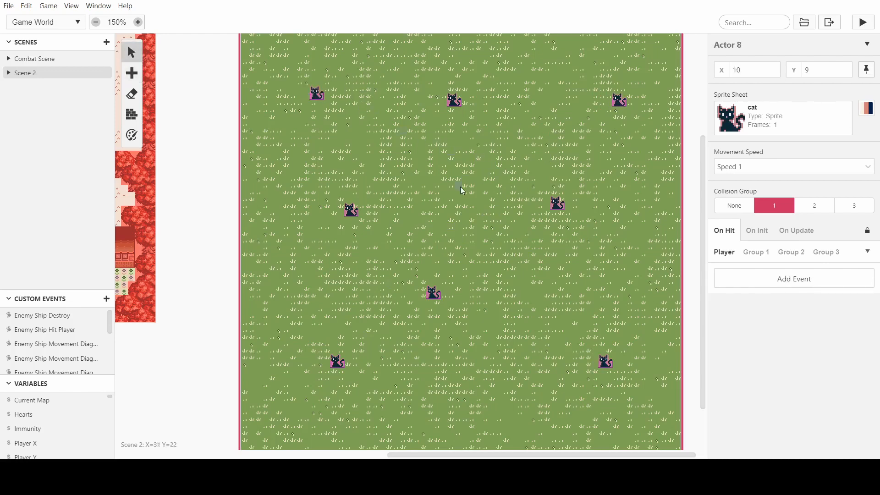
scroll(463, 178, "up", 1)
scroll(413, 206, "down", 3)
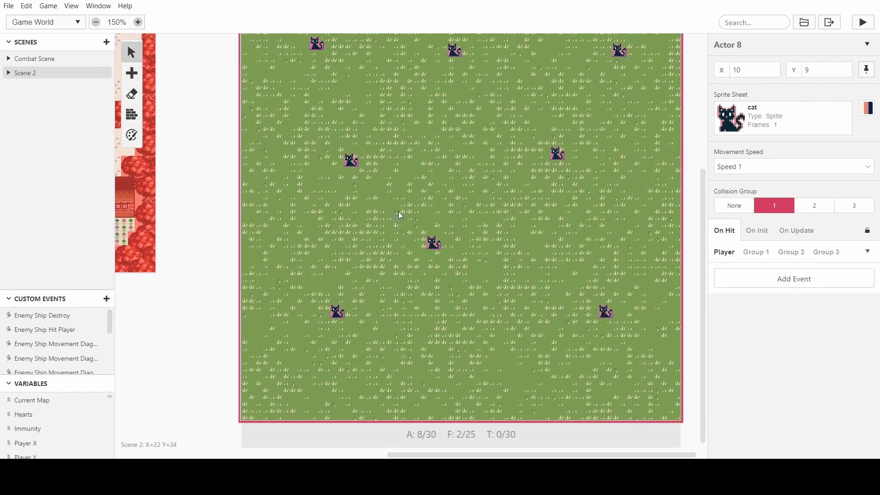
scroll(456, 202, "up", 3)
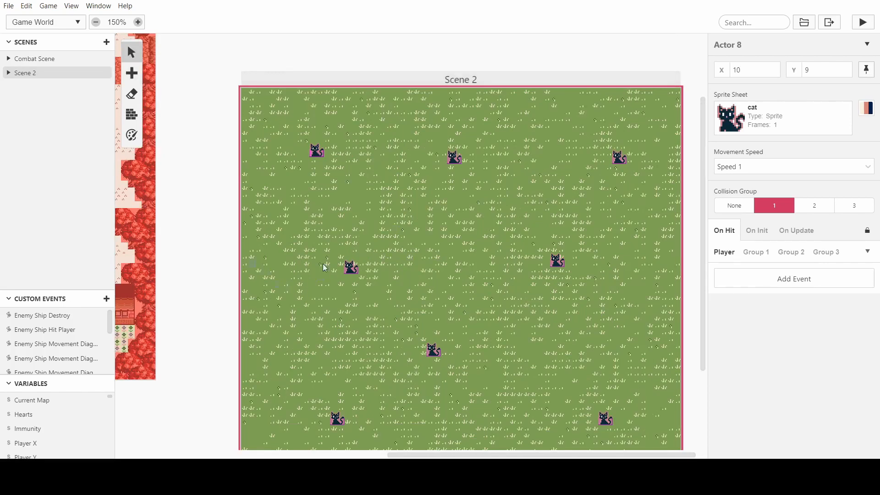
scroll(526, 220, "down", 2)
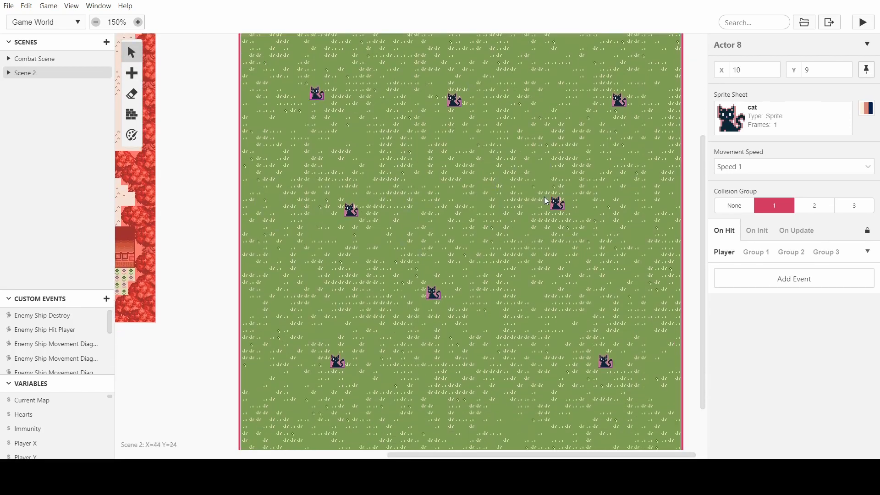
scroll(474, 218, "down", 2)
scroll(471, 230, "up", 3)
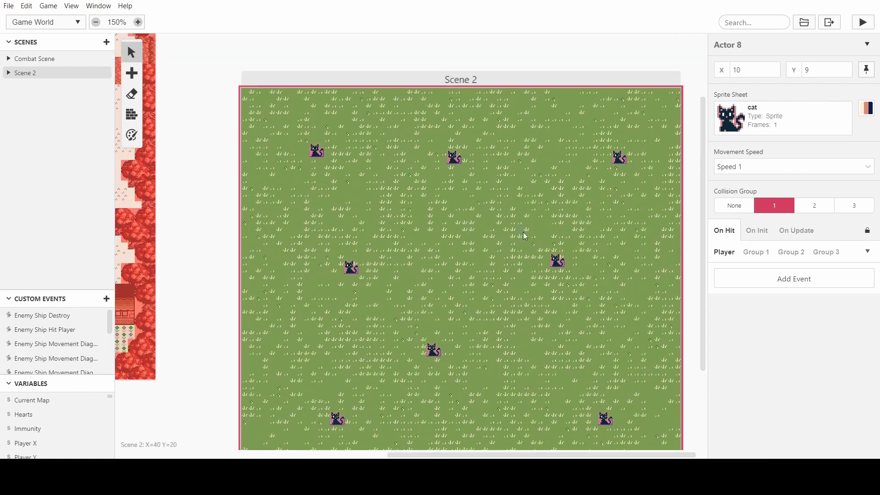
scroll(428, 222, "down", 3)
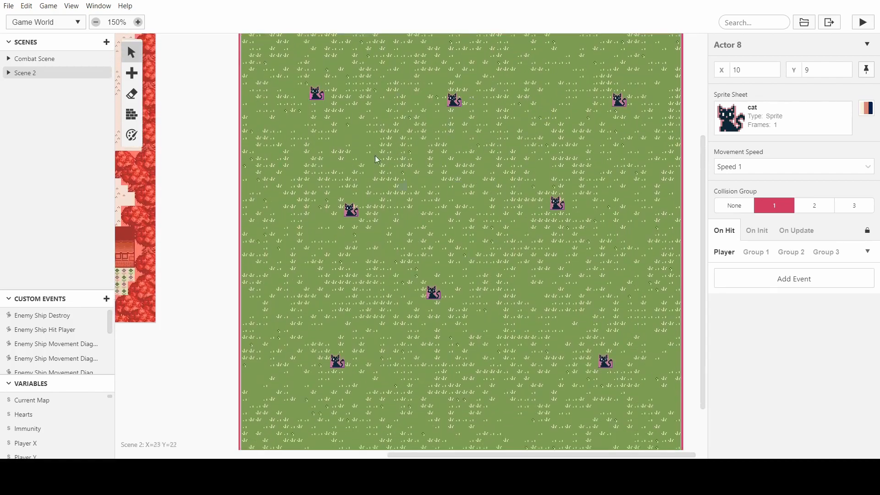
scroll(399, 236, "up", 4)
scroll(405, 247, "down", 4)
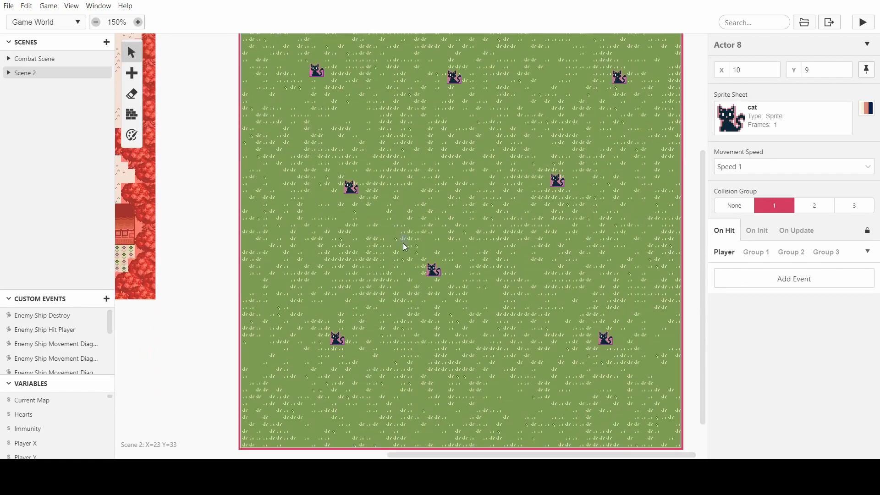
scroll(428, 241, "left", 5)
scroll(432, 240, "right", 5)
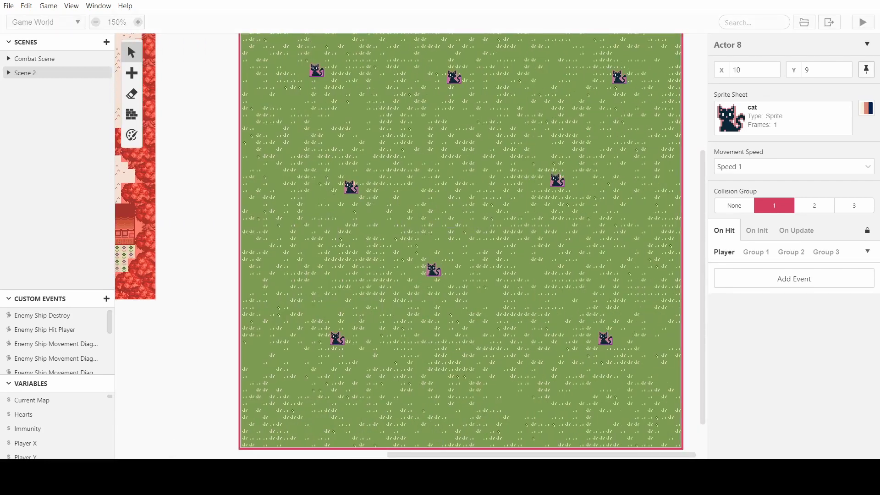
scroll(393, 172, "up", 4)
scroll(393, 171, "down", 4)
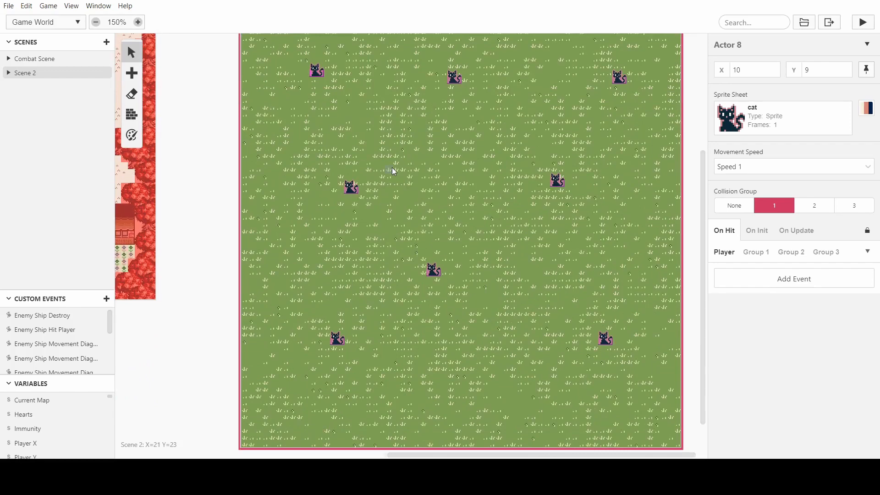
scroll(393, 171, "left", 5)
scroll(393, 171, "up", 5)
scroll(393, 171, "right", 5)
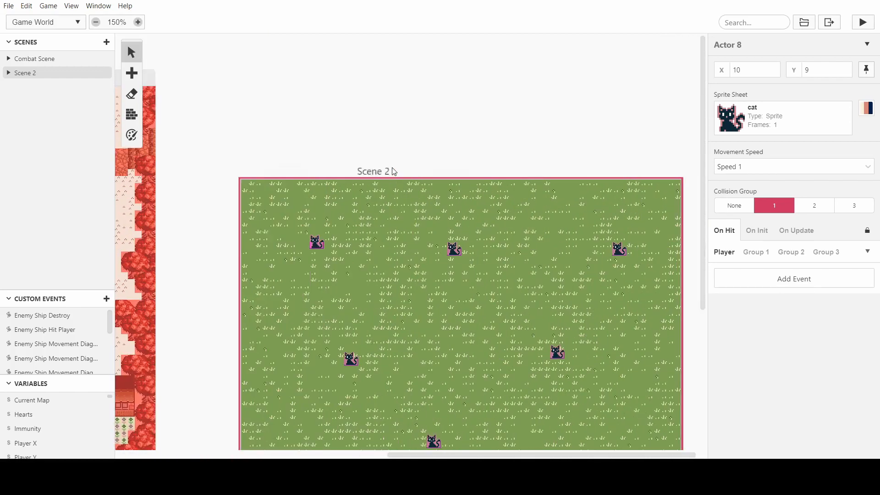
scroll(393, 171, "down", 5)
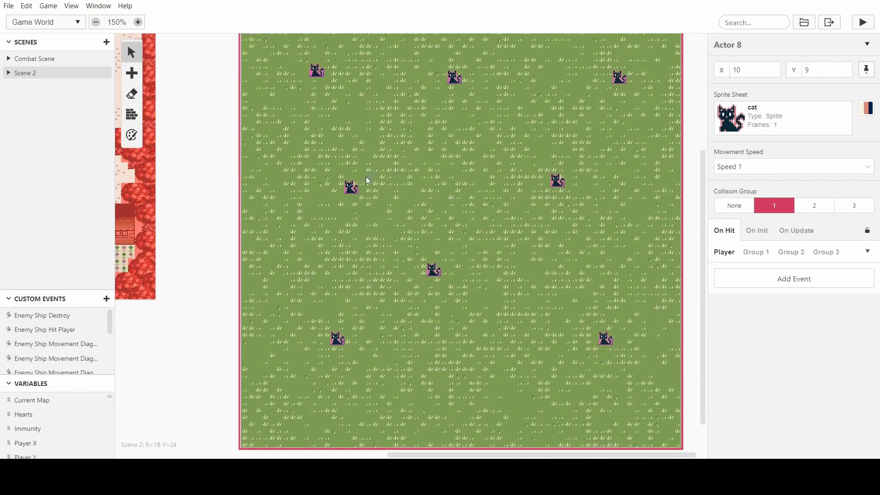
left_click(374, 474)
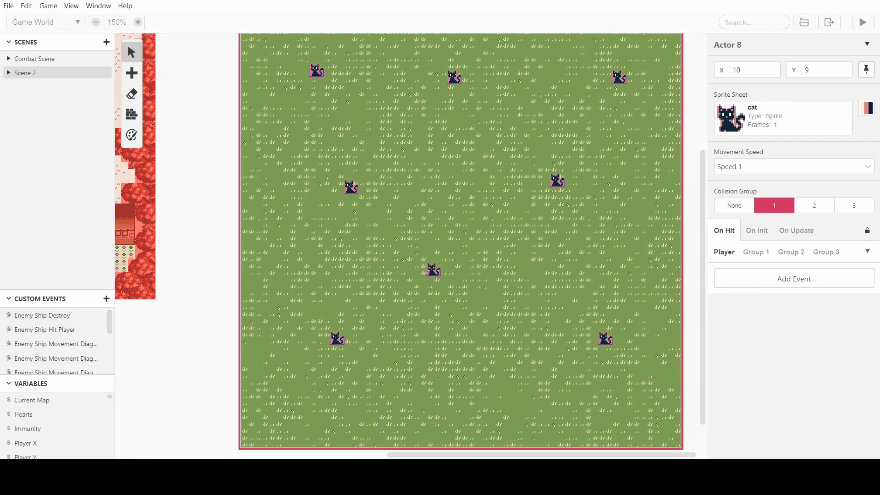
scroll(466, 287, "up", 3)
scroll(438, 273, "down", 3)
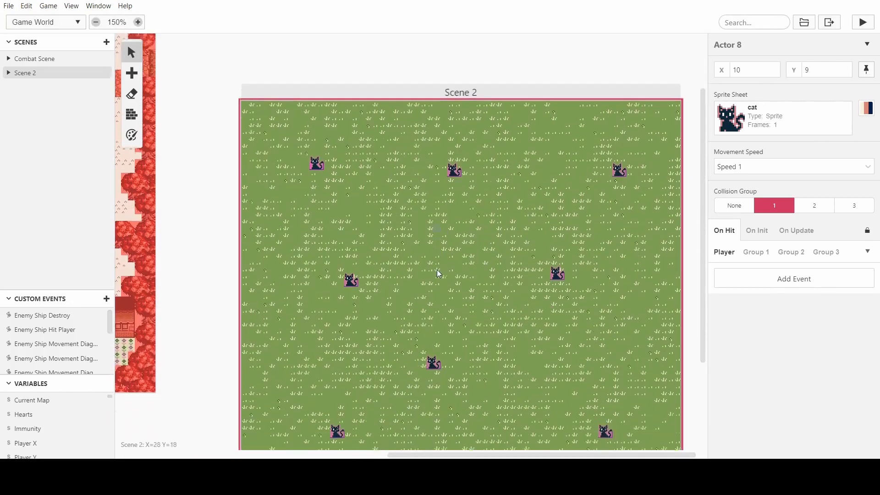
scroll(437, 273, "left", 4)
scroll(438, 273, "right", 4)
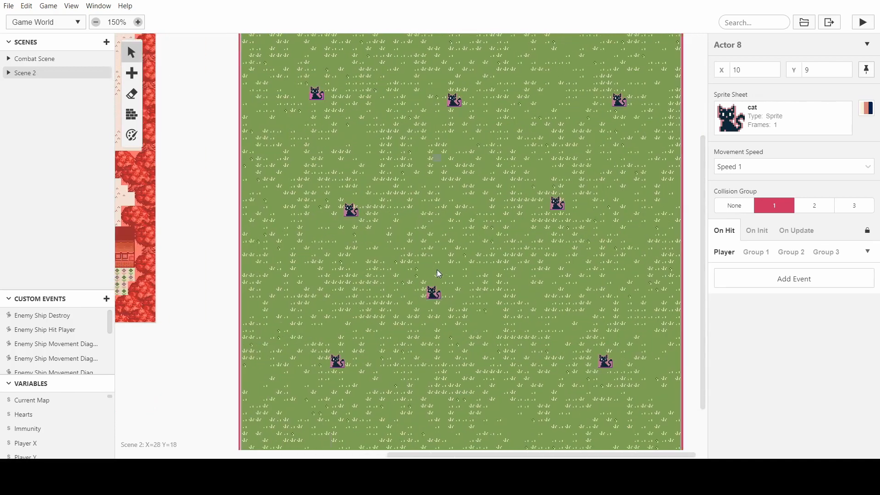
scroll(438, 273, "up", 3)
scroll(438, 273, "down", 3)
scroll(439, 273, "left", 1)
scroll(438, 274, "right", 1)
scroll(436, 275, "up", 2)
scroll(482, 262, "down", 2)
Step: Examine the layout of trees, houses, pond and cats in Combat Scene and compare it with the plain grass of Scene 2
scroll(514, 197, "up", 4)
scroll(507, 198, "left", 10)
scroll(412, 207, "down", 3)
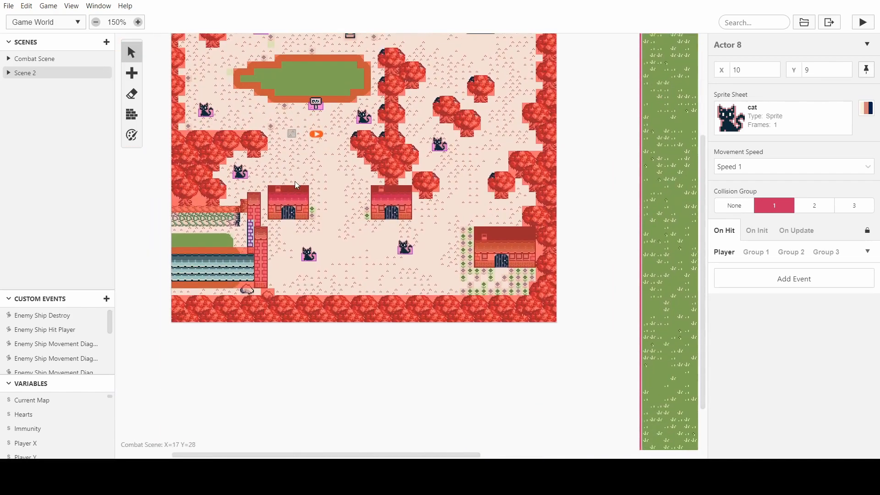
scroll(396, 184, "right", 10)
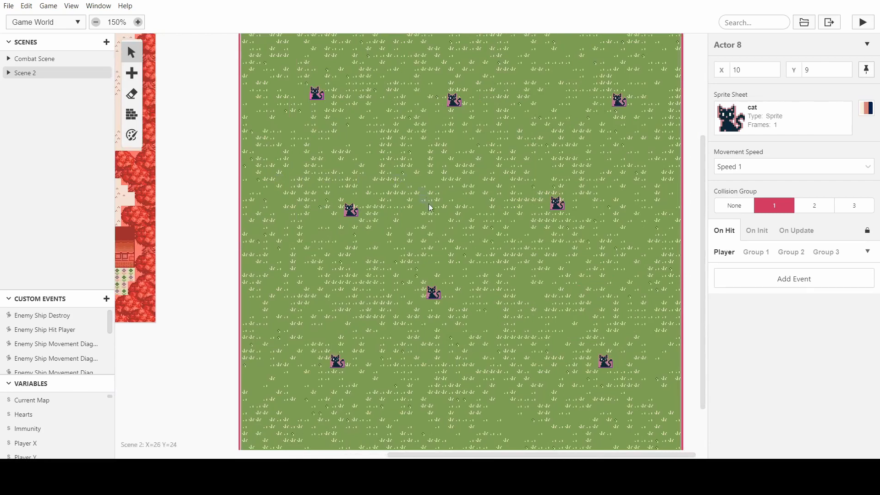
scroll(438, 208, "up", 3)
scroll(444, 212, "down", 3)
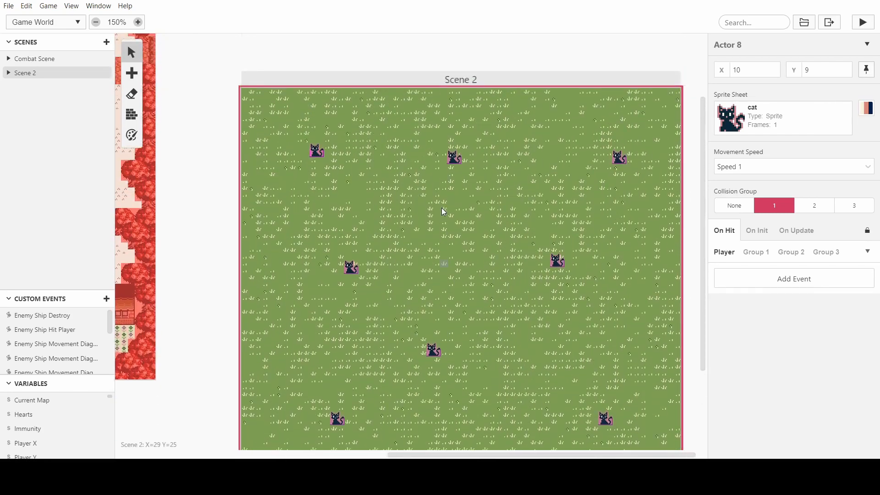
scroll(443, 211, "left", 10)
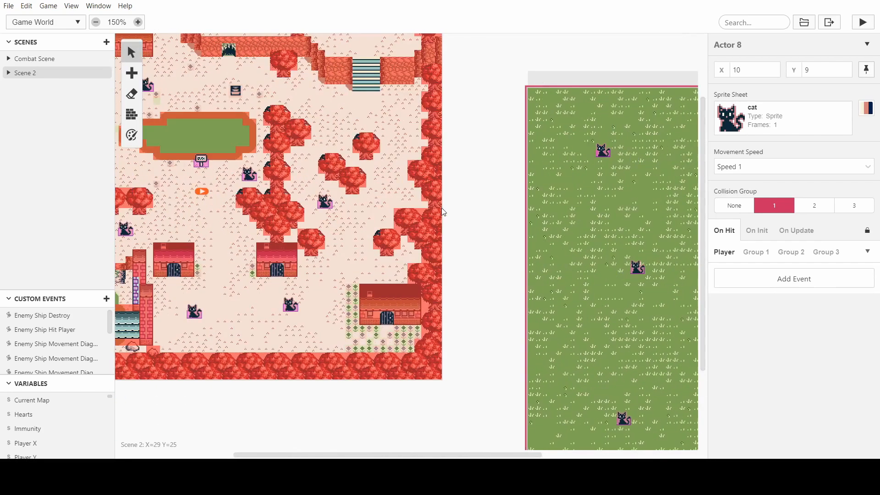
scroll(302, 105, "up", 3)
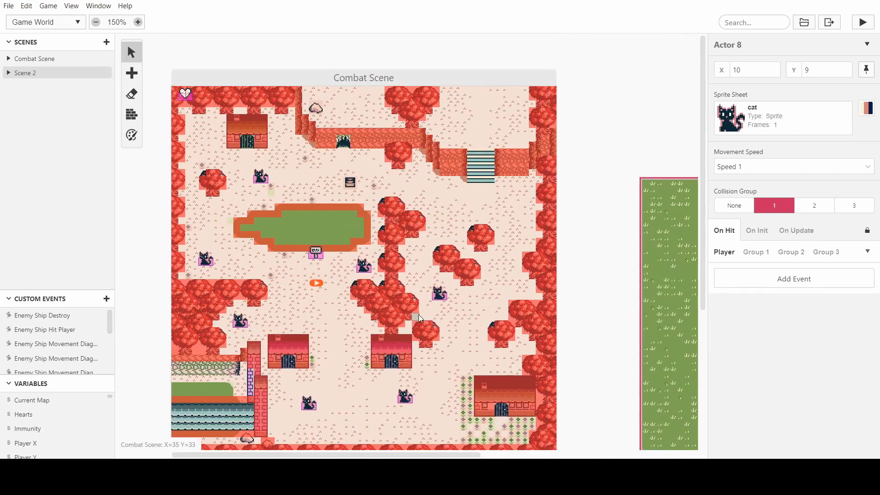
scroll(375, 204, "down", 2)
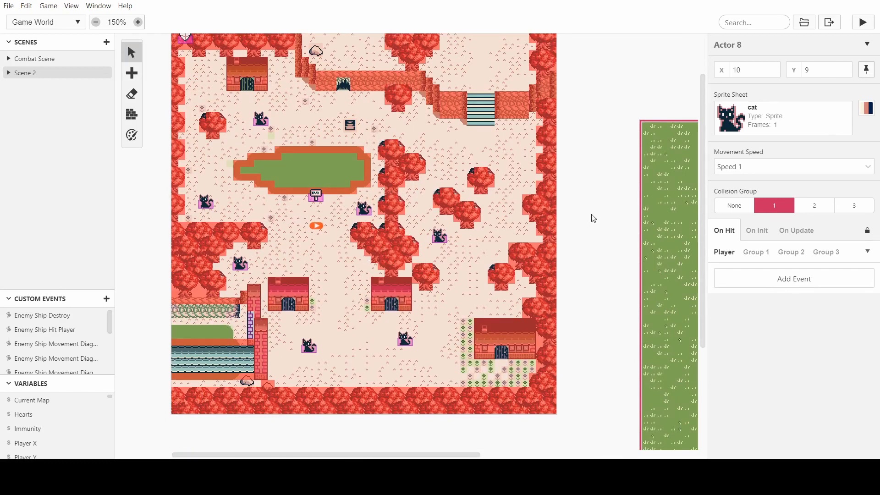
middle_click_drag(577, 202, 566, 226)
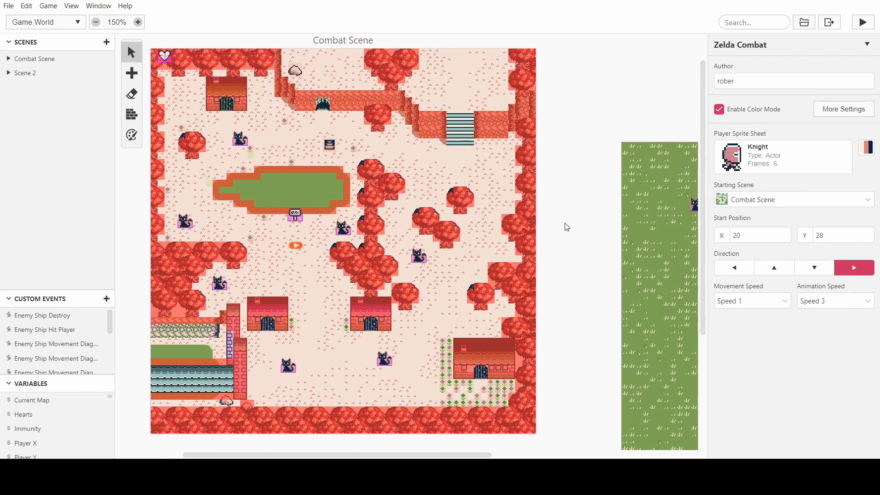
middle_click_drag(567, 227, 578, 230)
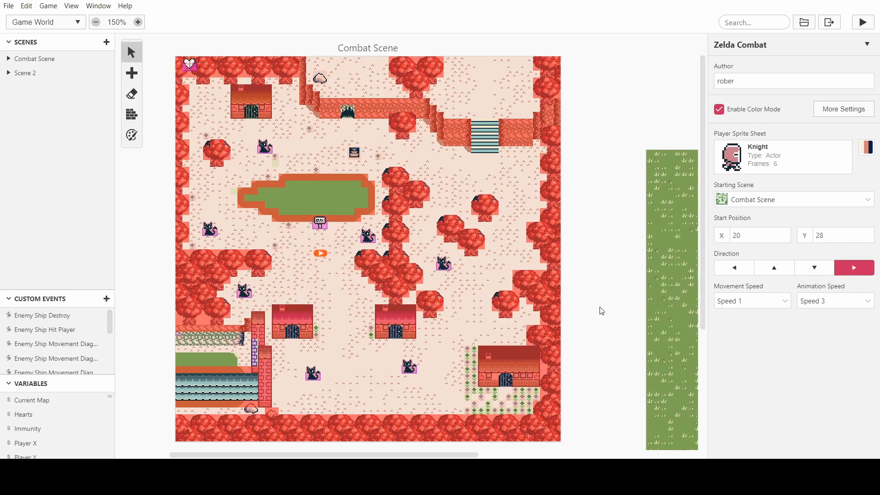
middle_click_drag(601, 311, 581, 311)
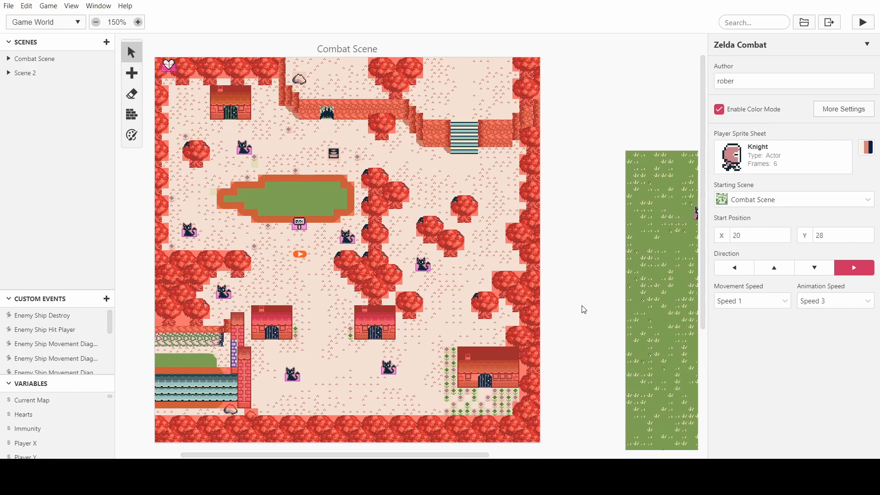
scroll(581, 306, "down", 3, "ctrl")
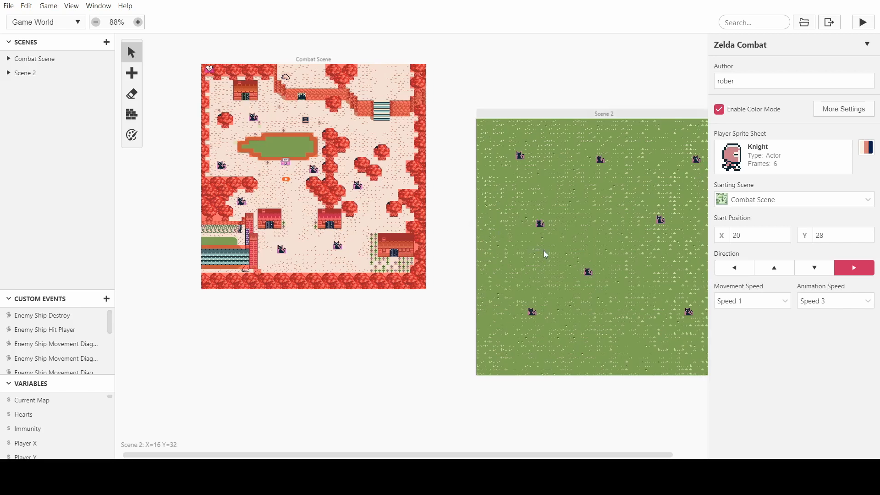
scroll(477, 169, "up", 3, "ctrl")
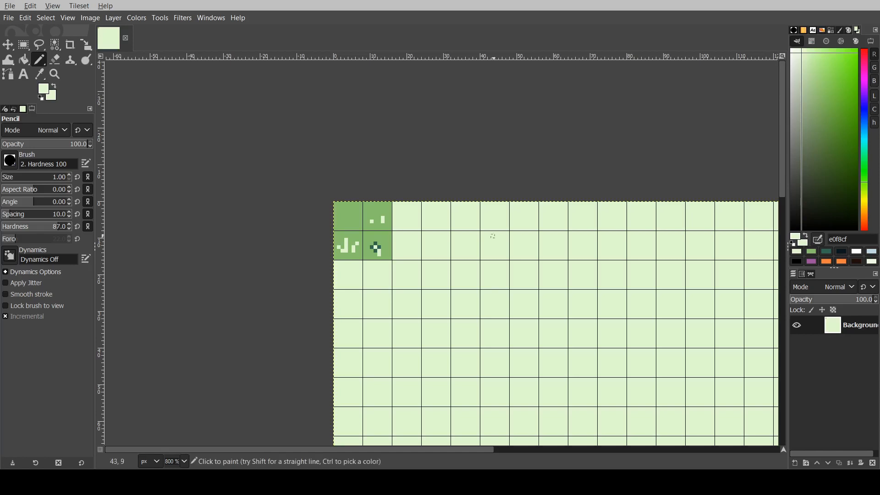
Step: Switch to the tileset image in GIMP and sample the grass tiles' mid green, 86c06c, as the foreground colour
scroll(372, 245, "down", 5, "shift")
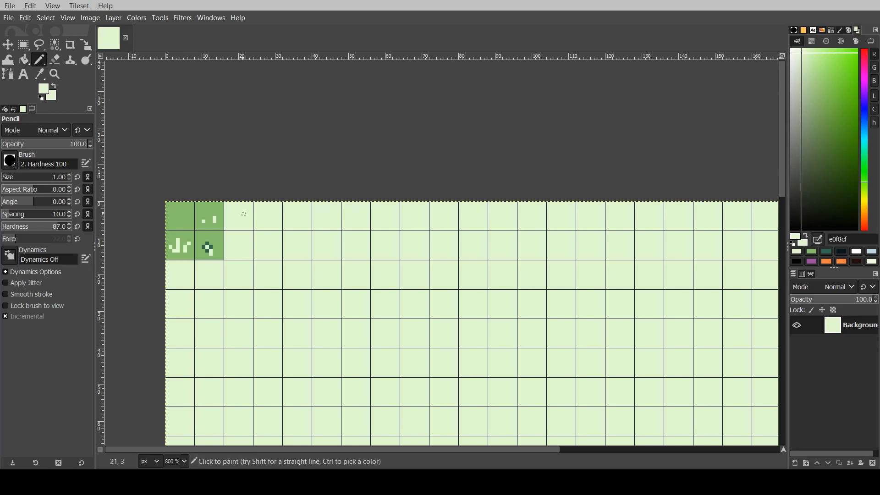
scroll(206, 245, "up", 3, "ctrl")
left_click(242, 221, "ctrl")
scroll(241, 222, "down", 2, "ctrl")
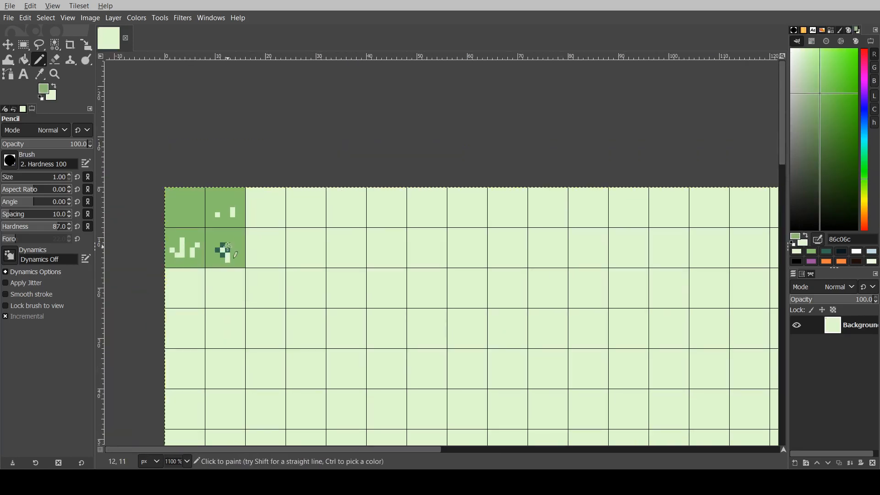
Step: Set the foreground colour to the near-black 071821 from the colour history, ready for pencil work on the empty tiles
scroll(228, 247, "down", 1, "ctrl")
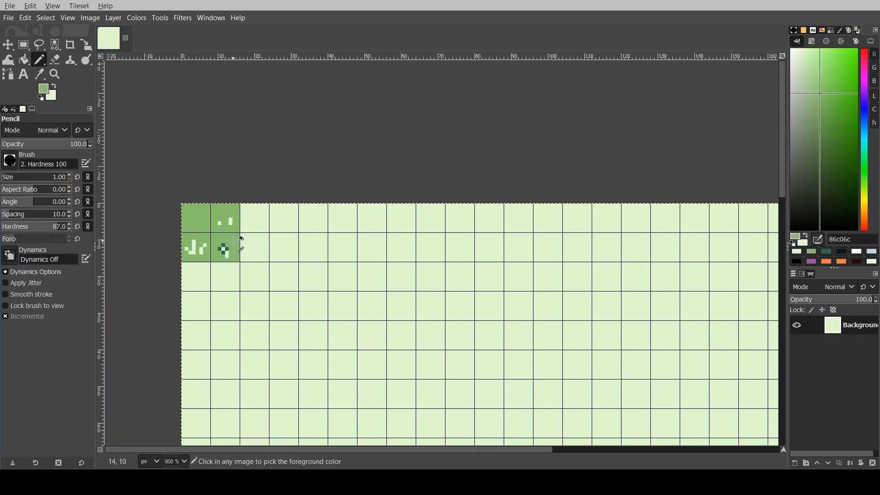
scroll(234, 241, "up", 2, "ctrl")
scroll(240, 239, "down", 1, "ctrl")
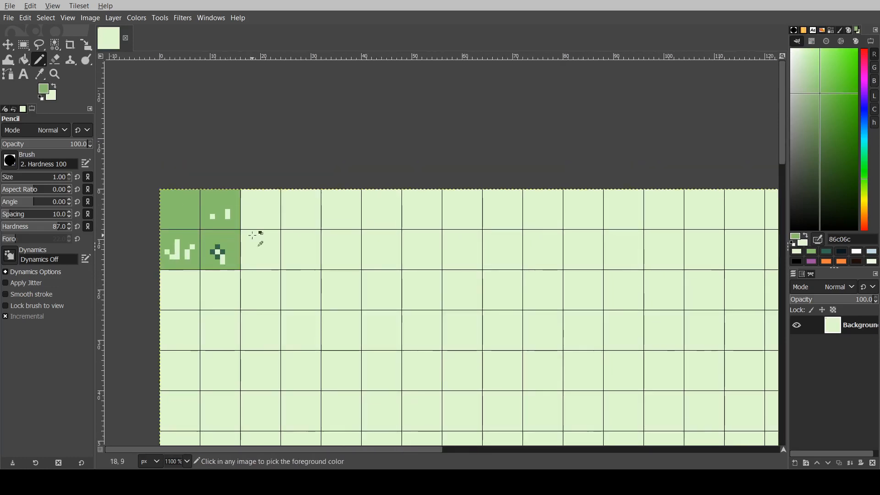
left_click(841, 251)
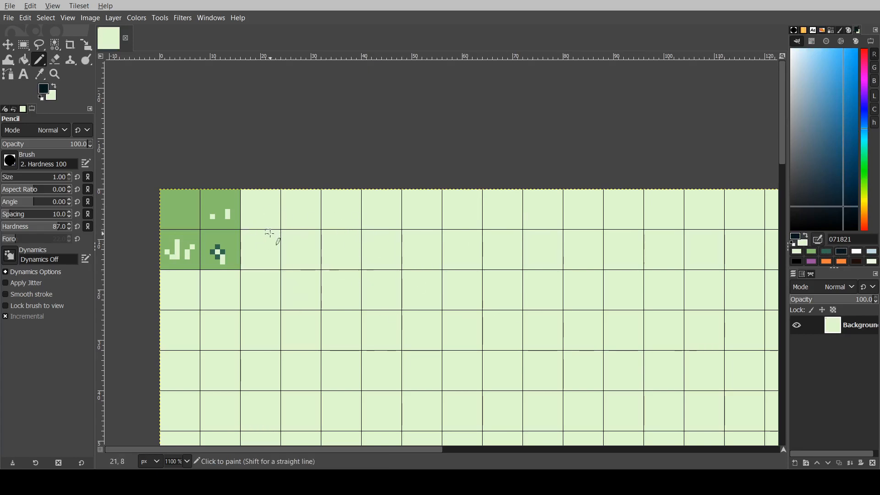
scroll(273, 231, "up", 2, "ctrl")
scroll(273, 231, "down", 2)
scroll(314, 230, "down", 3, "ctrl")
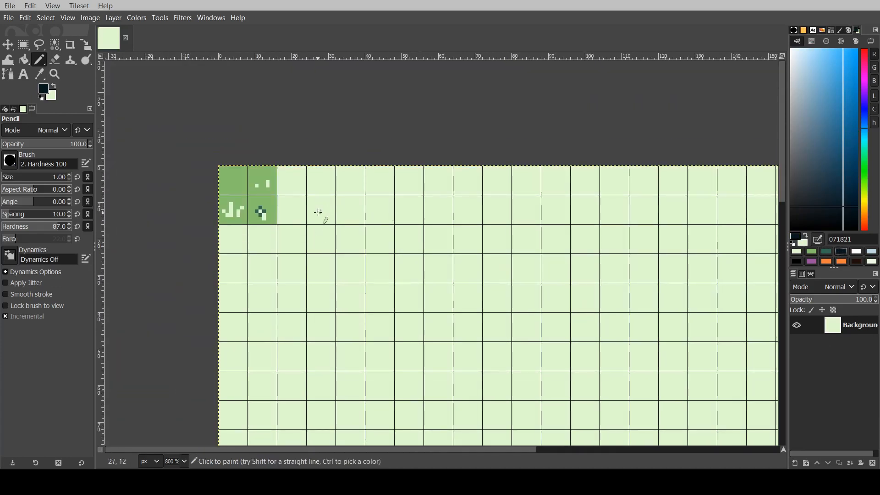
scroll(308, 224, "up", 1, "ctrl")
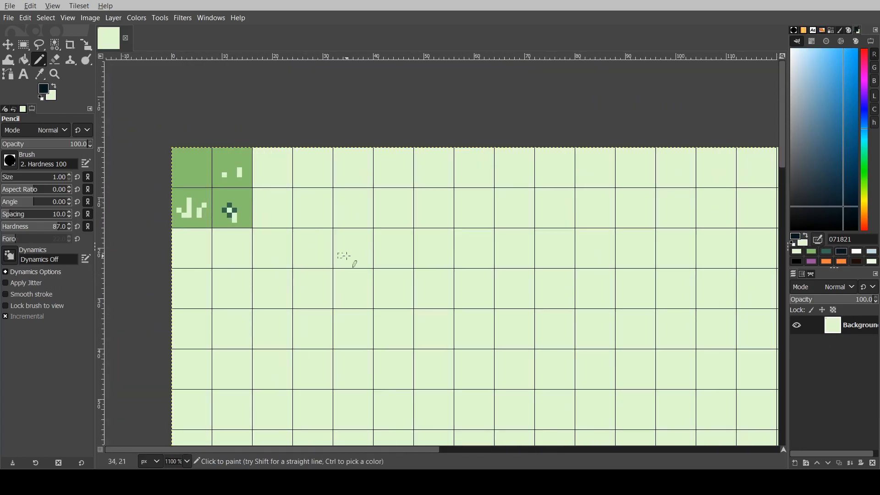
Step: Pencil a rough rounded tree outline with a flared trunk, about 15 px wide and 14 px tall, from about X 25, Y 9
scroll(342, 204, "up", 3, "ctrl")
mouse_move(220, 252)
left_mouse_down()
mouse_move(225, 216)
mouse_move(412, 253)
mouse_move(396, 307)
mouse_move(236, 291)
mouse_move(281, 320)
mouse_move(229, 364)
mouse_move(422, 393)
mouse_move(353, 334)
left_mouse_up()
key("ctrl+z")
left_click(257, 318)
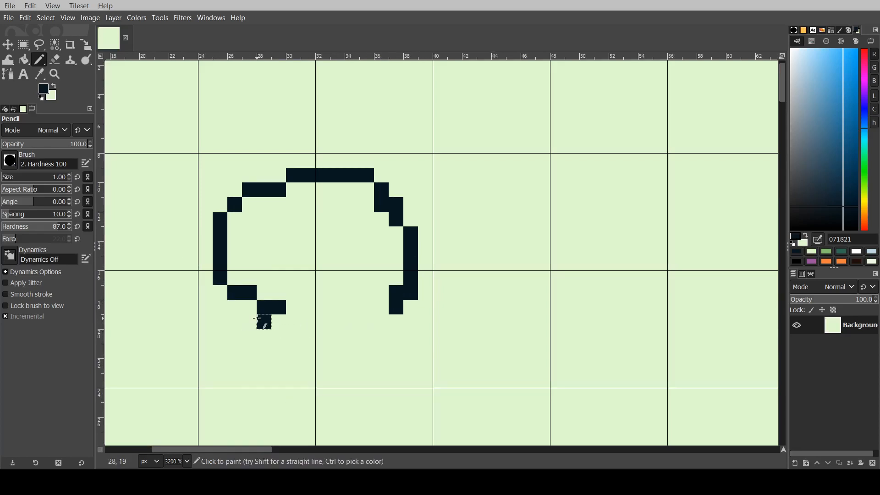
mouse_move(257, 318)
left_mouse_down()
mouse_move(375, 367)
mouse_move(402, 336)
mouse_move(383, 308)
left_mouse_up()
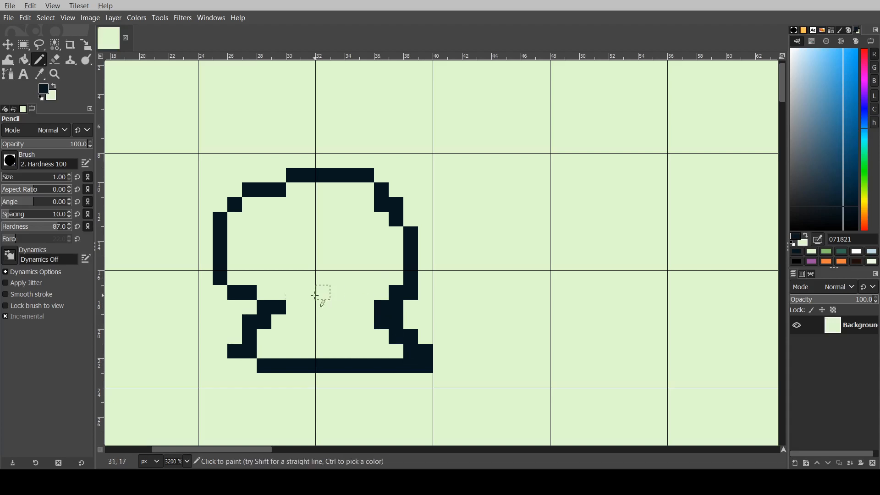
left_click_drag(293, 308, 367, 307)
scroll(429, 268, "down", 4, "ctrl")
scroll(427, 264, "up", 2, "ctrl")
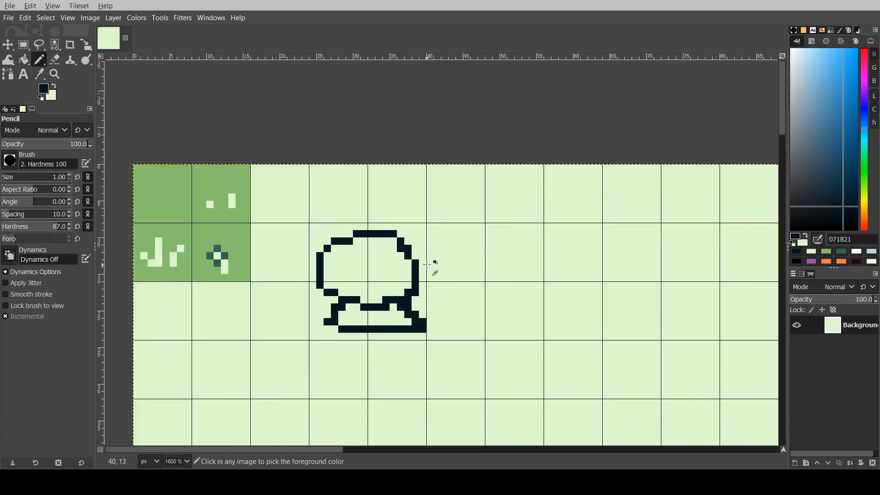
Step: Pencil a second rough tree outline, about 14 px wide, up and to the right, partly behind the first one
mouse_move(380, 211)
left_mouse_down()
mouse_move(387, 222)
mouse_move(487, 207)
mouse_move(477, 233)
mouse_move(414, 237)
mouse_move(465, 249)
mouse_move(477, 277)
mouse_move(463, 263)
mouse_move(418, 277)
left_mouse_up()
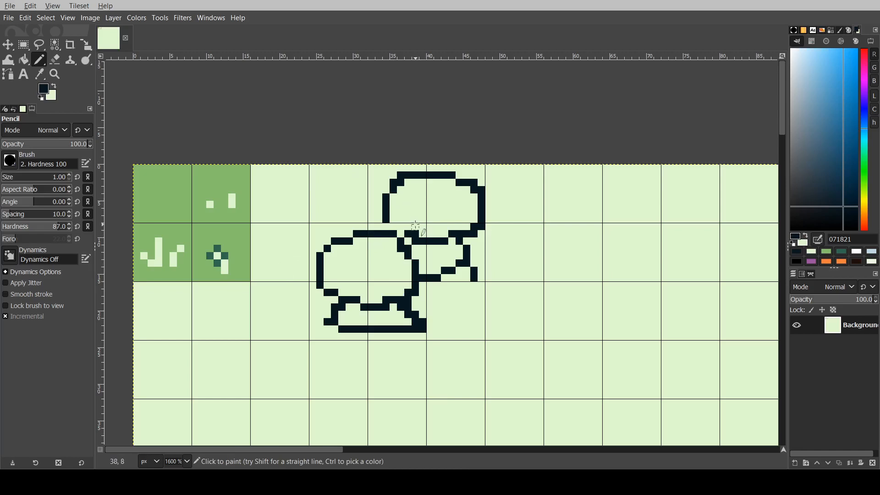
scroll(319, 204, "down", 2, "ctrl")
scroll(374, 225, "up", 2, "ctrl")
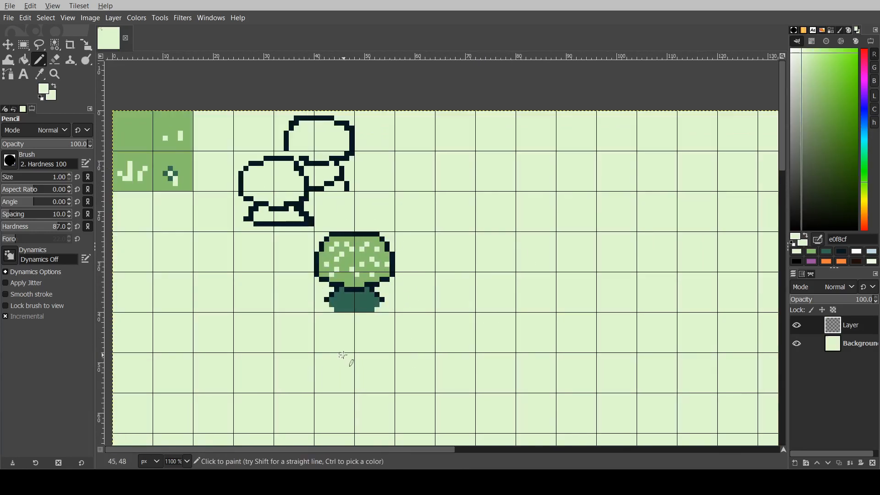
Step: Examine the painted tree's canopy, dark outline and trunk and how they fit the 8 px tile grid
scroll(331, 266, "down", 1, "ctrl")
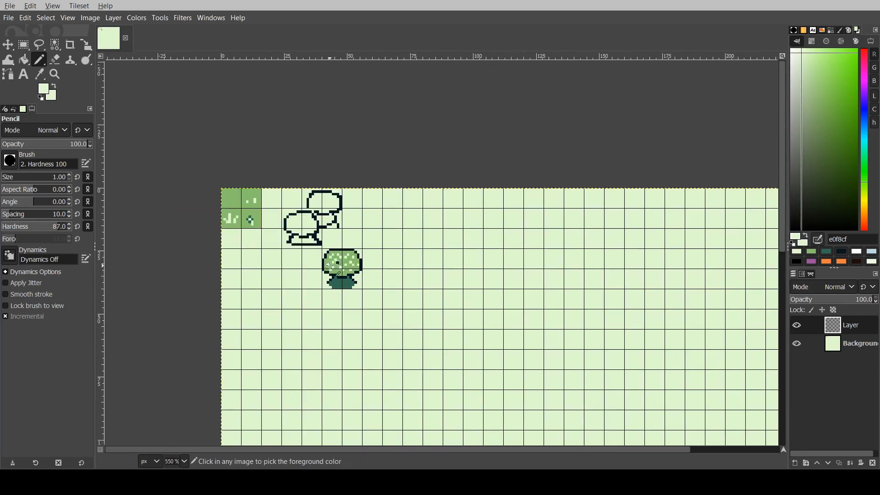
scroll(339, 279, "up", 3, "ctrl")
scroll(347, 242, "down", 3, "ctrl")
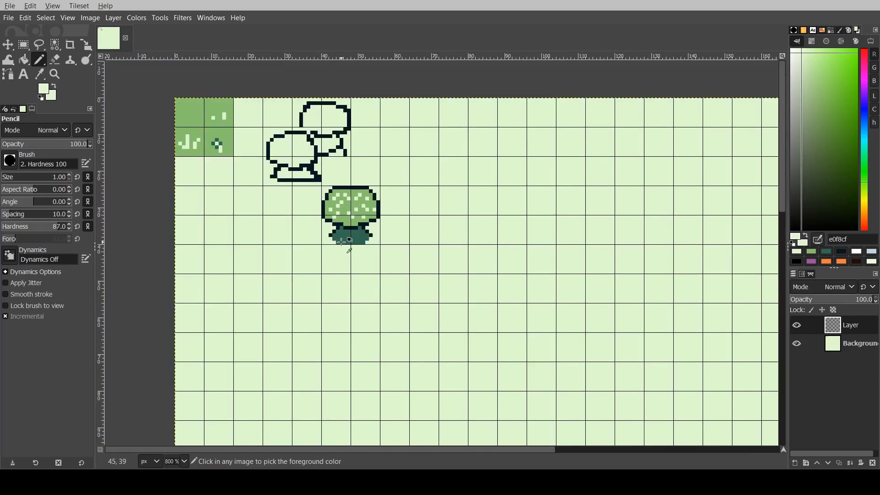
scroll(320, 231, "up", 3, "ctrl")
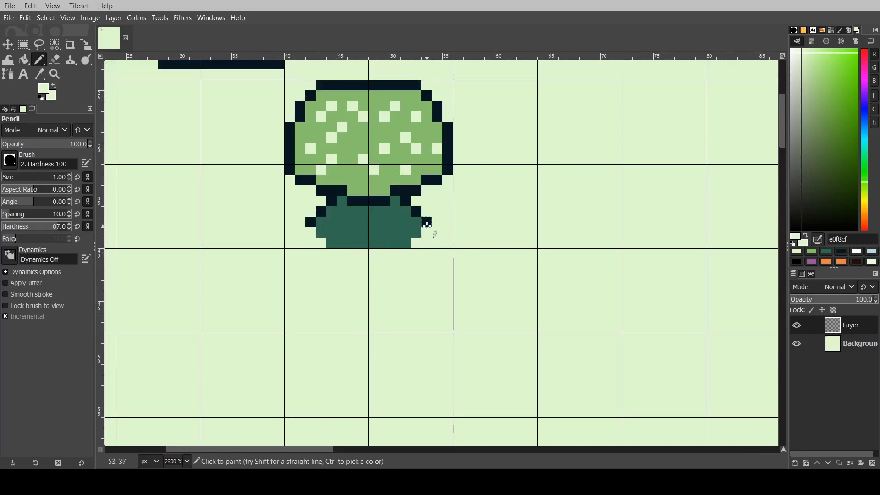
left_click(311, 222)
scroll(374, 278, "up", 3)
scroll(385, 270, "down", 3)
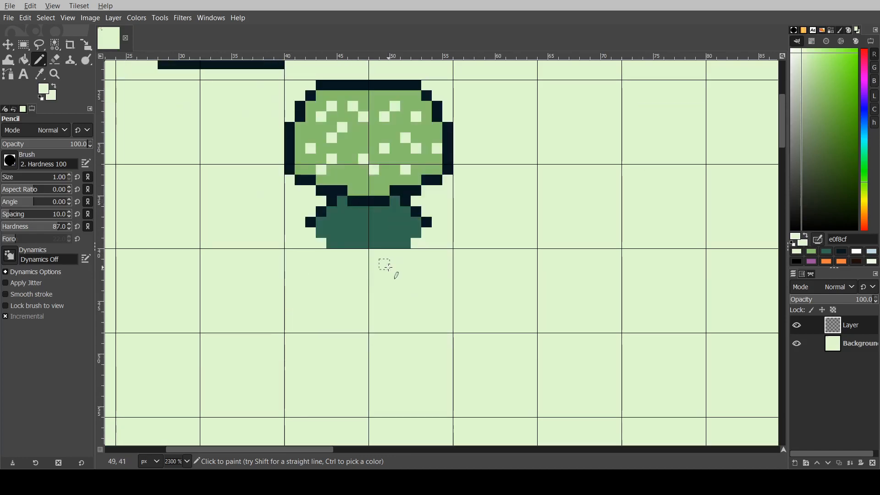
scroll(390, 196, "down", 3, "ctrl")
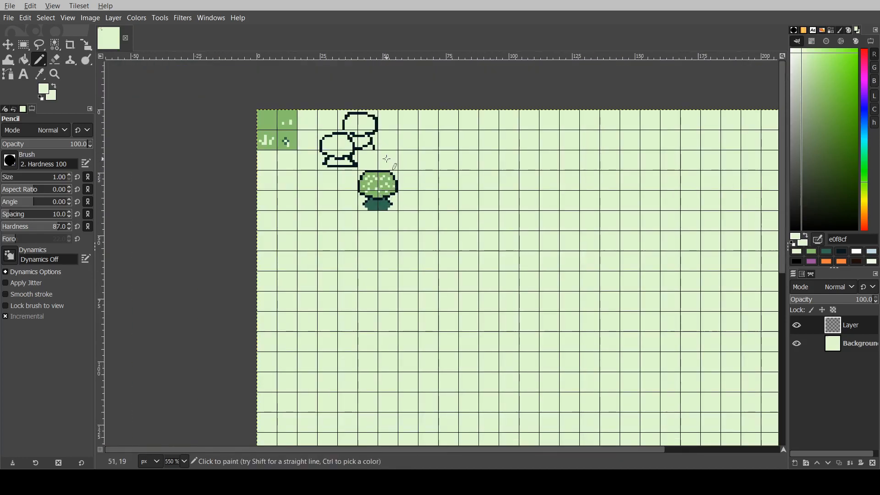
scroll(388, 198, "up", 3, "ctrl")
left_click(398, 195)
scroll(398, 194, "up", 2, "ctrl")
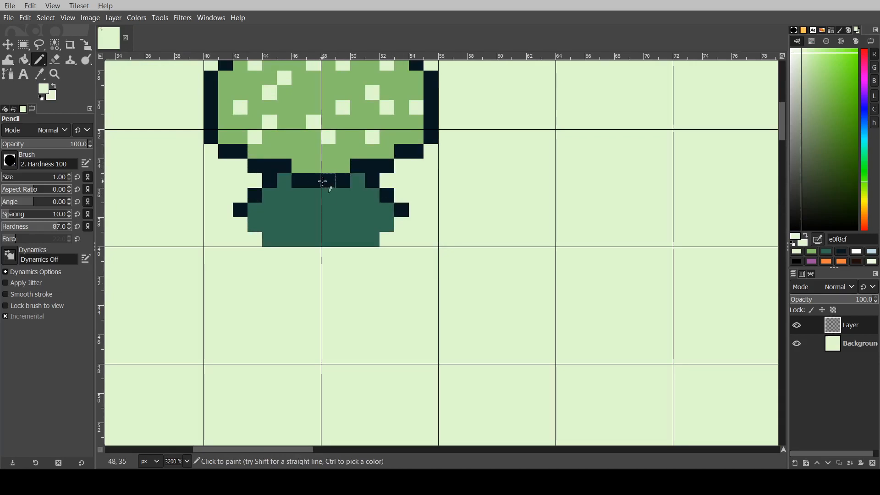
scroll(329, 196, "down", 5, "ctrl")
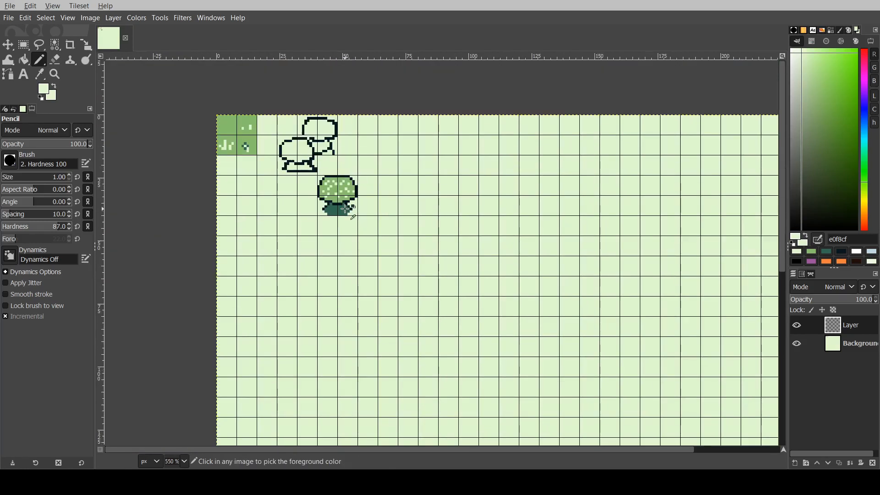
Step: Select the 16 × 16 px area of the painted tree at X 40, Y 24, cut it and paste it back
scroll(365, 189, "up", 2, "ctrl")
left_click(25, 45)
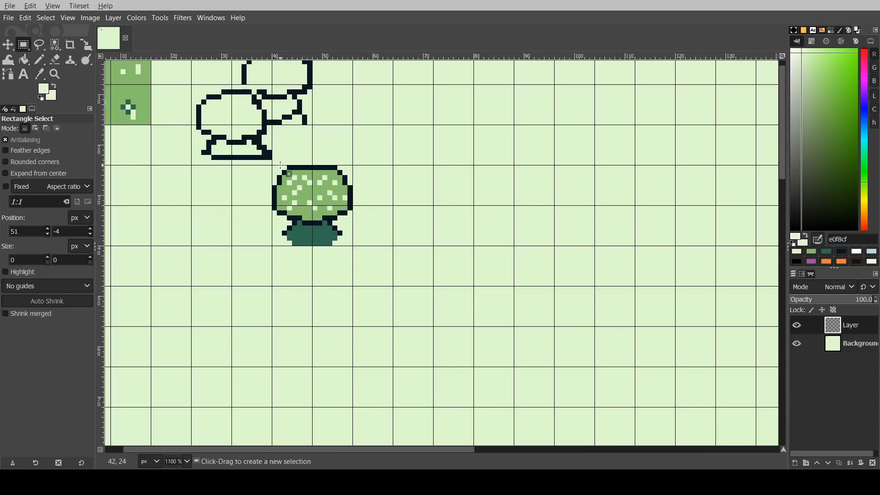
left_click_drag(272, 164, 354, 247)
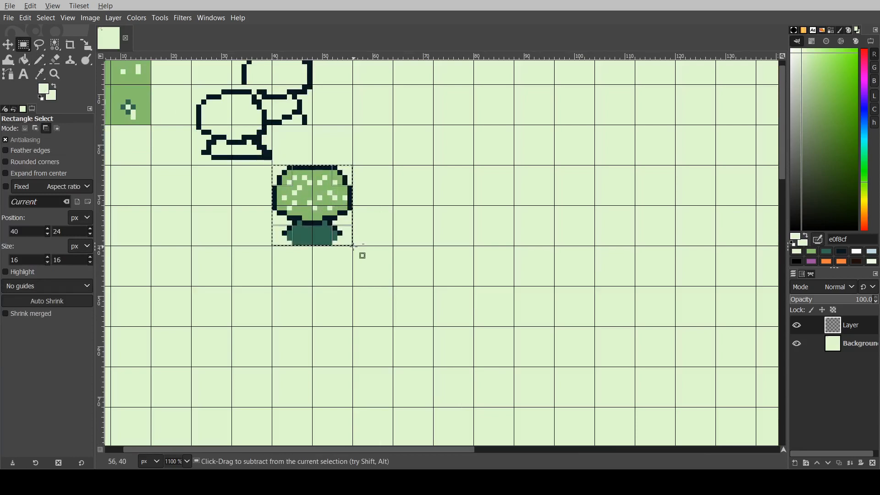
key("ctrl+x")
key("ctrl+v")
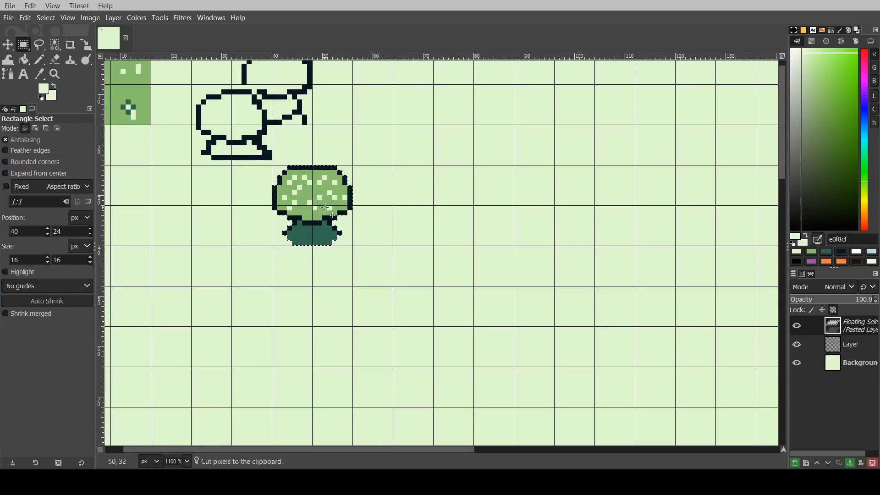
Step: Paste more tree copies to build an interlocking cluster of five, with two above, one overlapping in the middle and two below
left_click_drag(319, 197, 329, 283)
key("ctrl+v")
key("ctrl+v")
scroll(414, 223, "up", 8, "ctrl")
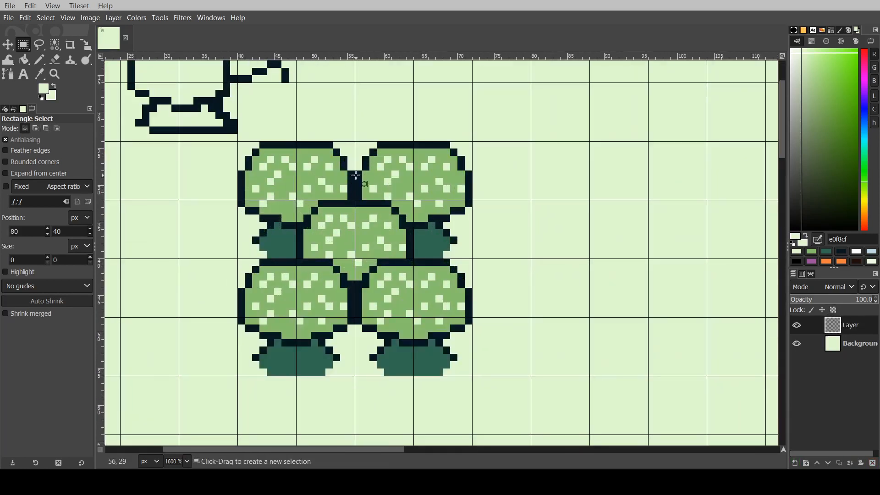
Step: Paint over both rough tree outlines on the Background layer with a 5 px pencil in the light green e0f8cf
scroll(369, 188, "down", 8, "ctrl")
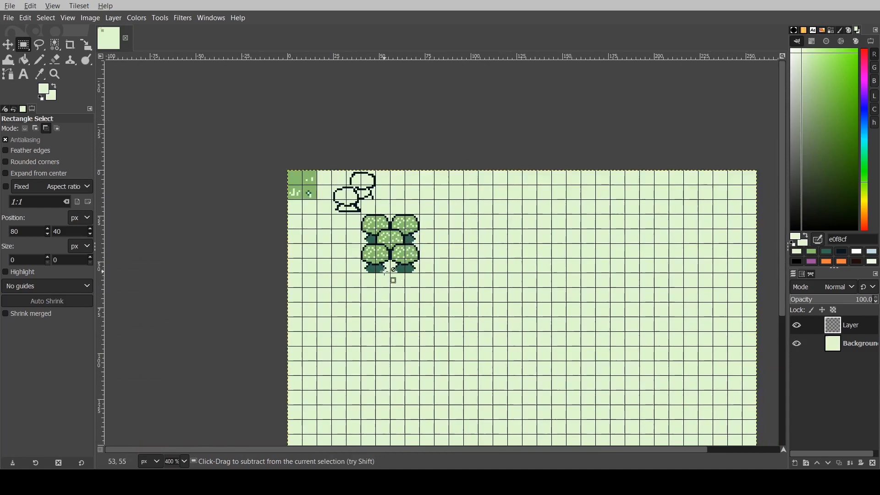
scroll(427, 278, "up", 3, "ctrl")
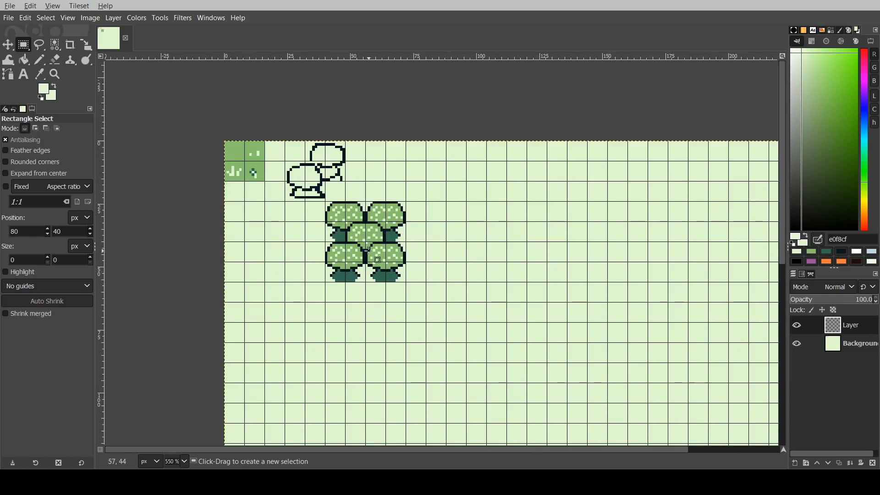
scroll(385, 238, "up", 3, "ctrl")
scroll(366, 257, "down", 2, "ctrl")
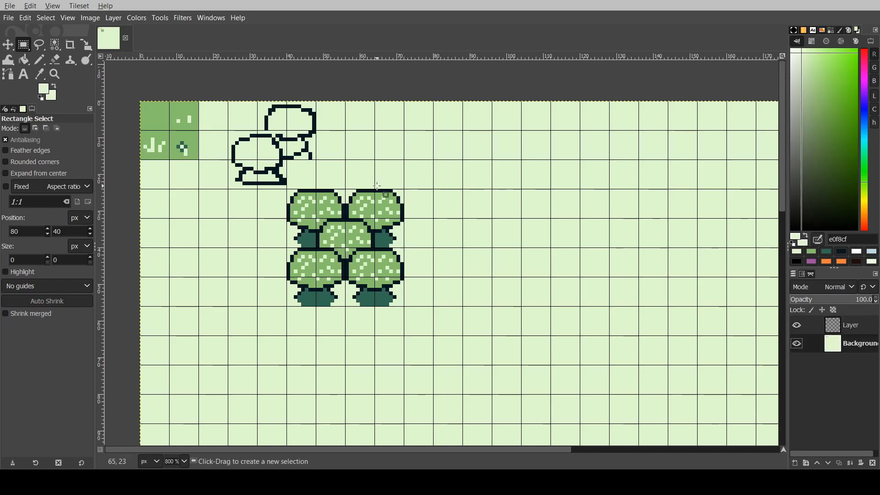
key("n")
key("bracketright")
key("bracketright")
key("bracketright")
key("bracketright")
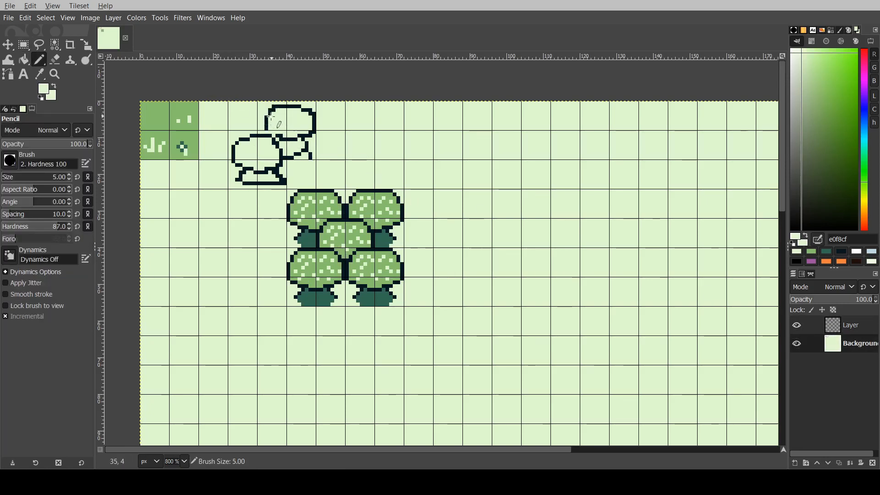
mouse_move(270, 119)
left_mouse_down()
mouse_move(322, 138)
mouse_move(309, 151)
mouse_move(251, 140)
mouse_move(242, 170)
mouse_move(299, 176)
mouse_move(288, 179)
left_mouse_up()
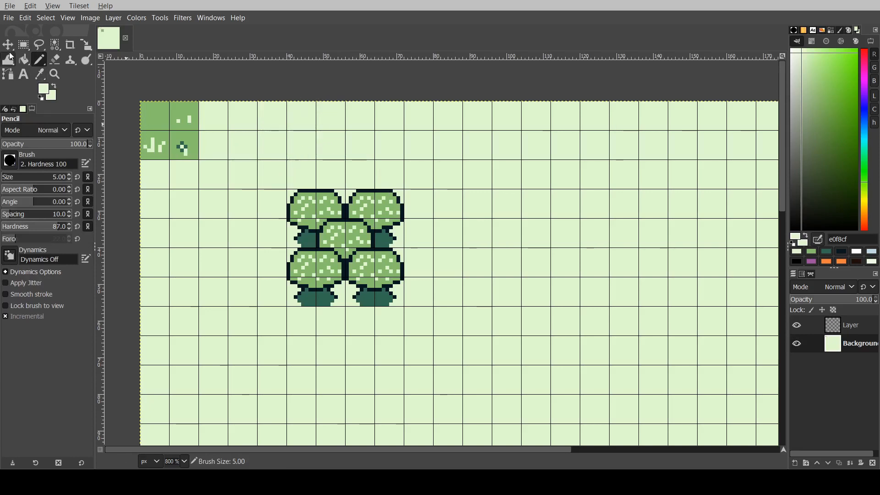
Step: Select the five-tree cluster, cut and paste it, and move it below the grass tiles to about X 8, Y 48
left_click(23, 44)
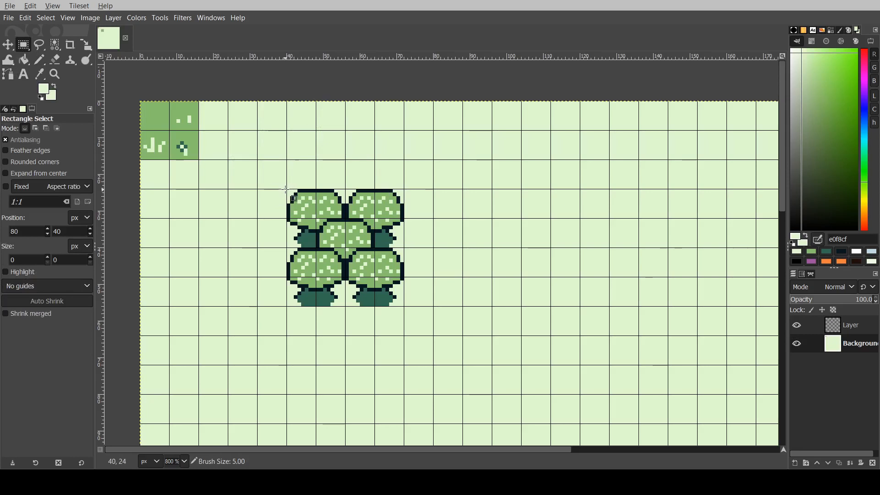
left_click_drag(275, 178, 419, 321)
key("ctrl+x")
key("ctrl+v")
left_click_drag(368, 229, 277, 264, "ctrl+alt")
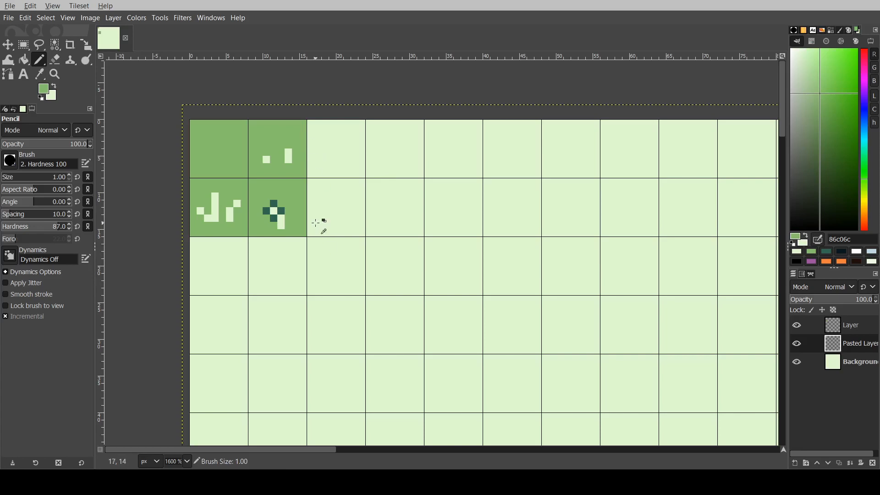
Step: Pencil rounded grass edges about 2 px deep in 86c06c on four neighbouring tiles, one each on the left, bottom, top and right side
scroll(316, 223, "up", 2, "ctrl")
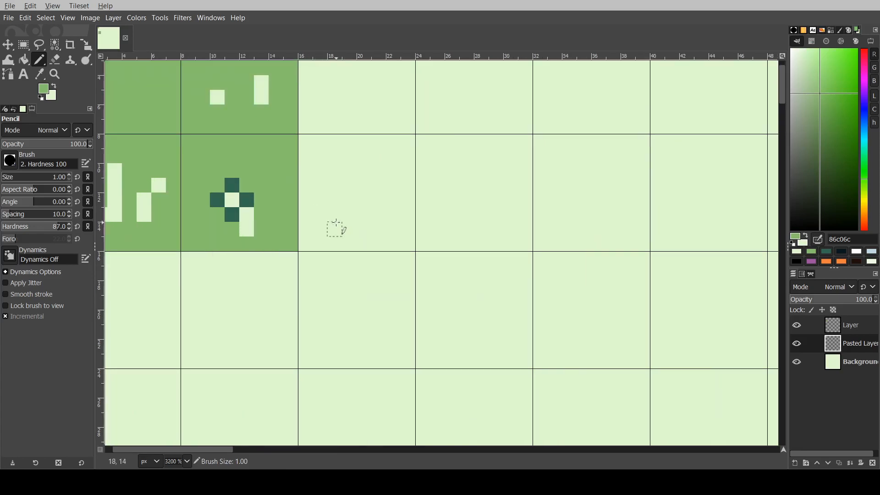
left_click(306, 244)
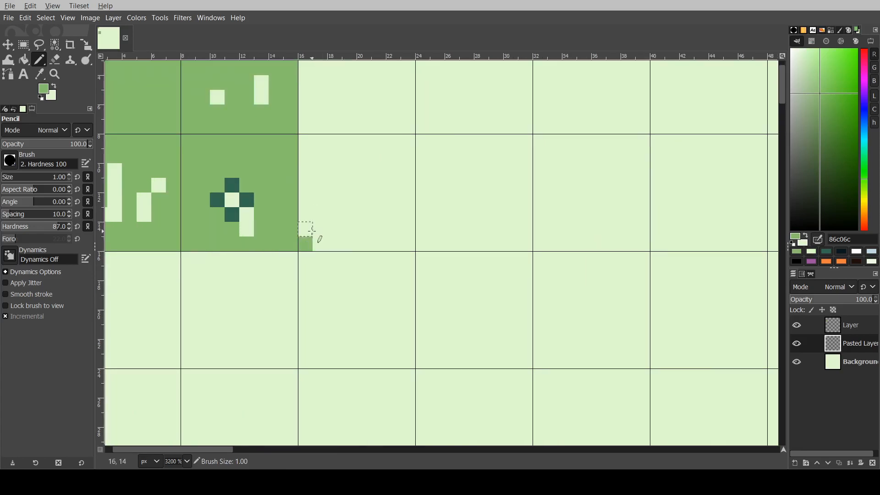
key("ctrl+z")
left_click(309, 224)
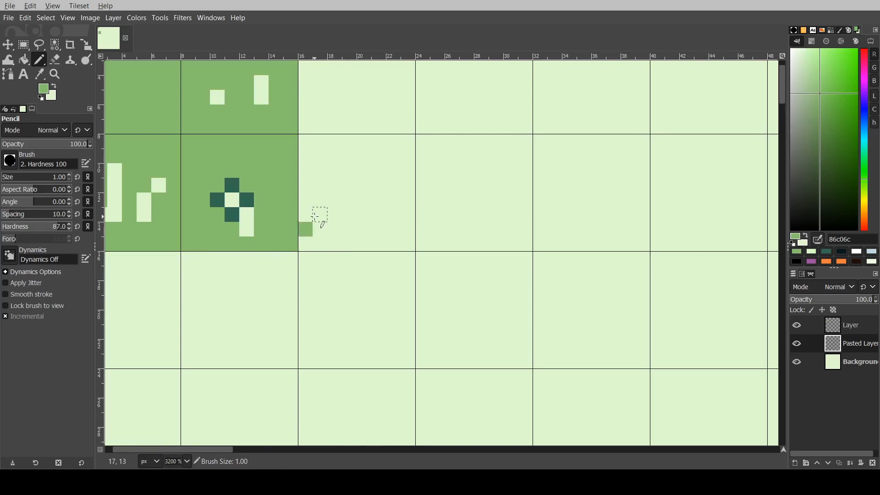
mouse_move(320, 215)
left_mouse_down()
mouse_move(307, 145)
mouse_move(321, 188)
mouse_move(308, 76)
left_mouse_up()
scroll(324, 190, "up", 1)
left_click_drag(321, 158, 321, 87)
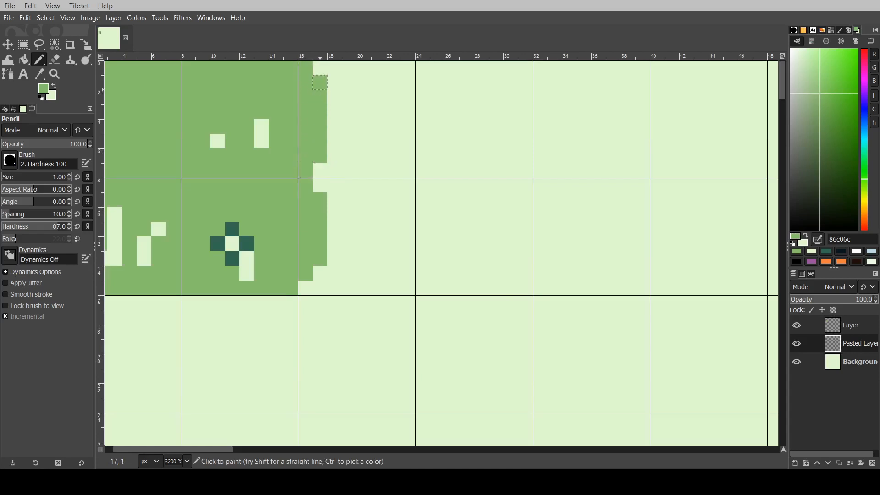
scroll(321, 88, "down", 2, "ctrl")
scroll(274, 181, "up", 2, "ctrl")
scroll(275, 181, "down", 2, "ctrl")
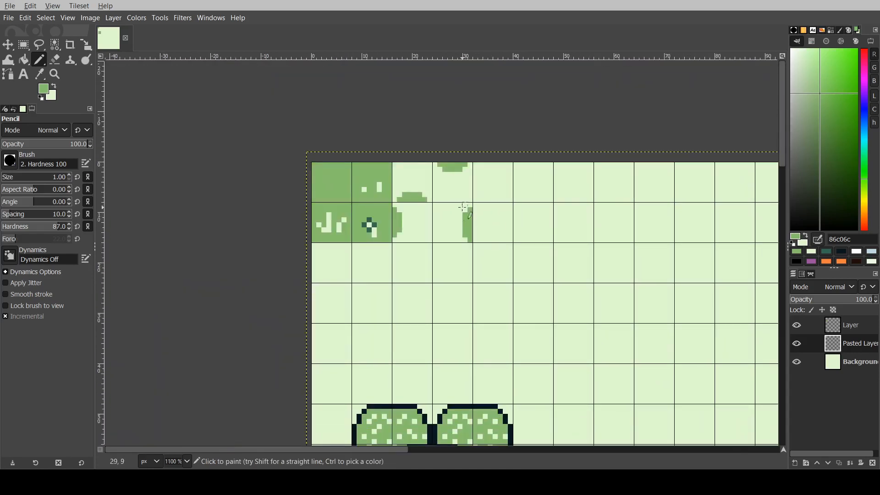
scroll(454, 198, "down", 3, "ctrl")
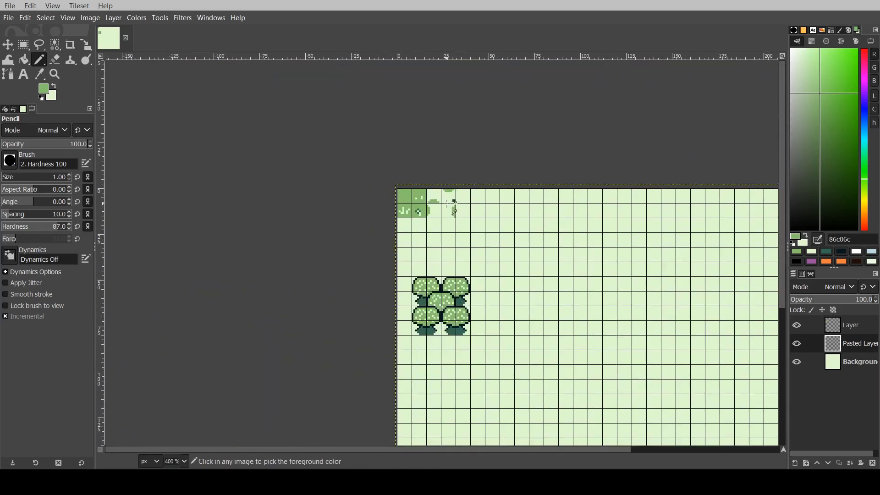
scroll(417, 199, "up", 4, "ctrl")
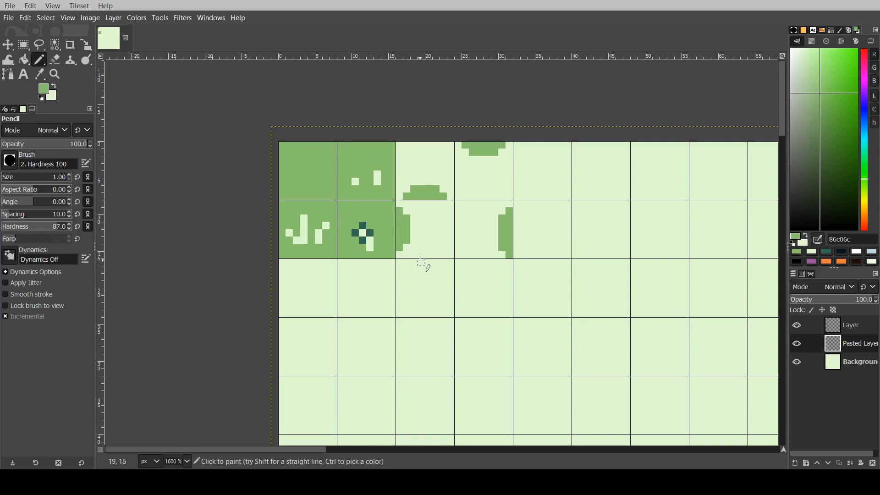
Step: Examine the grass edge tiles and the five-tree cluster on the tileset's 8 px grid
scroll(422, 260, "down", 1, "ctrl")
scroll(383, 255, "down", 2, "ctrl")
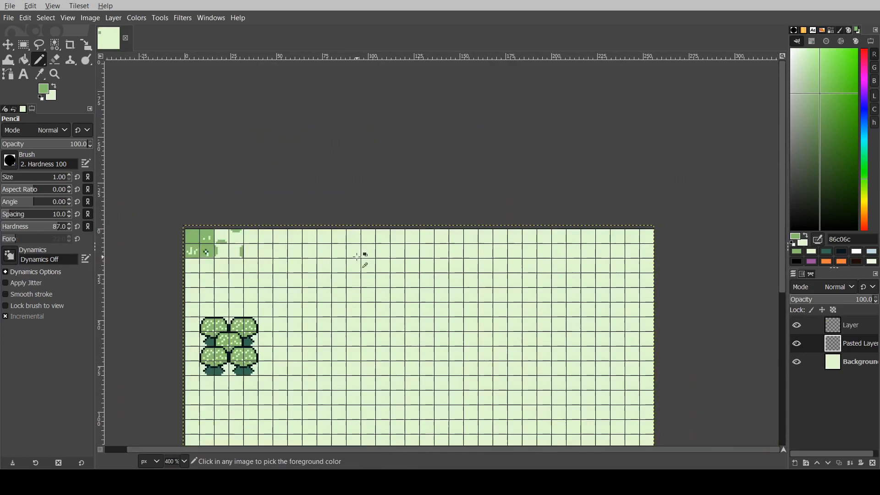
scroll(211, 260, "up", 2, "ctrl")
scroll(275, 243, "down", 2, "ctrl")
scroll(211, 227, "up", 3, "ctrl")
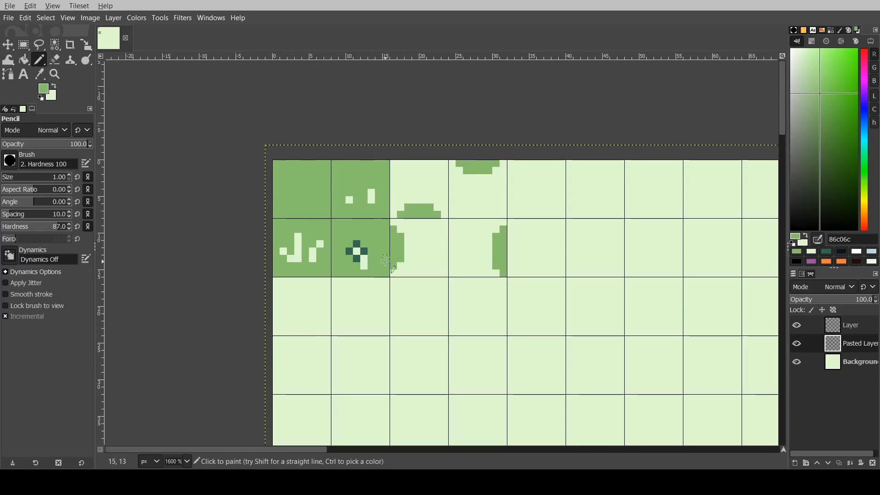
scroll(445, 275, "down", 2)
scroll(497, 246, "down", 3, "ctrl")
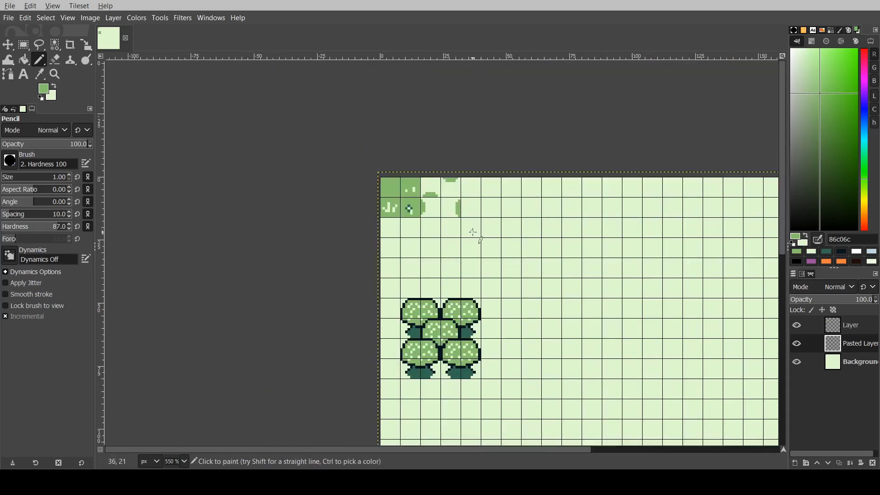
scroll(490, 203, "up", 2, "ctrl")
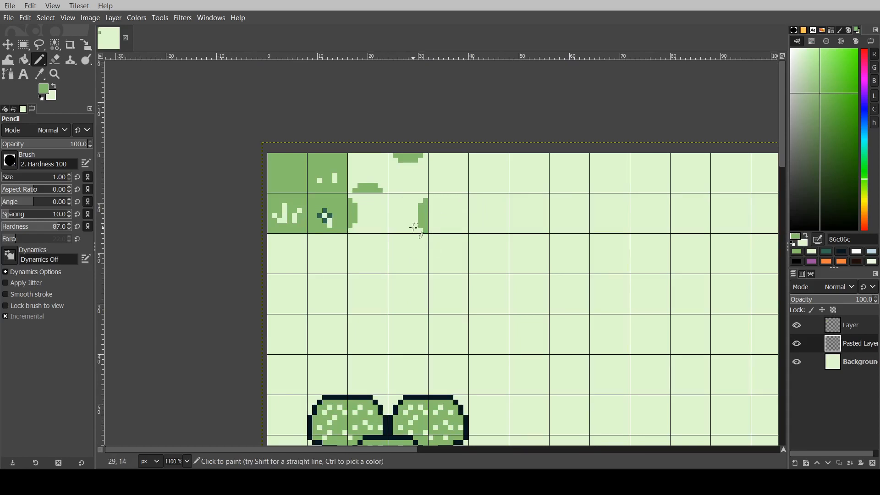
scroll(410, 301, "down", 1, "ctrl")
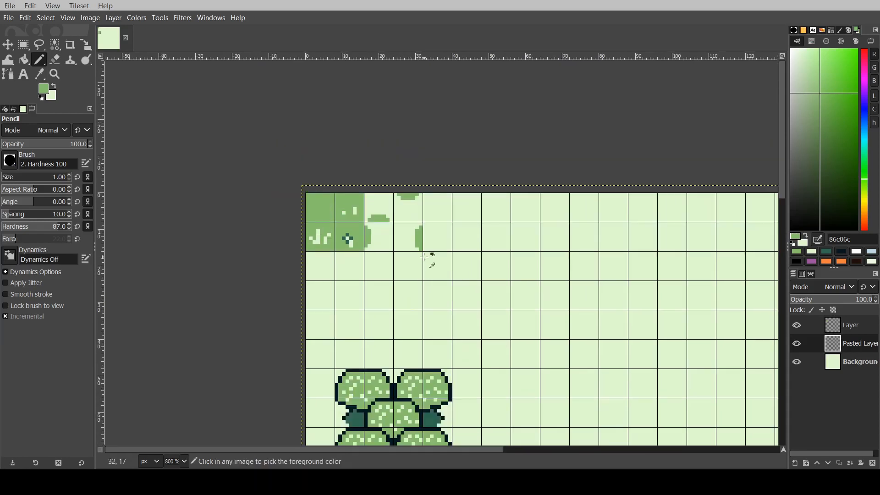
scroll(425, 197, "up", 1, "ctrl")
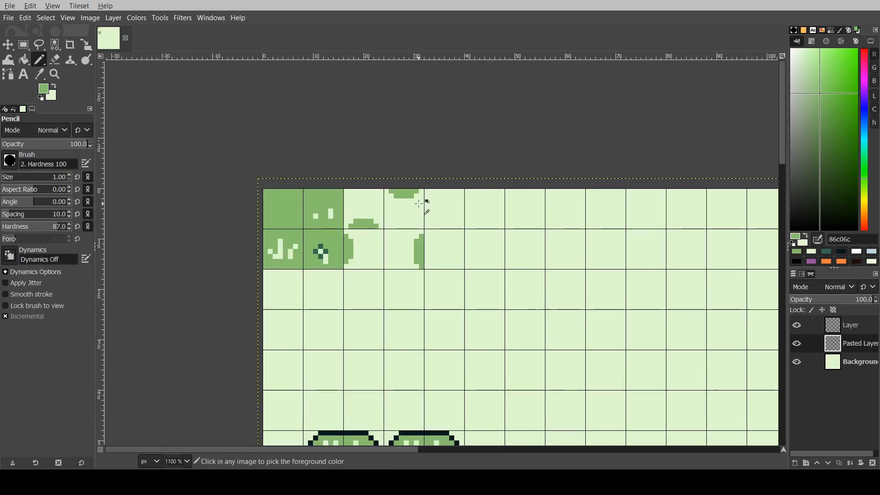
scroll(326, 230, "up", 2, "ctrl")
scroll(321, 230, "down", 2, "ctrl")
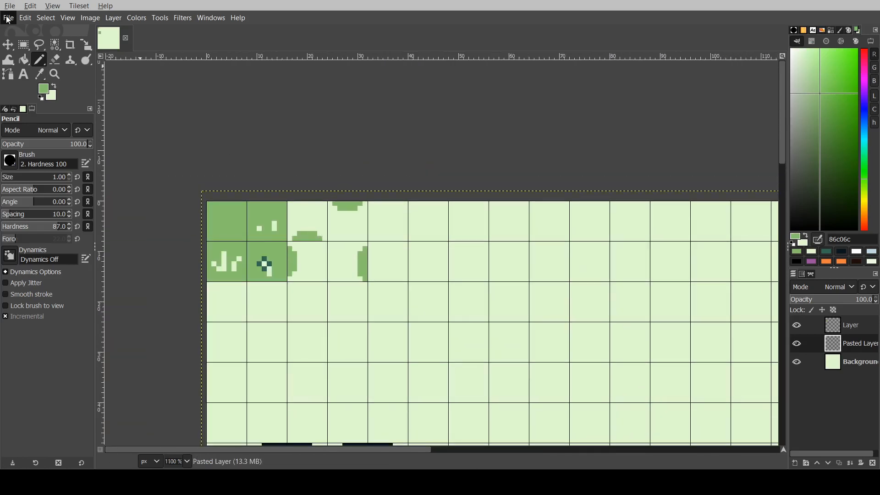
Step: Export the updated artwork over Tileset.png, switch to Tiled and bring up the map Map1.tmx
left_click(26, 103)
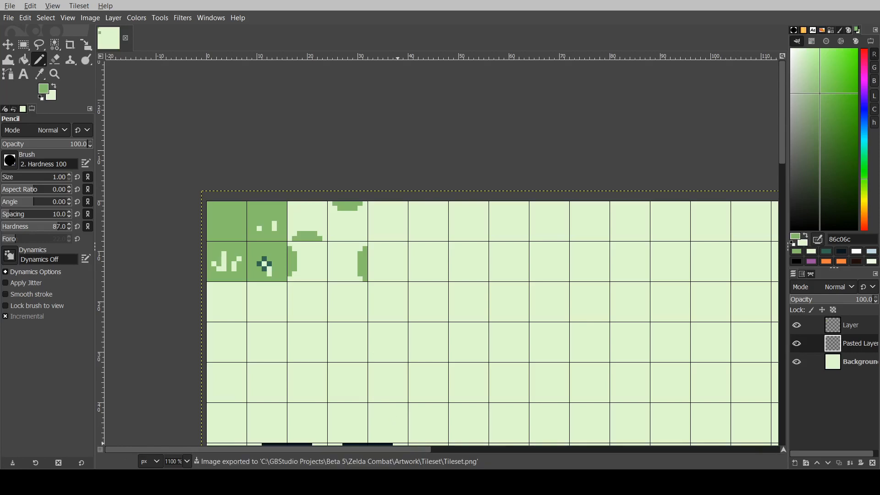
key("alt+Tab")
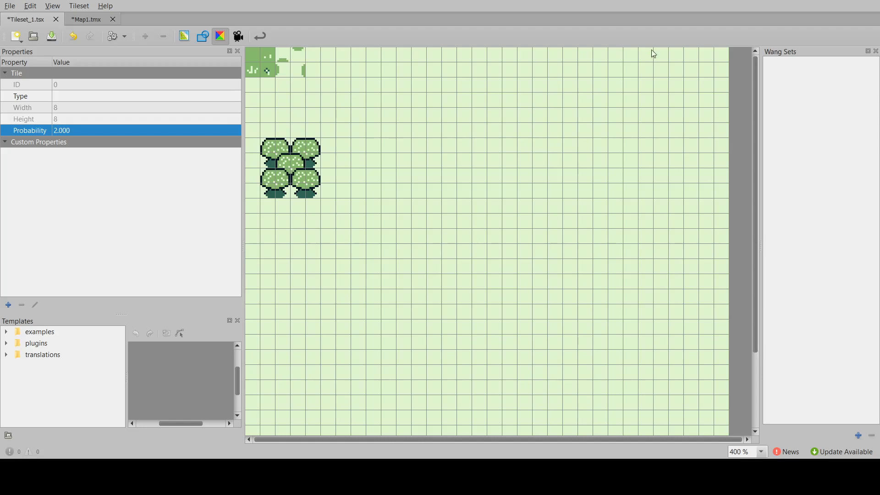
left_click(88, 18)
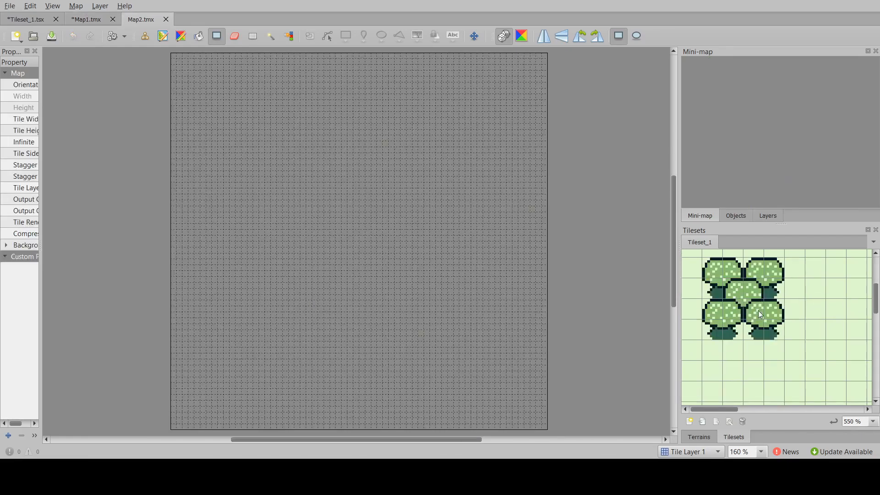
Step: Pick the 4 by 4 tile five-tree cluster from Tileset_1 and stamp three copies side by side near the top of Map2
scroll(759, 315, "up", 2)
scroll(760, 314, "down", 2)
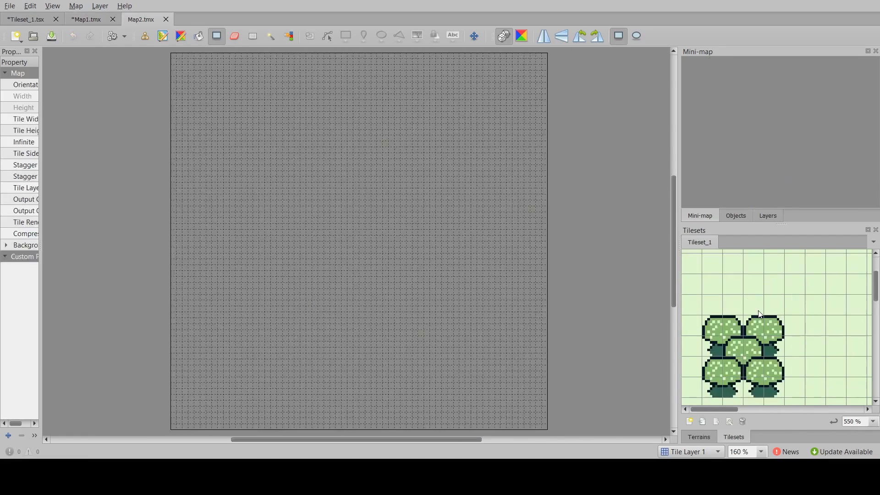
scroll(759, 314, "up", 1)
scroll(759, 315, "down", 1)
left_click_drag(710, 265, 778, 334)
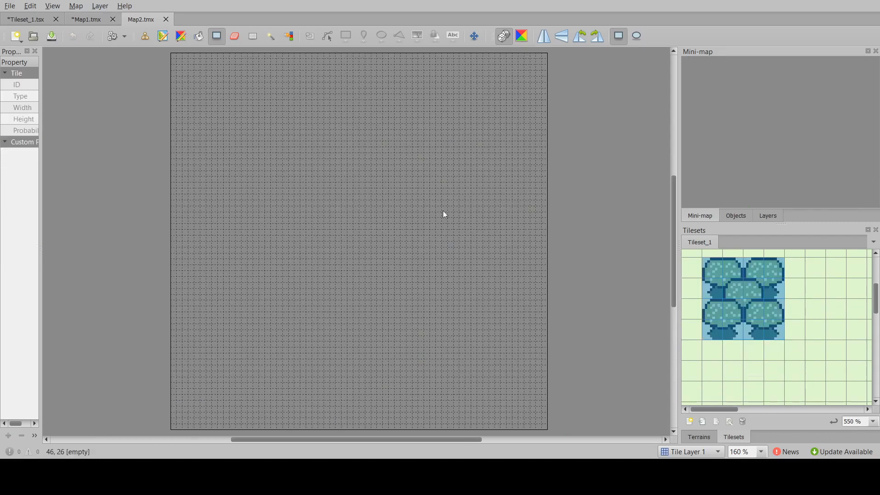
left_click(145, 37)
scroll(235, 92, "down", 1, "ctrl")
middle_click_drag(234, 92, 222, 151)
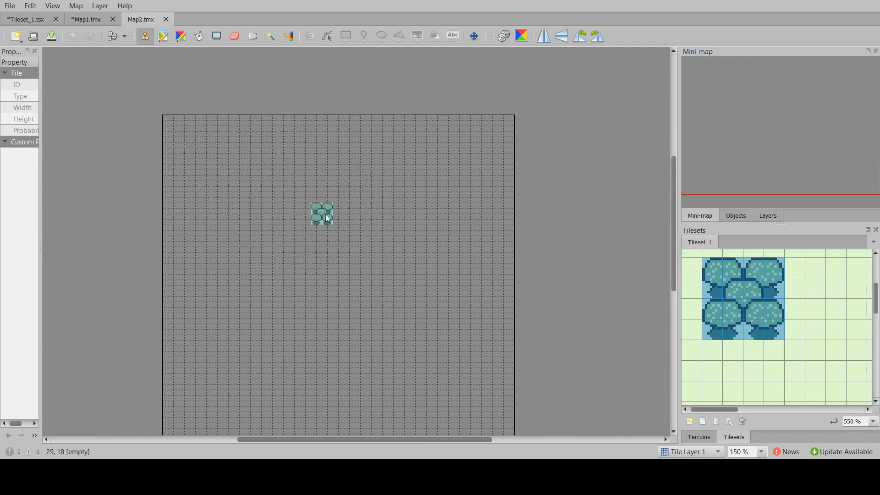
scroll(174, 153, "up", 2, "ctrl")
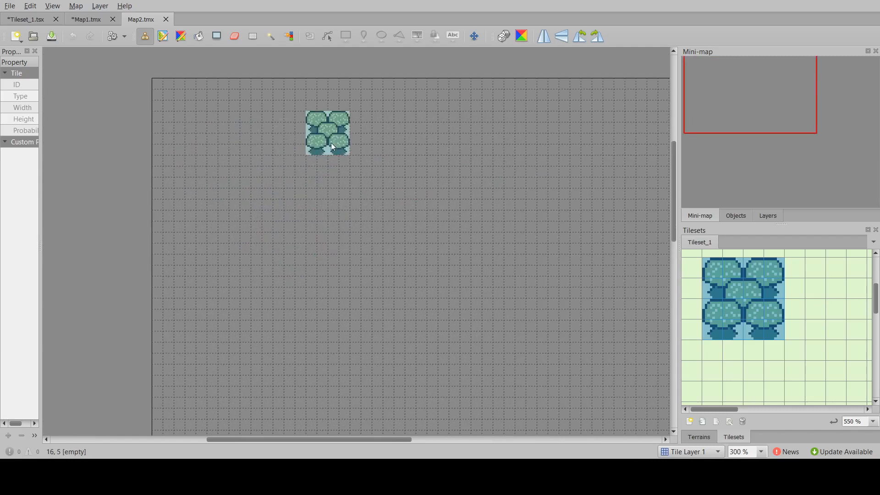
left_click(330, 142)
left_click(290, 143)
left_click(246, 142)
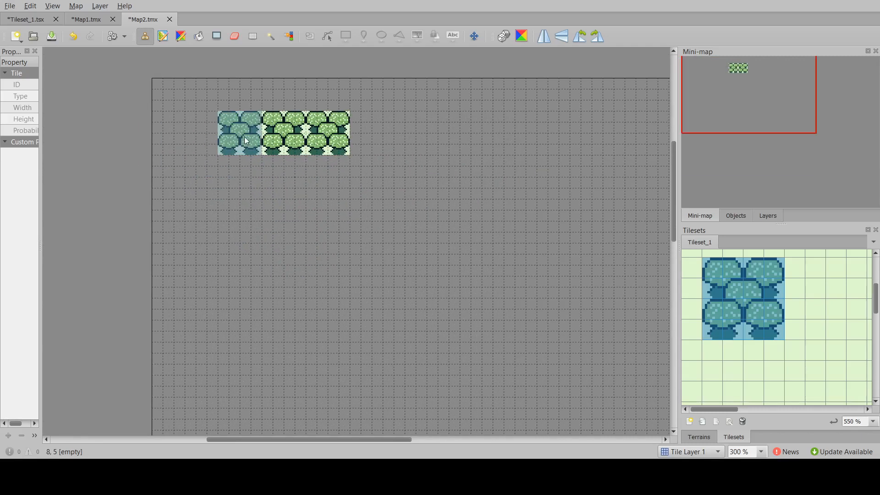
Step: Stamp more tree clusters downward from the row's left end and around to wall in a clearing with a corridor leading right
left_click(243, 194)
left_click(240, 225)
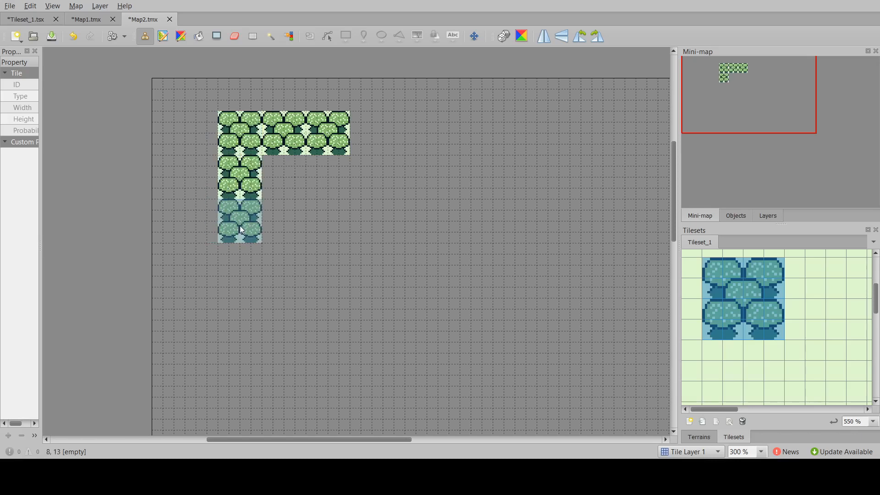
left_click(243, 272)
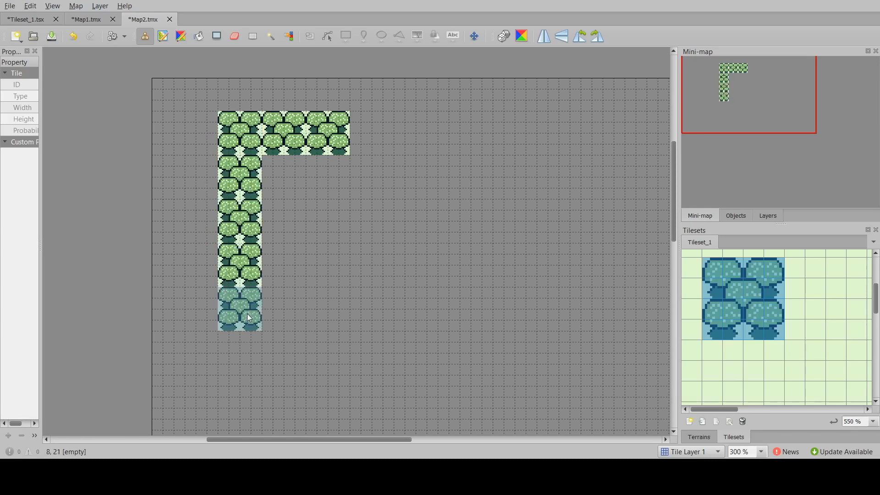
left_click(242, 315)
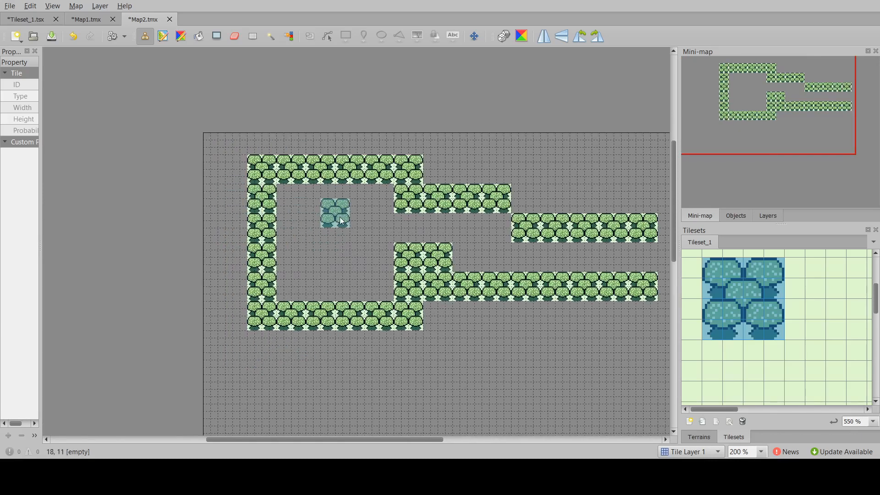
Step: Examine how the stamped tree clusters join along the walls of the clearing and the corridor
scroll(338, 213, "up", 1, "ctrl")
scroll(339, 214, "up", 1, "ctrl")
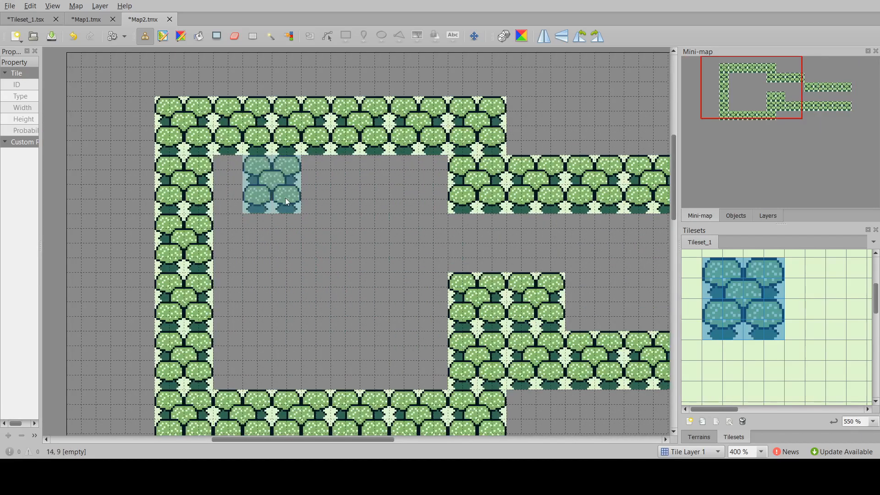
scroll(285, 197, "down", 1, "ctrl")
scroll(263, 221, "down", 1)
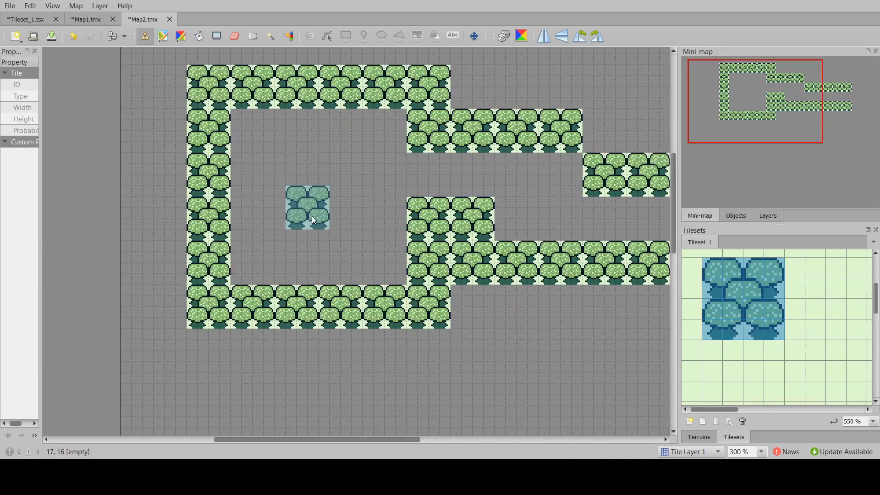
scroll(311, 219, "right", 3, "shift")
scroll(312, 220, "right", 1, "shift")
scroll(448, 221, "left", 2, "shift")
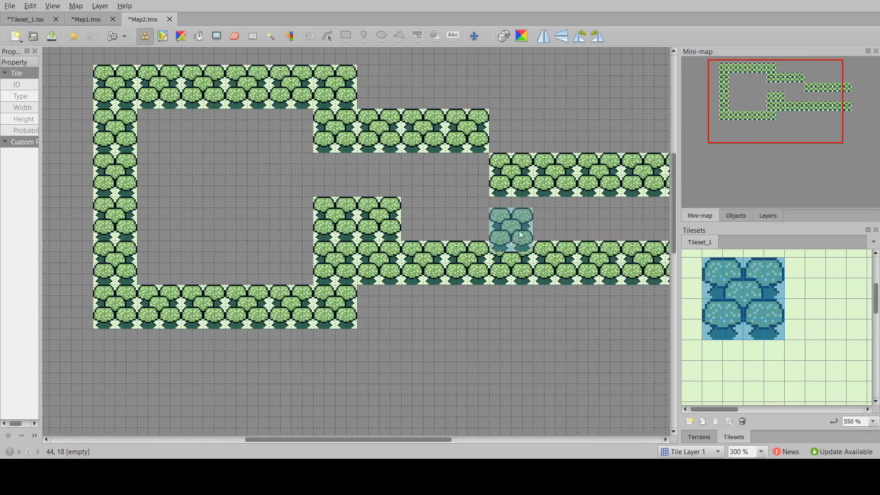
scroll(343, 174, "up", 1)
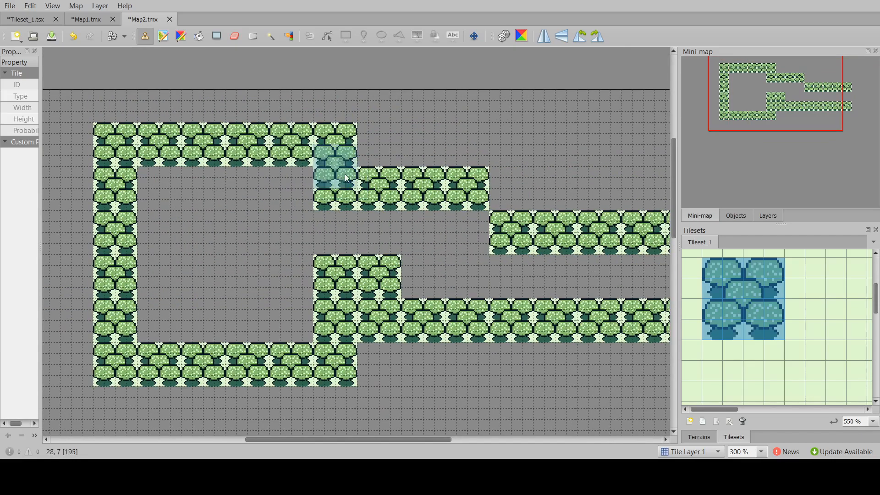
scroll(155, 158, "up", 2, "ctrl")
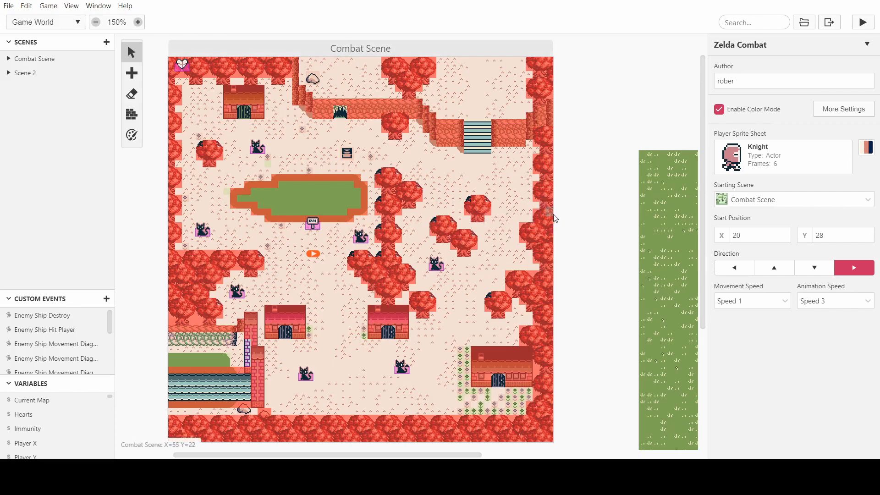
Step: Examine the tree borders of the Combat Scene in GB Studio as a reference, and return to the map in Tiled
scroll(553, 213, "up", 2, "ctrl")
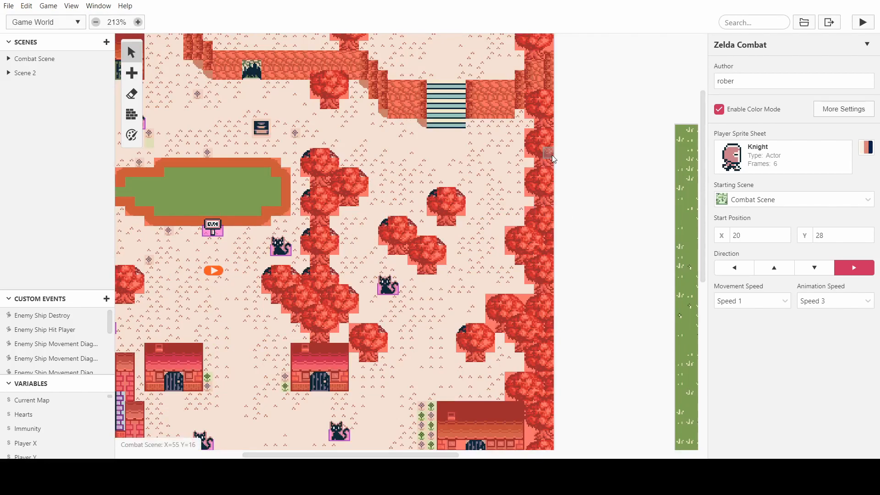
scroll(549, 158, "down", 4, "ctrl")
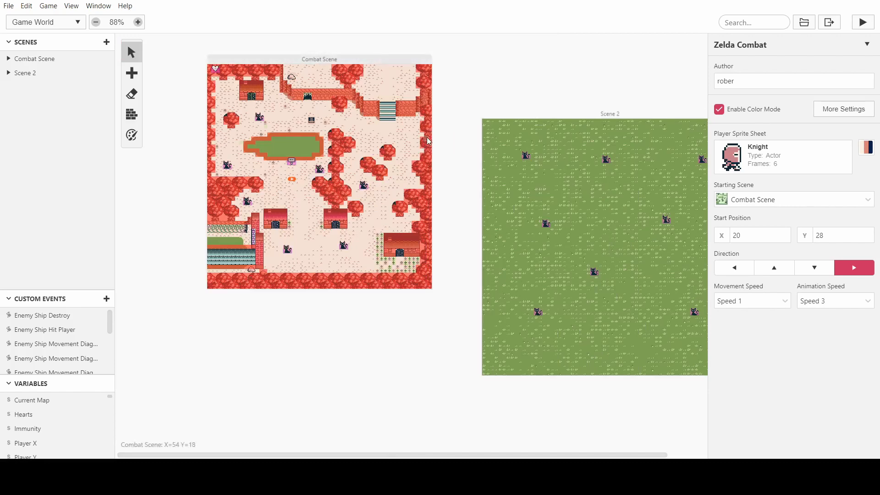
scroll(429, 141, "up", 4, "ctrl")
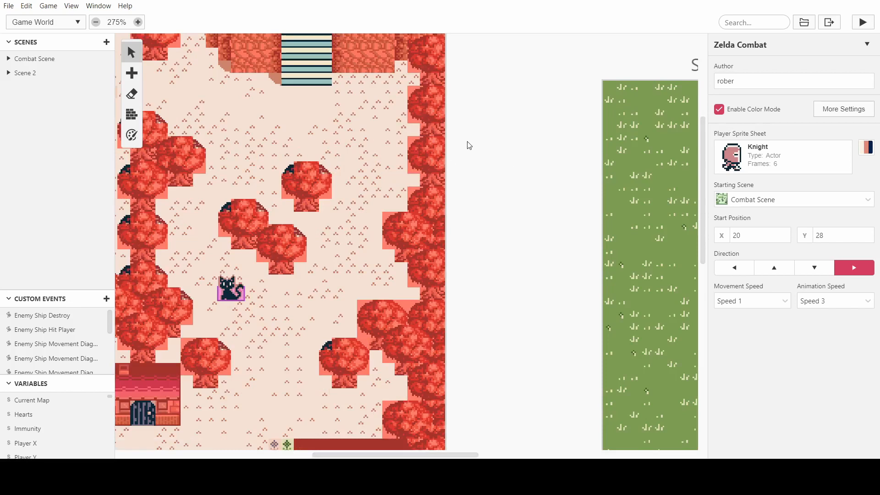
left_click(445, 476)
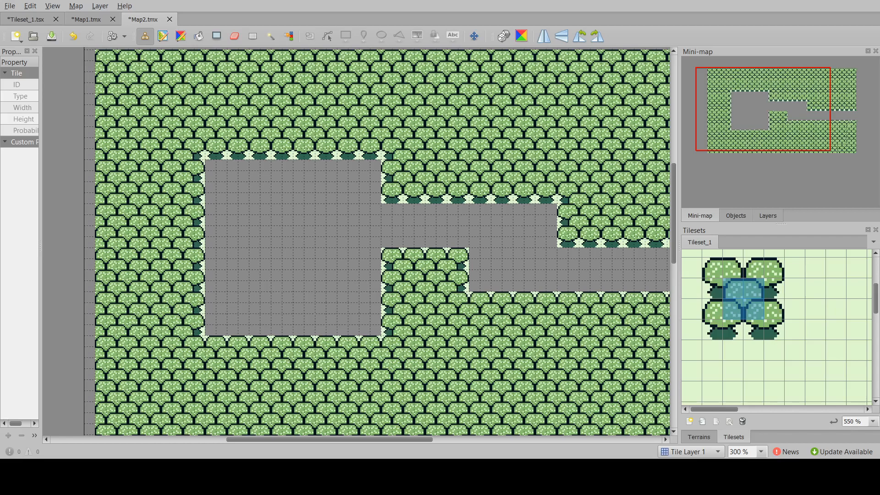
Step: Examine the filled forest around the clearing and corridor of Map2 and the way its trees interlock
scroll(469, 149, "down", 2, "ctrl")
scroll(275, 115, "up", 2, "ctrl")
scroll(364, 140, "down", 1, "ctrl")
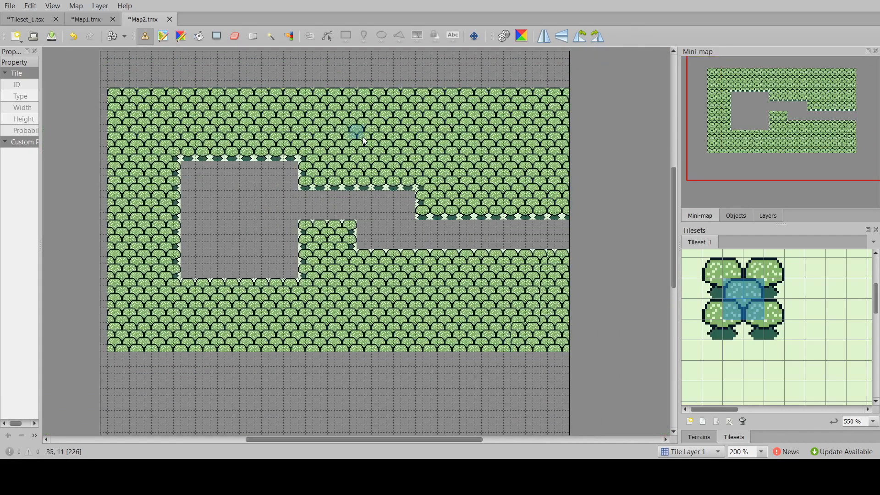
scroll(122, 165, "up", 1, "ctrl")
scroll(222, 261, "up", 1, "ctrl")
scroll(312, 270, "down", 1, "ctrl")
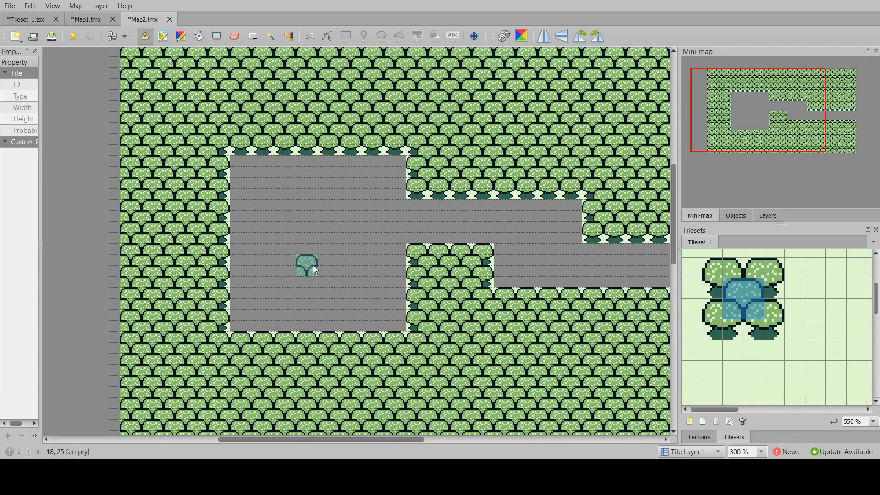
scroll(308, 256, "down", 1, "ctrl")
scroll(383, 173, "up", 2, "ctrl")
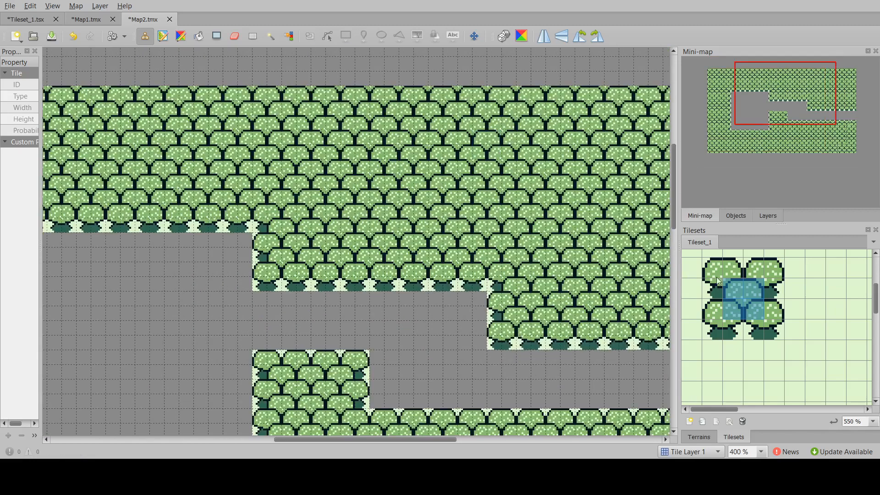
Step: Stamp the cluster's left and right 1 by 2 edge tiles side by side in the forest above the corridor, and select that 2 by 2 block
left_click_drag(717, 289, 714, 309)
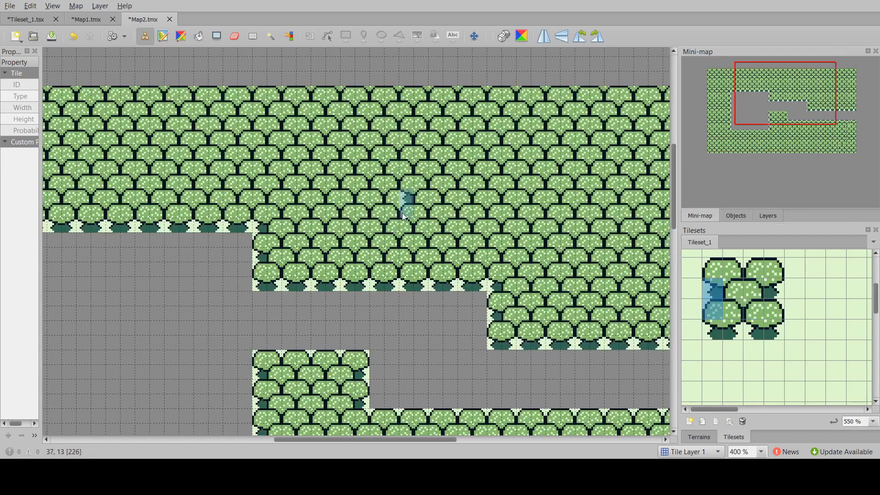
left_click_drag(773, 288, 773, 309)
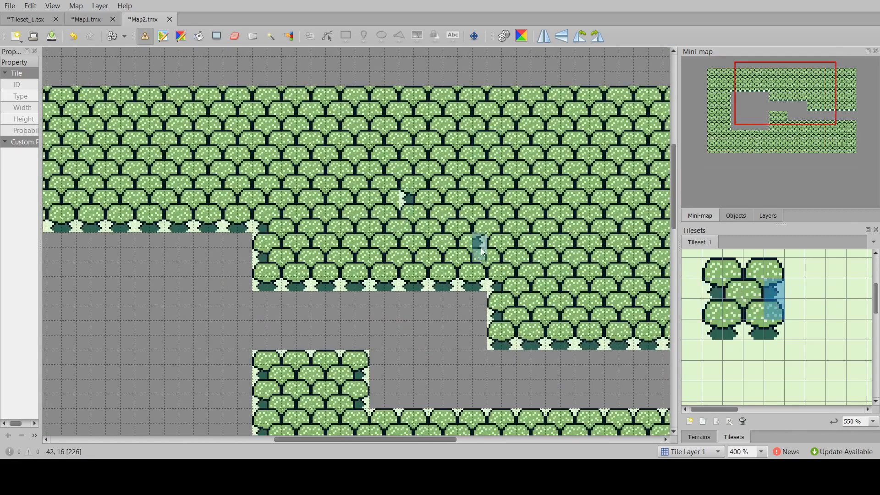
scroll(549, 211, "down", 1, "ctrl")
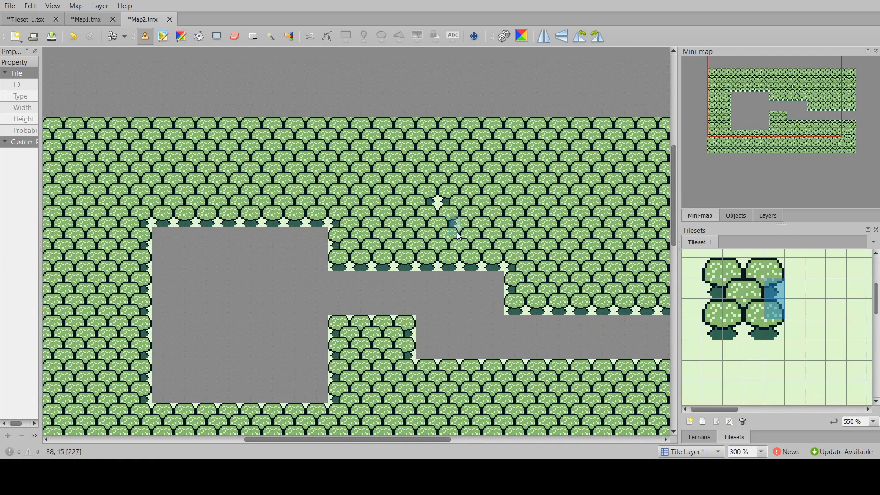
key("r")
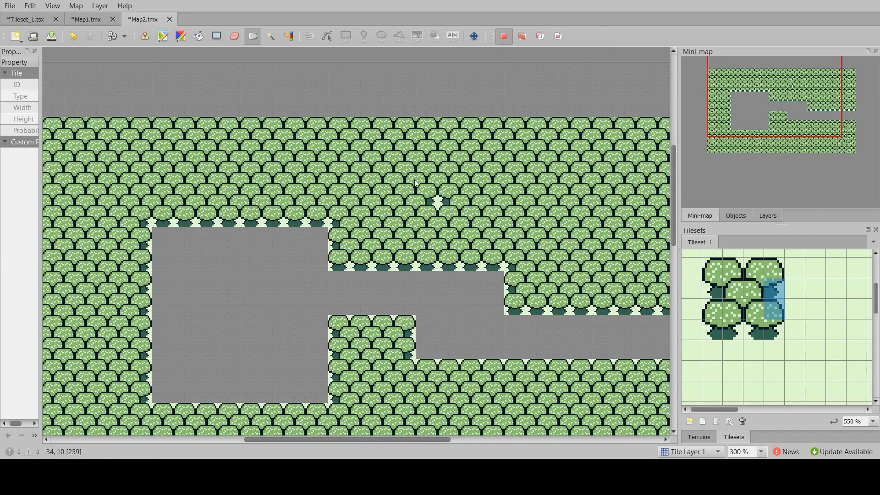
left_click(437, 200)
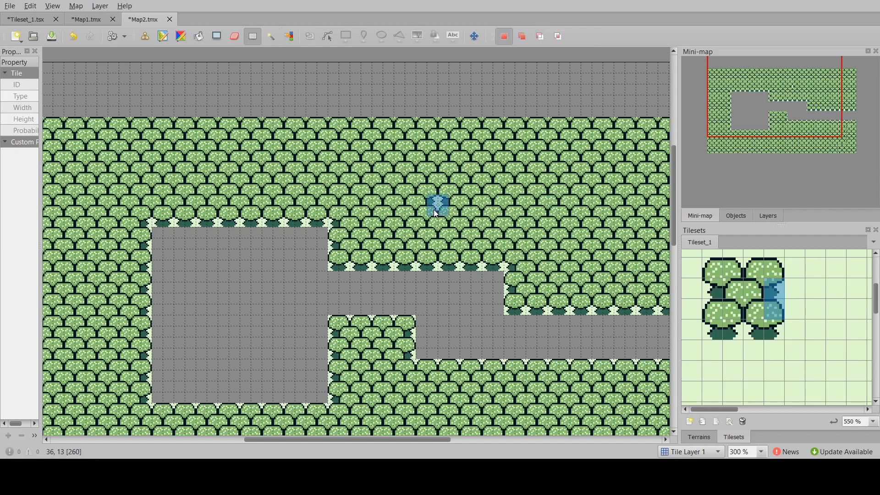
Step: Copy the selected 2 by 2 tile block and stamp it at scattered spots in the forest above the clearing and around the corridor
key("ctrl+c")
key("ctrl+v")
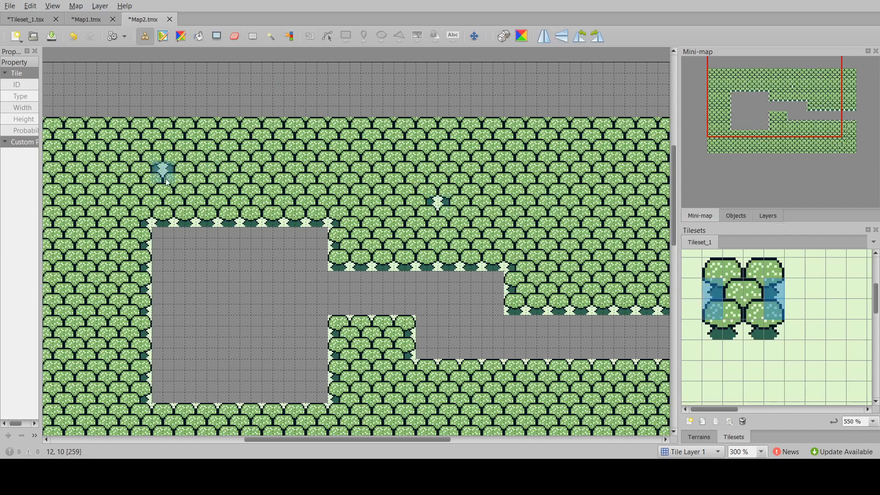
left_click(166, 182)
scroll(338, 202, "down", 3, "ctrl")
scroll(331, 233, "up", 3, "ctrl")
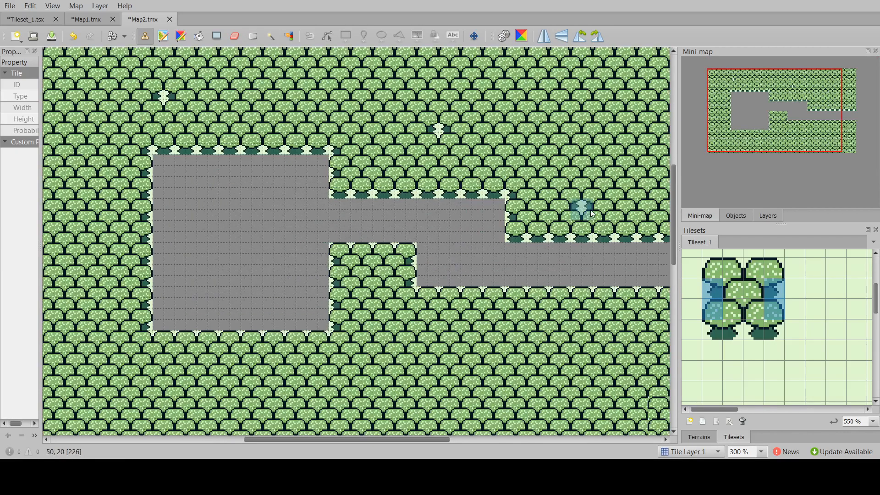
left_click(592, 214)
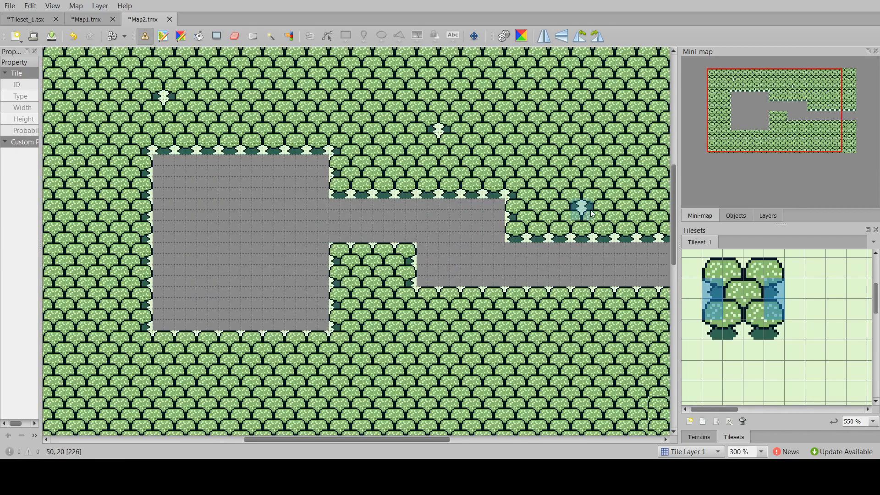
left_click(549, 331)
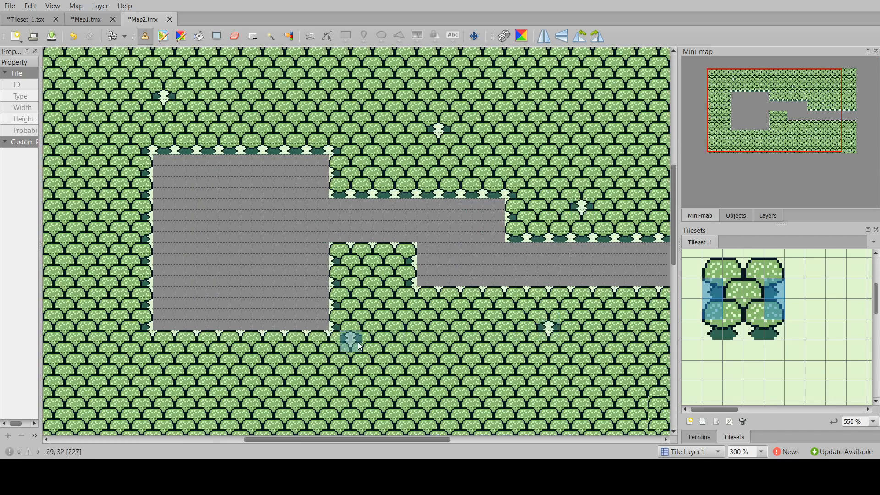
left_click(397, 311)
scroll(435, 282, "down", 3, "ctrl")
scroll(275, 308, "up", 3, "ctrl")
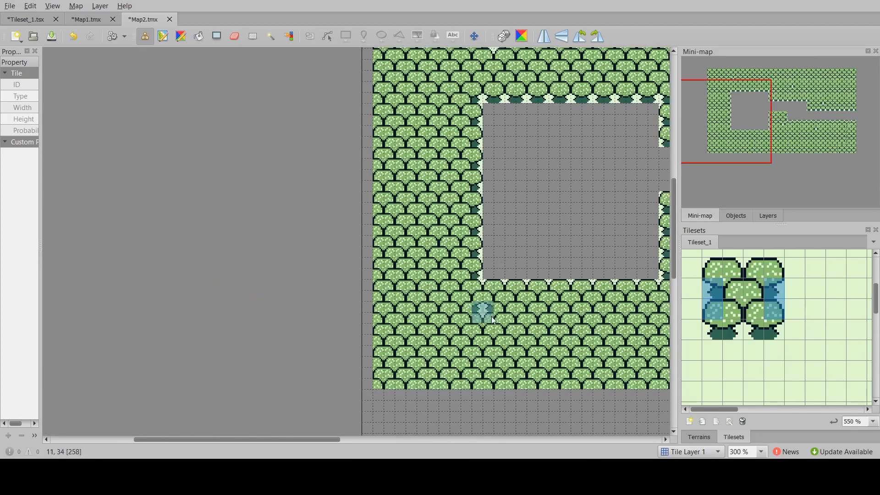
Step: Stamp more copies of the 2 by 2 gap block in the forest beside and below the clearing and above the corridor's start
scroll(309, 279, "down", 1)
scroll(307, 280, "down", 3, "ctrl")
scroll(433, 251, "up", 3, "ctrl")
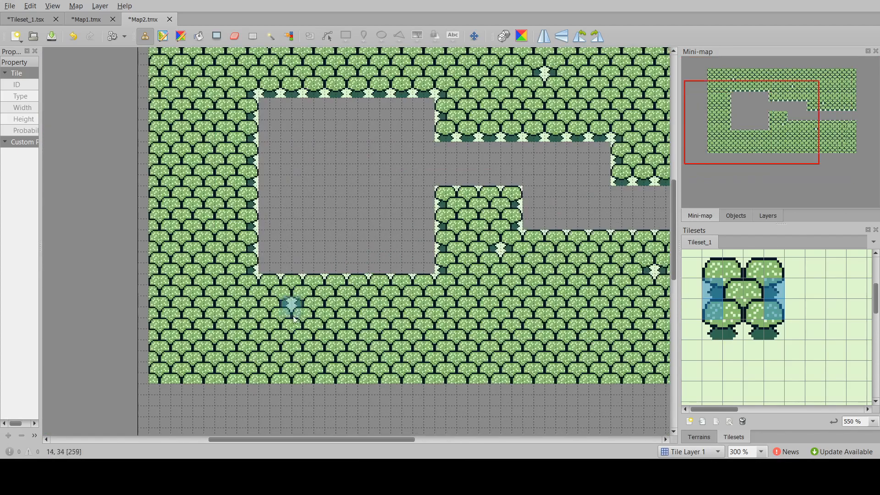
left_click(216, 304)
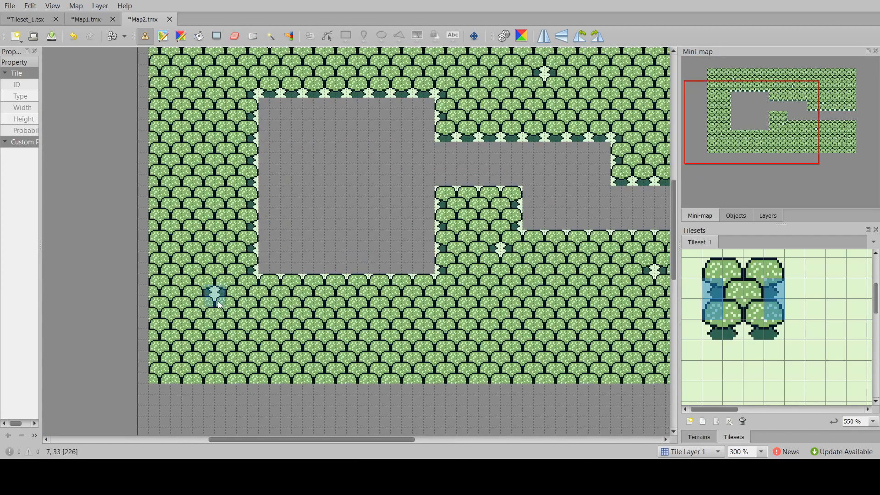
left_click(241, 217)
scroll(240, 137, "down", 1, "ctrl")
scroll(236, 139, "up", 2)
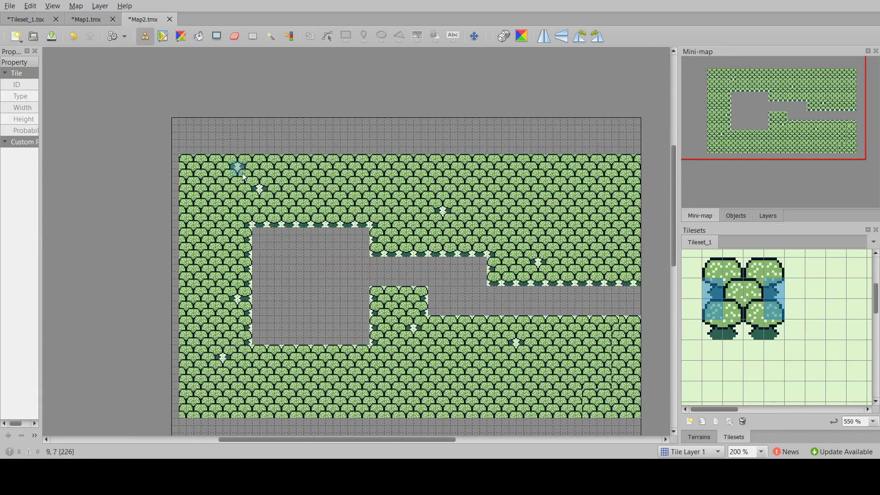
left_click(219, 252)
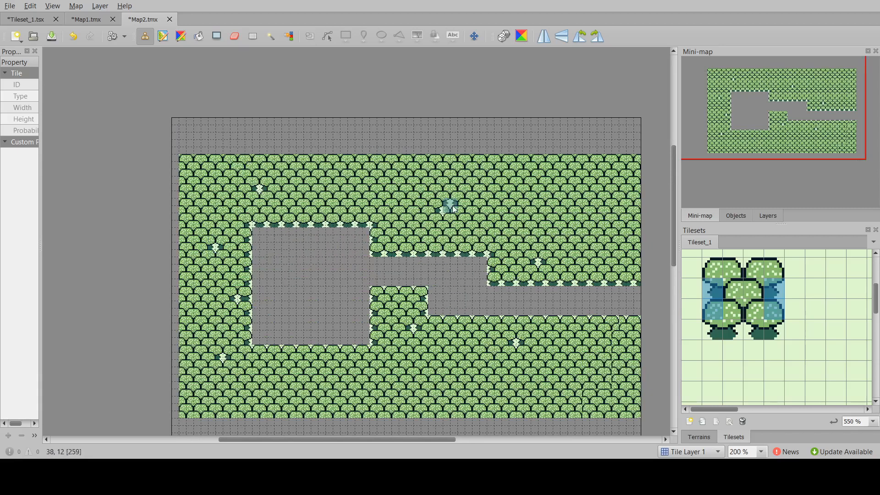
scroll(301, 303, "up", 1, "ctrl")
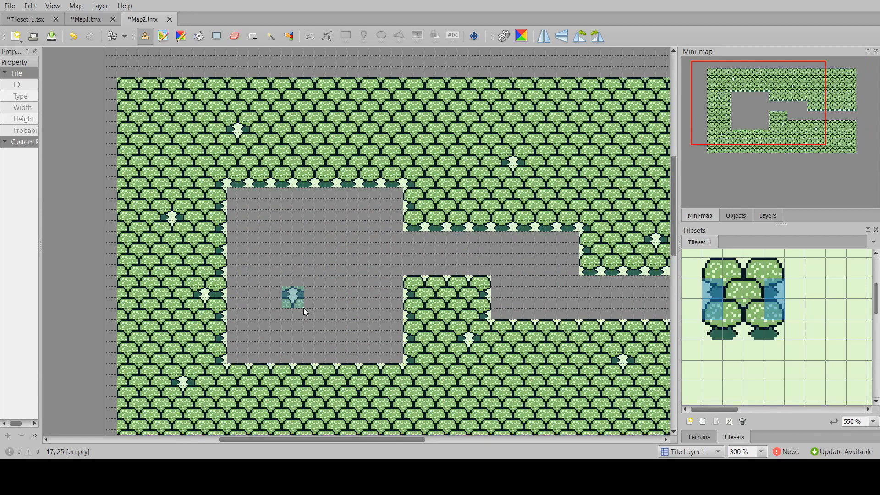
scroll(452, 246, "down", 2, "ctrl")
scroll(544, 310, "up", 2, "ctrl")
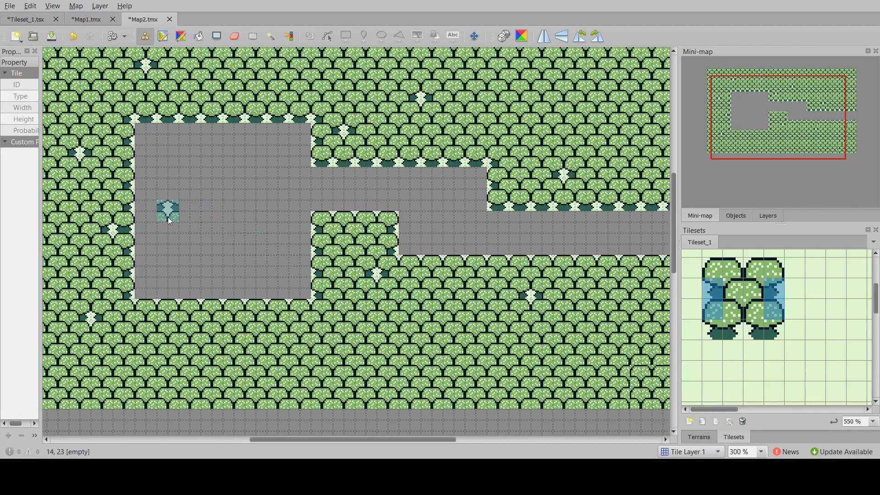
Step: Build a standalone 2 by 2 tree near the clearing's lower right corner from the cluster's bottom-left and bottom-right 1 by 2 edge tiles
scroll(167, 217, "up", 2, "ctrl")
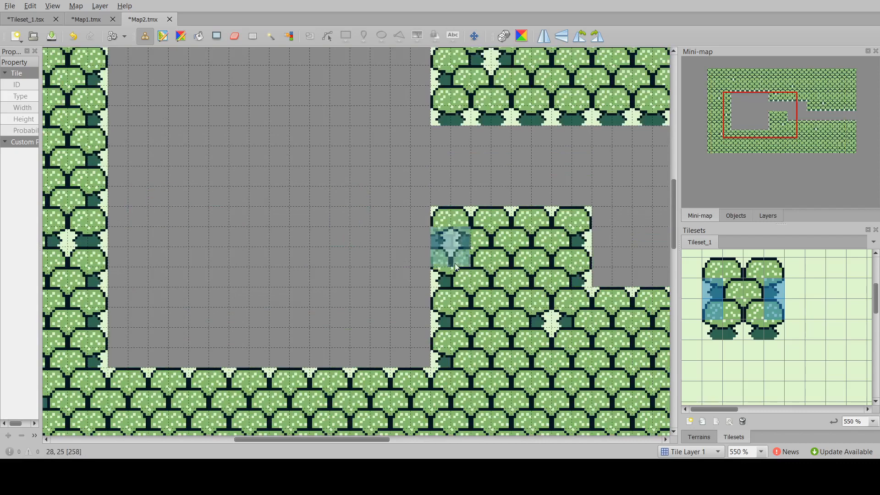
scroll(277, 228, "down", 1, "ctrl")
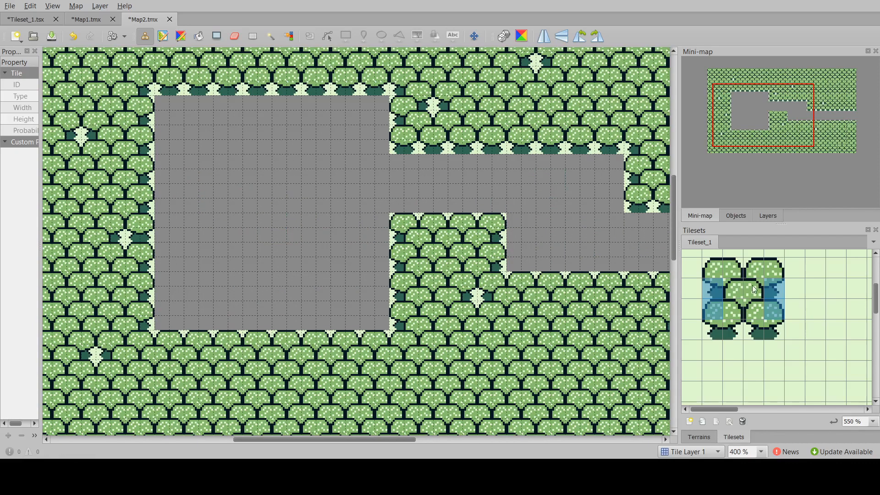
left_click(773, 289)
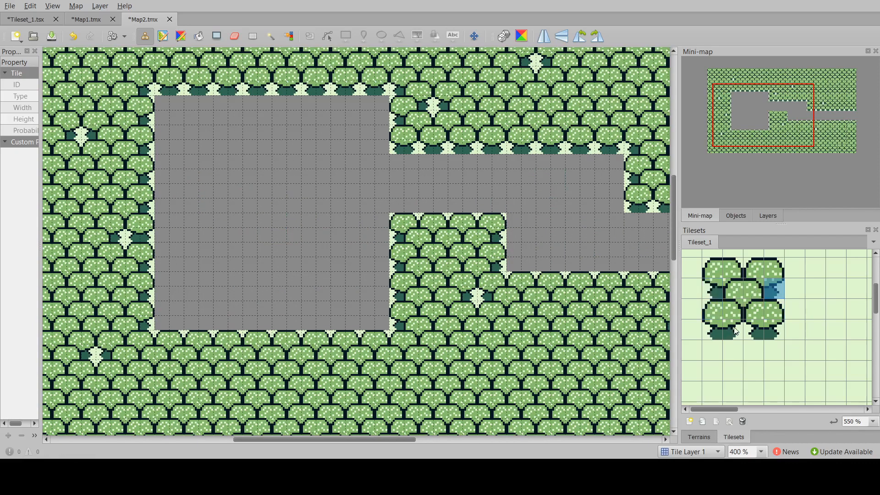
left_click(715, 317)
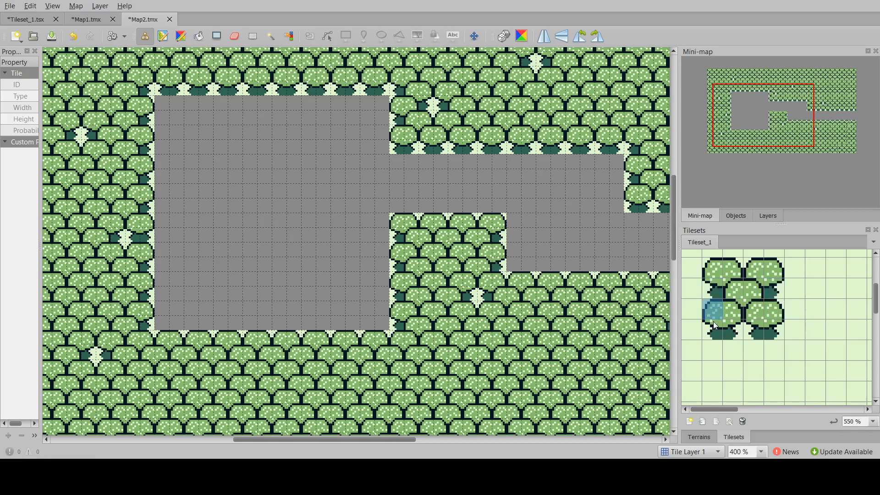
left_click_drag(713, 318, 713, 331)
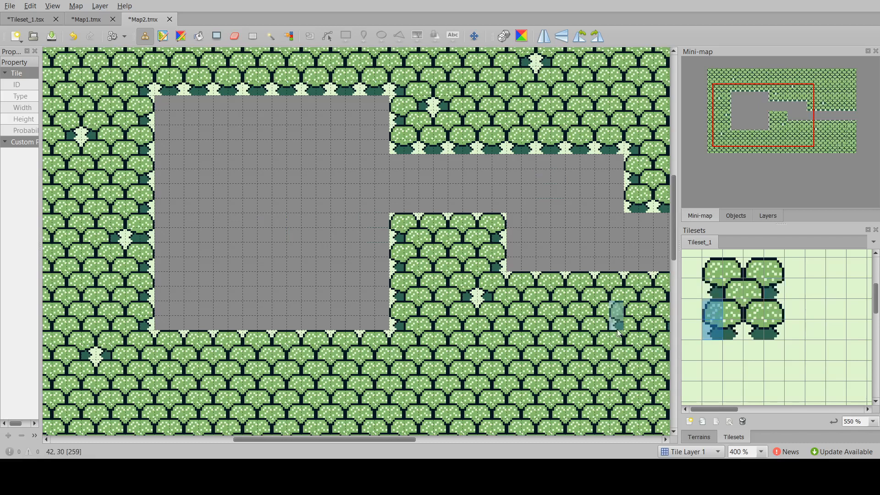
left_click(345, 299)
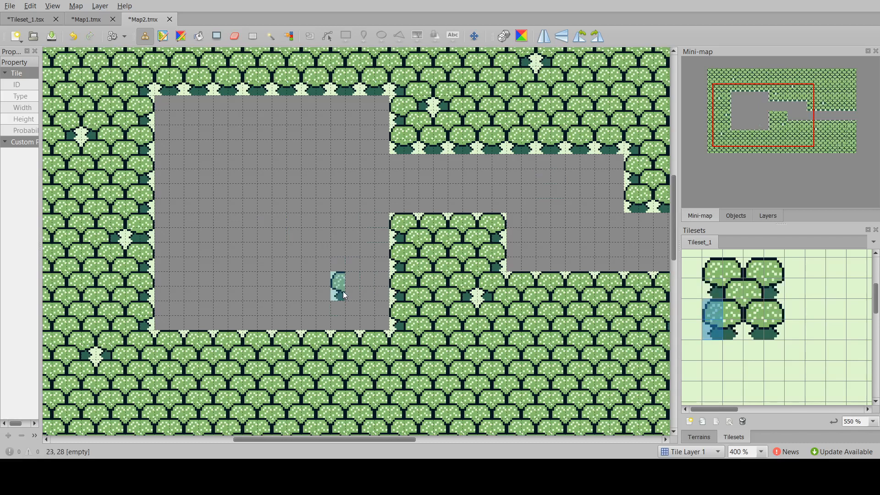
left_click_drag(774, 310, 773, 330)
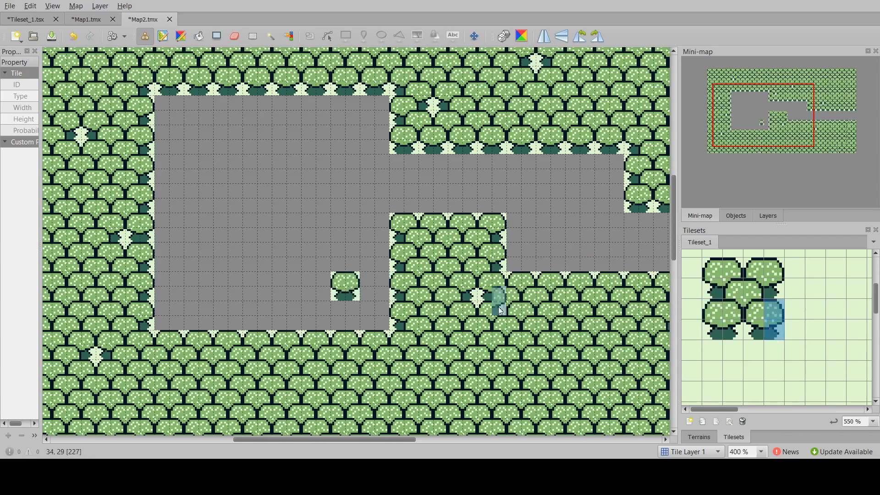
Step: Try the cluster's filled inner tiles as the standalone tree's top corners, and undo both placements
scroll(292, 280, "up", 2, "ctrl")
left_click(732, 309)
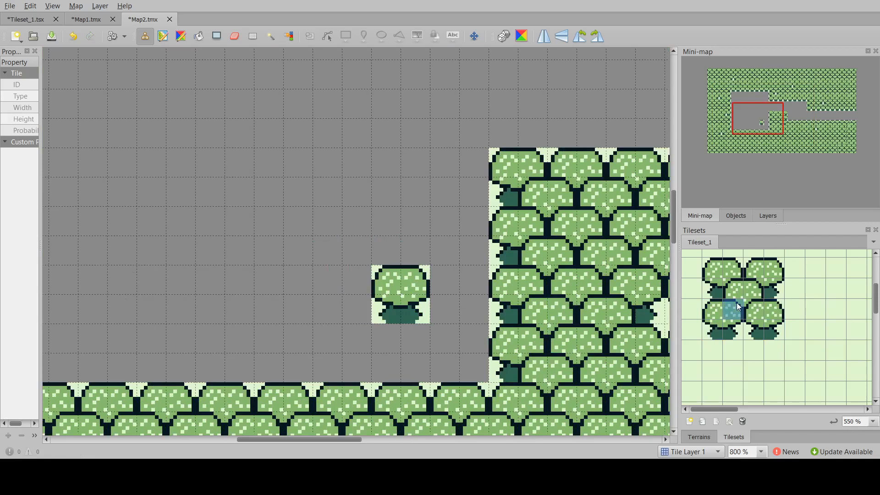
left_click(428, 306)
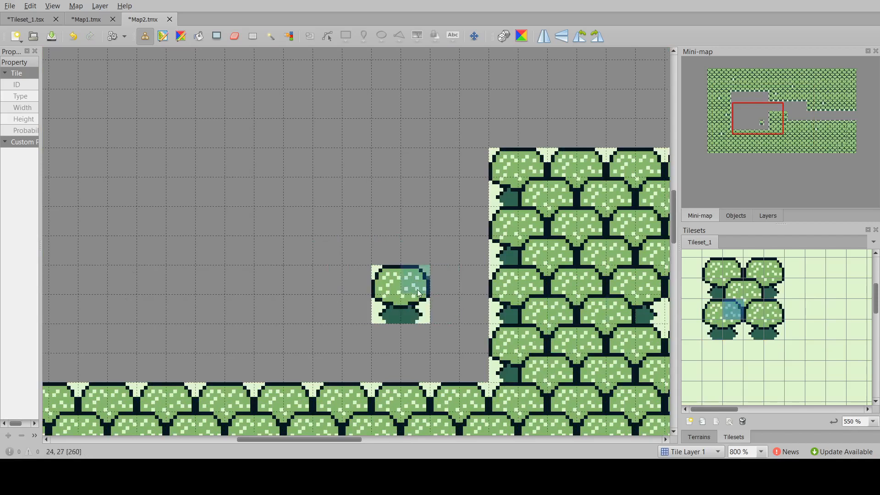
left_click(751, 308)
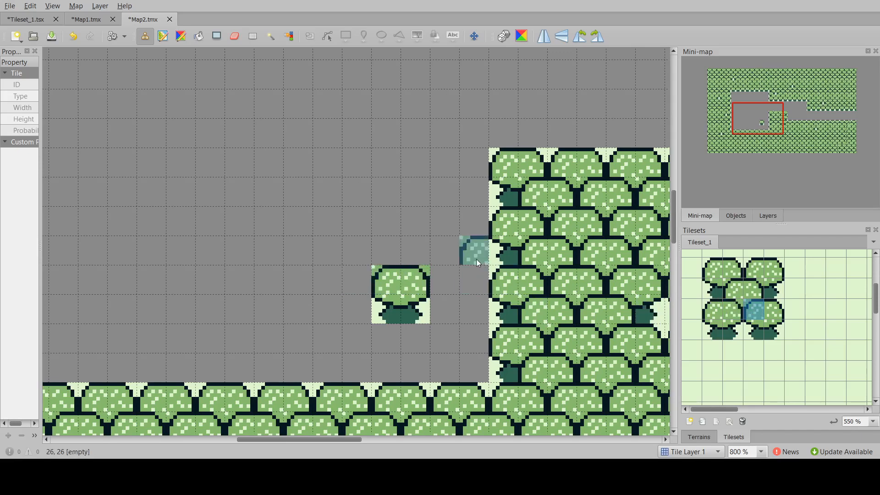
key("ctrl+z")
key("ctrl+z")
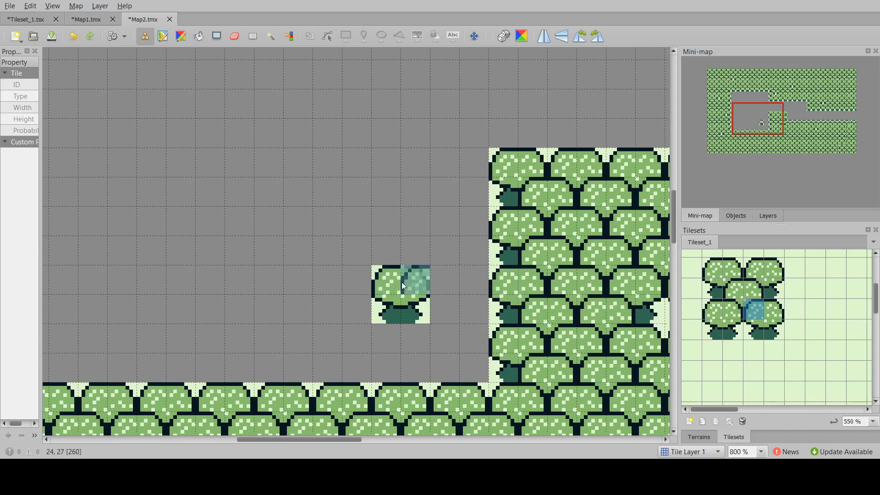
scroll(407, 282, "down", 2, "ctrl")
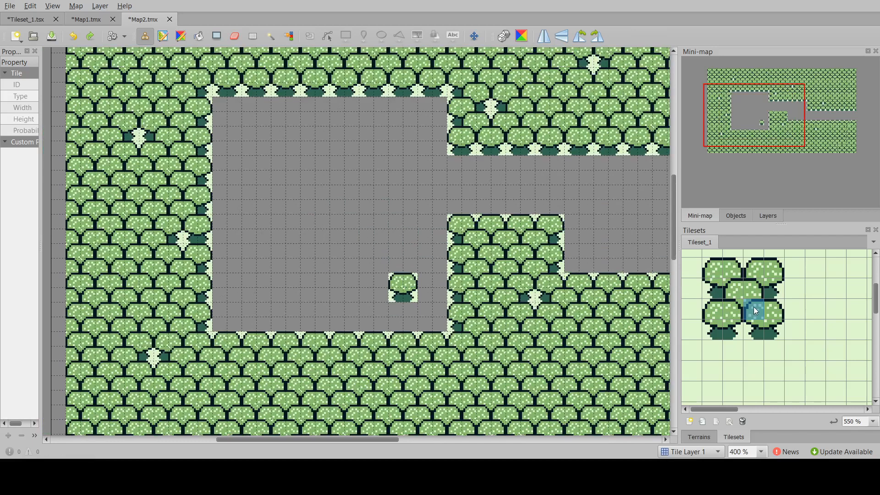
key("ctrl+equal")
key("ctrl+equal")
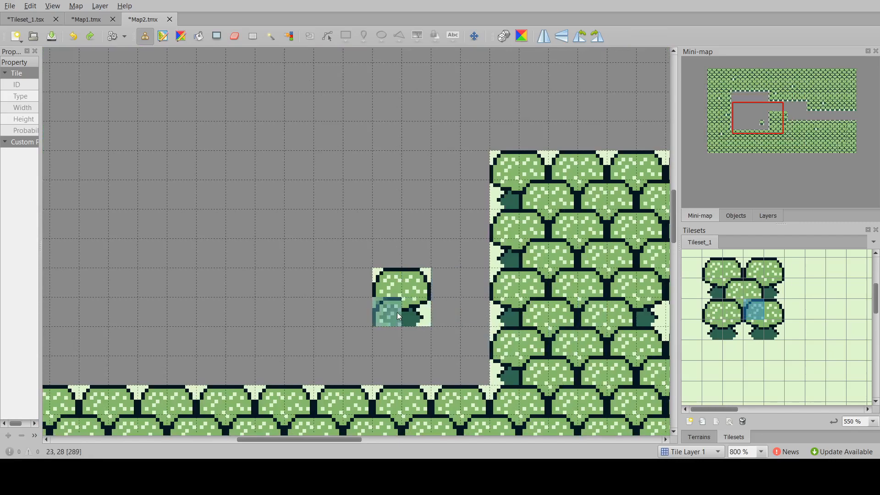
scroll(387, 307, "down", 2, "ctrl")
scroll(378, 260, "down", 2, "ctrl")
scroll(356, 241, "up", 3, "ctrl")
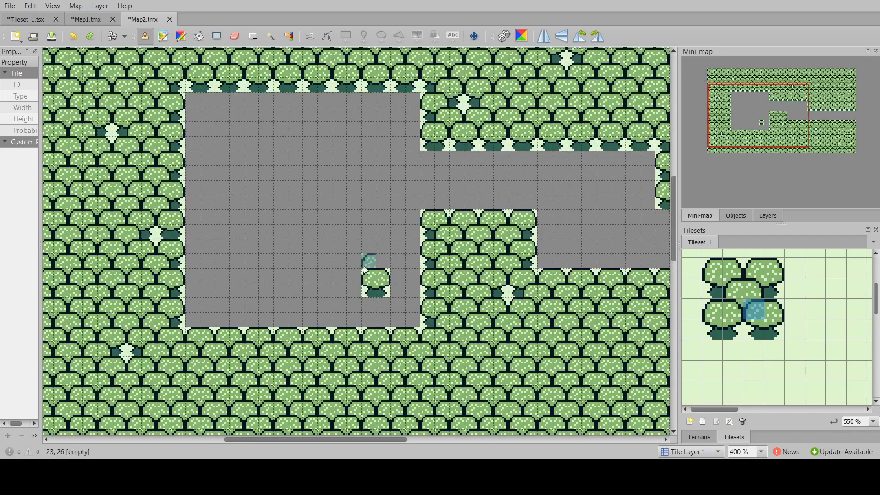
Step: Paint a one-tile border of matching grass edge tiles along all four sides of the clearing, leaving its corners and the corridor opening empty
scroll(300, 233, "up", 1)
scroll(748, 312, "up", 2)
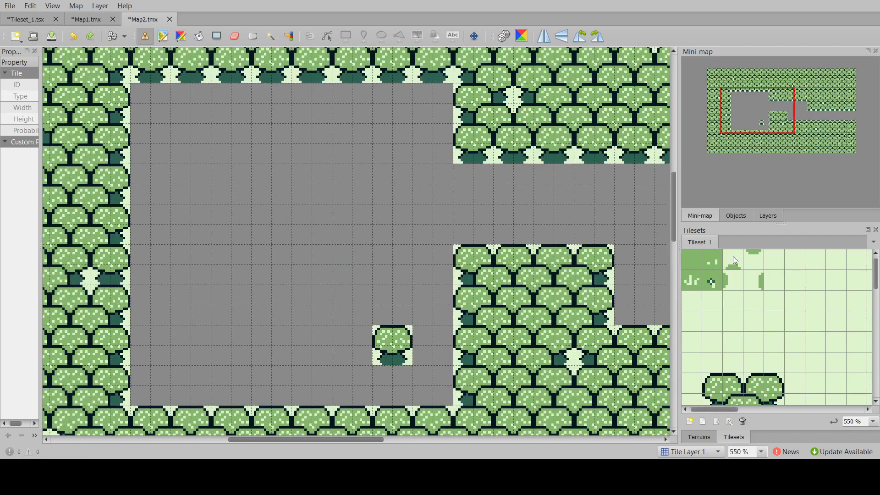
left_click(732, 268)
left_click_drag(142, 95, 358, 94)
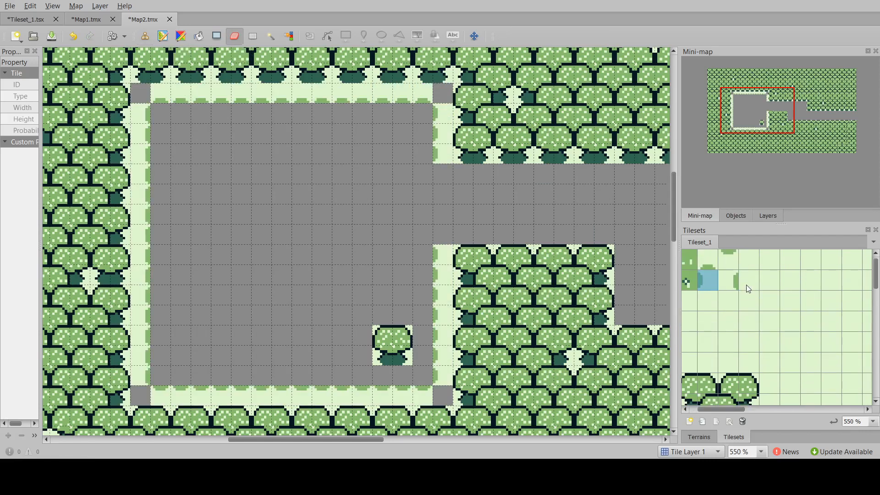
Step: Fill the empty corners of the clearing's grass border with the plain light ground tile
left_click_drag(740, 409, 734, 408)
left_click(771, 260)
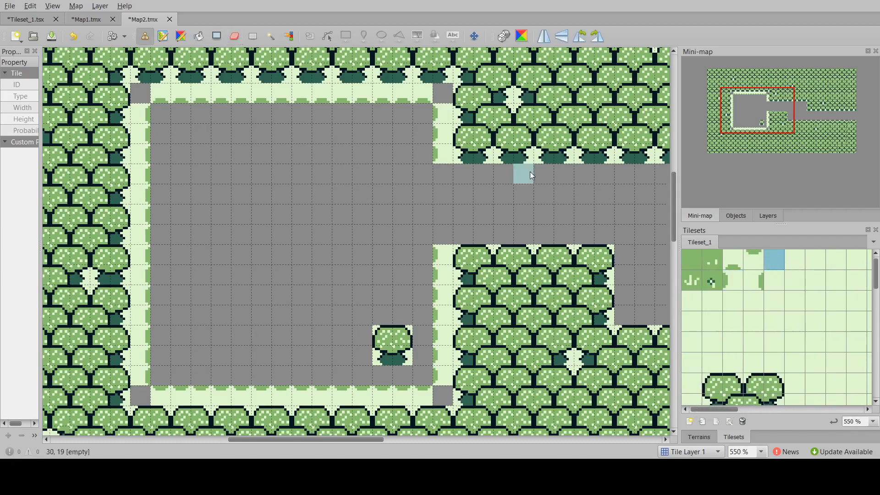
left_click(442, 93)
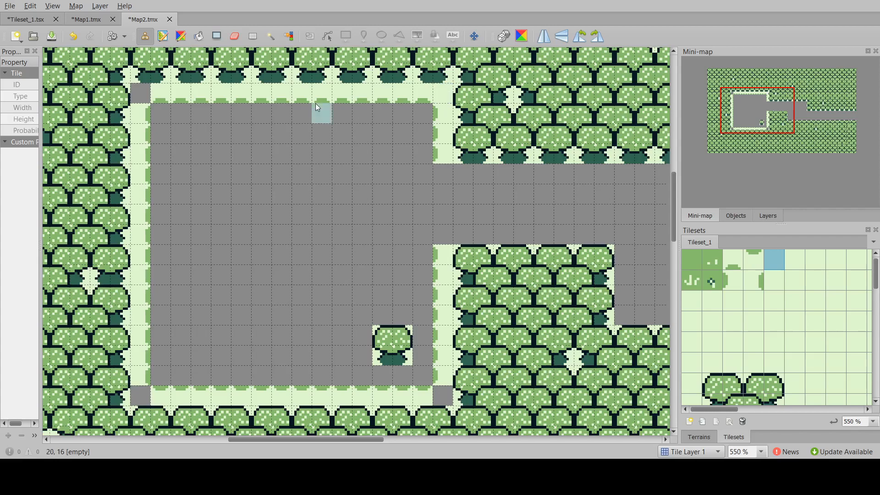
left_click(146, 95)
left_click(140, 396)
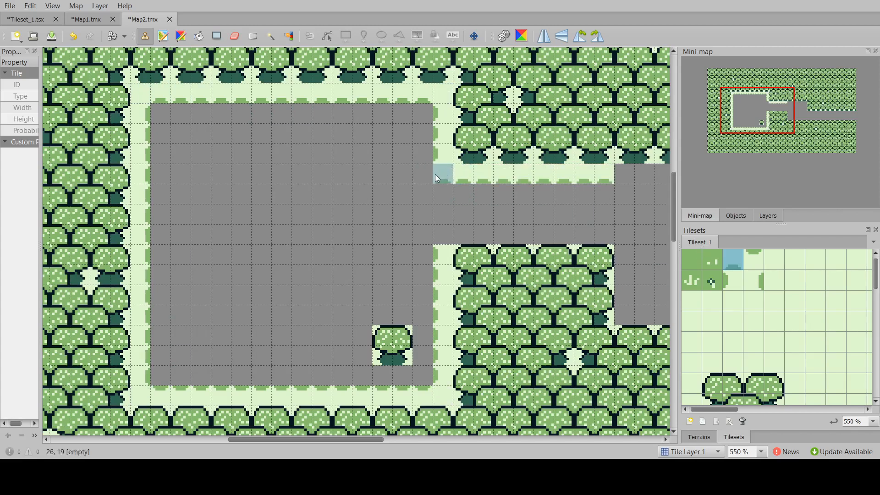
Step: Line the first corridor section with grass edge tiles and paint four plain grass tiles down the opening between clearing and corridor
scroll(435, 175, "down", 2, "ctrl")
scroll(491, 178, "up", 2, "ctrl")
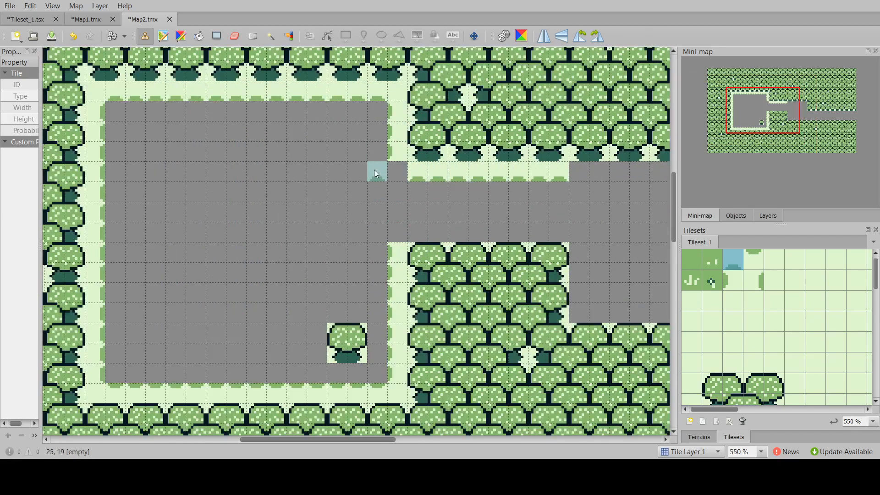
scroll(387, 173, "left", 2)
left_click(691, 258)
left_click_drag(462, 171, 463, 233)
Step: Bucket-fill the clearing's interior in random mode with the 2 by 2 block of plain, speckled, tufted and flower grass tiles
left_click_drag(712, 260, 692, 280)
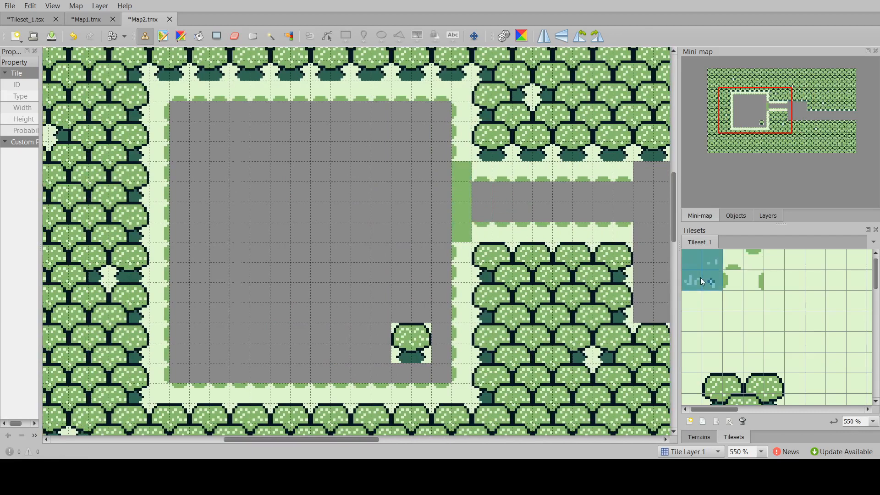
left_click(199, 36)
left_click(508, 37)
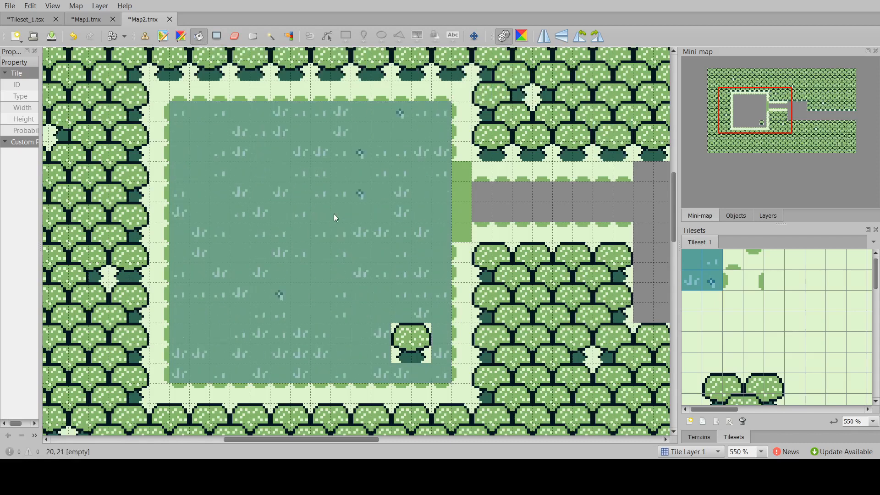
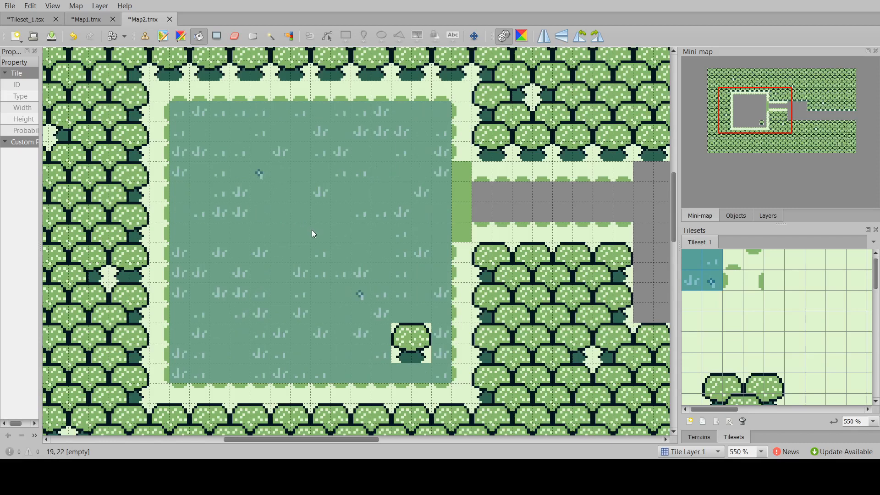
left_click(317, 253)
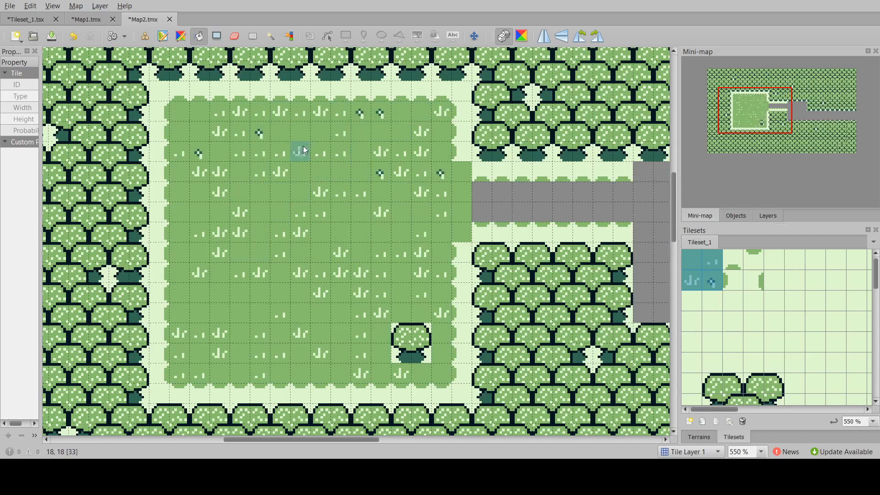
Step: Surround the lone tree inside the clearing with the matching grass edge tiles, including the two tiles beside its left side
scroll(392, 361, "up", 3, "ctrl")
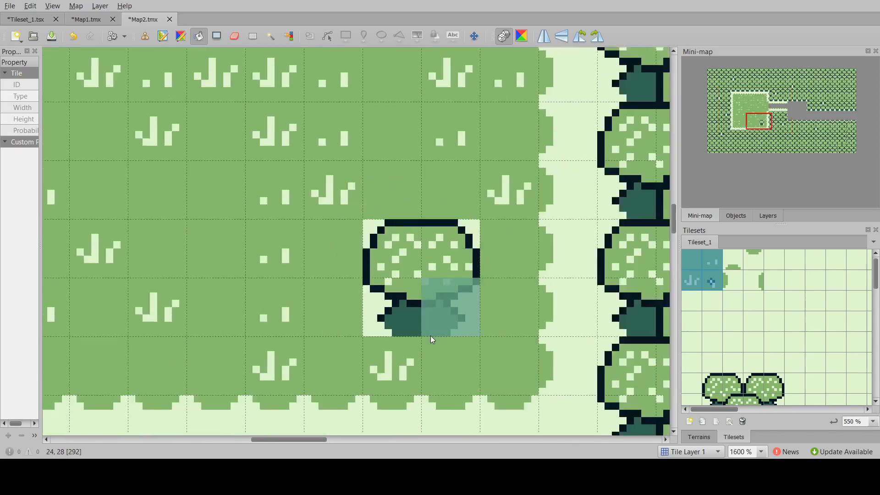
scroll(431, 337, "down", 1, "ctrl")
left_click(732, 279)
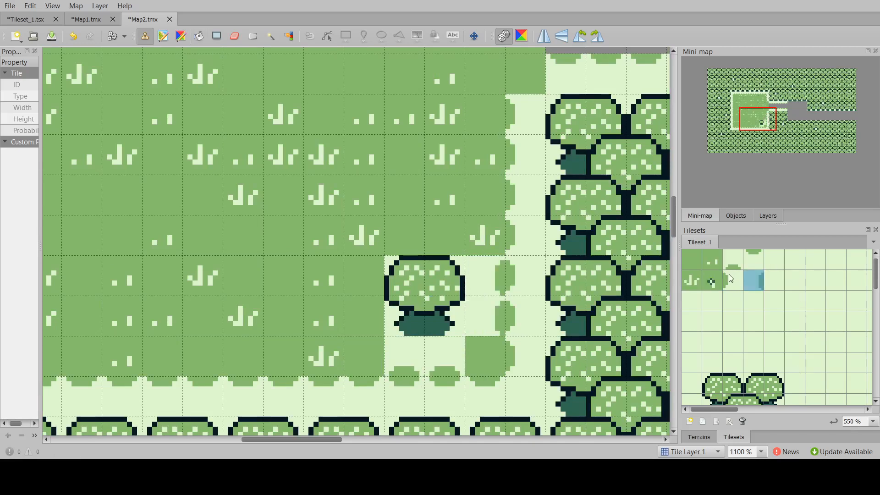
key("b")
left_click_drag(373, 307, 369, 275)
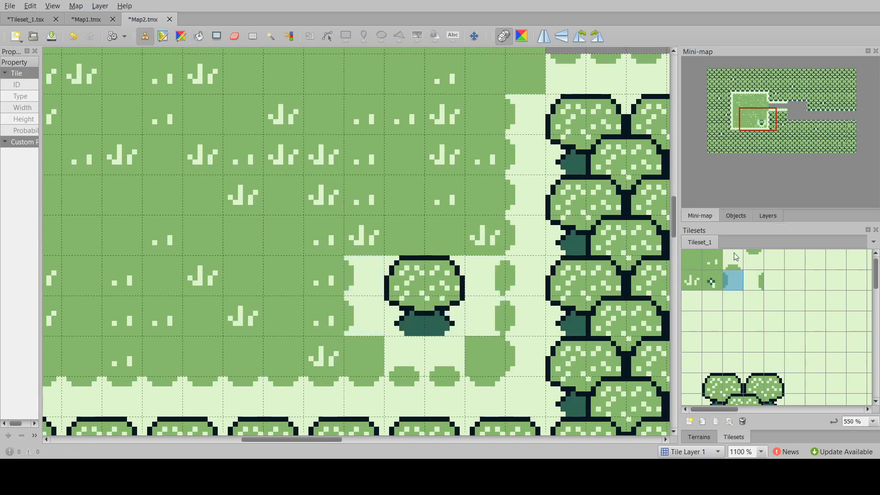
scroll(481, 181, "down", 4, "ctrl")
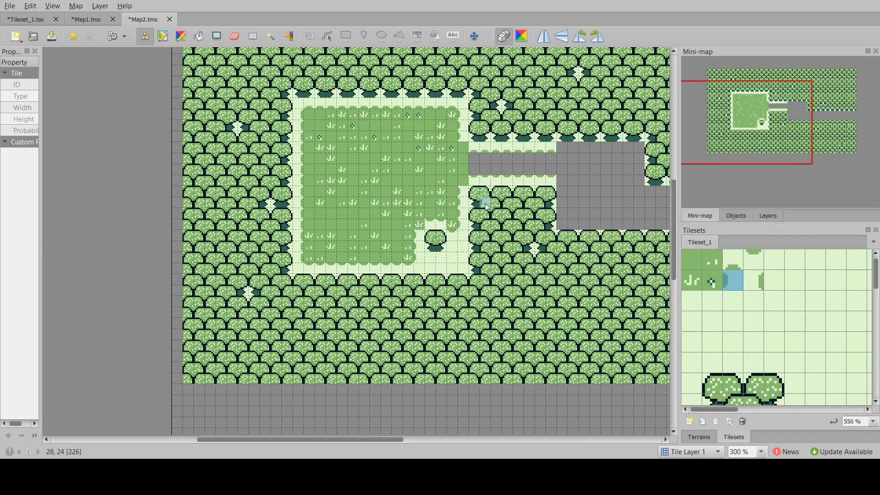
Step: Look over the clearing, the ground around the lone tree and the unfinished corridor
scroll(419, 119, "up", 2)
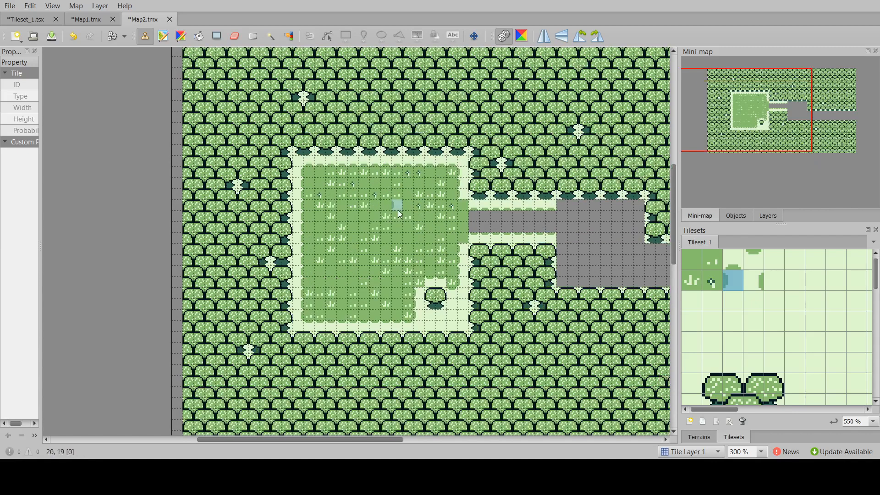
scroll(398, 210, "up", 2, "ctrl")
scroll(403, 210, "down", 1, "ctrl")
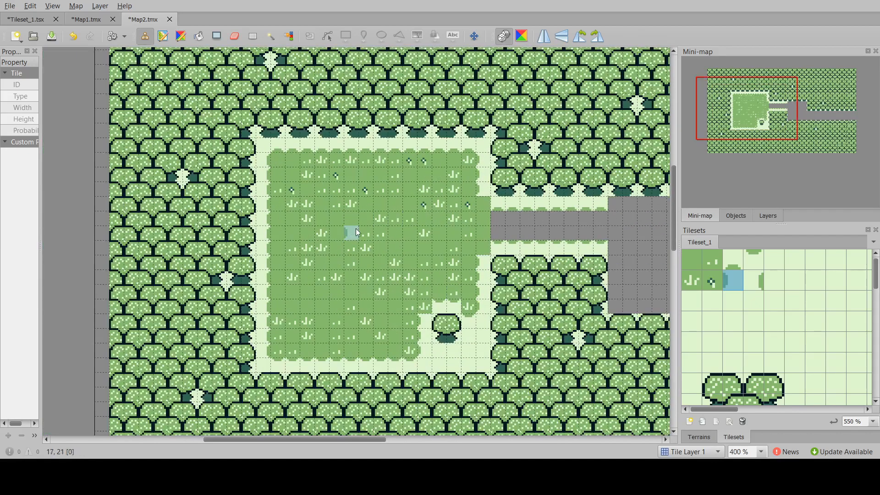
scroll(318, 227, "down", 1, "ctrl")
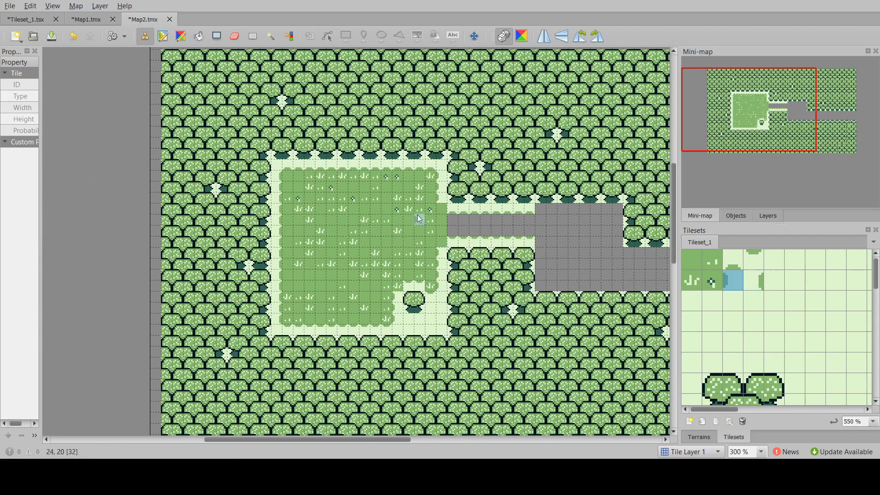
scroll(418, 218, "up", 2, "ctrl")
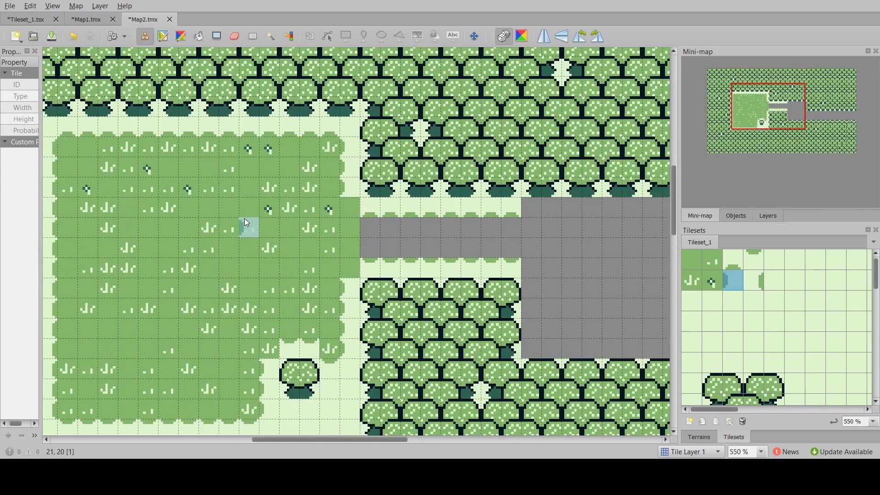
scroll(245, 222, "down", 1, "ctrl")
scroll(312, 227, "down", 1)
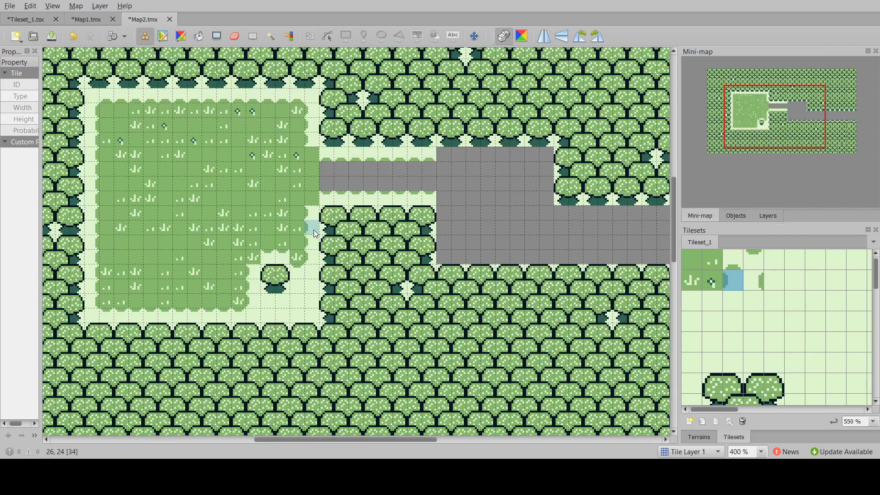
scroll(314, 233, "down", 1, "ctrl")
scroll(366, 197, "up", 1, "ctrl")
scroll(373, 196, "up", 1, "ctrl")
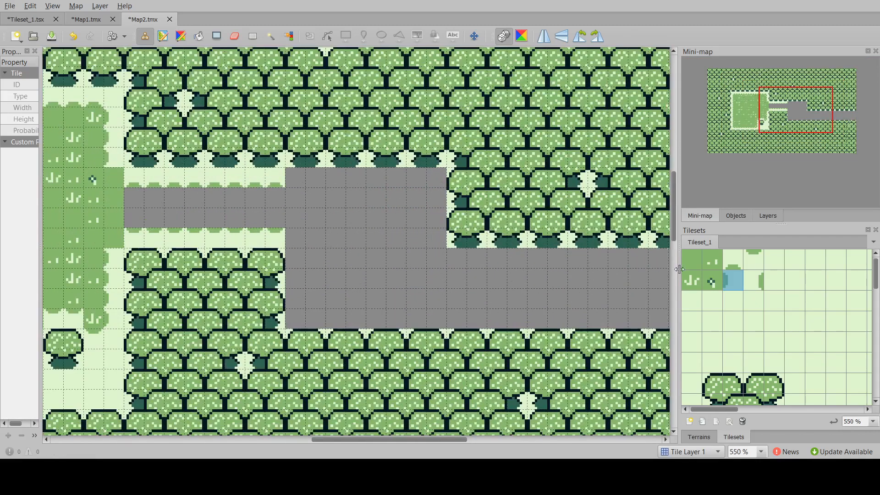
Step: Select the grass edge tile with grass along its upper edge for lining the rest of the corridor
left_click(733, 259)
left_click(753, 259)
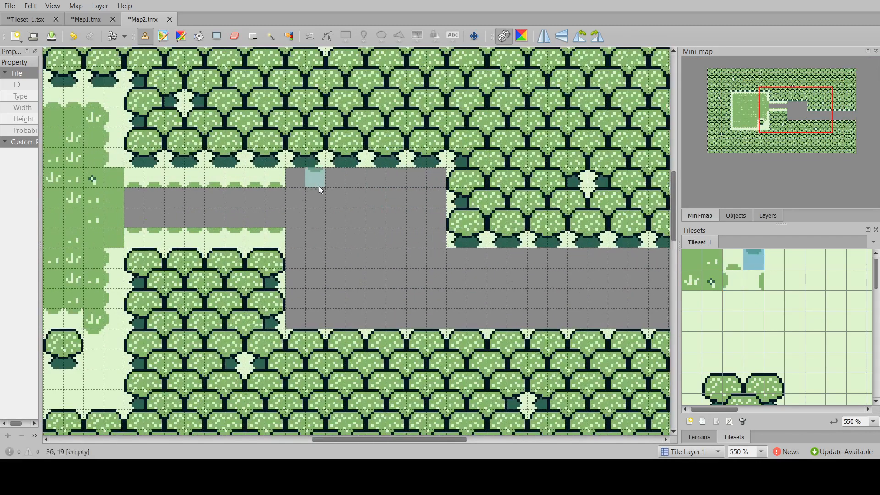
scroll(336, 222, "down", 2, "ctrl")
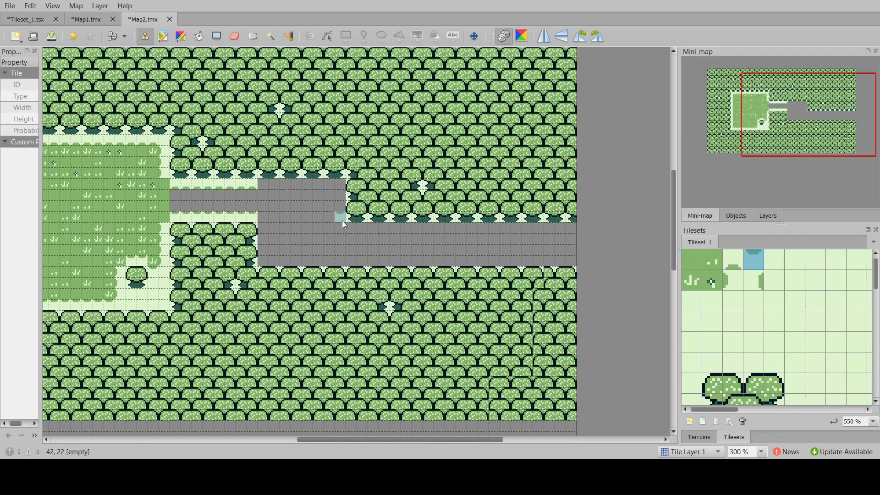
scroll(282, 236, "up", 1)
scroll(283, 236, "down", 3, "ctrl")
scroll(330, 233, "up", 2, "ctrl")
scroll(385, 231, "up", 1, "ctrl")
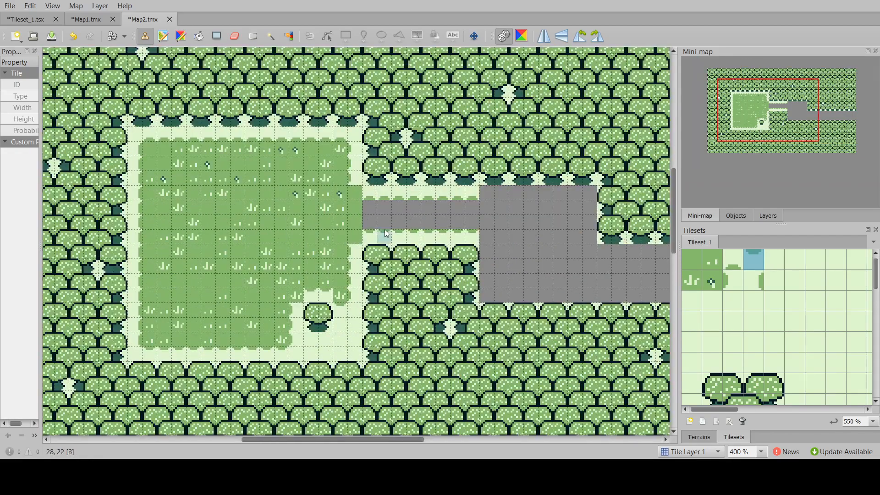
scroll(539, 226, "down", 1, "ctrl")
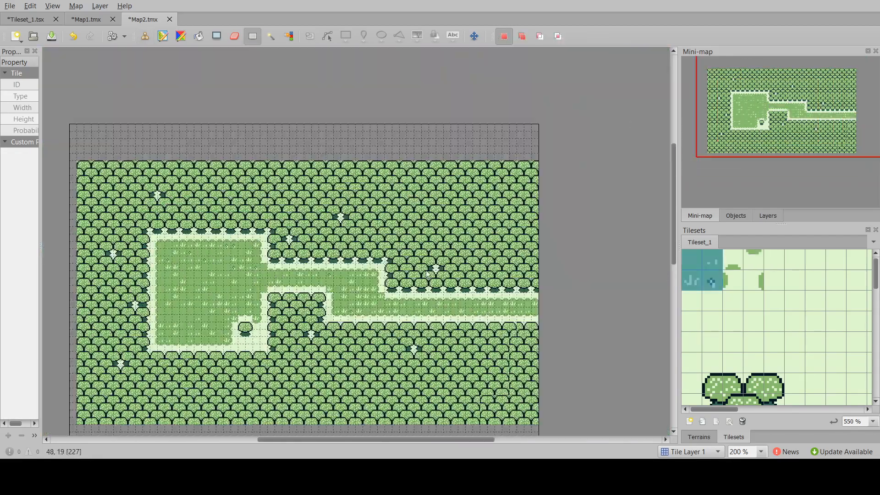
Step: Crop Map2 down to the area covered by tiles, removing the empty margins around the forest
scroll(282, 316, "up", 2, "ctrl")
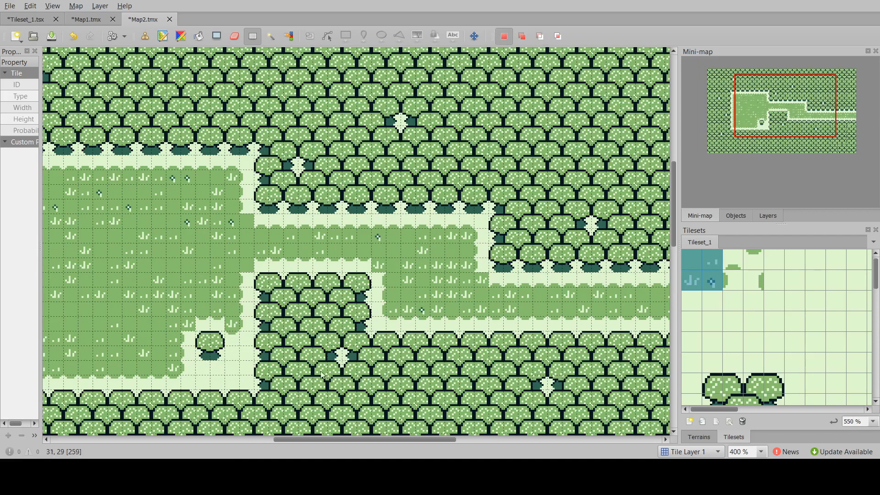
left_click_drag(329, 438, 282, 438)
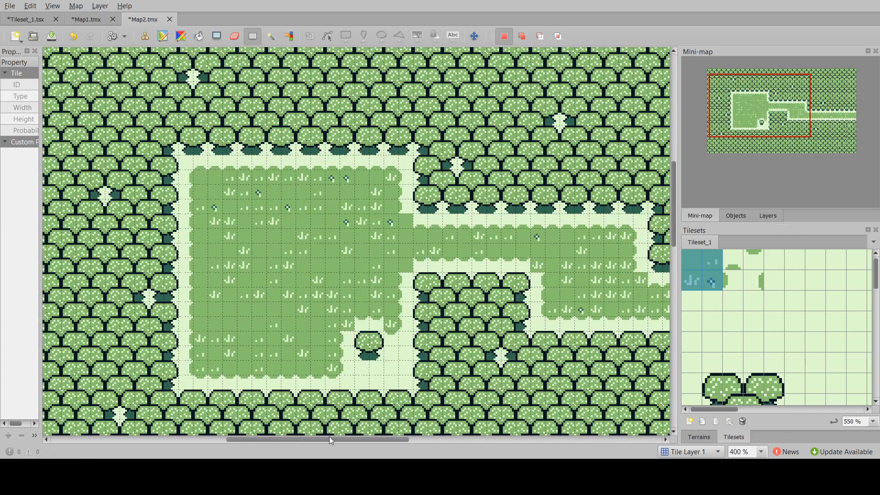
scroll(293, 355, "down", 3, "ctrl")
scroll(358, 284, "down", 1)
scroll(394, 235, "up", 1, "ctrl")
scroll(339, 215, "down", 1)
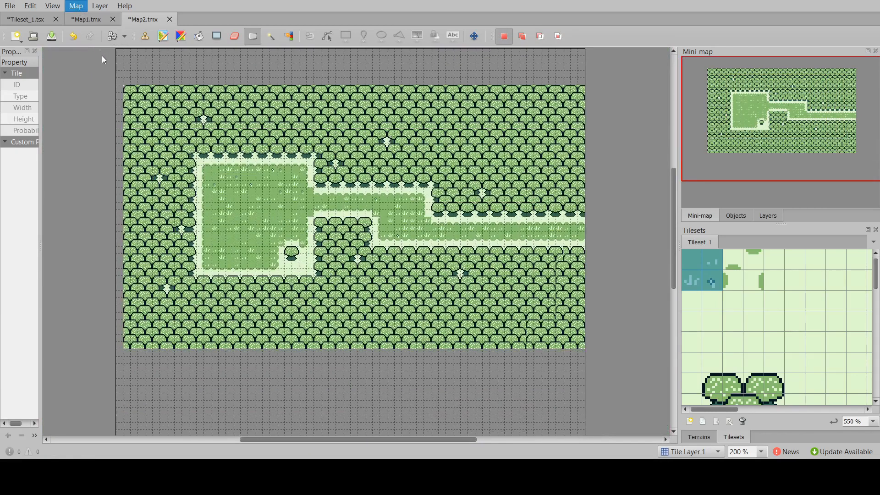
left_click(105, 84)
scroll(312, 222, "up", 3)
scroll(318, 206, "down", 3)
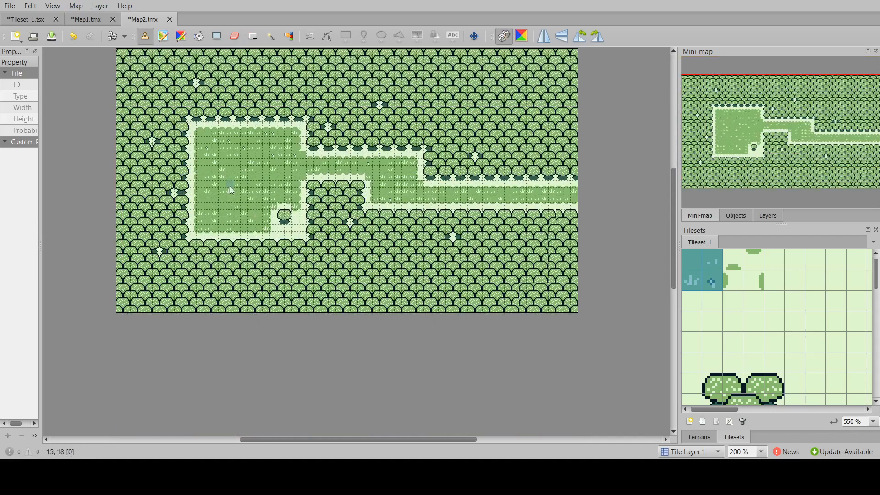
Step: Export the cropped forest clearing map as an image
scroll(275, 172, "up", 4)
scroll(344, 240, "down", 2)
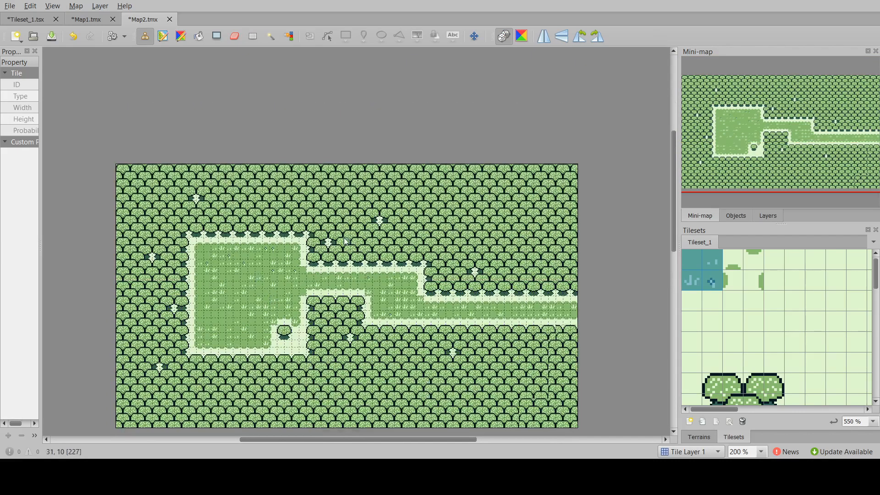
scroll(345, 241, "down", 2)
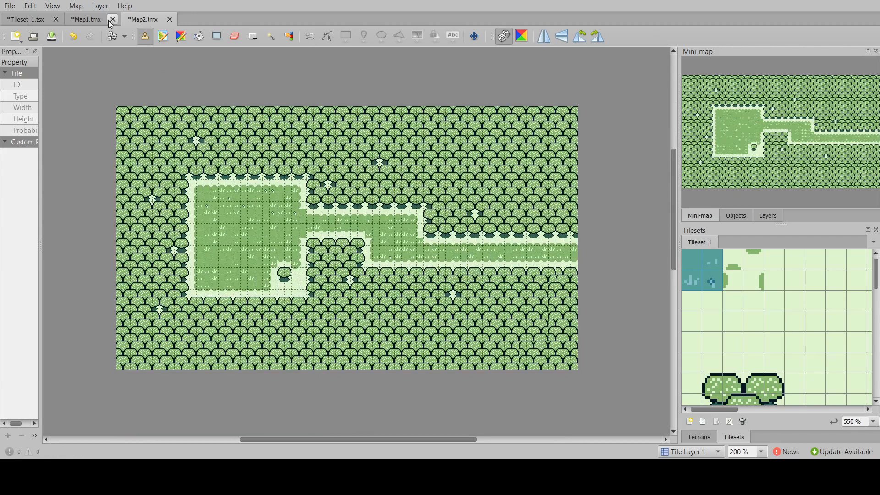
left_click(17, 8)
left_click(34, 120)
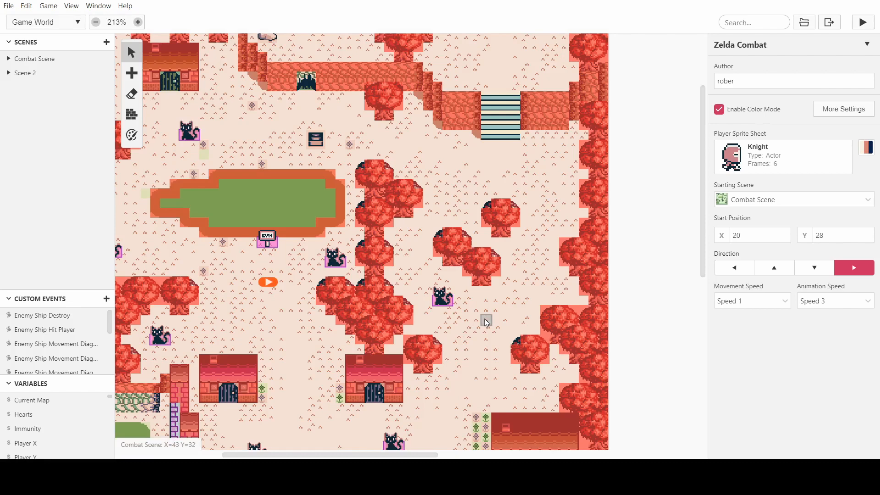
Step: In GB Studio, add a new scene with the ForestClearing background and position it below Combat Scene
scroll(485, 320, "down", 5, "ctrl")
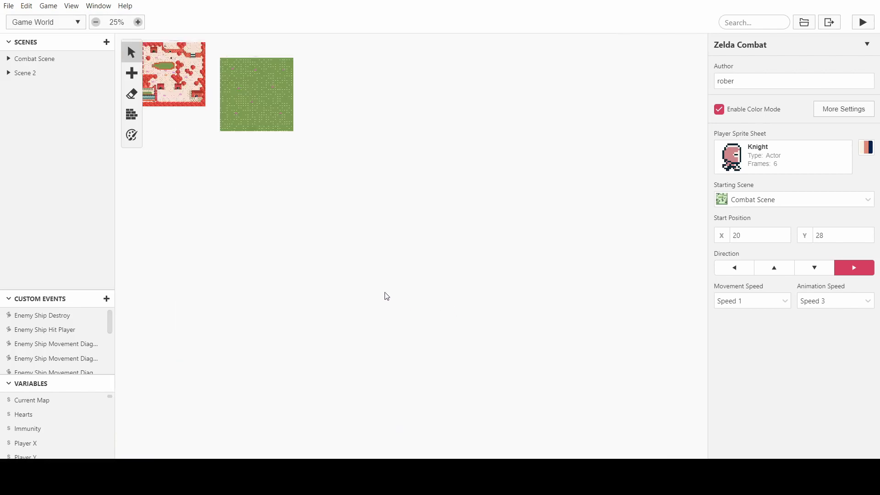
scroll(386, 296, "up", 5, "ctrl")
key("s")
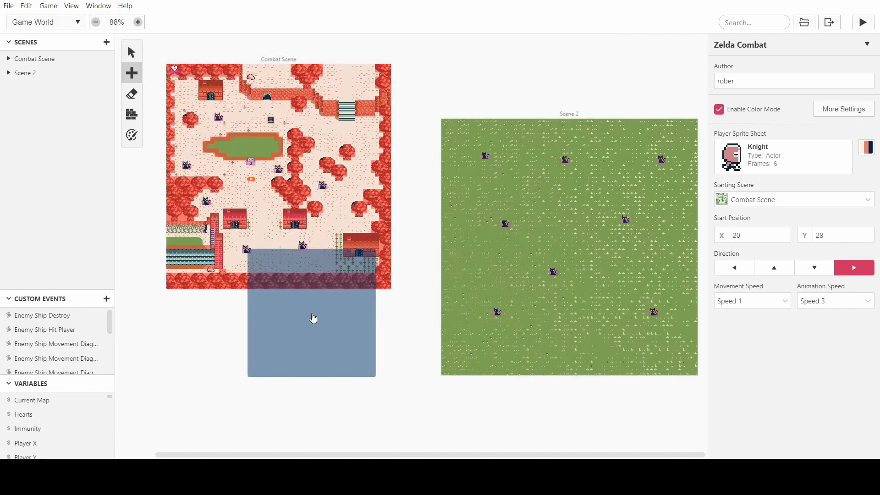
left_click(251, 371)
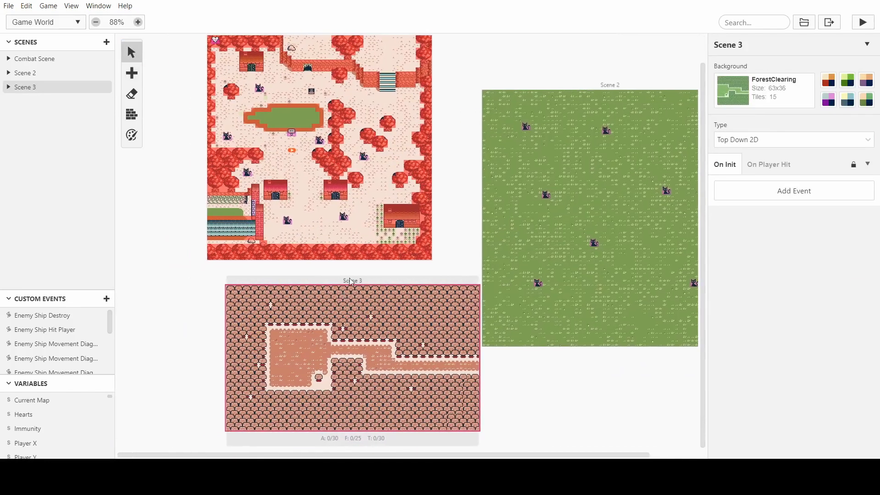
left_click_drag(351, 282, 311, 283)
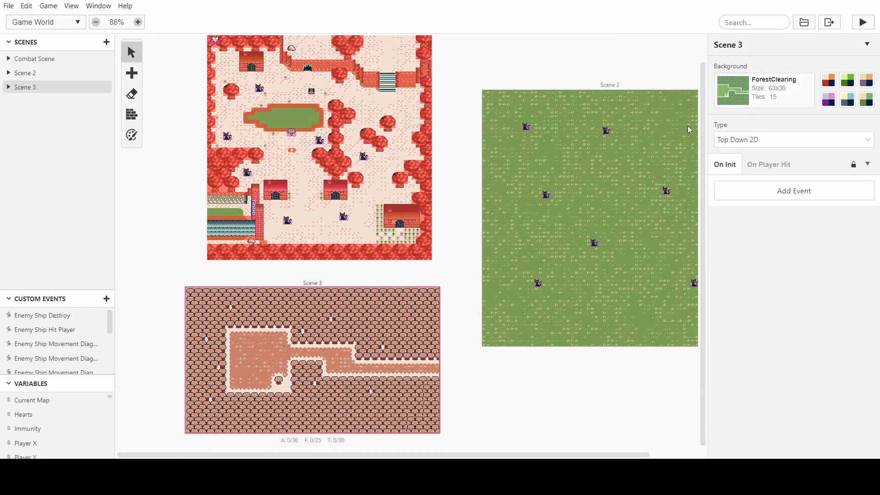
Step: Recolour the whole ForestClearing scene with a green colour palette using the fill brush, and return to the selection tool
key("p")
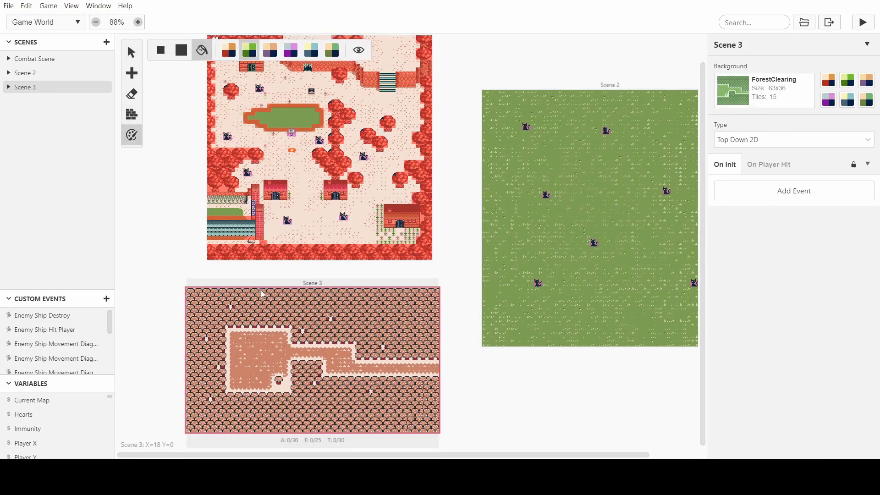
left_click(132, 51)
left_click_drag(221, 274, 219, 342, "alt")
Step: Examine the recoloured ForestClearing scene up close, from the grassy clearing along the corridor to the surrounding trees
scroll(219, 343, "up", 5, "ctrl")
scroll(229, 348, "down", 5)
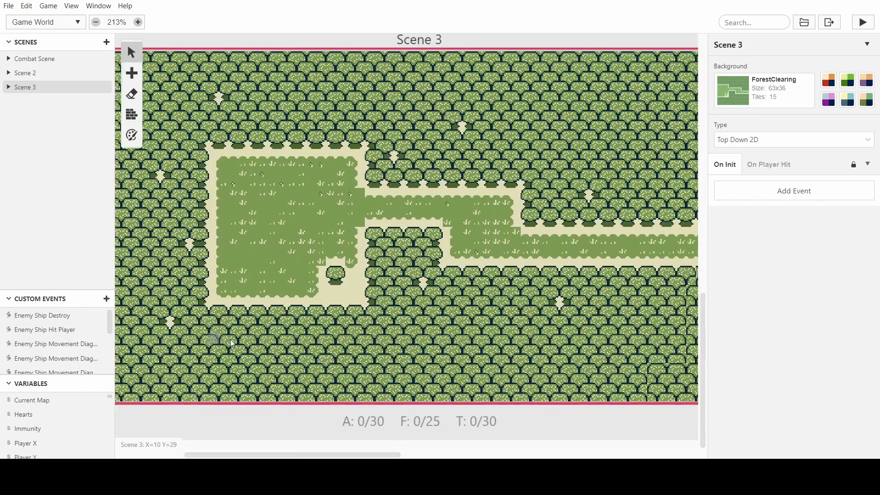
scroll(231, 342, "left", 4)
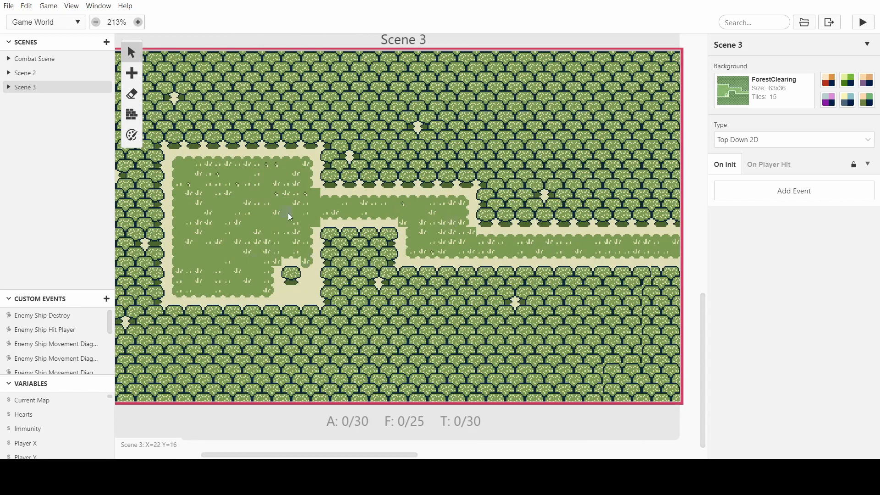
scroll(290, 216, "up", 3, "ctrl")
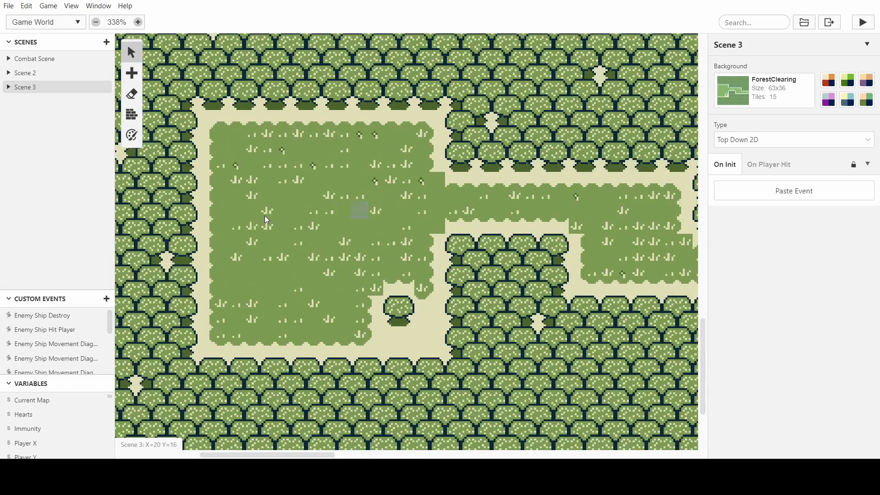
scroll(458, 229, "right", 4)
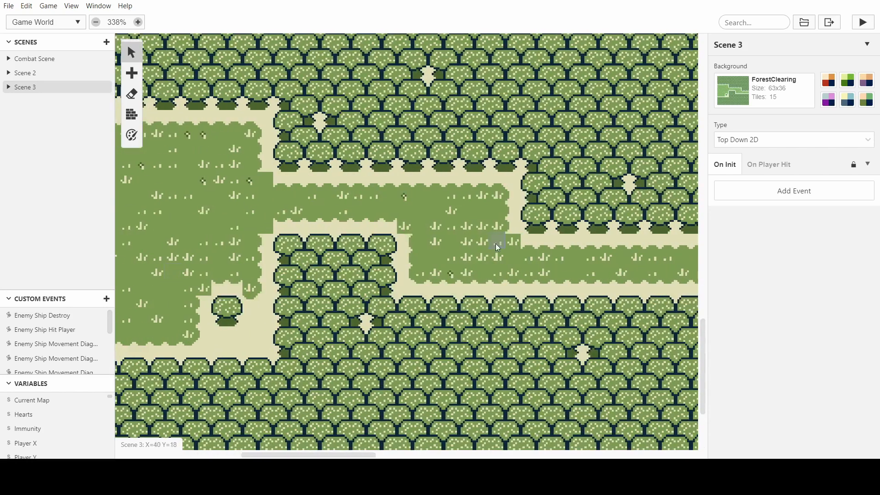
scroll(212, 315, "left", 2)
scroll(269, 257, "down", 3, "ctrl")
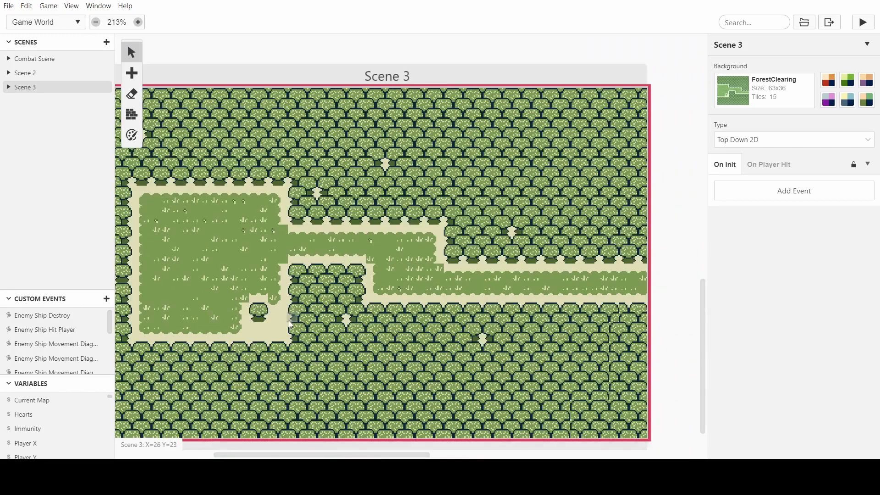
scroll(269, 258, "left", 3)
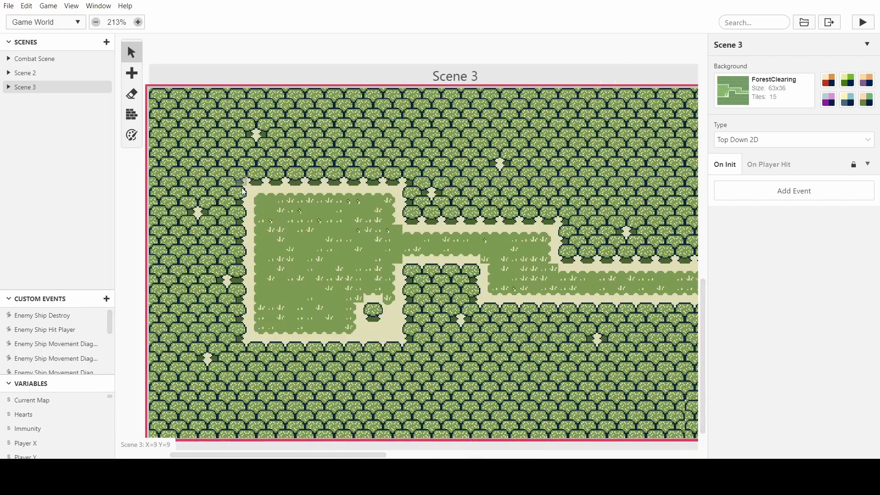
middle_click_drag(477, 262, 394, 270)
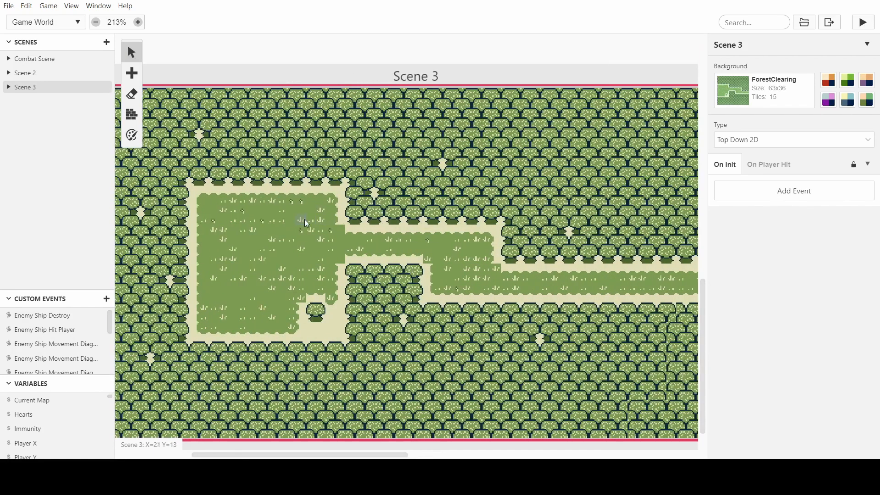
middle_click_drag(304, 222, 360, 225)
scroll(308, 313, "down", 3, "ctrl")
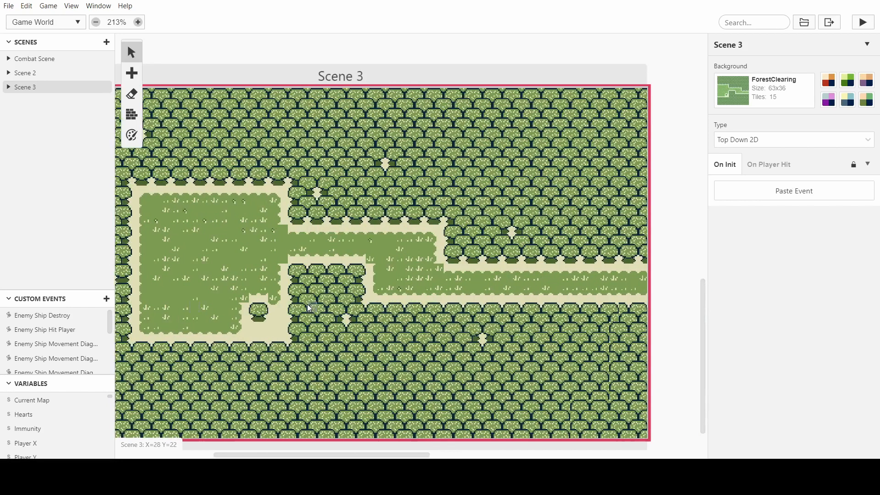
scroll(309, 308, "down", 3, "ctrl")
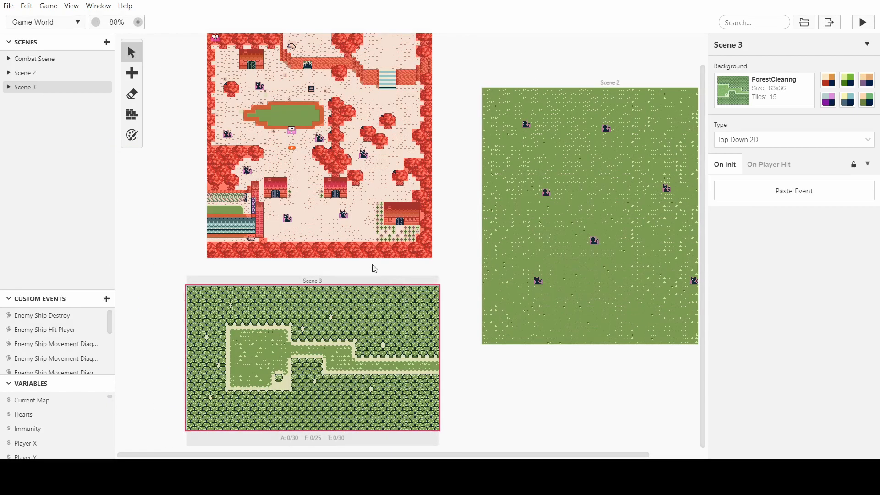
Step: Examine the ForestClearing scene in the overview alongside Combat Scene and Scene 2
scroll(363, 263, "down", 3, "ctrl")
scroll(221, 204, "up", 4, "ctrl")
scroll(220, 201, "up", 1)
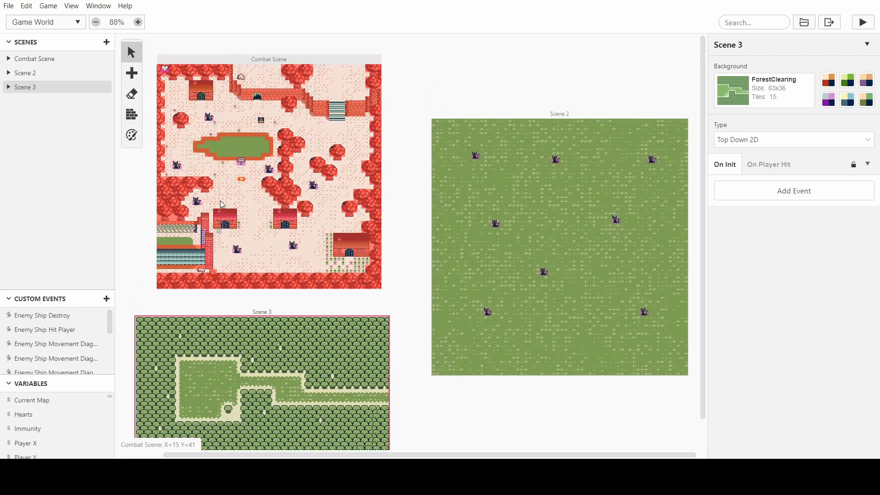
scroll(220, 201, "up", 1, "shift")
scroll(220, 201, "down", 1)
scroll(221, 201, "down", 1, "shift")
scroll(222, 204, "down", 1, "shift")
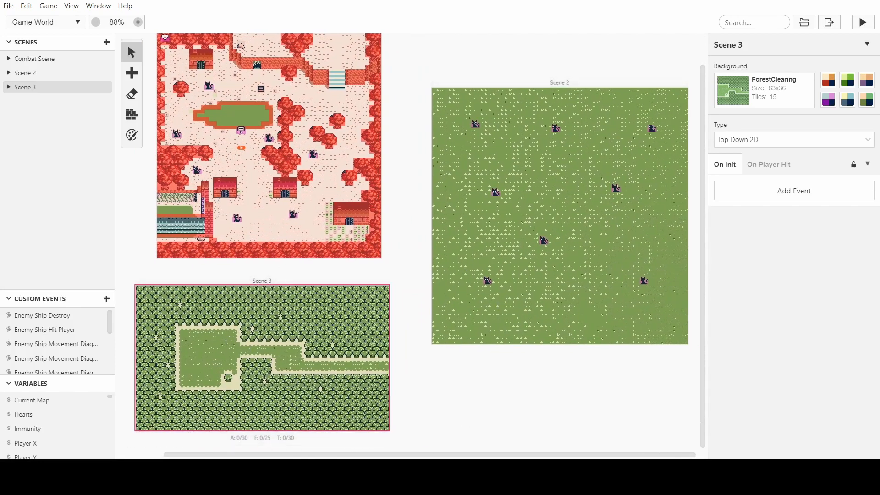
Step: Switch to the tileset image in GIMP and add a new layer above the pasted trees layer
left_click(462, 468)
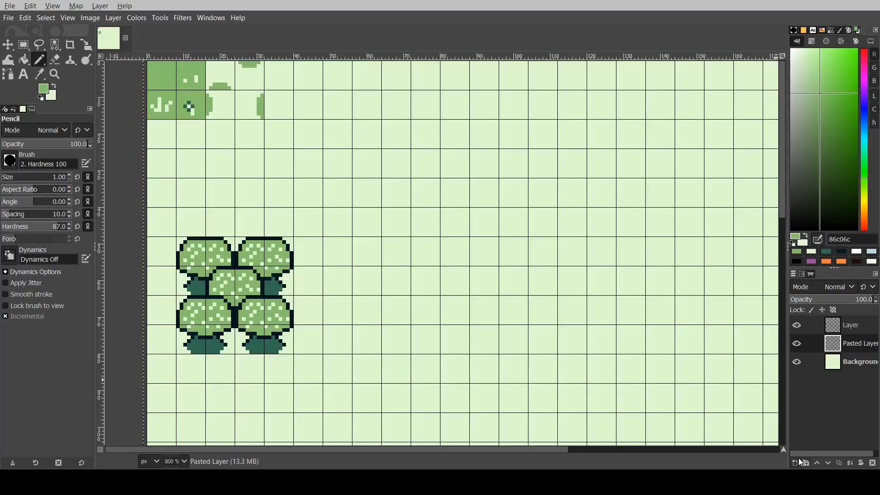
left_click(794, 462, "shift")
scroll(333, 244, "down", 2, "ctrl")
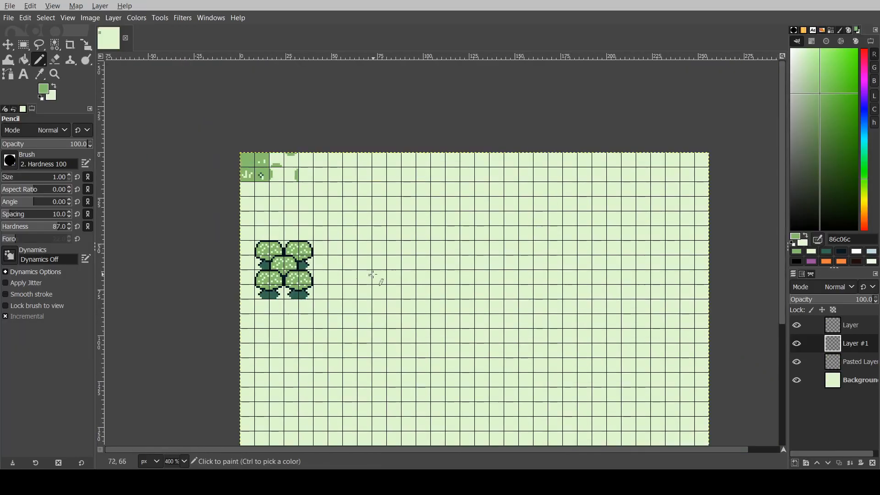
scroll(384, 270, "up", 1, "ctrl")
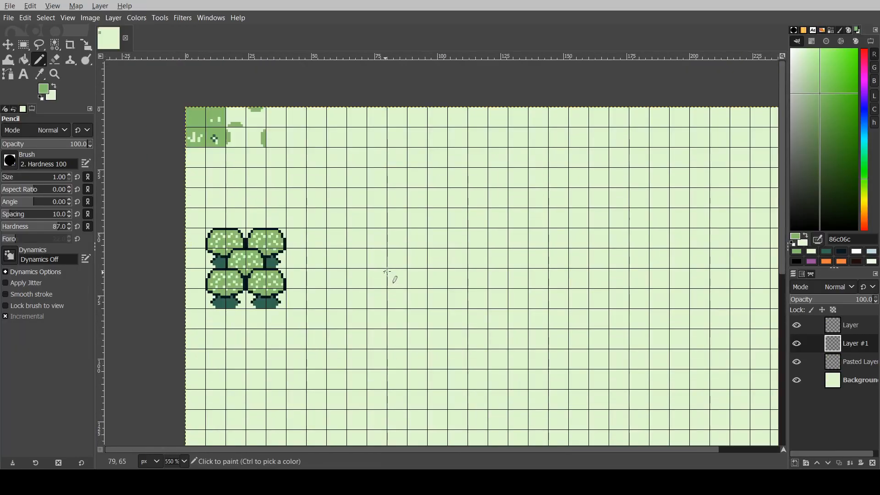
Step: Draw a straight vertical line 32 pixels tall in colour 071821 beside the trees as the house's side wall, undoing any stray stroke
left_click(842, 252)
scroll(352, 294, "up", 2, "ctrl")
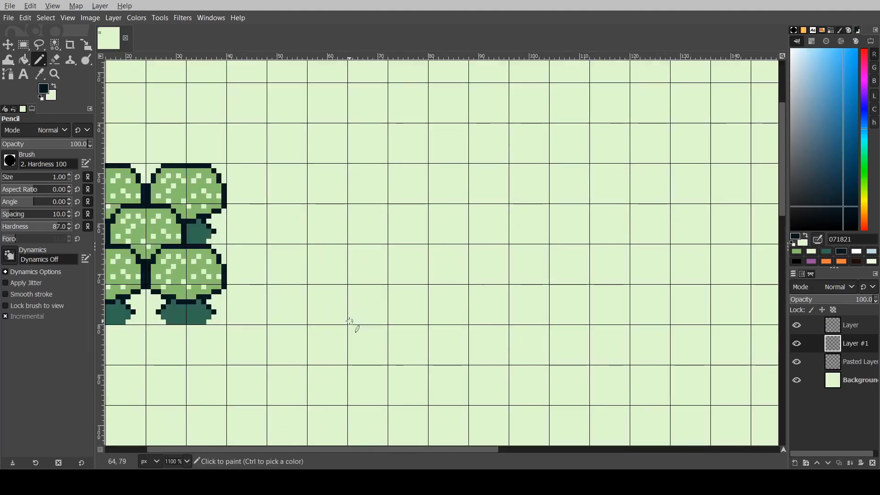
left_click(349, 321)
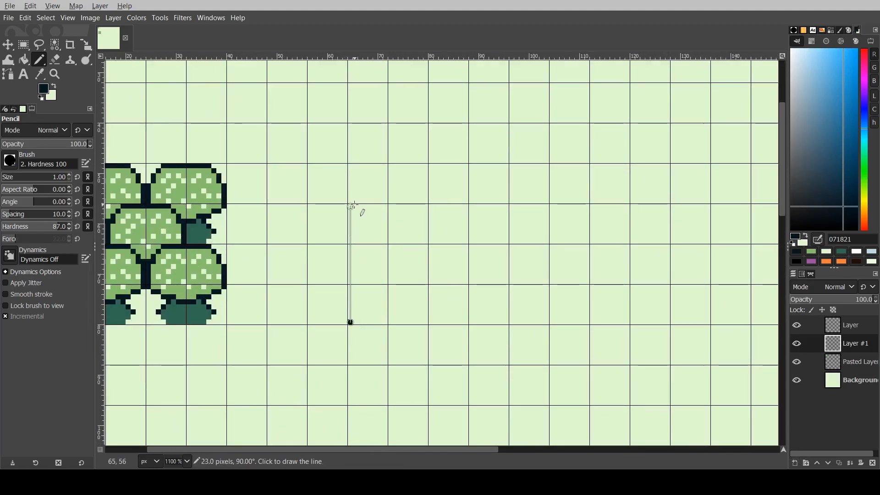
left_click(350, 166, "shift")
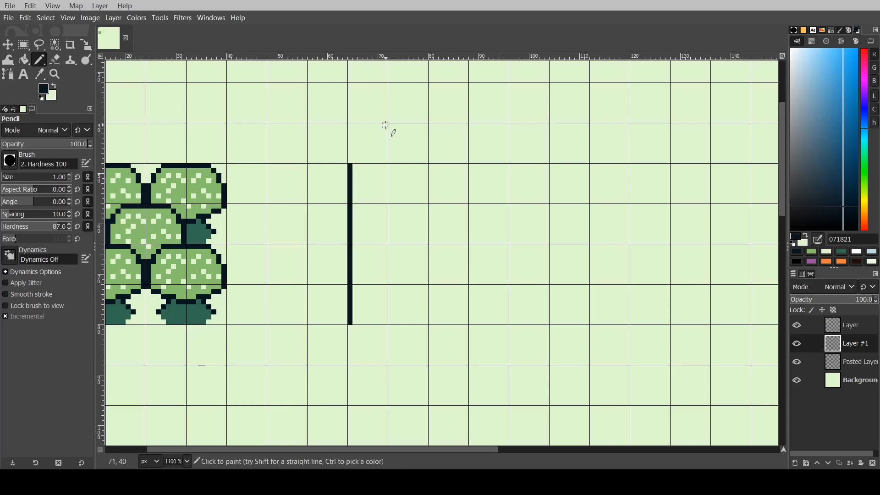
left_click(391, 125, "ctrl+shift")
scroll(398, 142, "down", 1, "ctrl")
scroll(394, 143, "up", 2, "ctrl")
key("ctrl+z")
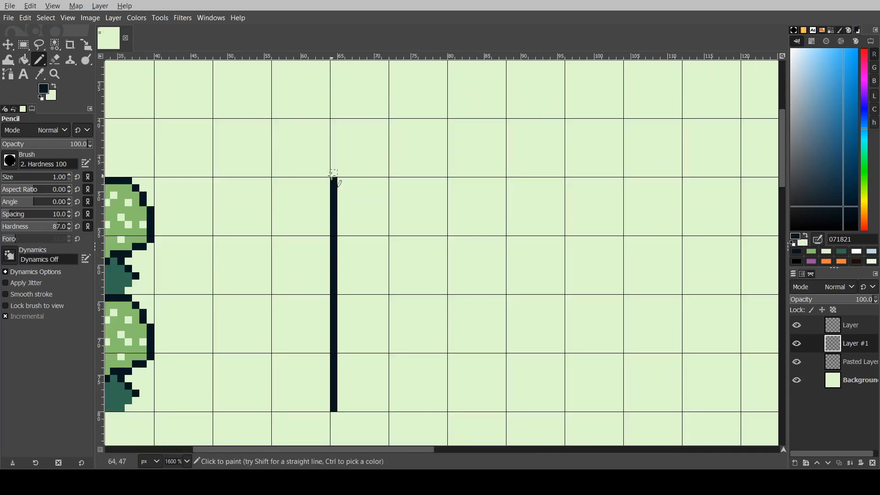
Step: Complete the pixel-art house with a chequered roof, arched door, window and striped walls, and save the tileset image
left_click(329, 174, "ctrl")
scroll(330, 173, "down", 3, "ctrl")
scroll(337, 227, "down", 1, "ctrl")
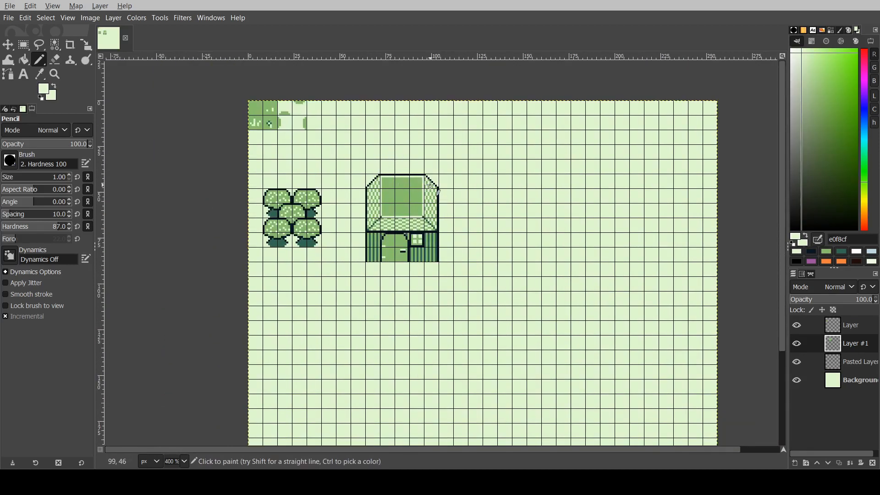
scroll(421, 190, "up", 1, "ctrl")
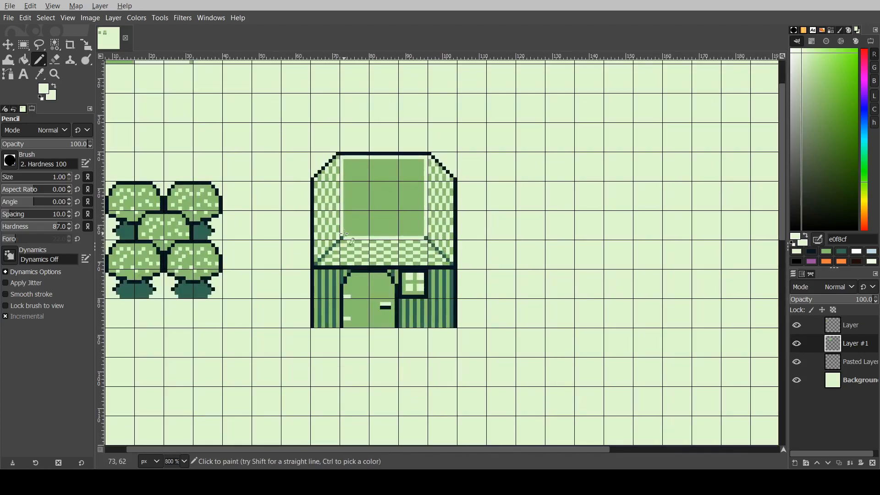
key("ctrl+s")
scroll(339, 183, "down", 1, "ctrl")
scroll(391, 331, "up", 2, "ctrl")
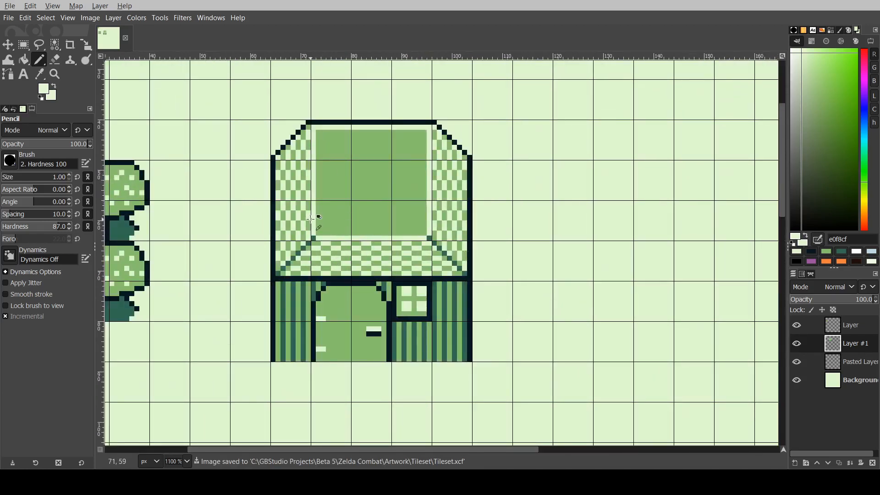
Step: Outline a small post 4 pixels wide and 7 pixels tall in colour 071821 beside the house, level with its base
scroll(312, 219, "down", 4, "ctrl")
scroll(298, 209, "up", 2, "ctrl")
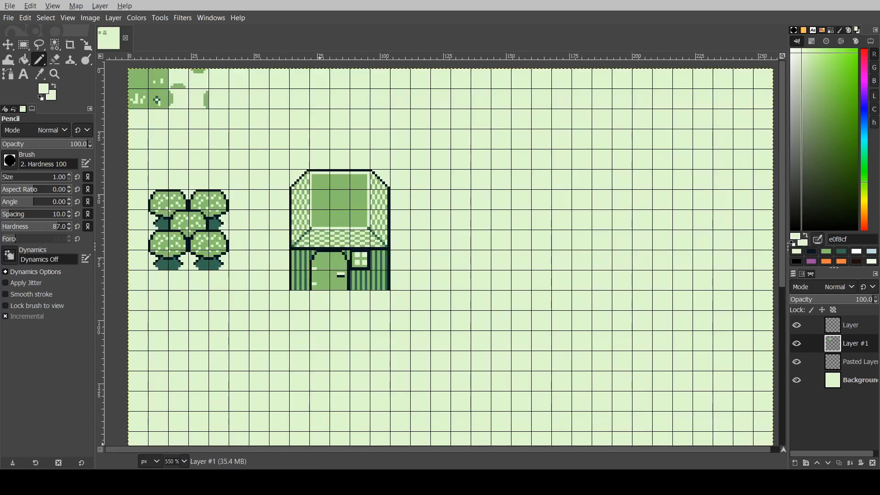
left_click(385, 268, "ctrl")
scroll(385, 268, "up", 3, "ctrl")
scroll(383, 266, "down", 3, "ctrl")
scroll(412, 269, "up", 3, "ctrl")
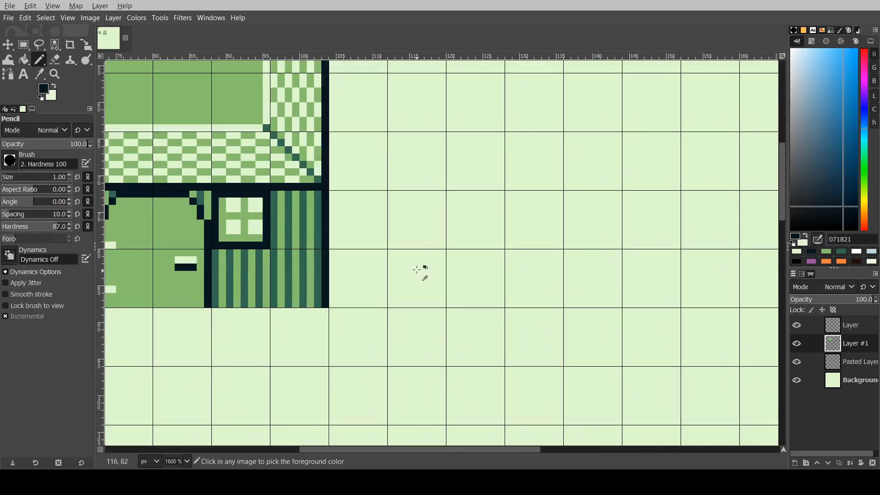
scroll(412, 252, "up", 2, "ctrl")
scroll(412, 257, "down", 5)
scroll(424, 251, "up", 1, "ctrl")
scroll(417, 245, "up", 1)
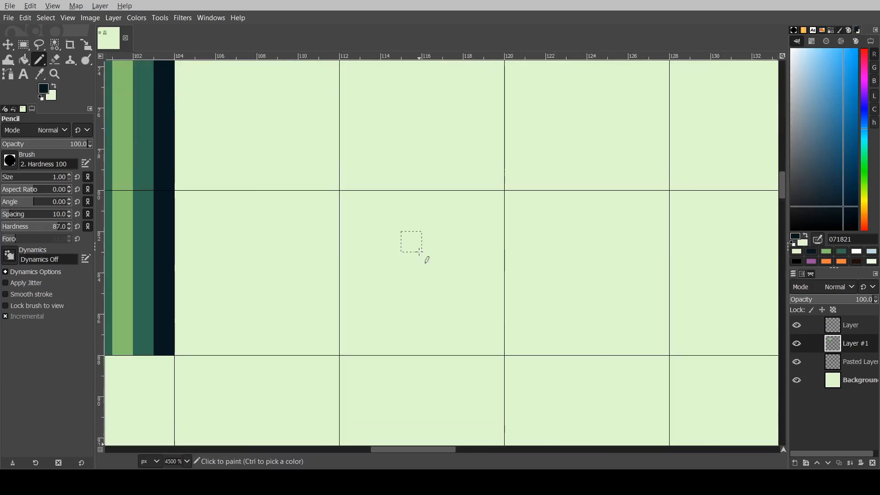
left_click_drag(386, 332, 391, 262)
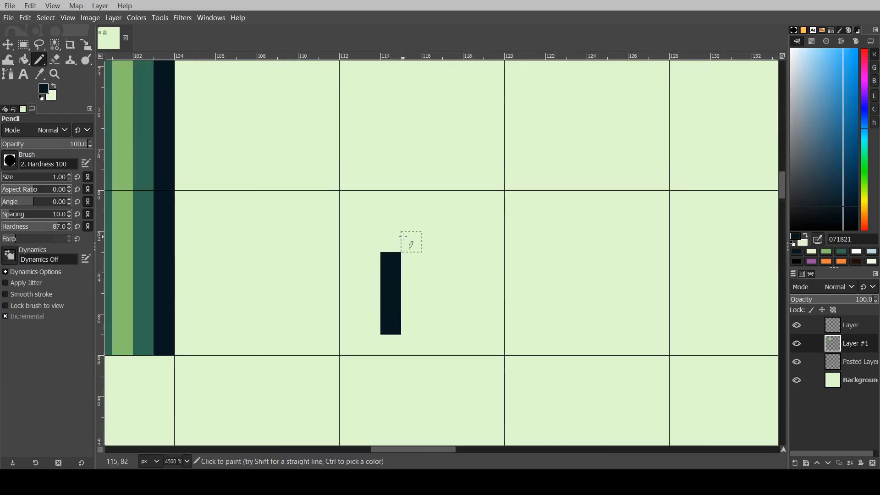
left_click(390, 242)
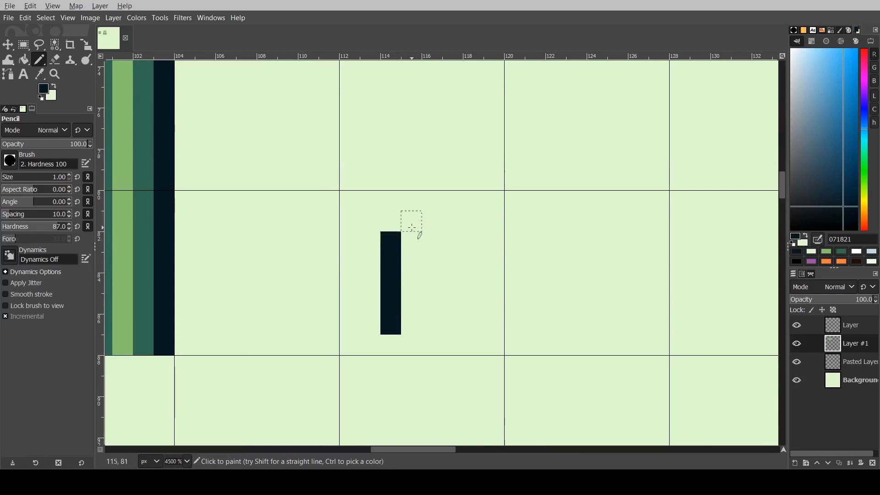
left_click(408, 204)
left_click(432, 208)
left_click(447, 217)
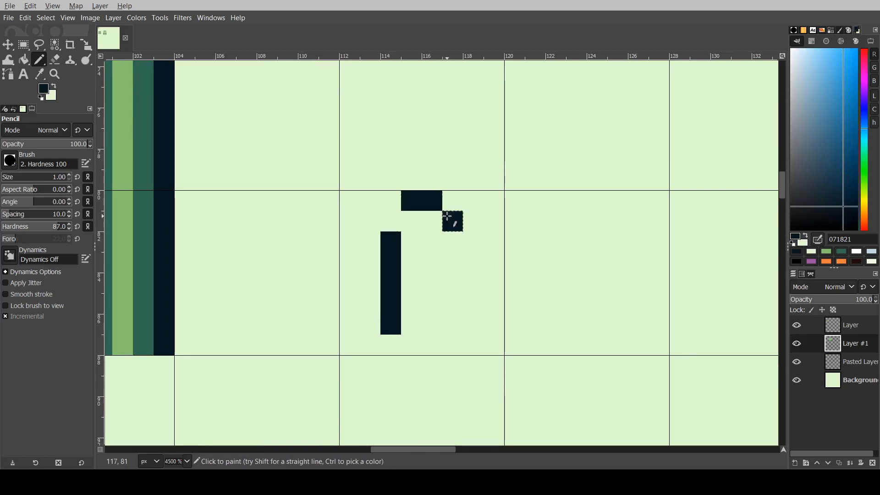
left_click(405, 224)
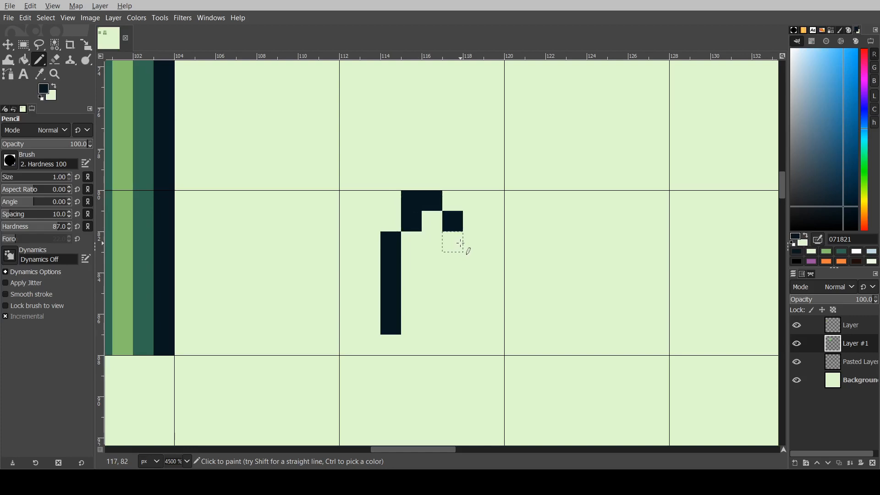
left_click_drag(461, 243, 456, 332)
Step: Fill the post's body with dark green 306850 and add two highlight pixels in 86c06c near its tip
left_click(475, 325, "ctrl")
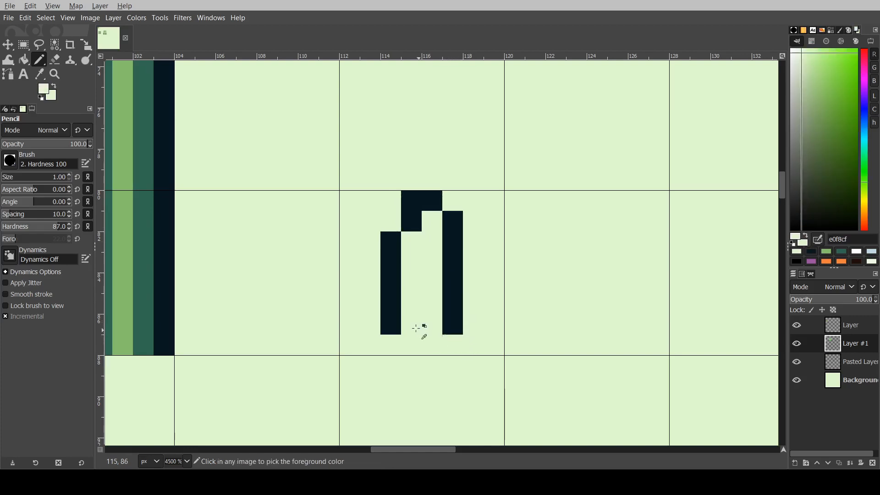
scroll(416, 328, "down", 3, "ctrl")
left_click(316, 306, "ctrl")
scroll(418, 334, "up", 3, "ctrl")
left_click(398, 338)
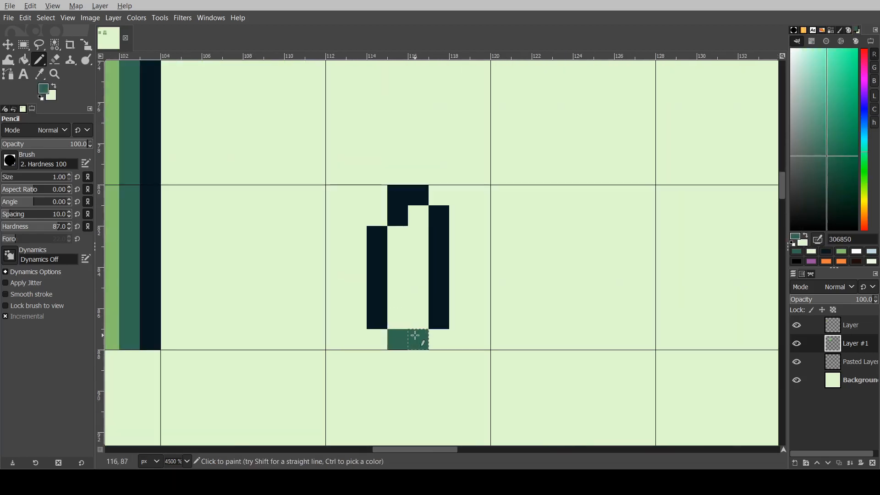
mouse_move(415, 336)
left_mouse_down()
mouse_move(398, 238)
mouse_move(417, 252)
mouse_move(414, 322)
left_mouse_up()
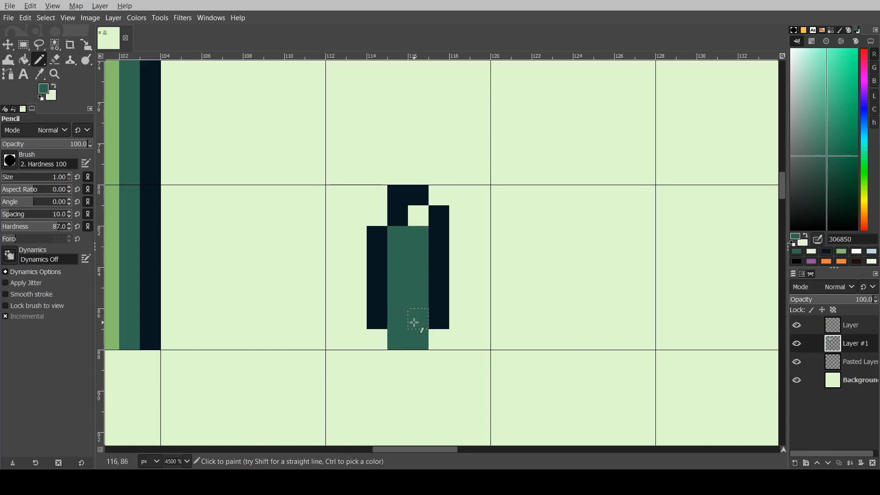
left_click(114, 226, "ctrl")
left_click_drag(418, 216, 399, 231)
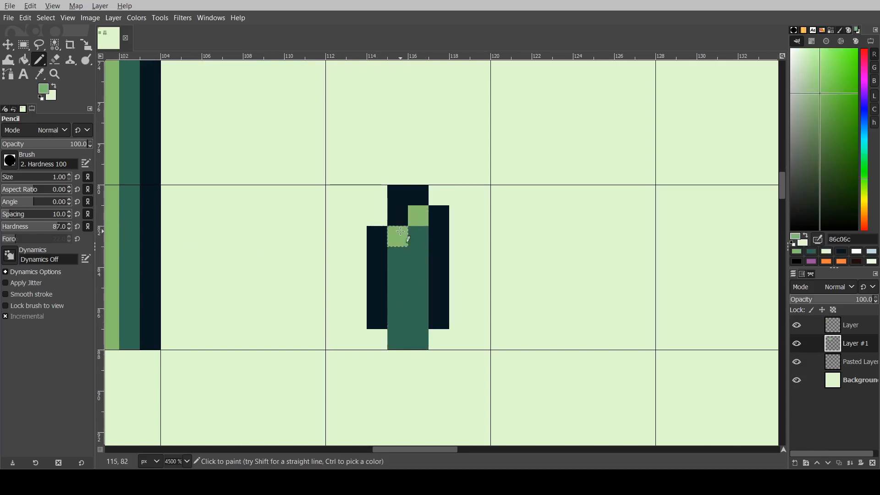
Step: Erase the upper-left corner pixel of the post to give it a pointed tip, and return to the Pencil tool
scroll(400, 231, "down", 8, "ctrl")
scroll(452, 228, "up", 7, "ctrl")
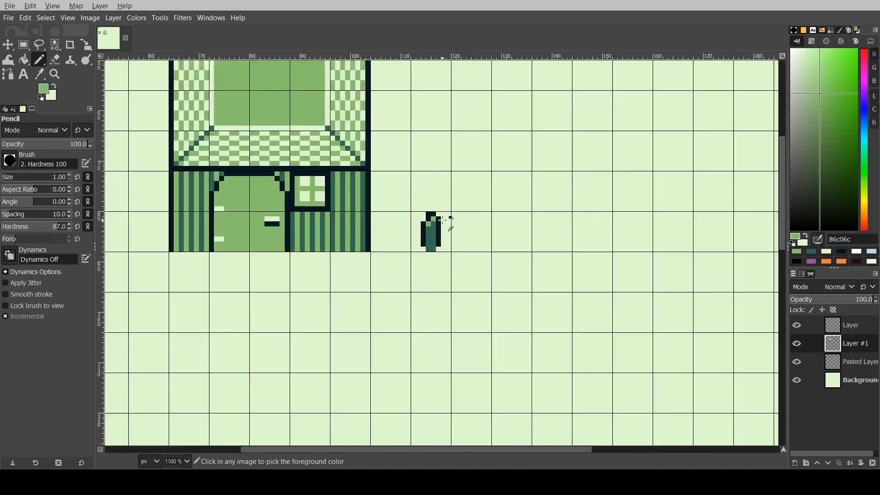
key("shift+e")
scroll(402, 202, "down", 5, "ctrl")
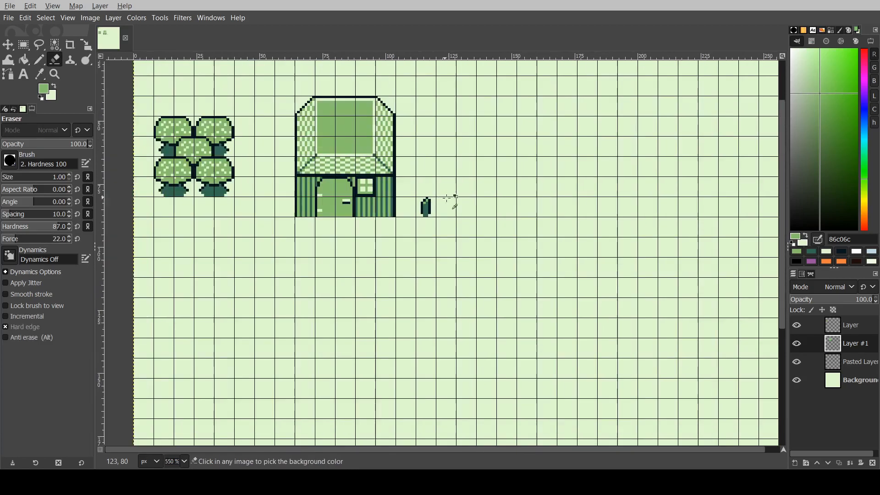
scroll(452, 202, "up", 2, "ctrl")
key("n")
scroll(375, 260, "up", 1, "ctrl")
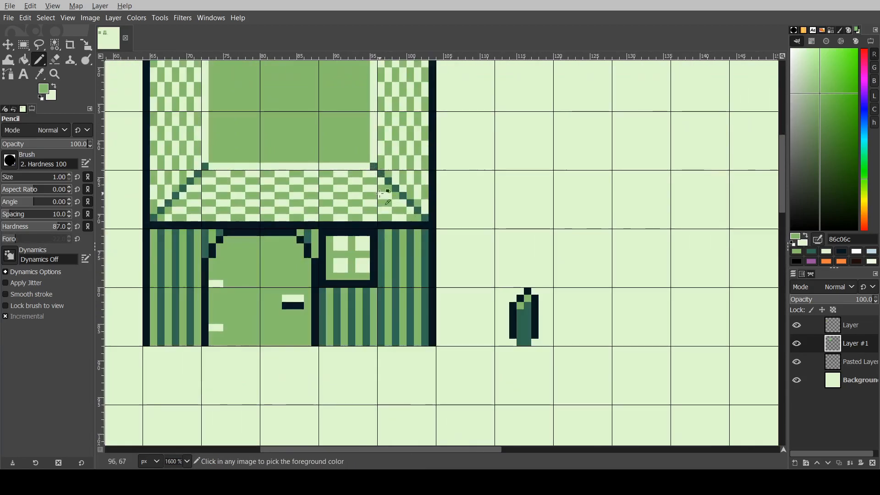
Step: Begin outlining a new small object in colour 071821 in the empty area below the house
left_click(376, 260, "ctrl")
scroll(375, 247, "down", 6, "ctrl")
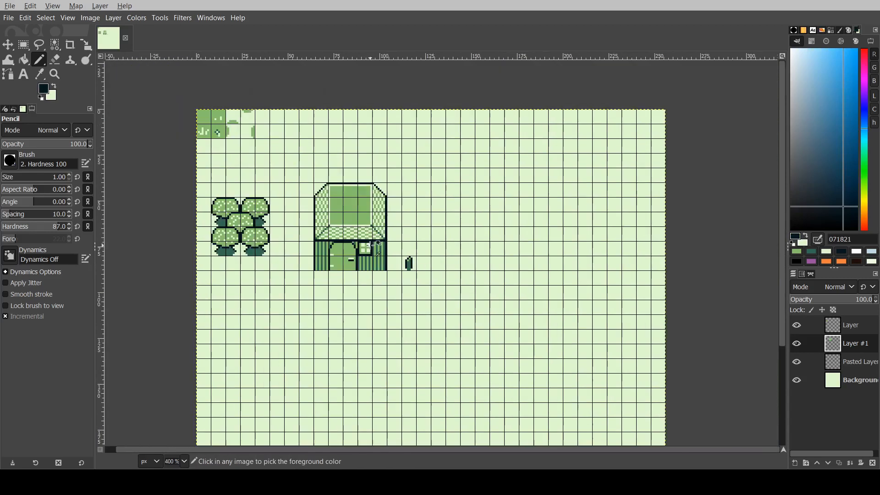
scroll(383, 238, "up", 6, "ctrl")
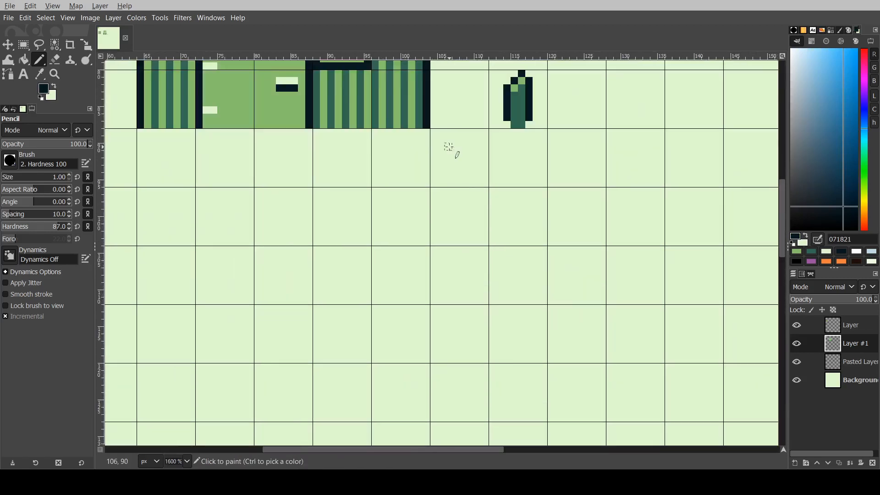
scroll(395, 208, "up", 1, "ctrl")
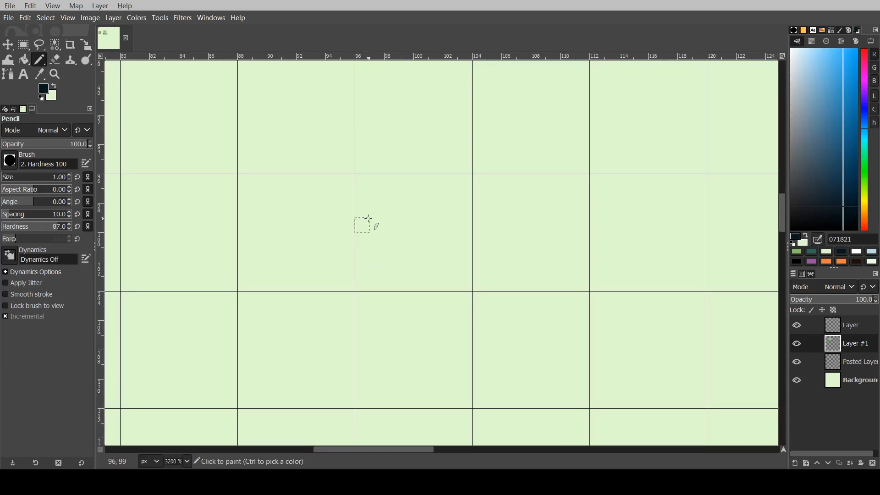
mouse_move(368, 207)
left_mouse_down()
mouse_move(408, 229)
mouse_move(346, 255)
left_mouse_up()
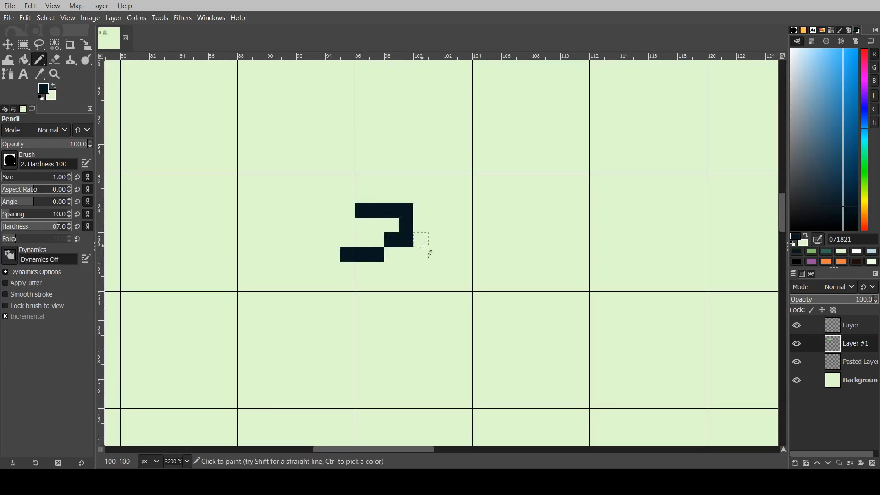
Step: Draw the pattern's dark 071821 outlines with the Pencil in the 8×8 px grid cell at 96, 96
left_click(406, 254)
left_click_drag(421, 240, 465, 254)
left_click_drag(406, 269, 454, 286)
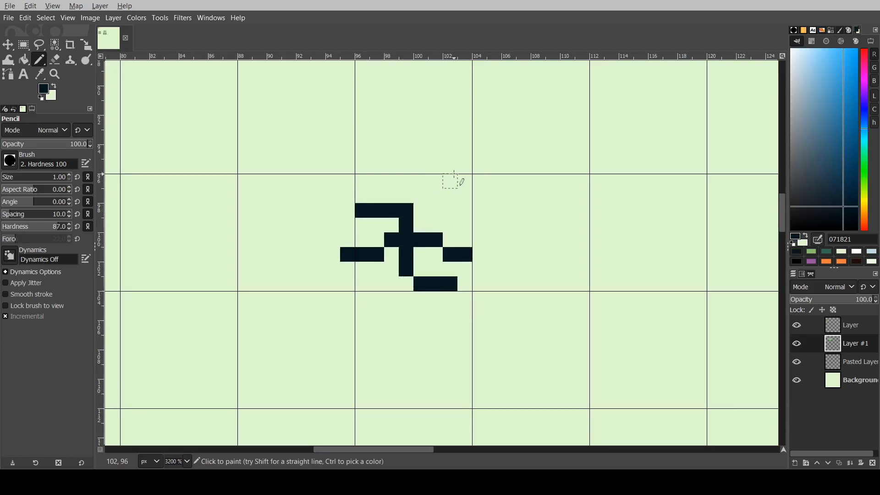
mouse_move(453, 174)
left_mouse_down()
mouse_move(405, 210)
mouse_move(479, 211)
left_mouse_up()
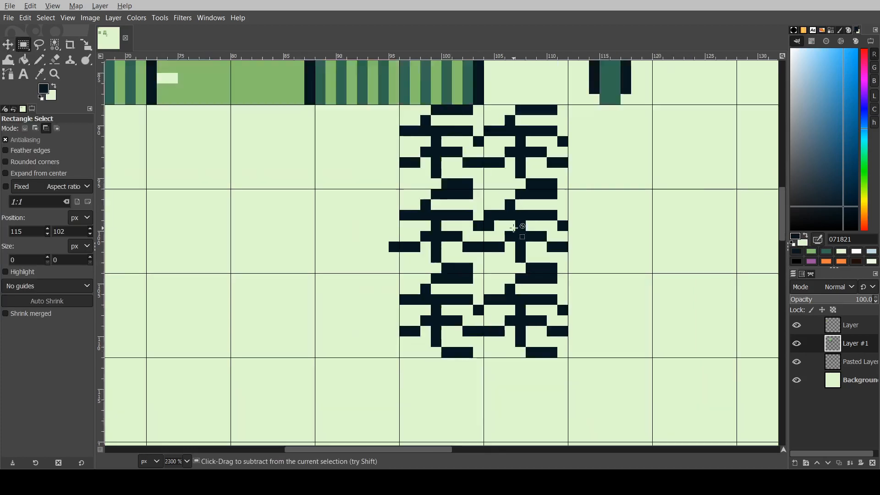
Step: Pencil extra dark pixels into the gaps where the repeated outline tiles meet
scroll(394, 232, "right", 1)
scroll(474, 266, "up", 3, "ctrl")
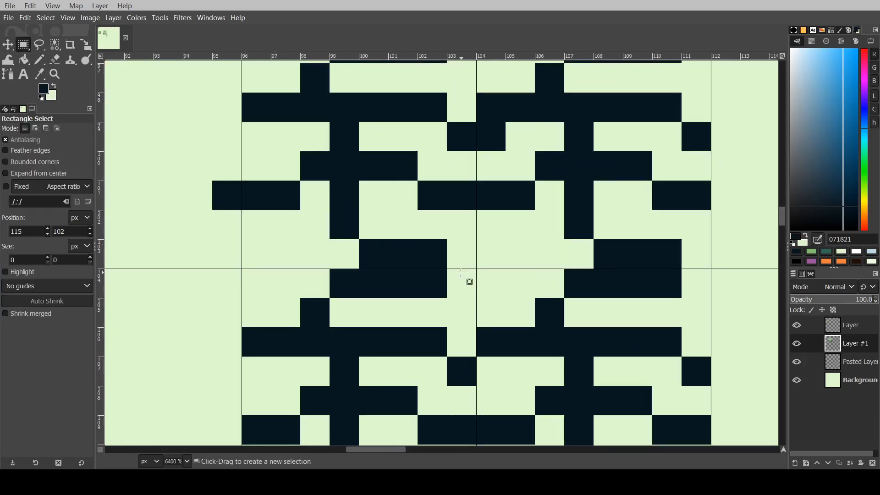
key("n")
left_click(432, 254)
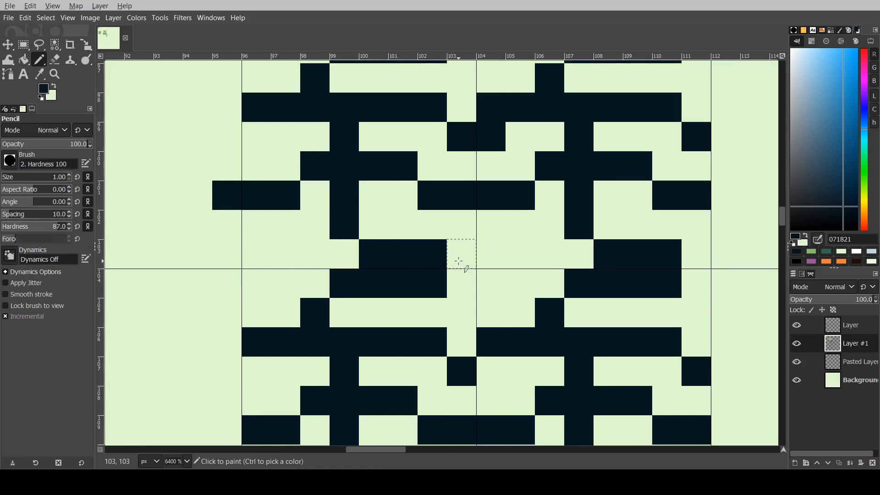
left_click_drag(459, 260, 522, 280)
scroll(556, 281, "down", 4, "ctrl")
scroll(529, 197, "up", 2, "ctrl")
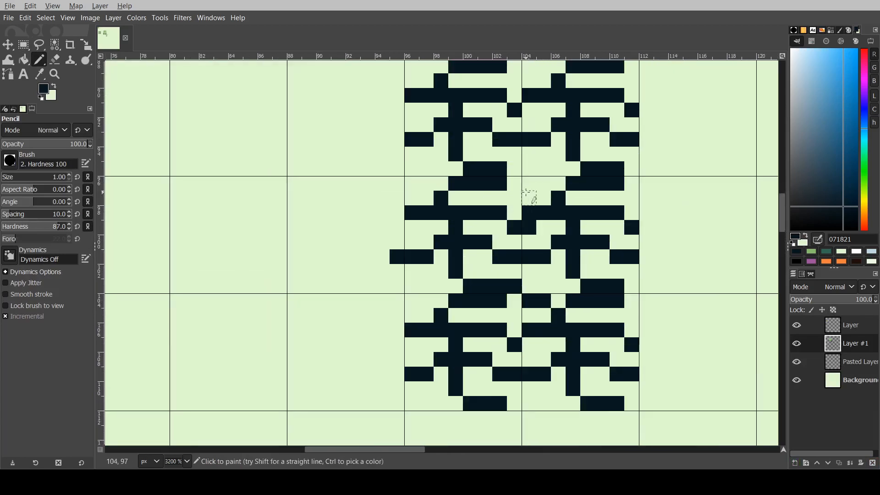
left_click(518, 171)
Step: Lay out the outline tile as a seamless three-by-three block below the house
scroll(589, 186, "down", 3, "ctrl")
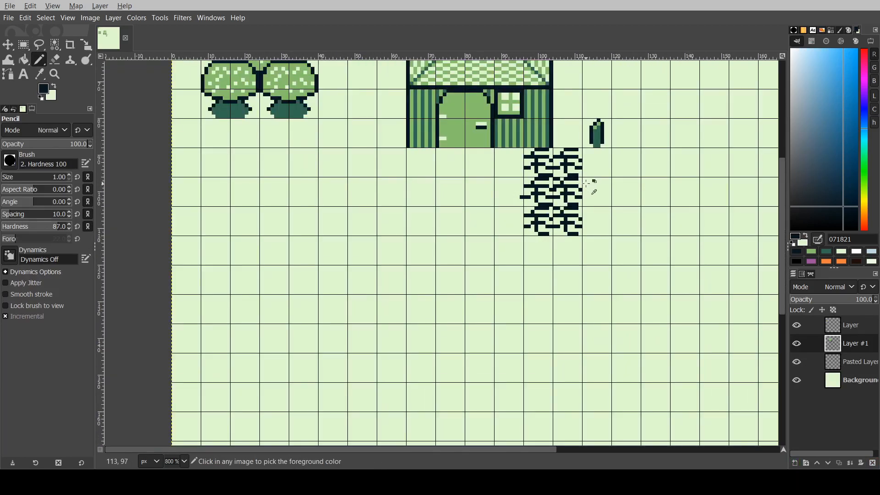
scroll(591, 188, "up", 2, "ctrl")
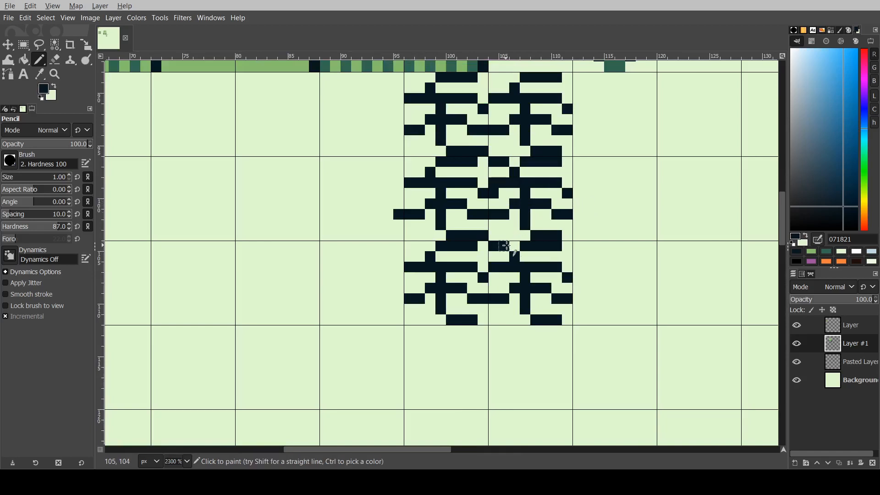
key("r")
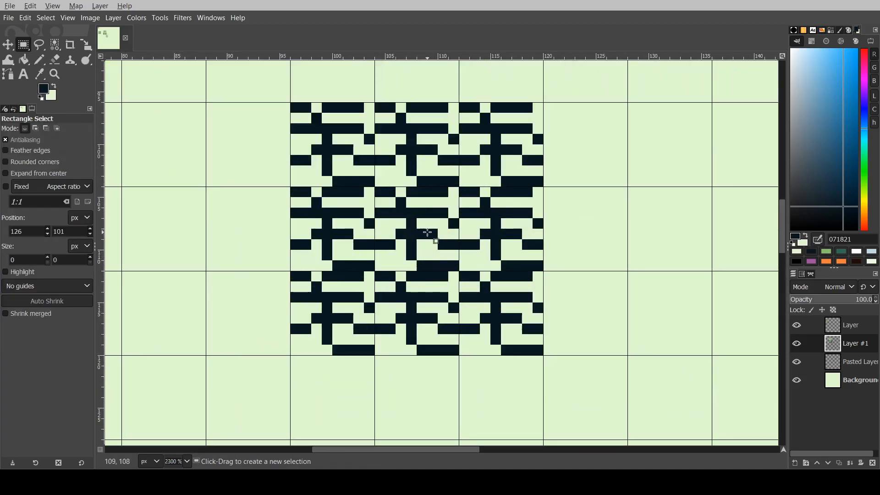
scroll(393, 212, "up", 1, "ctrl")
Step: Pick the dark green 306850 from the existing artwork as the foreground colour
key("n")
scroll(408, 243, "down", 4, "ctrl")
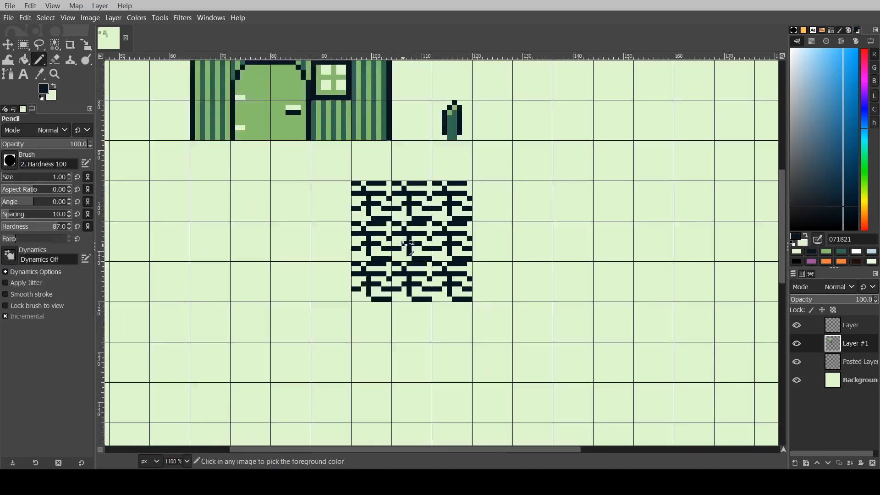
left_click(440, 159, "ctrl")
scroll(405, 235, "up", 3, "ctrl")
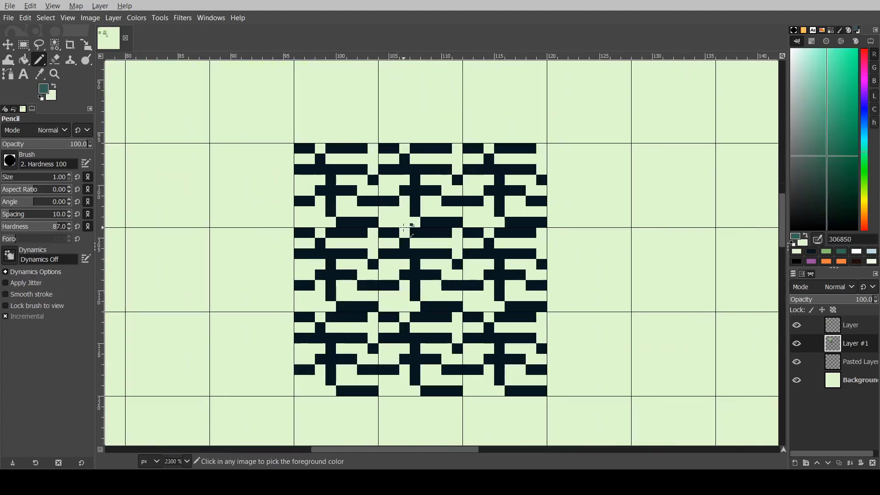
key("shift+b")
left_click(397, 270)
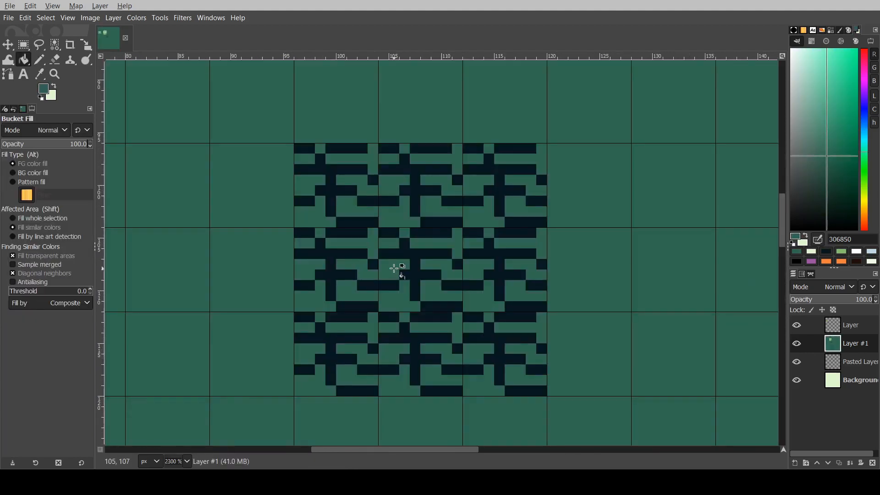
key("ctrl+z")
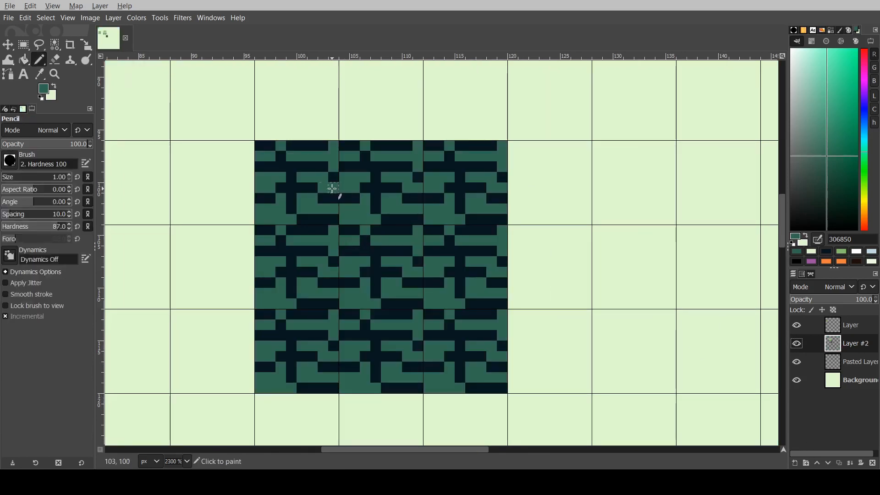
Step: Pick the mid green 86c06c from the striped house wall as the Pencil colour
scroll(338, 190, "down", 4, "ctrl")
scroll(313, 139, "up", 2, "ctrl")
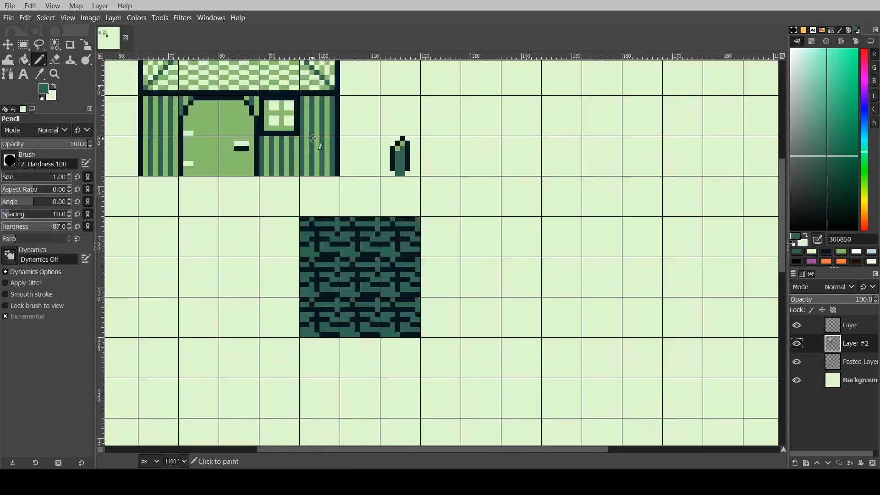
scroll(313, 139, "up", 2, "ctrl")
left_click(308, 160, "ctrl")
scroll(373, 365, "down", 1, "ctrl")
scroll(313, 267, "up", 2, "ctrl")
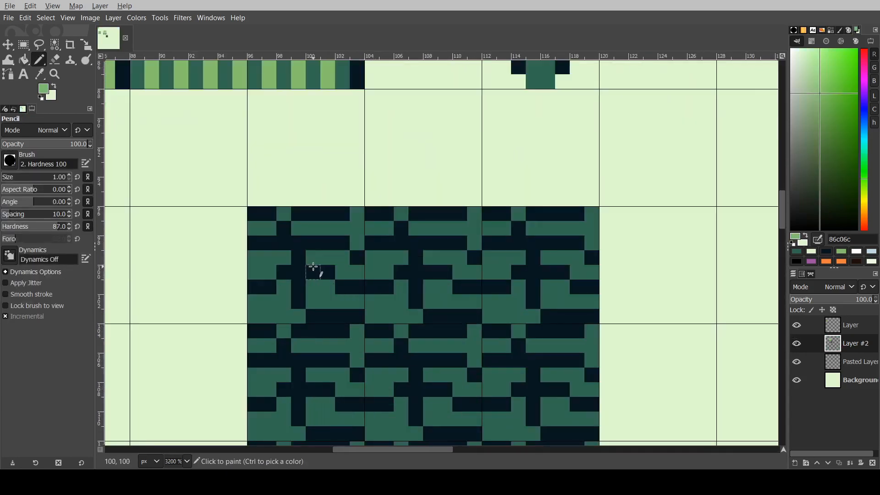
mouse_move(315, 261)
left_mouse_down()
mouse_move(330, 259)
mouse_move(317, 262)
left_mouse_up()
key("ctrl+z")
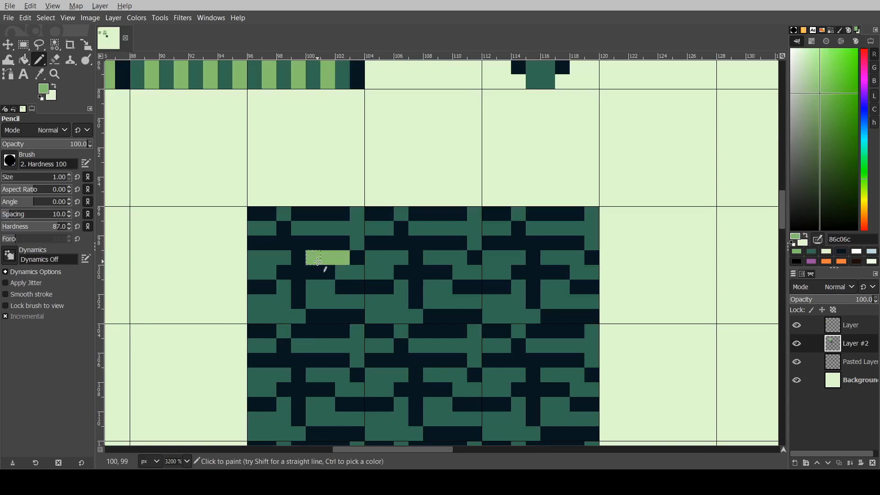
key("ctrl+z")
left_click(313, 256)
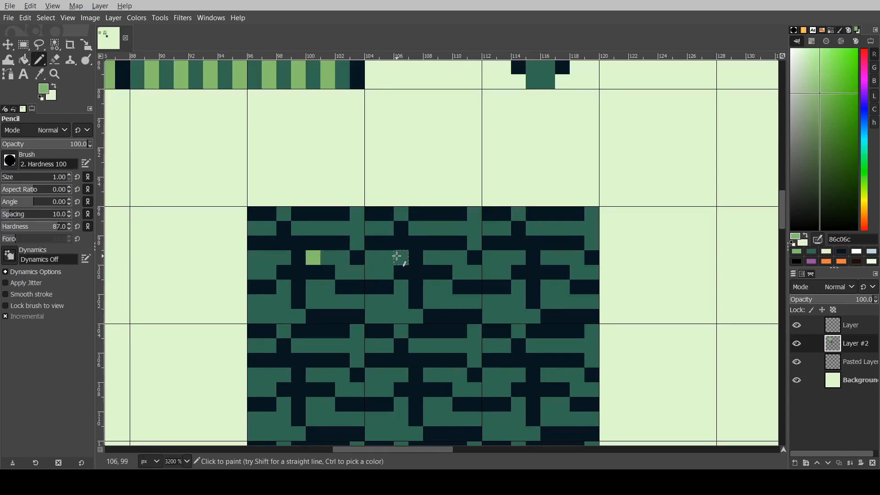
left_click(399, 257)
scroll(399, 257, "down", 1, "ctrl")
scroll(401, 256, "up", 1, "ctrl")
left_click(371, 251)
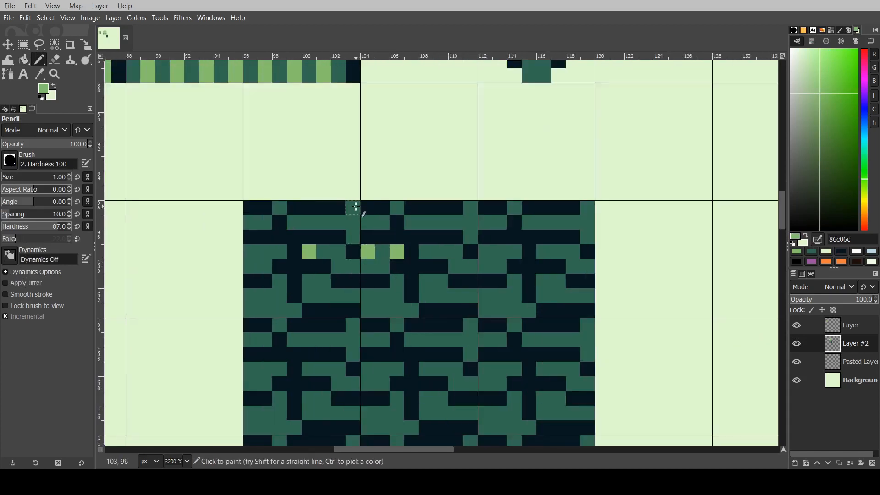
scroll(395, 270, "down", 2)
key("ctrl+z")
key("ctrl+z")
key("ctrl+z")
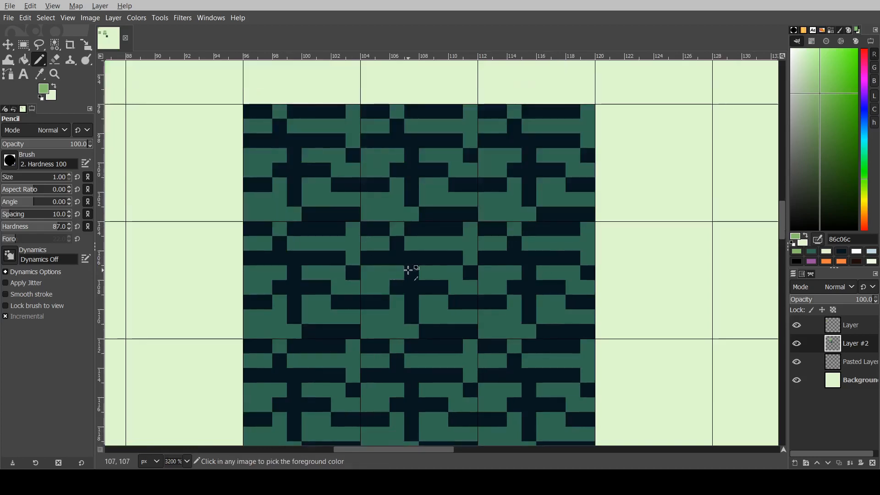
Step: Pencil scattered mid-green highlight pixels onto the dark green shapes of the block's central tile
scroll(438, 303, "up", 1, "ctrl")
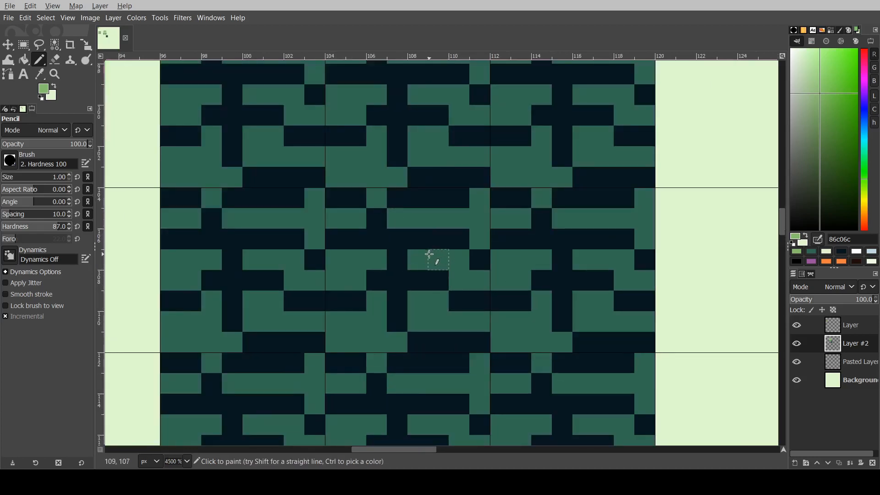
left_click(479, 198)
scroll(399, 281, "down", 2)
left_click(376, 210)
left_click(351, 224)
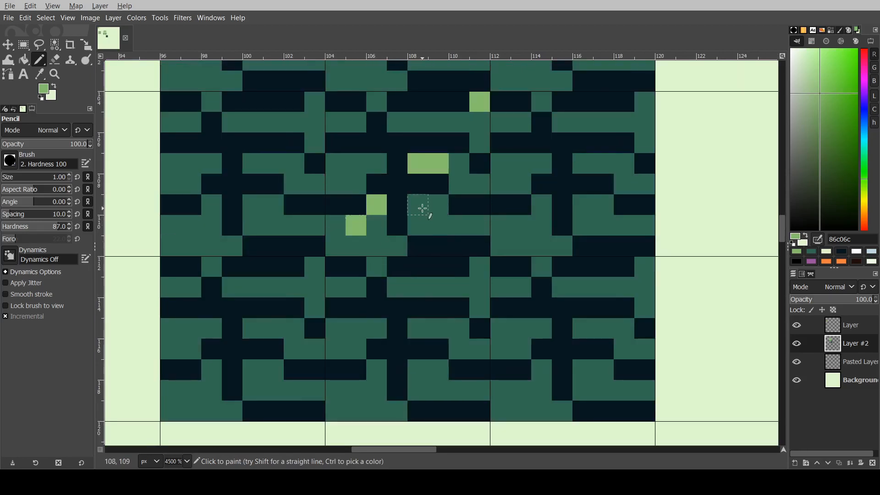
left_click_drag(421, 208, 439, 207)
left_click(474, 271)
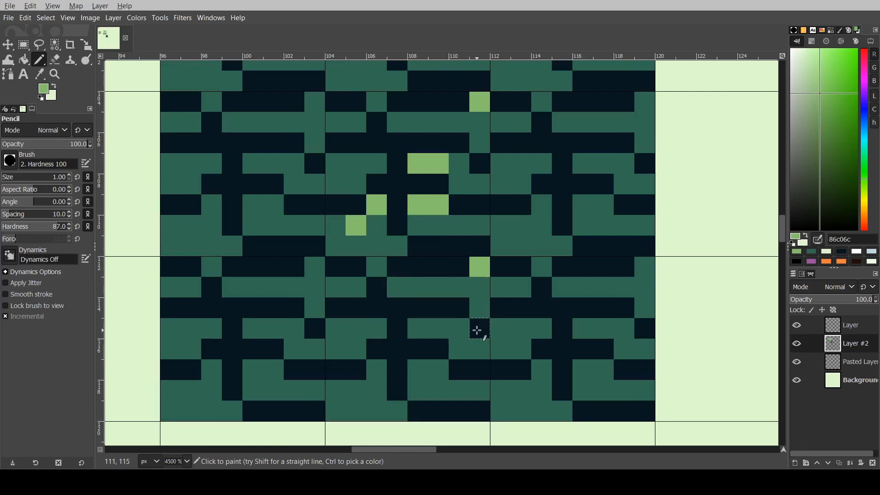
key("ctrl+z")
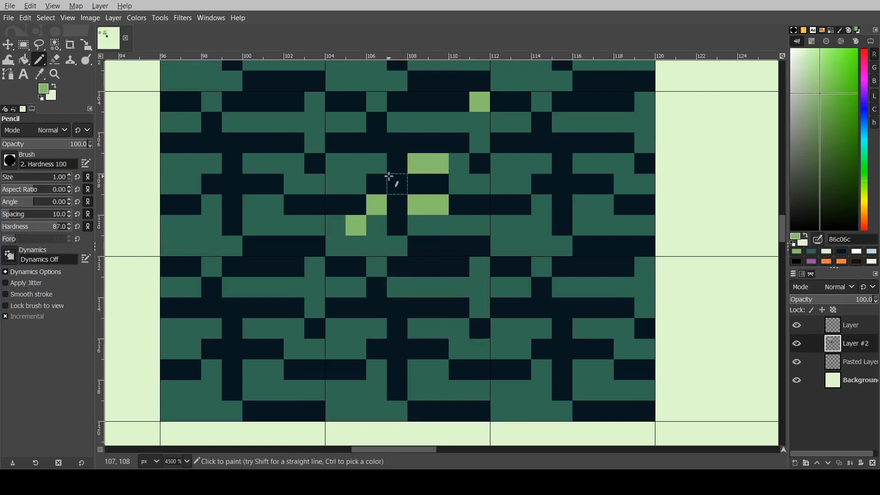
left_click(334, 164)
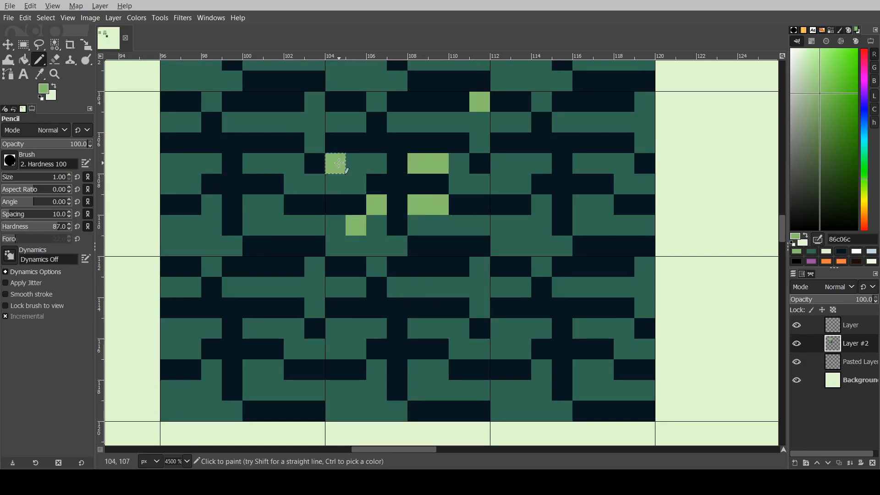
scroll(419, 177, "down", 2, "ctrl")
scroll(446, 154, "up", 2, "ctrl")
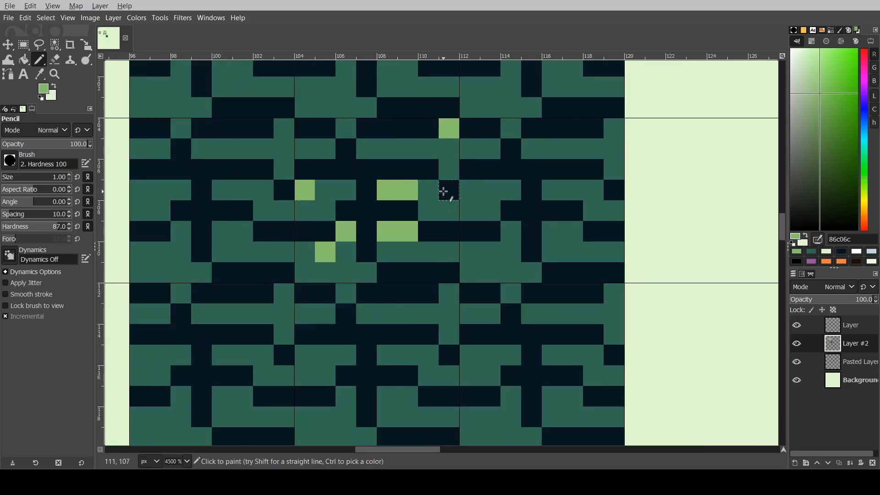
Step: Select the highlighted 8×8 px central tile at 104, 104 and copy it
scroll(463, 200, "down", 1, "ctrl")
scroll(464, 200, "down", 1, "ctrl")
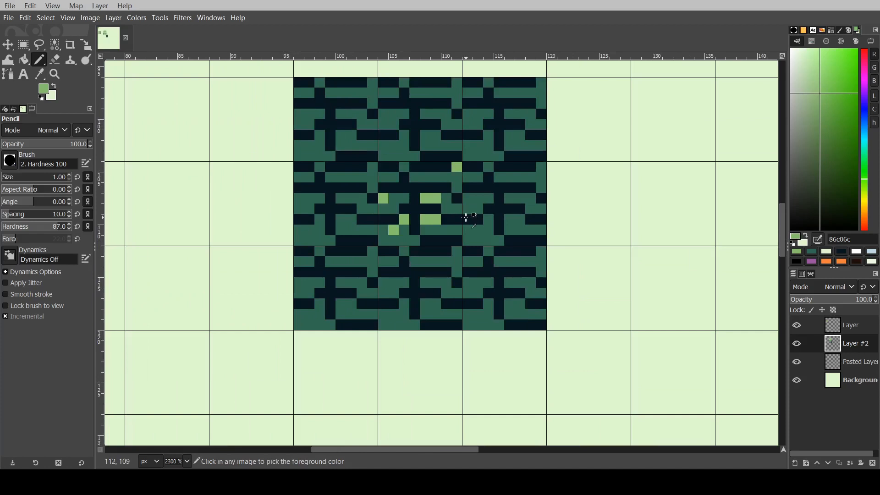
left_click(24, 45)
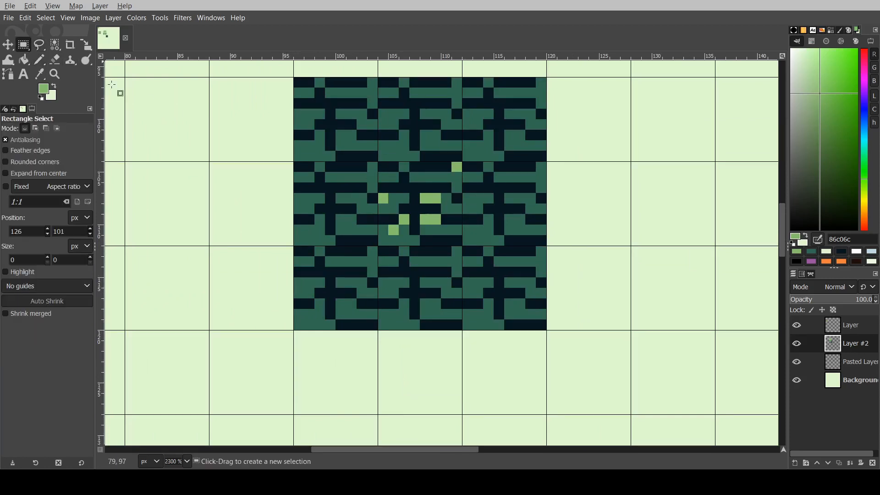
left_click_drag(382, 166, 461, 244)
key("ctrl+c")
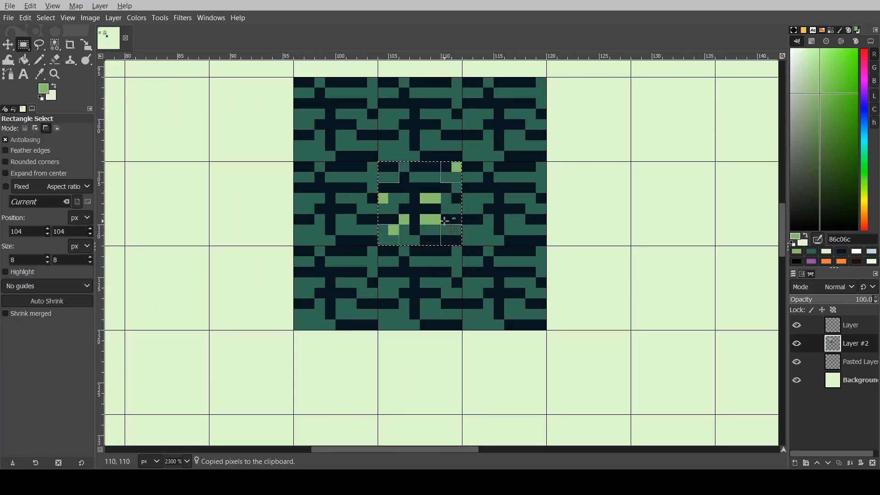
Step: Paste the highlighted tile over the eight surrounding tiles of the block and anchor the pasted pixels
key("ctrl+v")
left_click_drag(442, 207, 343, 284)
key("ctrl+v")
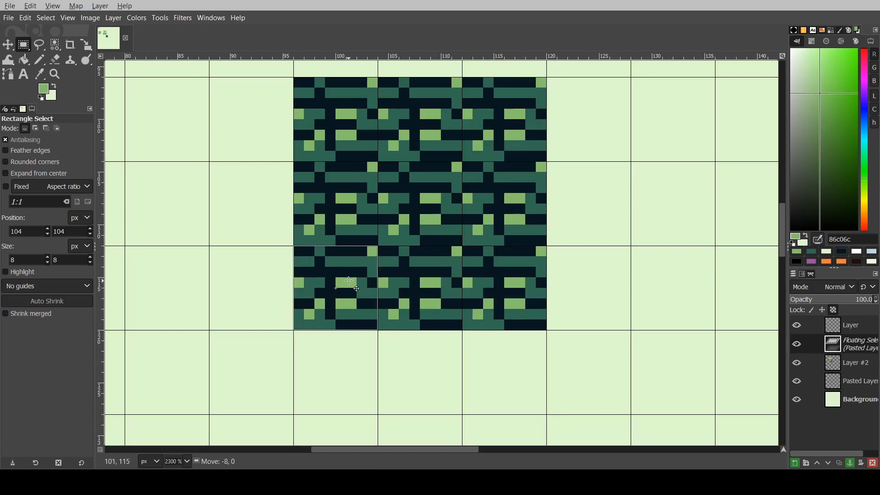
key("ctrl+h")
Step: Examine how the repeated highlighted tile looks up close and beside the house and bushes
scroll(424, 233, "down", 3, "ctrl")
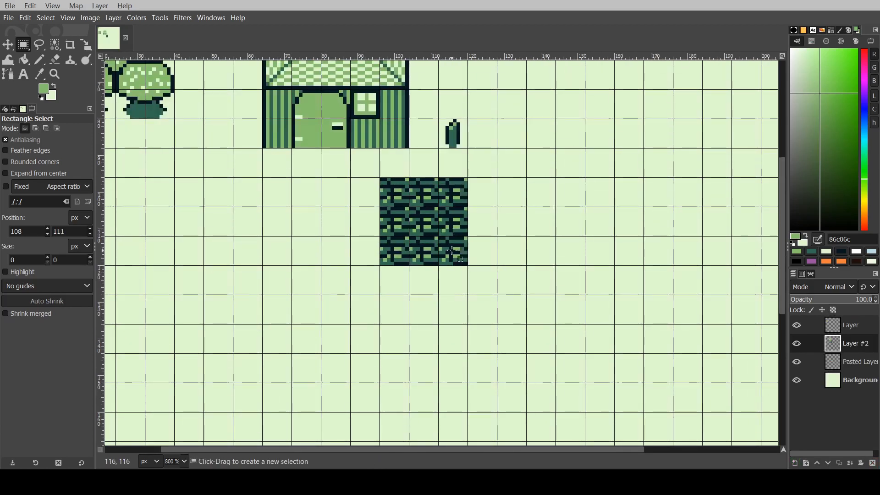
scroll(427, 241, "up", 4, "ctrl")
scroll(425, 233, "down", 1, "ctrl")
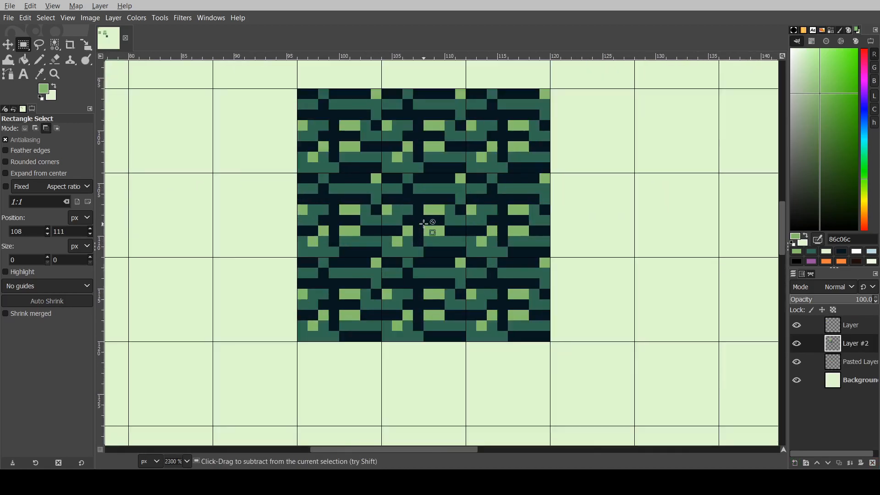
scroll(423, 223, "up", 2)
scroll(423, 223, "down", 1, "ctrl")
scroll(421, 225, "down", 3)
scroll(417, 224, "up", 1, "ctrl")
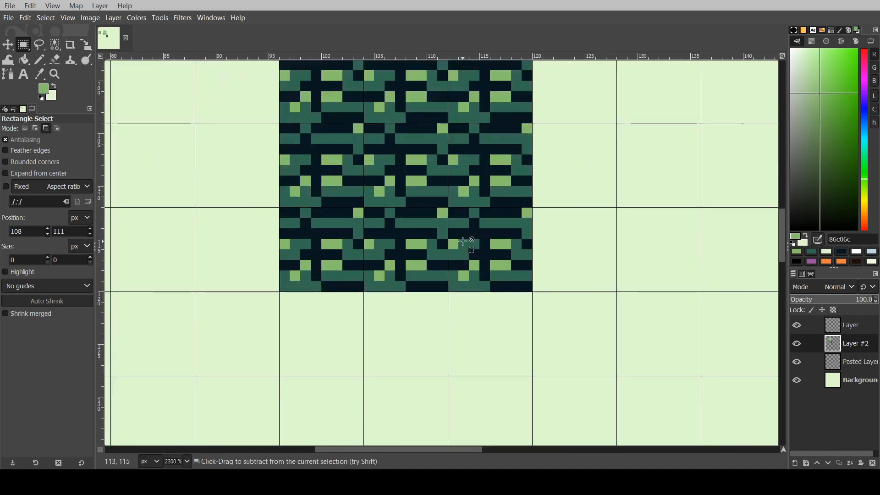
scroll(412, 226, "up", 3)
scroll(418, 230, "down", 2, "ctrl")
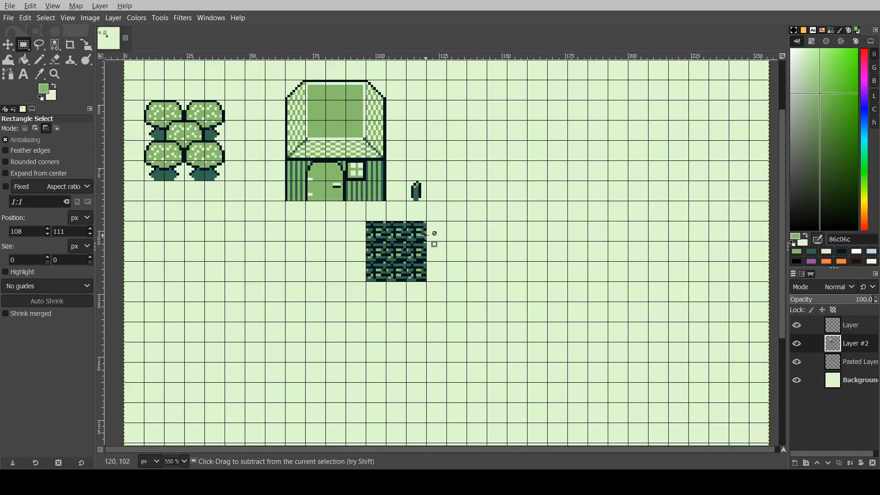
Step: Delete the top row of tiles from the three-by-three block using a 28×10 px rectangular selection at 96, 94
scroll(374, 268, "up", 2, "ctrl")
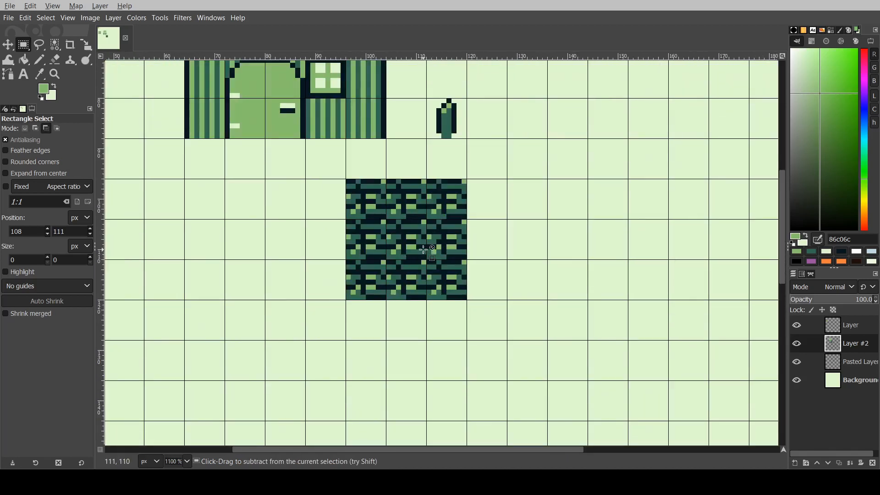
scroll(424, 249, "up", 1, "ctrl")
scroll(424, 249, "down", 3, "ctrl")
scroll(407, 214, "up", 3, "ctrl")
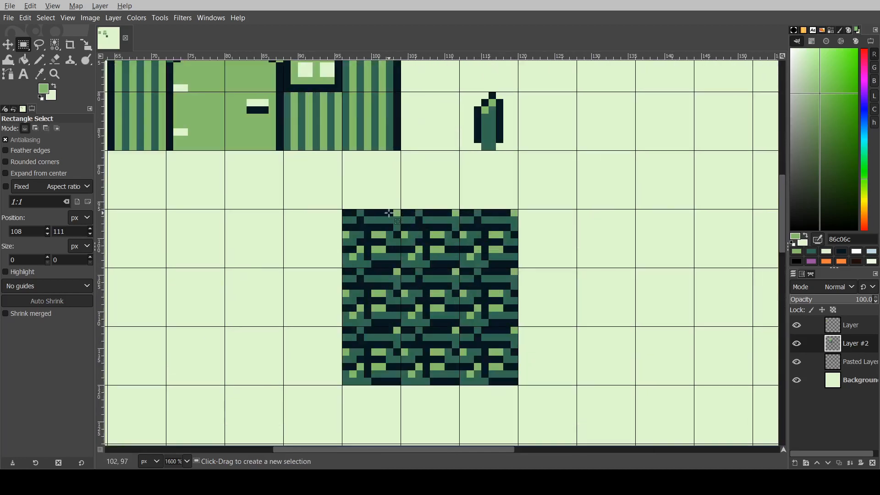
left_click_drag(342, 195, 545, 269)
key("Delete")
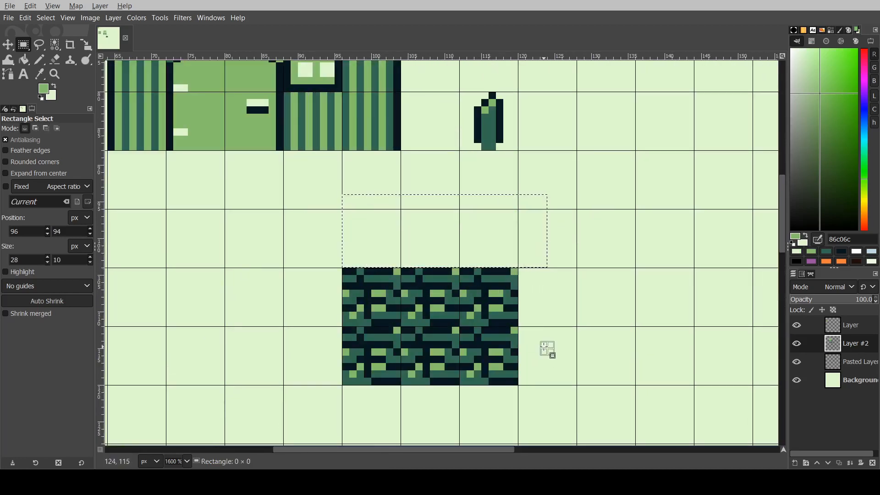
Step: Delete the remaining tiles around the central 8×8 px tile with rectangular selections and clear the selection
left_click_drag(576, 232, 461, 407)
key("Delete")
left_click_drag(306, 232, 400, 421)
key("Delete")
left_click_drag(474, 406, 386, 326)
left_click(501, 300)
scroll(433, 274, "up", 3, "ctrl")
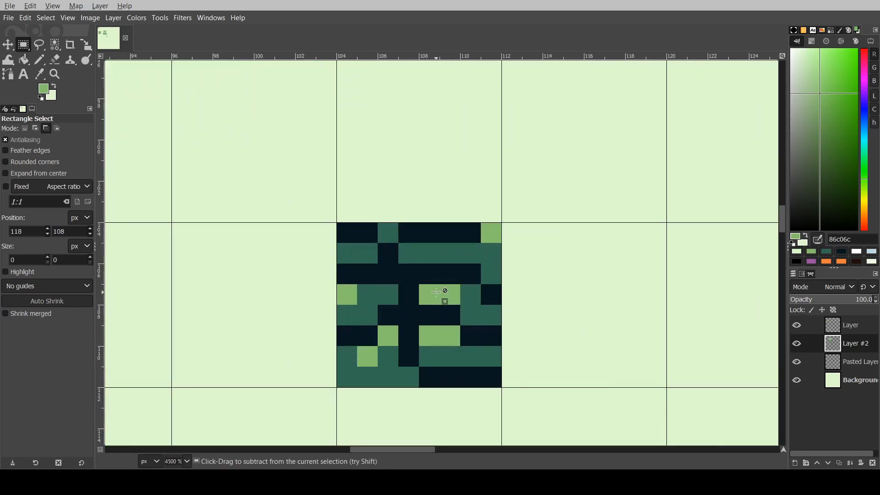
Step: Activate Bucket Fill and pick the lightest green, e0f8cf, from the canvas as the foreground colour
key("shift+b")
left_click(429, 275, "ctrl")
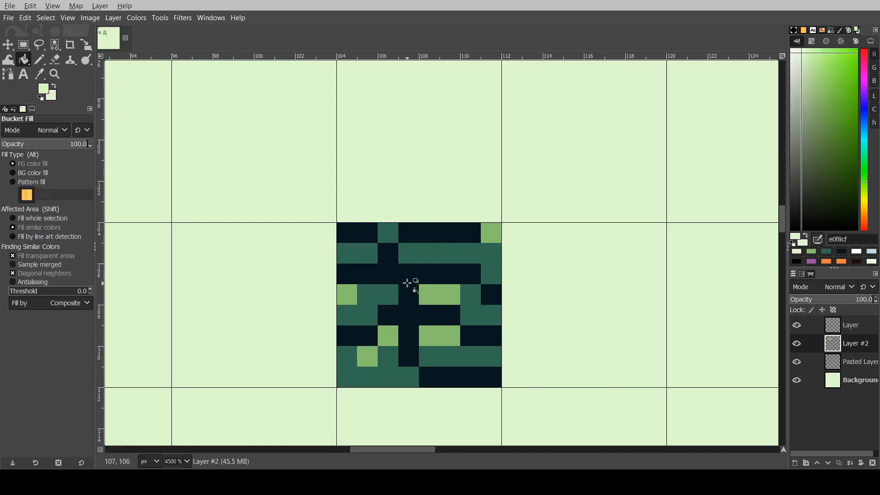
left_click(416, 272)
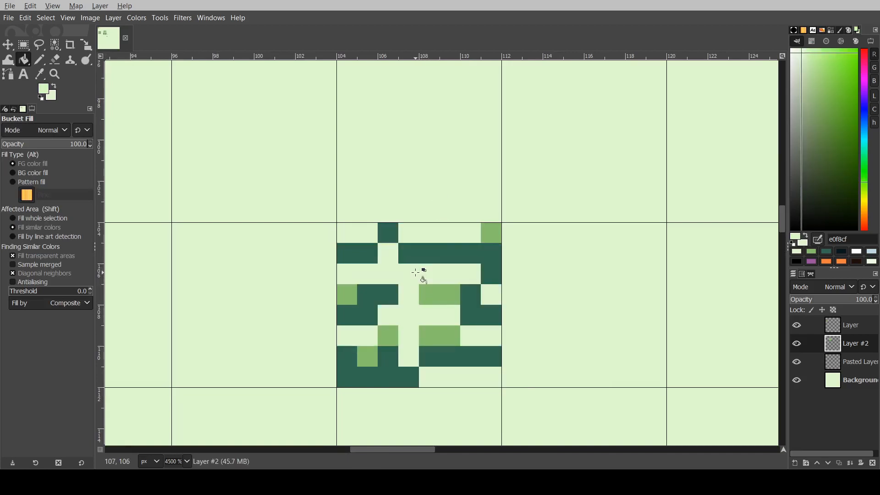
scroll(417, 273, "down", 3, "ctrl")
scroll(421, 273, "up", 2, "ctrl")
key("ctrl+z")
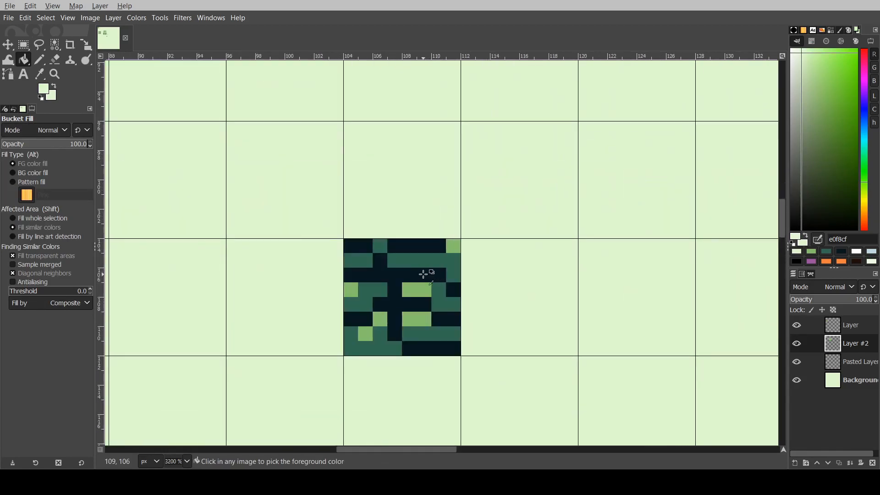
Step: Fill all light-green highlight pixels of the tile with the lightest green, e0f8cf
scroll(423, 273, "up", 2, "ctrl")
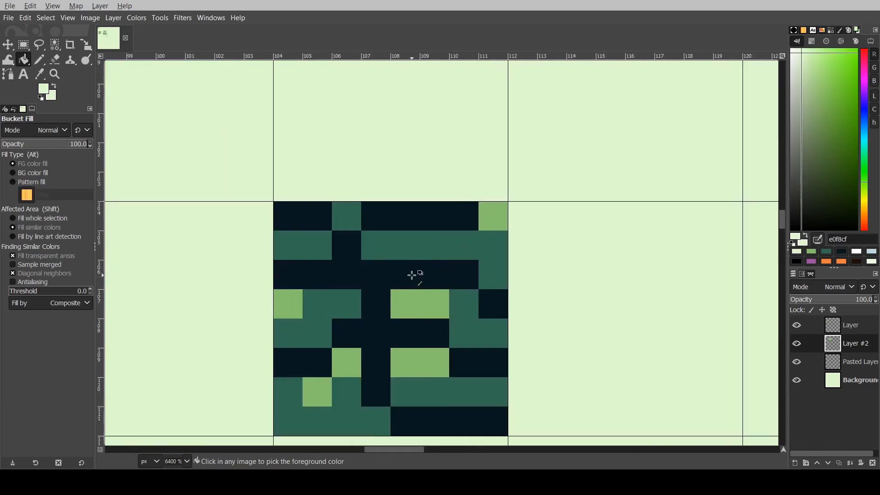
left_click(290, 300)
left_click(403, 364)
left_click(330, 386)
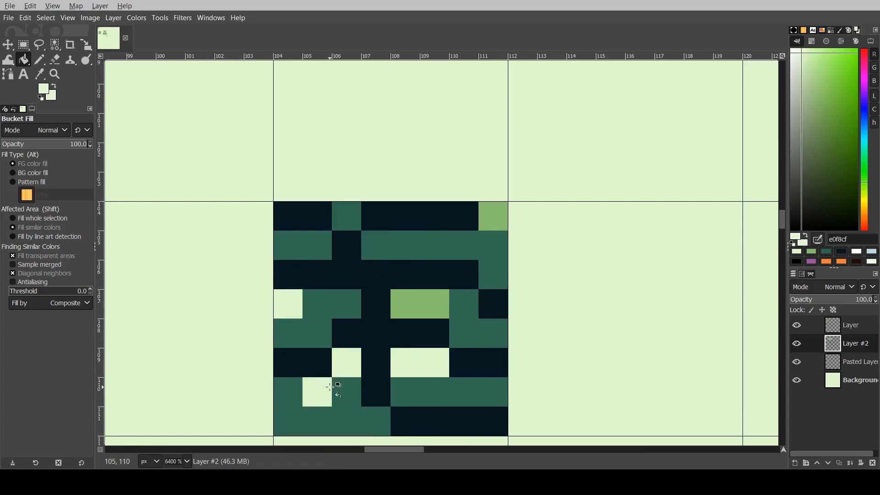
left_click(414, 303)
left_click(487, 215)
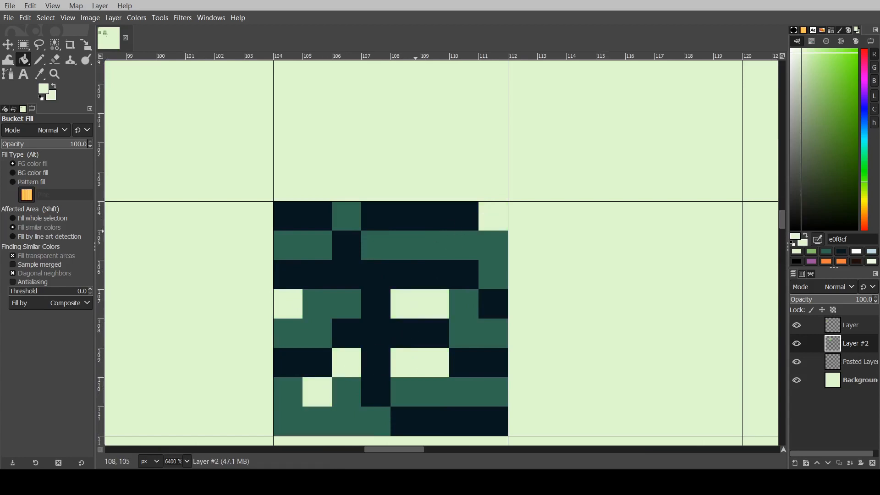
Step: Fill the tile's dark teal areas with the mid green 86c06c sampled from the house
scroll(403, 233, "down", 2, "ctrl")
left_click(325, 92, "ctrl")
scroll(412, 255, "up", 3, "ctrl")
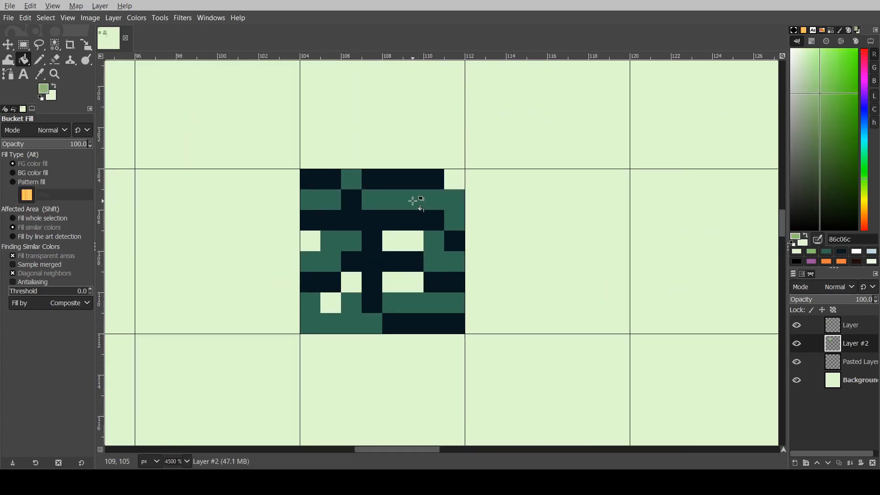
left_click(413, 200)
left_click(339, 253)
left_click(442, 308)
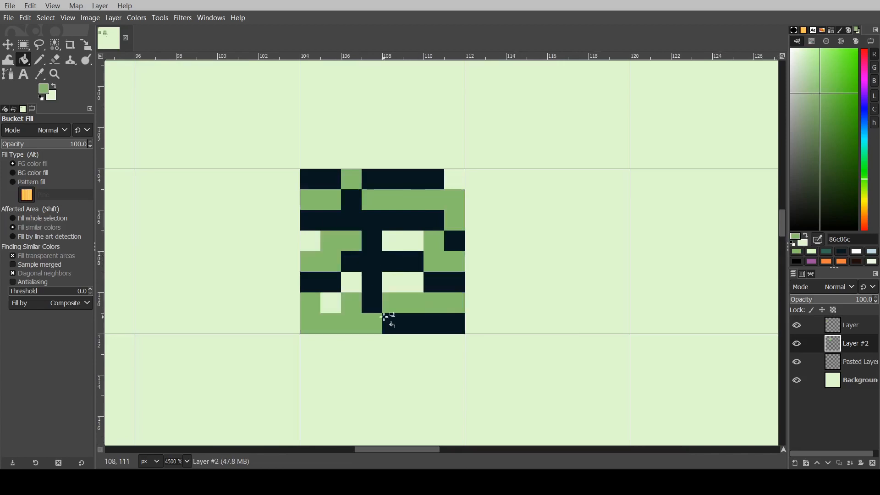
Step: Fill the tile's near-black areas with the dark teal 306850 sampled from the house wall and compare the tile with the house
scroll(362, 251, "down", 3, "ctrl")
left_click(314, 67, "ctrl")
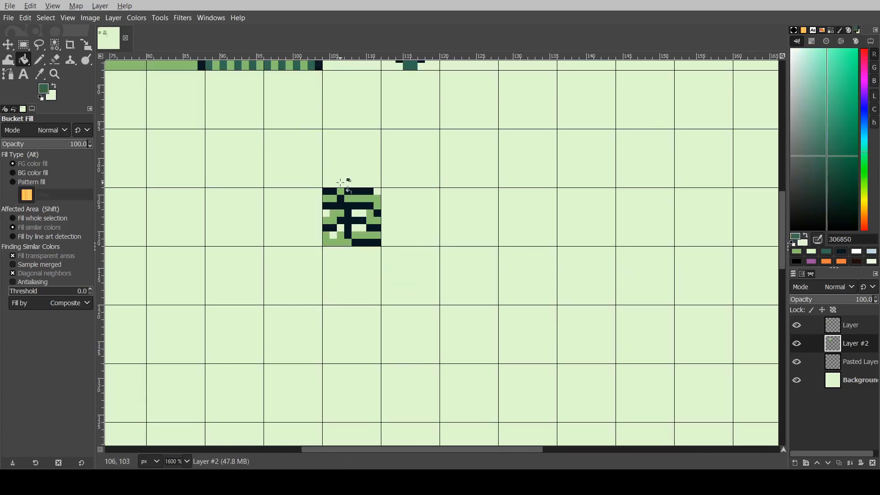
left_click(362, 191)
scroll(369, 190, "down", 2, "ctrl")
scroll(370, 191, "down", 1, "ctrl")
scroll(370, 192, "up", 4, "ctrl")
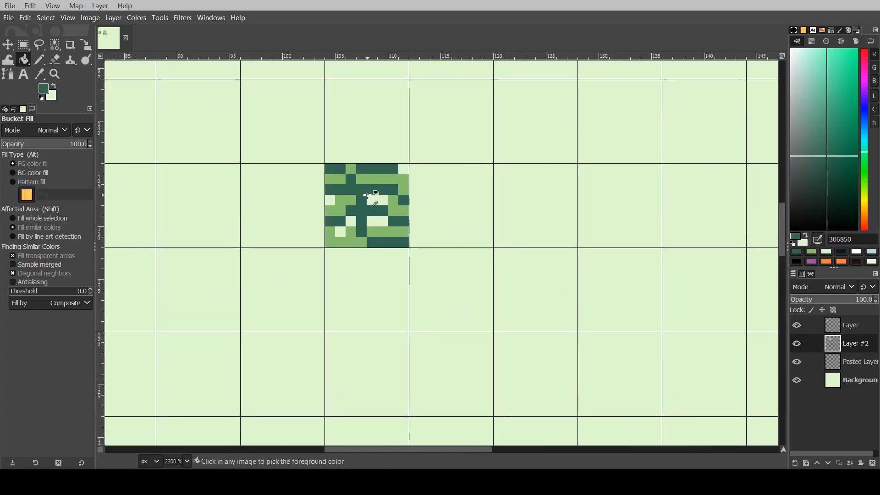
scroll(373, 192, "down", 5, "ctrl")
scroll(382, 194, "up", 3)
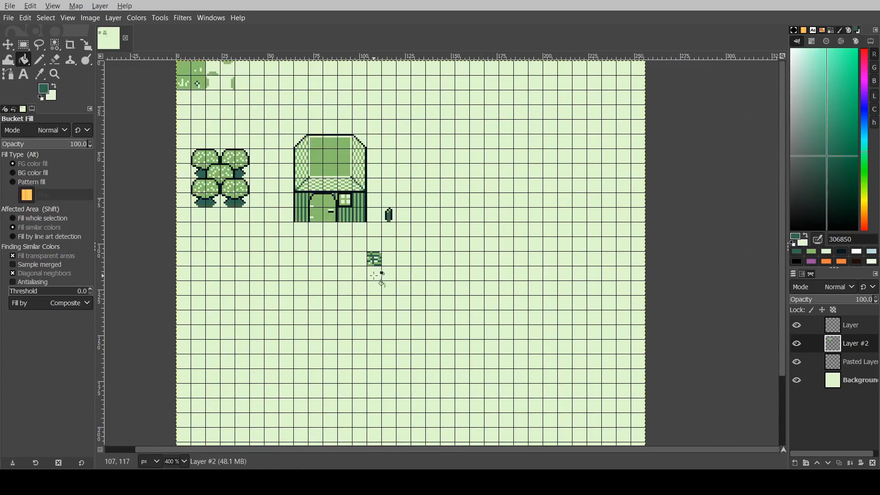
scroll(374, 276, "up", 3, "ctrl")
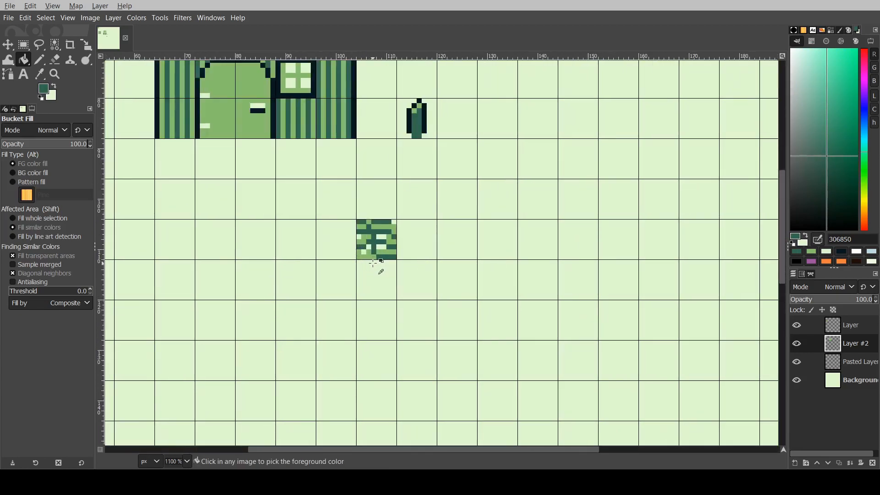
Step: Move the recoloured tile into the grid cell at 32, 8 beside the grass tiles by cutting, pasting and anchoring it
scroll(373, 262, "down", 2, "ctrl")
key("m")
key("r")
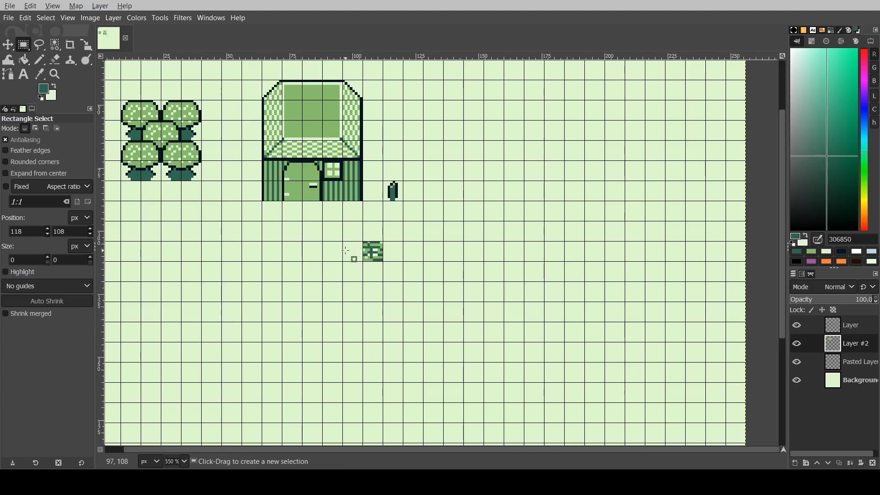
left_click_drag(360, 235, 398, 269)
key("ctrl+c")
key("ctrl+v")
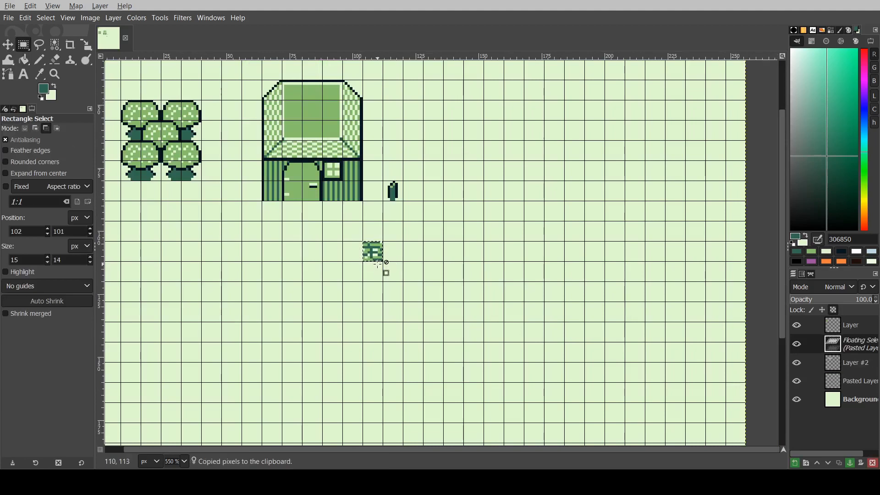
scroll(391, 271, "up", 3)
left_click(405, 320)
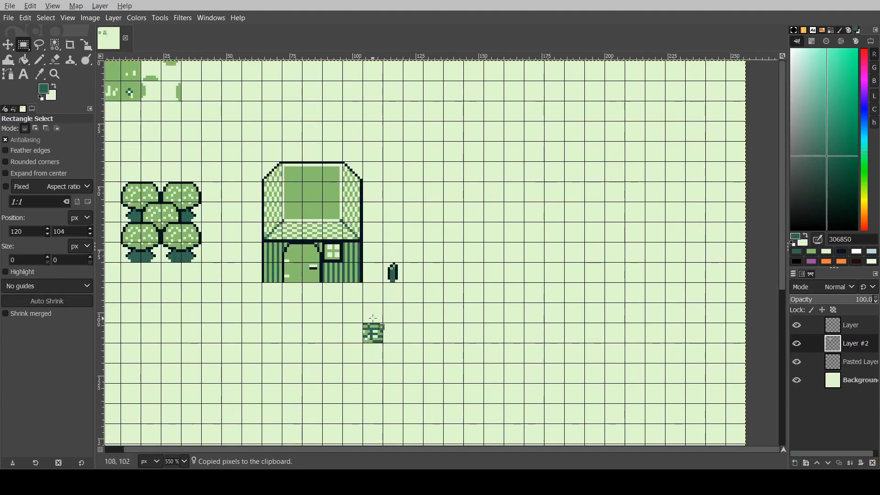
left_click_drag(351, 305, 203, 102)
key("ctrl+x")
key("ctrl+v")
left_click(223, 96)
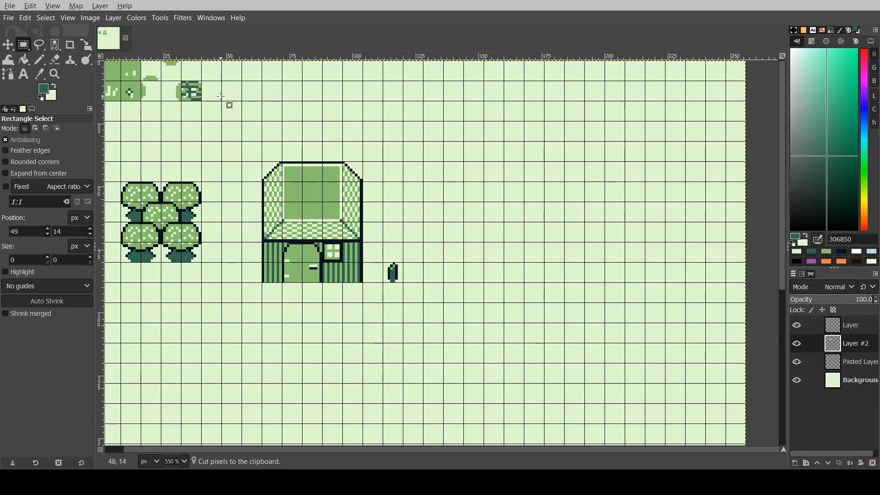
Step: Save the image as Tileset.xcf and export it over Tileset.png
scroll(186, 105, "down", 2, "ctrl")
scroll(124, 91, "up", 2, "ctrl")
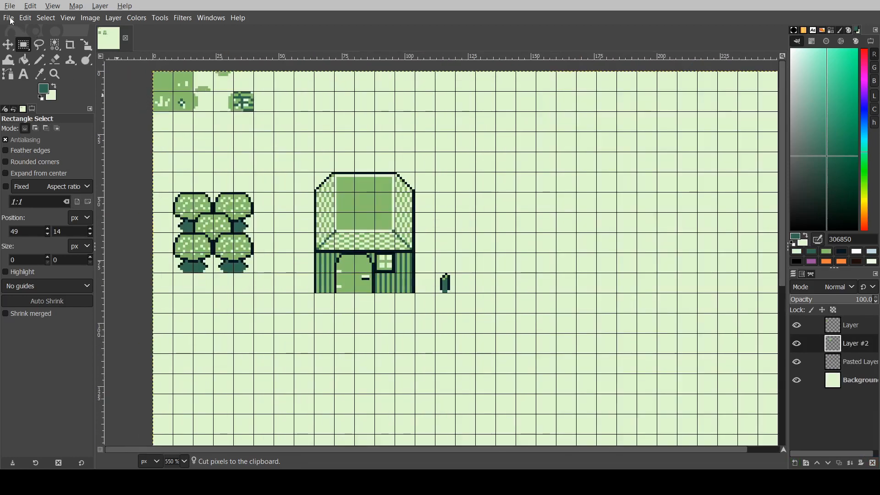
key("ctrl+s")
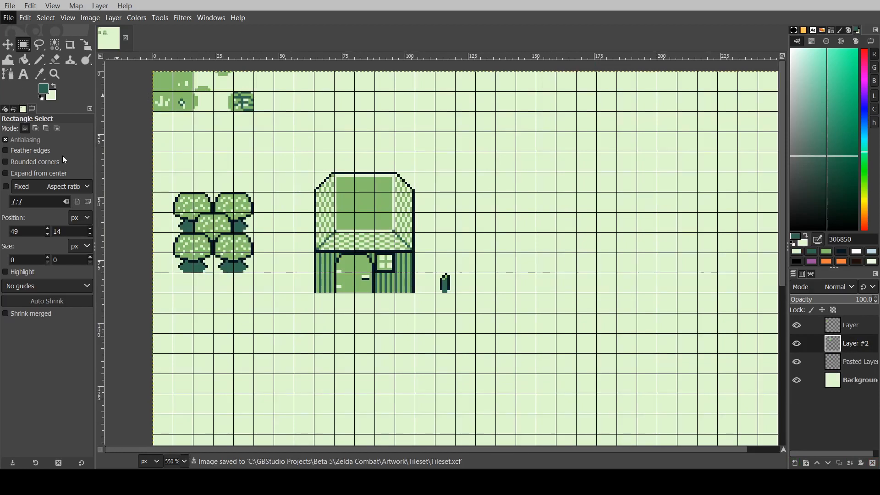
key("ctrl+e")
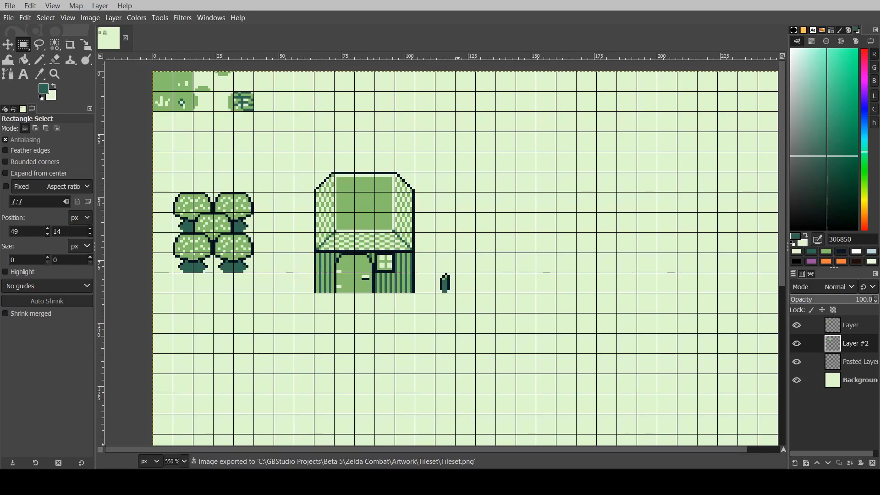
Step: Switch to Tiled with Map3.tmx open and select the house tiles in Tileset_1 as the stamp
key("alt+Tab")
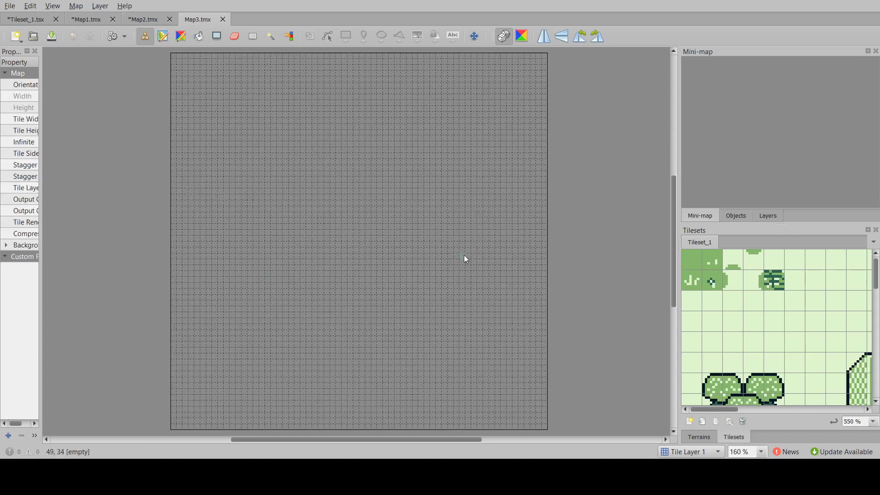
left_click_drag(733, 405, 744, 408)
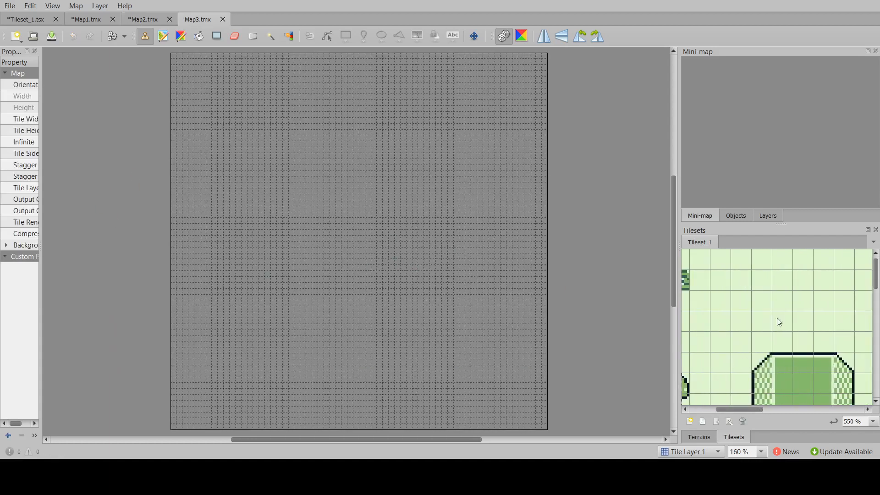
scroll(769, 310, "down", 2, "ctrl")
left_click_drag(768, 307, 810, 371)
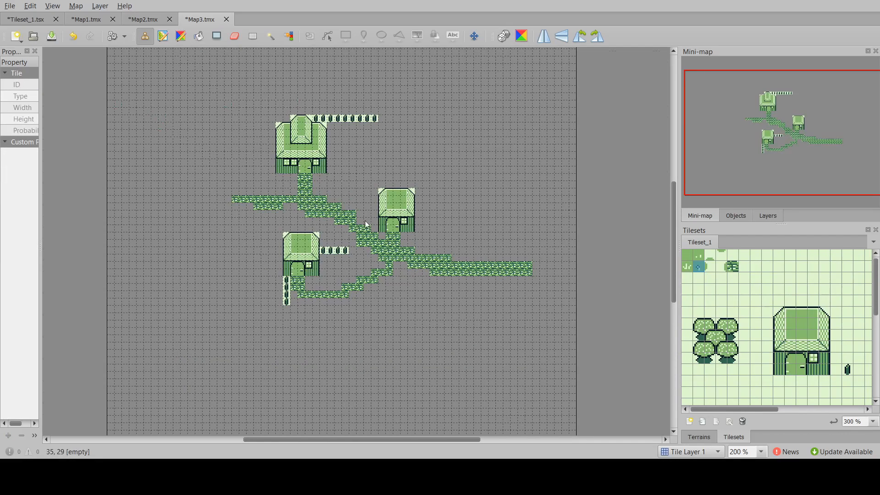
Step: Examine the layout of the houses, fence posts and textured paths on Map3
scroll(351, 230, "up", 1, "ctrl")
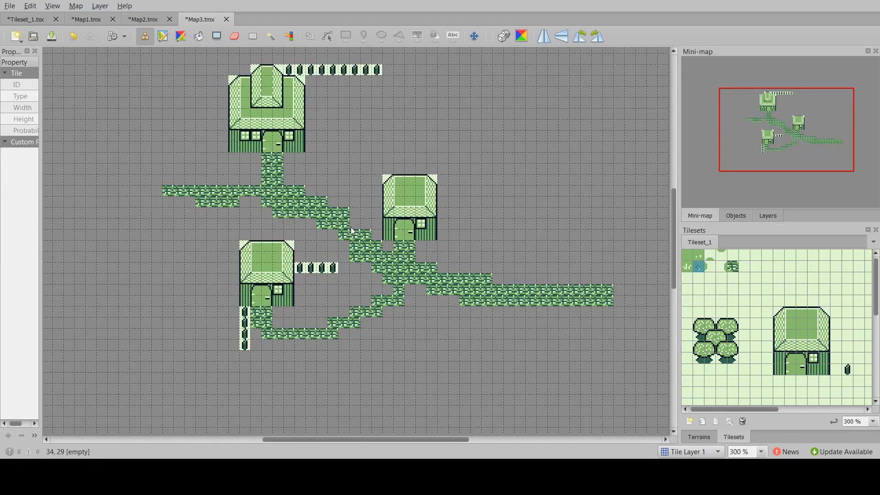
scroll(306, 160, "down", 1, "ctrl")
scroll(290, 138, "up", 2, "ctrl")
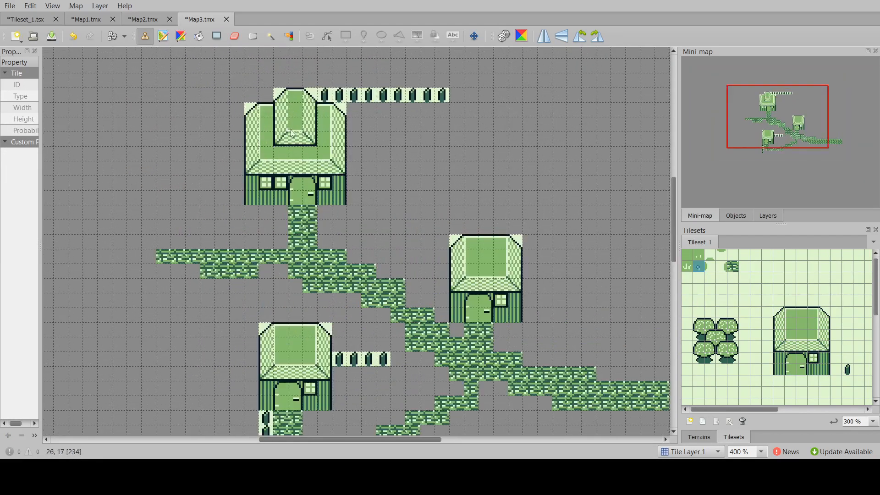
scroll(293, 134, "down", 2)
scroll(443, 266, "down", 2, "ctrl")
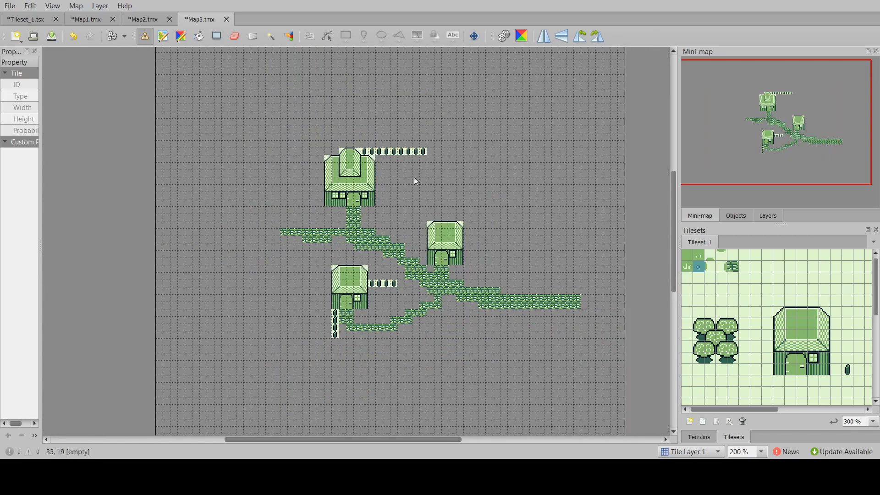
scroll(417, 157, "up", 3, "ctrl")
scroll(451, 162, "down", 4, "ctrl")
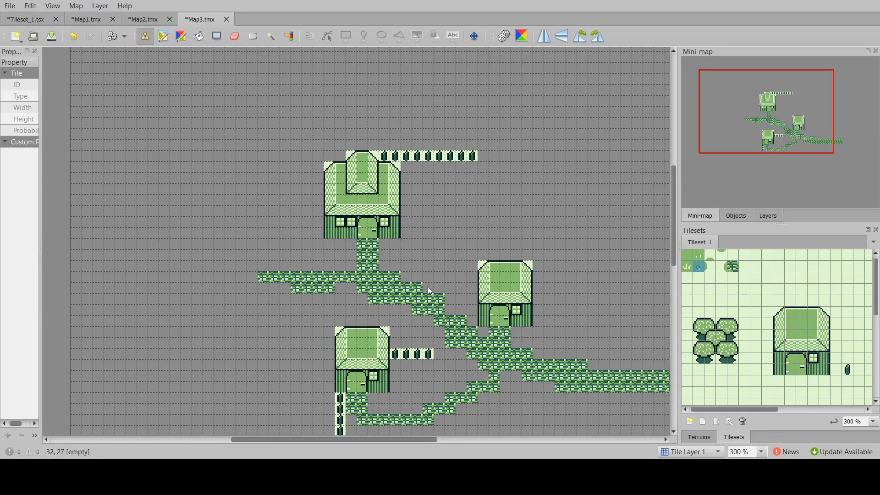
scroll(458, 288, "up", 1, "ctrl")
scroll(452, 259, "up", 1, "ctrl")
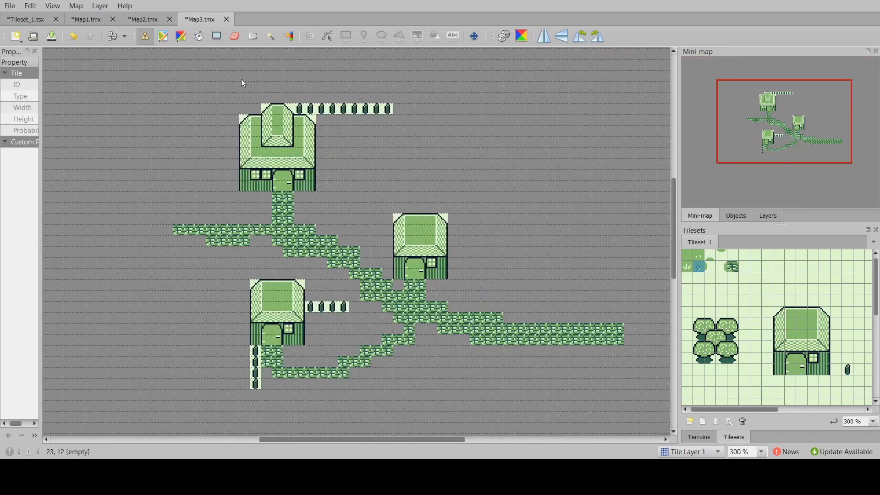
Step: Select a rectangular block of bush tiles along Map2's upper edge and return to Map3
left_click(144, 20)
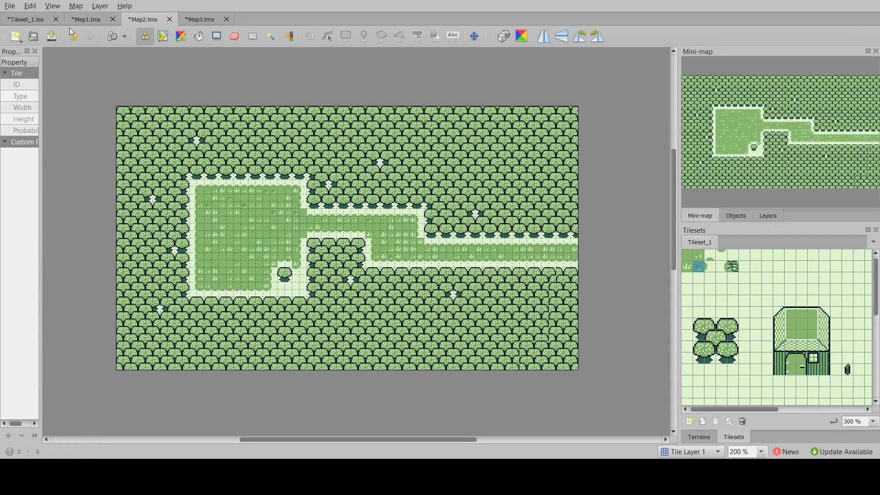
left_click(252, 36)
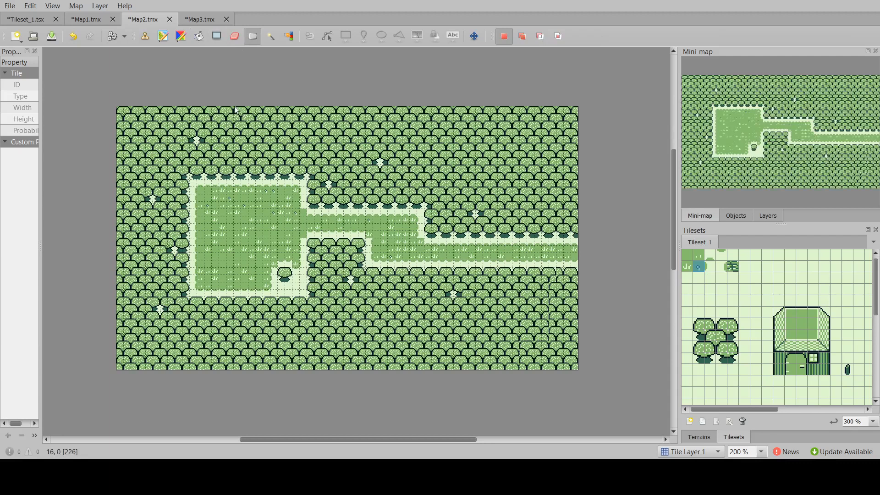
left_click_drag(234, 110, 277, 185)
key("ctrl+Tab")
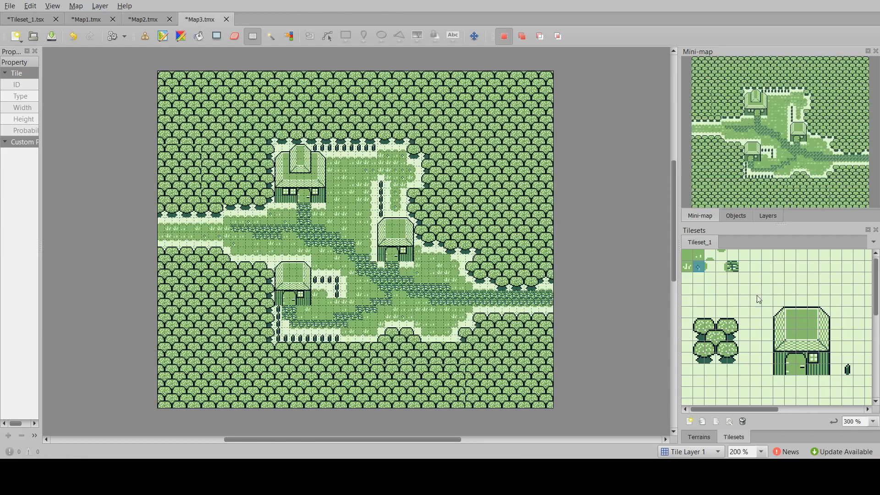
Step: Examine the Map3 village with its surrounding bush forest, grass, paths and fences up close
scroll(758, 296, "down", 1)
scroll(758, 288, "up", 1)
scroll(268, 227, "up", 1, "ctrl")
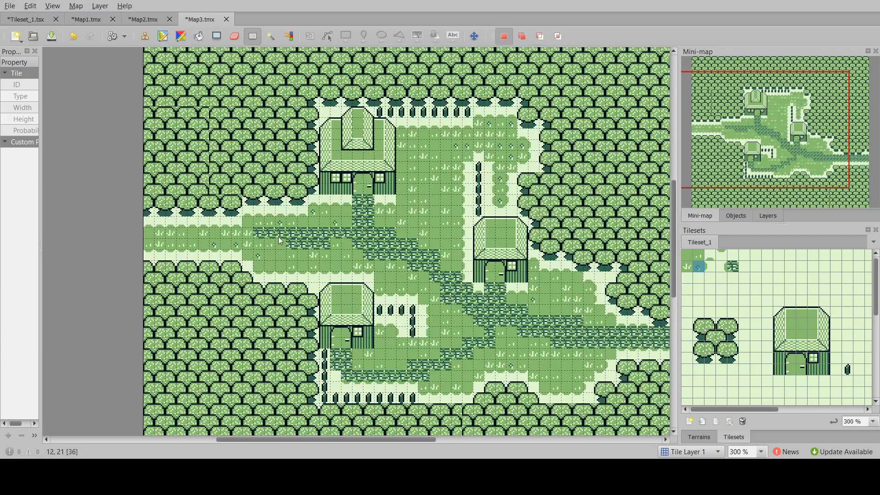
scroll(281, 240, "down", 2)
scroll(334, 343, "up", 1)
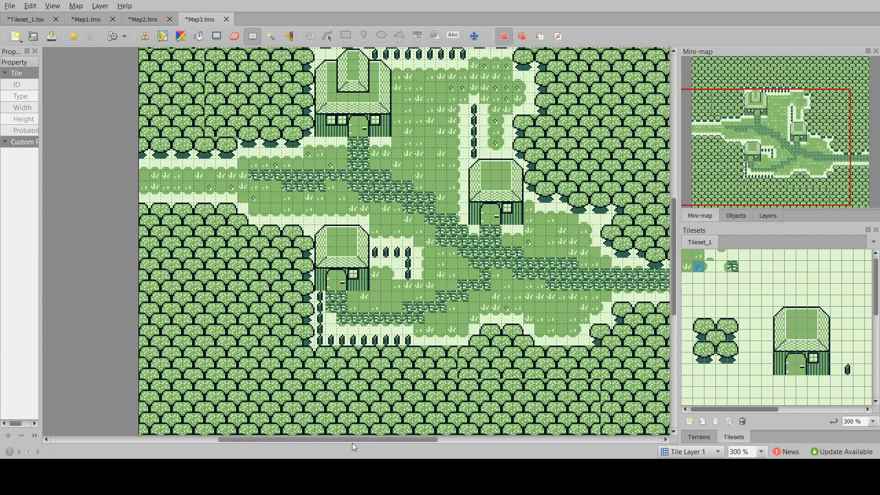
scroll(316, 257, "right", 3, "shift")
scroll(298, 169, "up", 1)
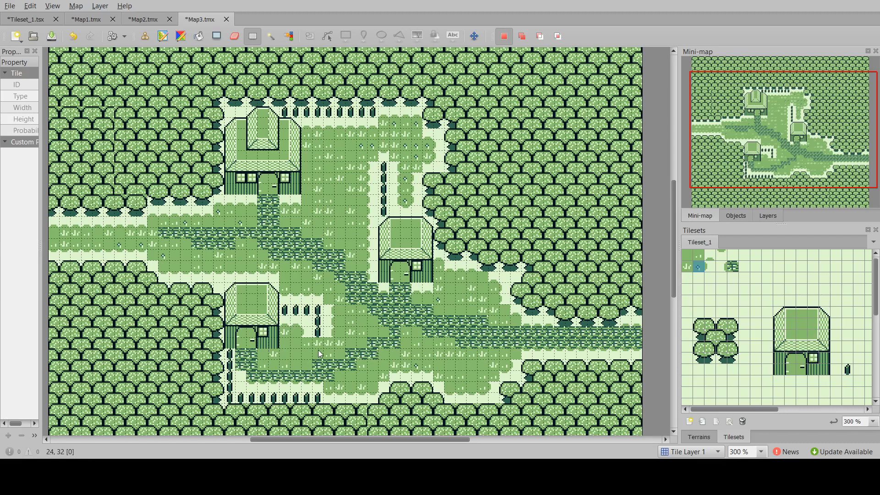
scroll(229, 371, "down", 5)
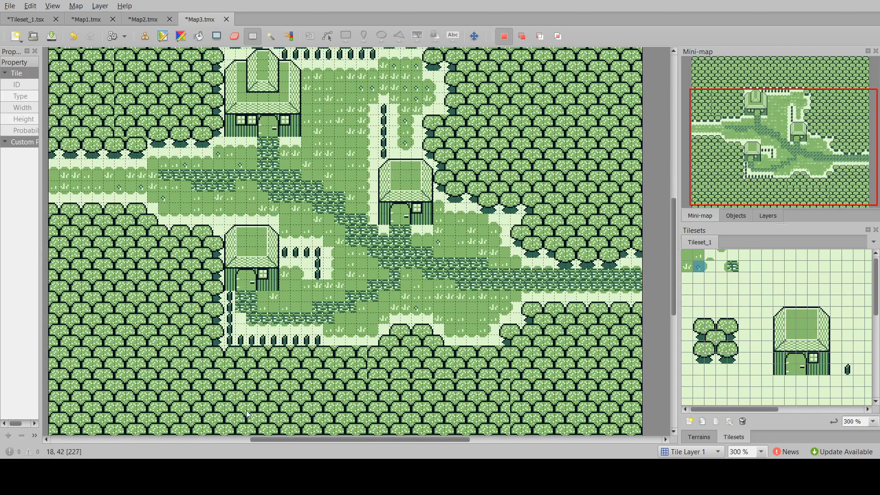
Step: Examine the whole Map3 village and its surrounding forest, zoomed out to 200 %
scroll(246, 414, "up", 10)
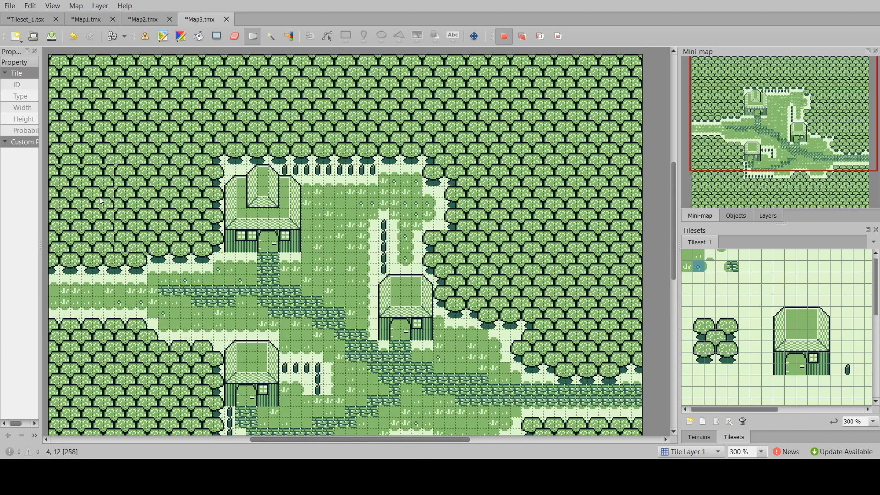
scroll(101, 201, "up", 2, "ctrl")
scroll(172, 260, "down", 4, "ctrl")
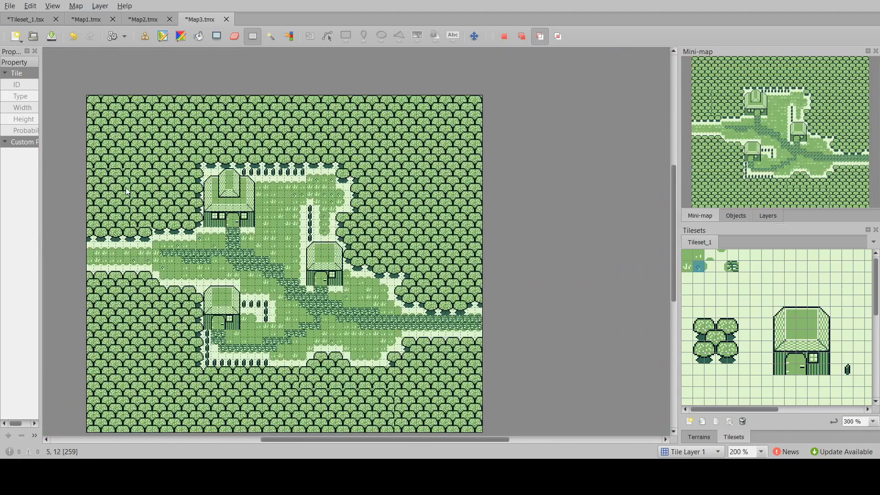
scroll(202, 211, "up", 1, "ctrl")
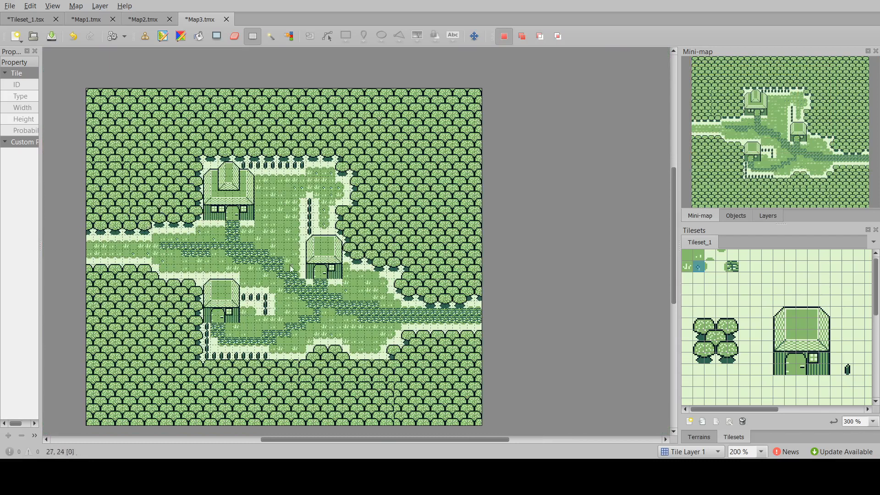
scroll(235, 231, "down", 2)
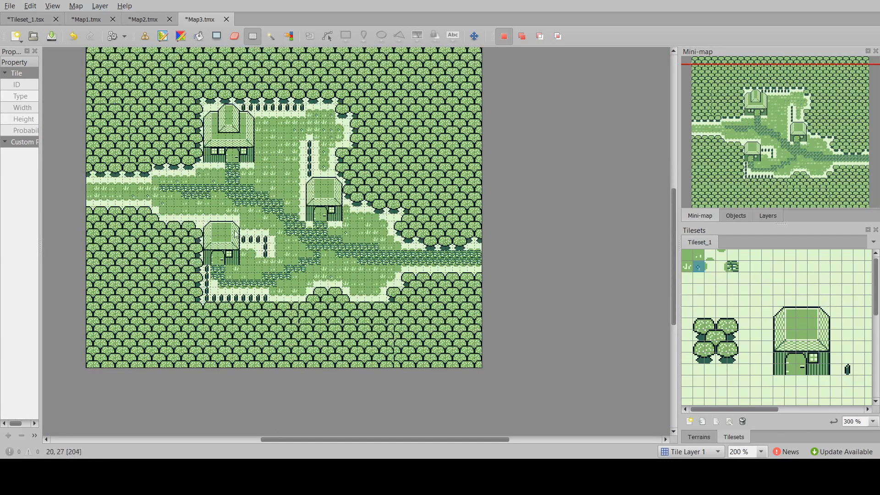
scroll(264, 238, "up", 2)
scroll(264, 238, "down", 2)
scroll(344, 337, "left", 3)
scroll(345, 337, "up", 2)
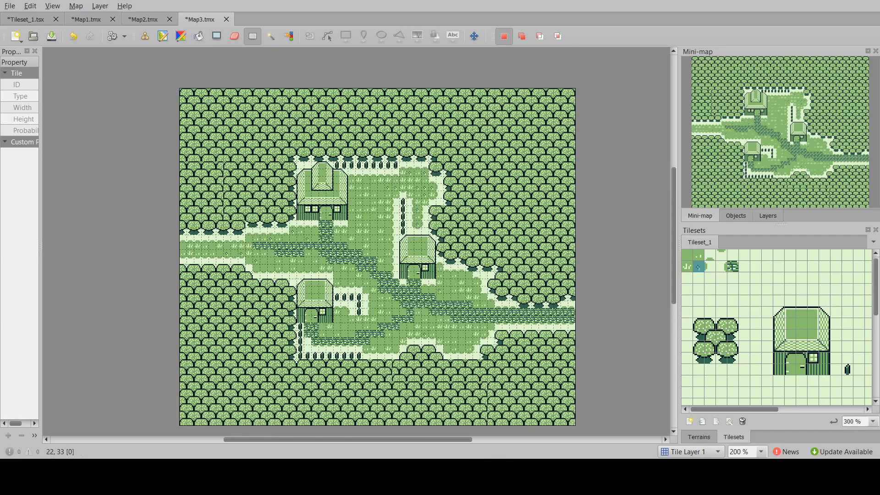
Step: Switch to the tileset image in GIMP and pick the mid green 86c06c from the grass tile as the foreground colour
key("alt+Tab")
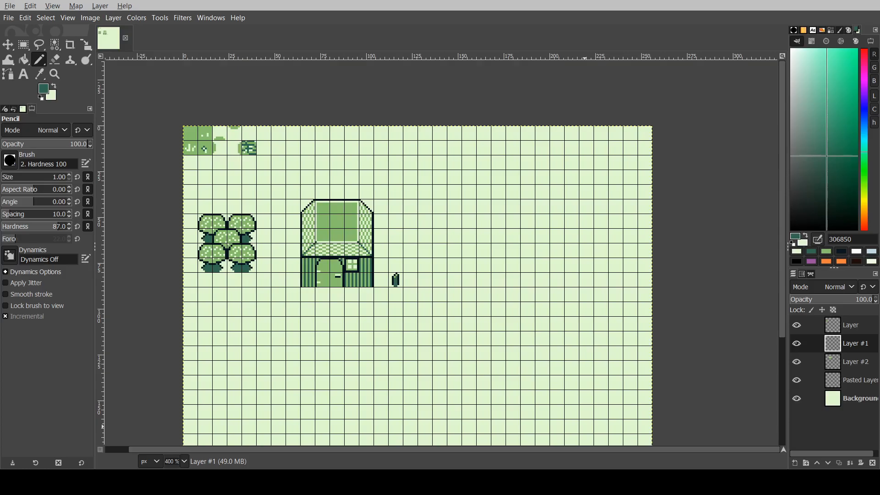
scroll(291, 137, "down", 2, "ctrl")
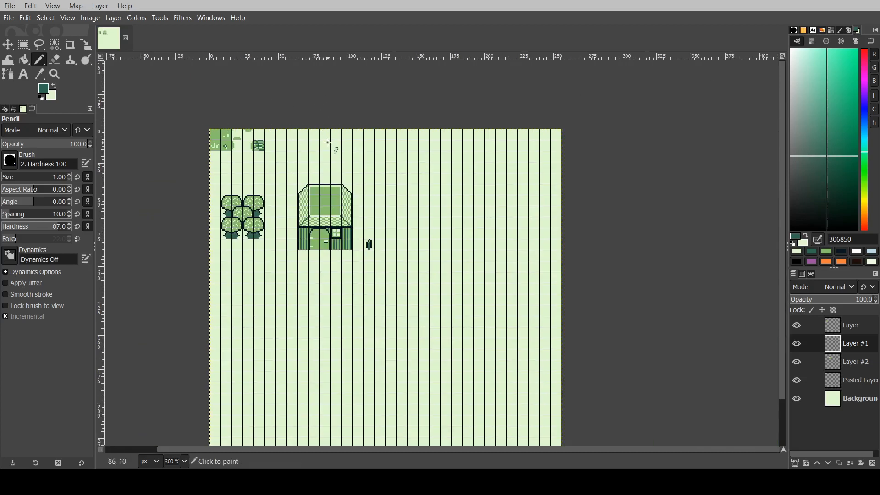
scroll(330, 143, "up", 2, "ctrl")
left_click(143, 131, "ctrl")
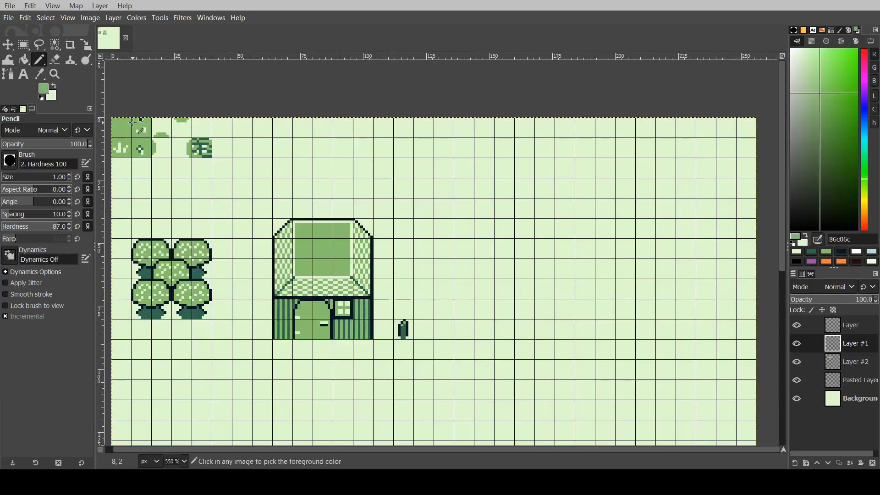
Step: Outline the empty 8 × 8 px grid cell at 160, 16 with the Pencil and fill it solid mid green
scroll(311, 142, "down", 2, "ctrl")
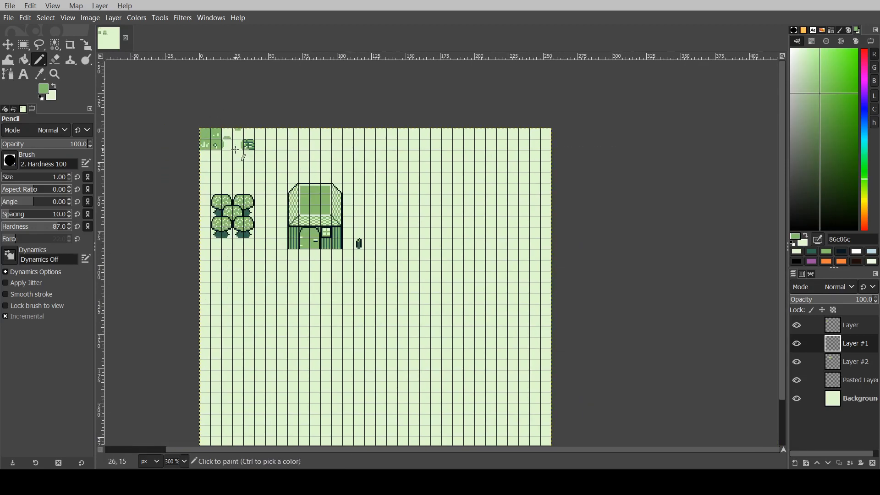
scroll(408, 141, "up", 5, "ctrl")
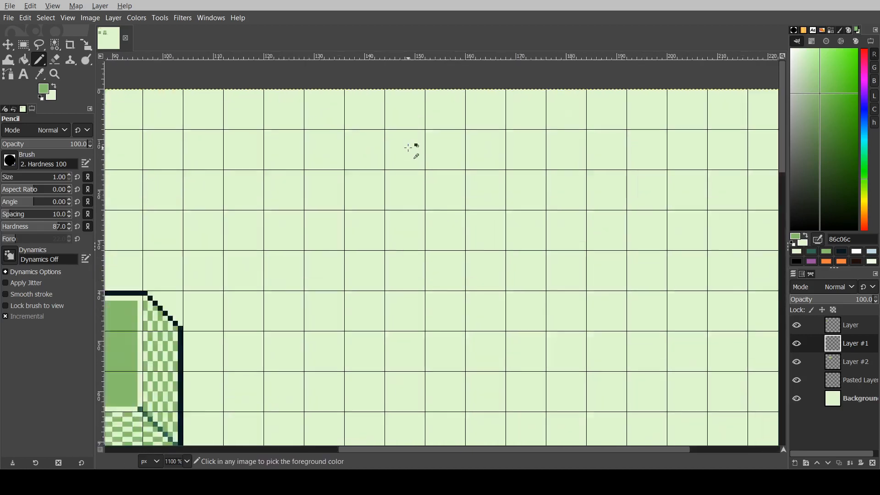
scroll(422, 178, "up", 1, "ctrl")
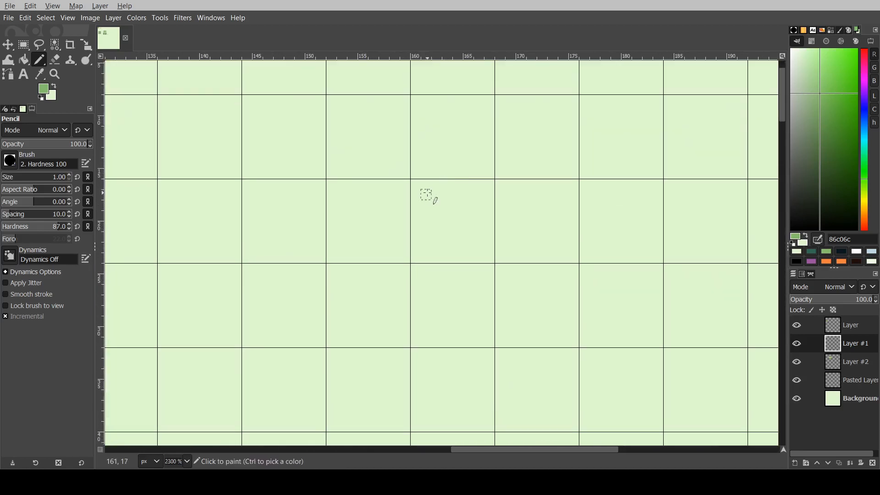
left_click(416, 184)
left_click(489, 185, "shift")
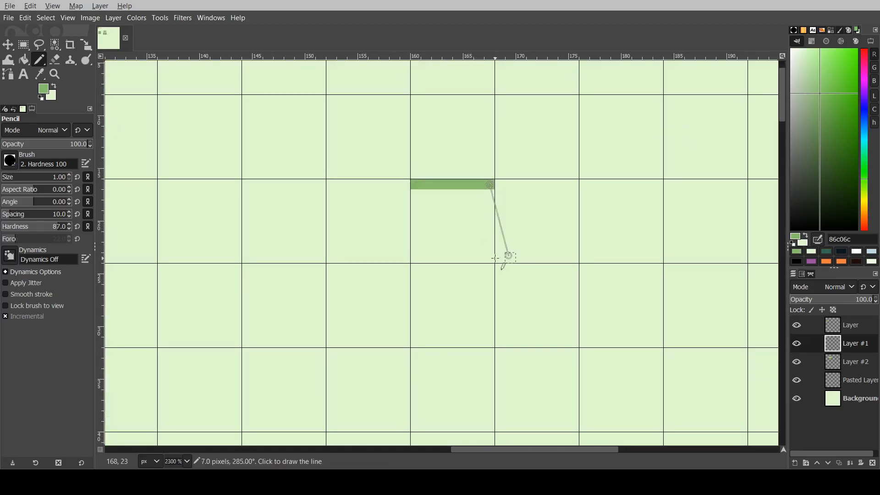
left_click(490, 258, "shift")
left_click(415, 258, "shift")
left_click(415, 185, "shift")
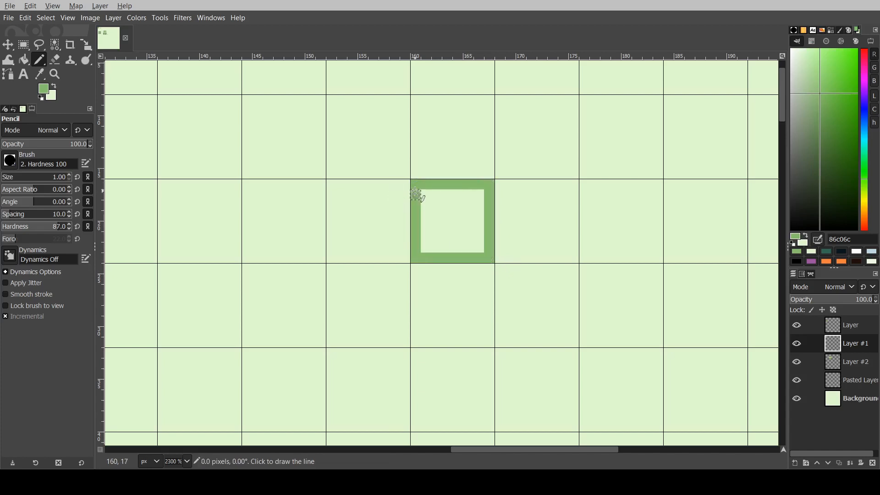
scroll(455, 204, "up", 1, "ctrl")
key("shift+b")
left_click(462, 212)
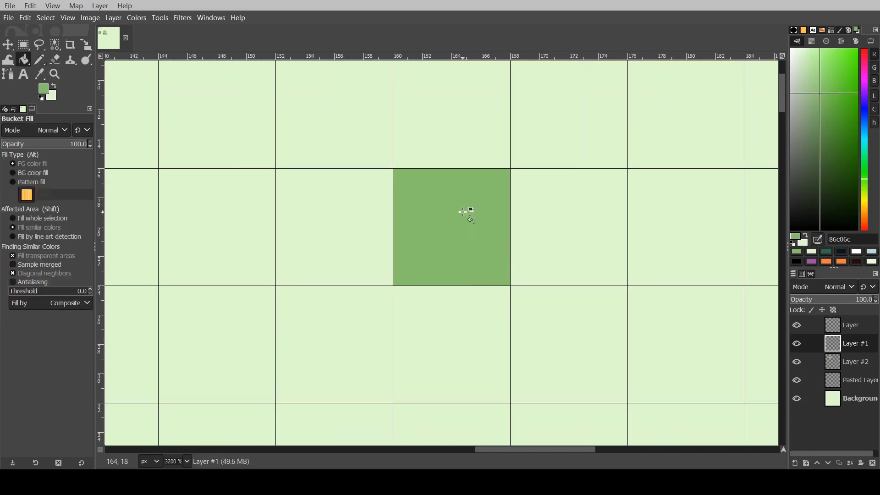
Step: Return to the Pencil and pick the background's light green e0f8cf as the drawing colour
key("n")
scroll(444, 202, "up", 1, "ctrl")
left_click(457, 152, "ctrl")
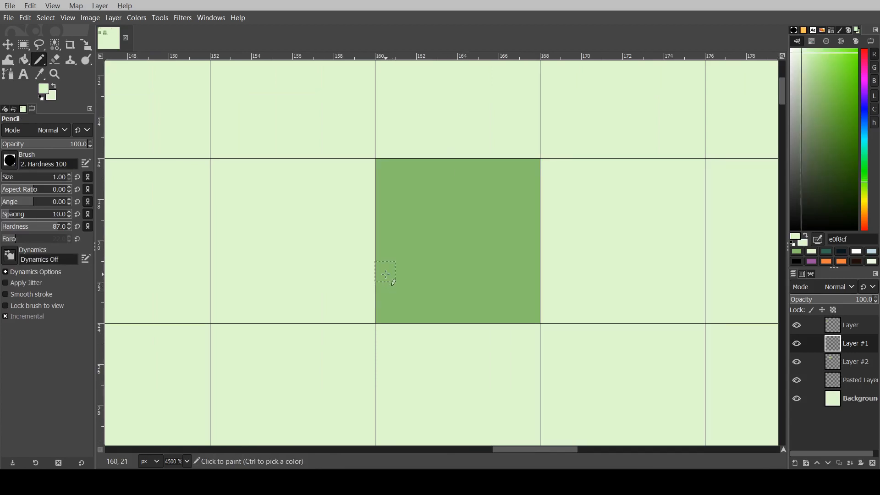
left_click(390, 264)
mouse_move(396, 267)
left_mouse_down()
mouse_move(431, 188)
mouse_move(513, 185)
left_mouse_up()
key("ctrl+z")
mouse_move(390, 264)
left_mouse_down()
mouse_move(446, 166)
mouse_move(479, 172)
left_mouse_up()
key("ctrl+z")
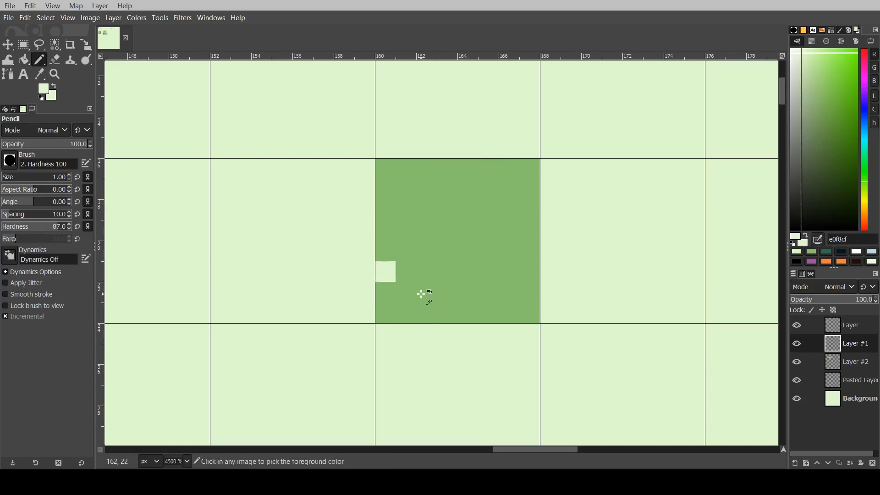
key("ctrl+z")
Step: Draw two stepped light-green diagonal streaks across the new green tile, making the lower one thicker
mouse_move(385, 268)
left_mouse_down()
mouse_move(467, 177)
mouse_move(509, 169)
left_mouse_up()
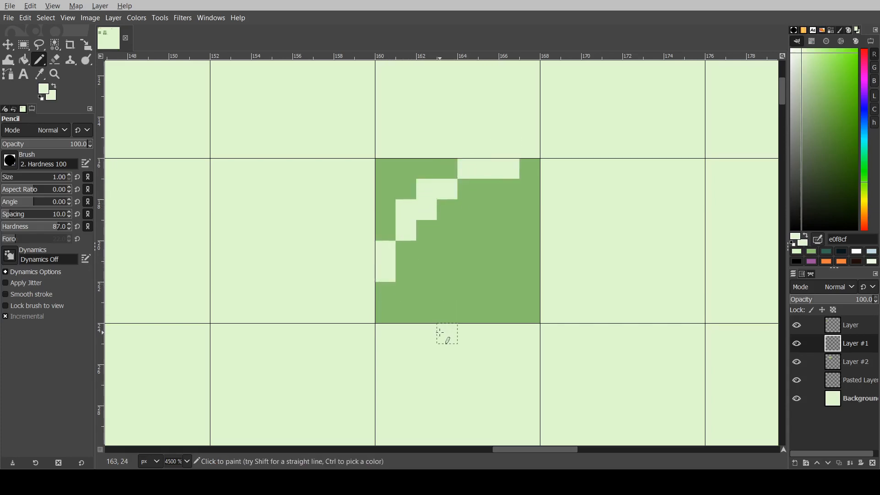
mouse_move(426, 312)
left_mouse_down()
mouse_move(454, 275)
mouse_move(522, 229)
mouse_move(481, 274)
mouse_move(472, 265)
mouse_move(489, 250)
left_mouse_up()
left_click(464, 308)
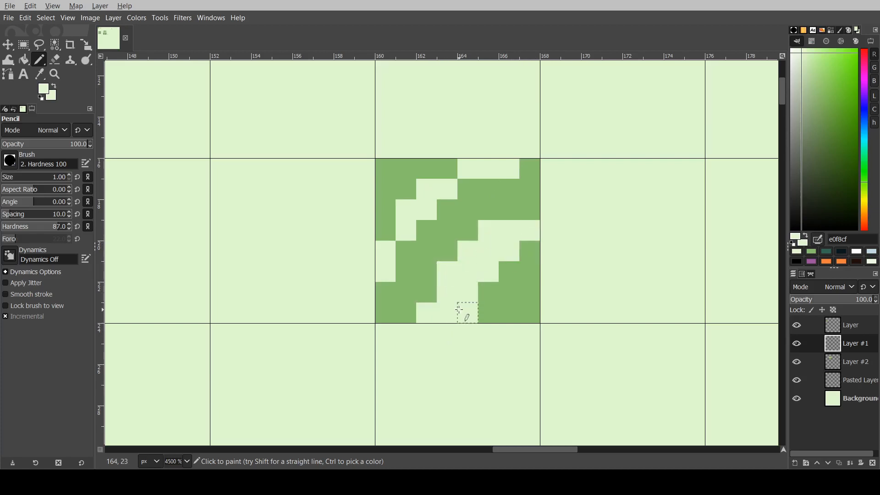
scroll(477, 206, "down", 6, "ctrl")
scroll(486, 191, "up", 2, "ctrl")
scroll(476, 187, "up", 2, "ctrl")
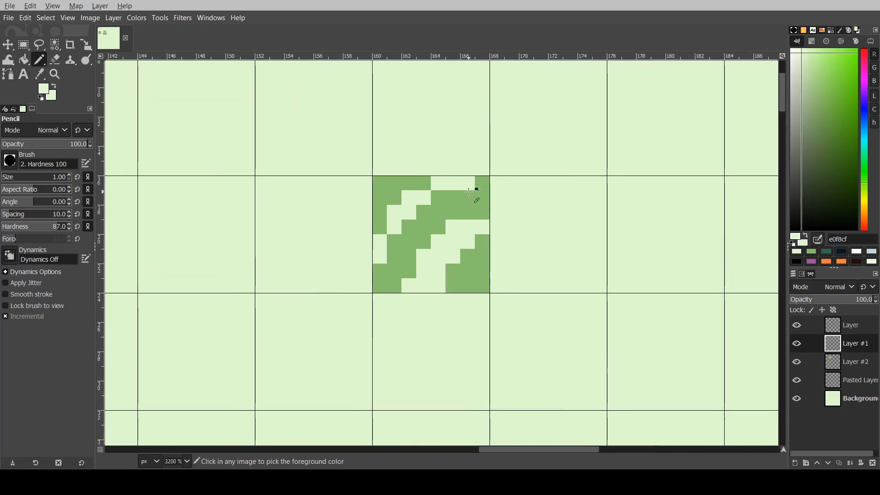
Step: Select the 8 × 8 px streaked tile, copy it and paste eight copies around it to form a 3 × 3 block
scroll(456, 186, "down", 1, "ctrl")
left_click(28, 46)
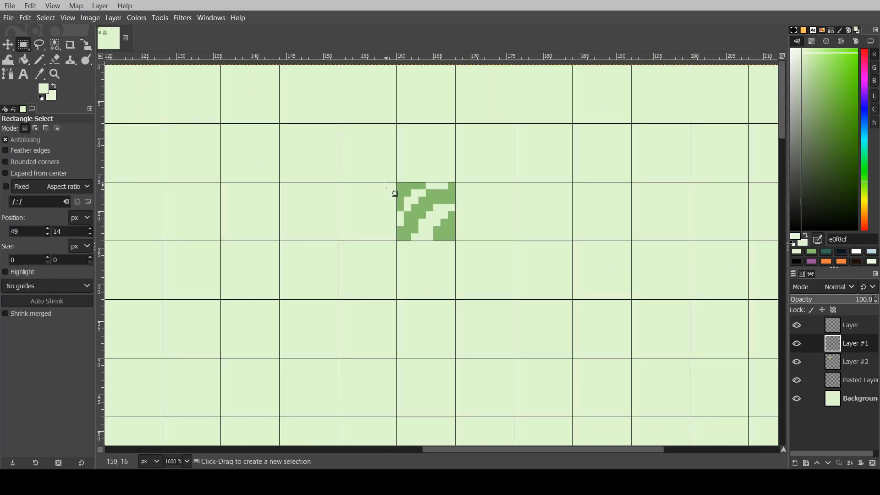
left_click_drag(396, 182, 372, 168)
key("ctrl+c")
key("ctrl+v")
key("ctrl+v")
key("ctrl+v")
key("ctrl+v")
key("ctrl+v")
key("ctrl+v")
key("ctrl+v")
key("ctrl+v")
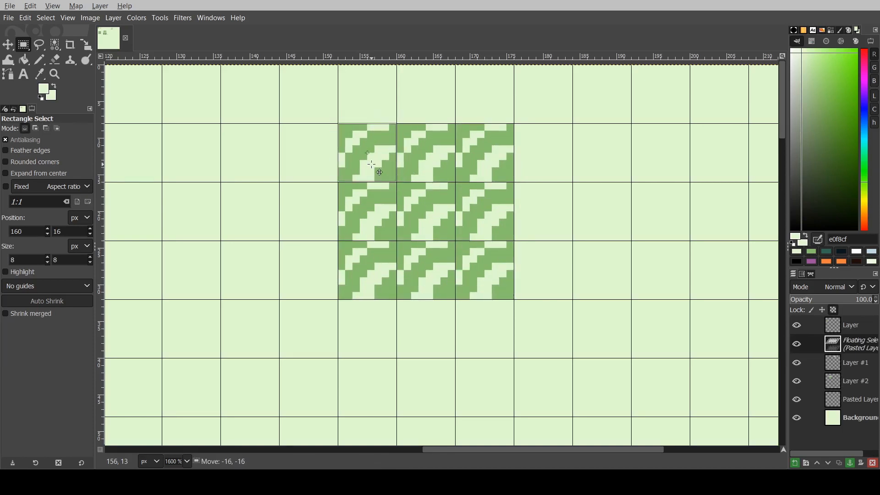
left_click(474, 222)
scroll(475, 222, "down", 5, "ctrl")
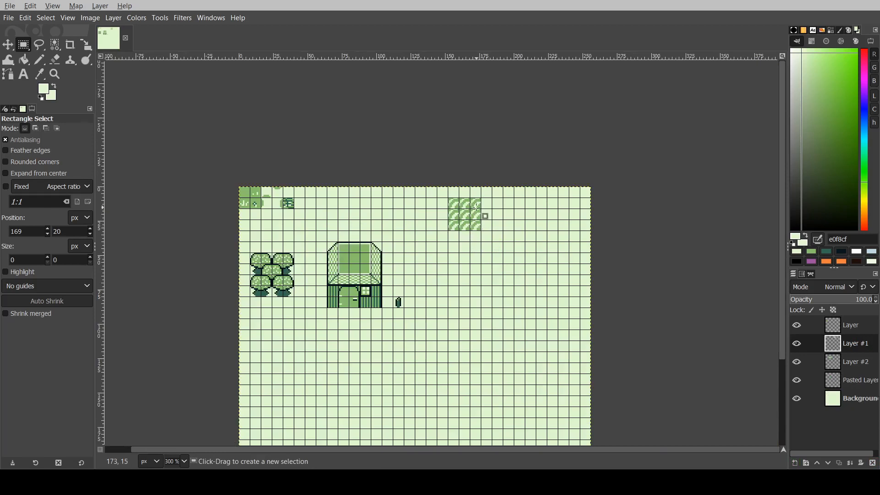
scroll(476, 206, "up", 2, "ctrl")
scroll(460, 248, "up", 3, "ctrl")
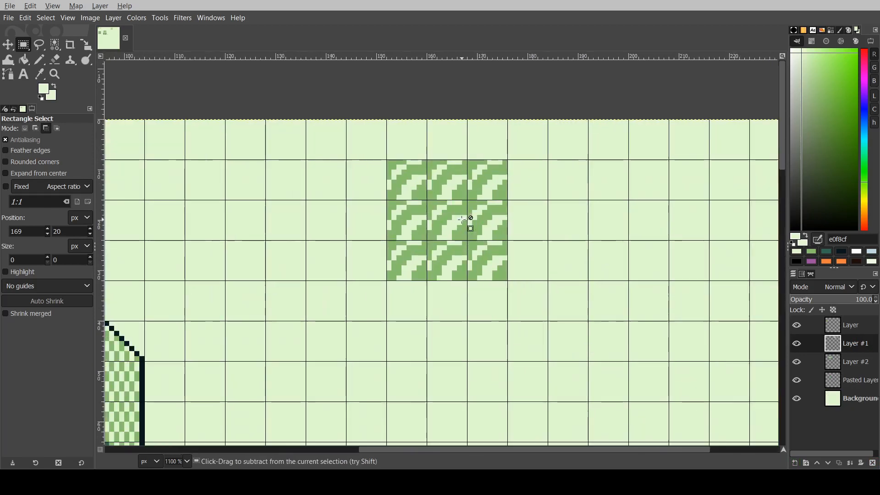
Step: Undo the pasted tile copies one by one and restore the 3 × 3 block
key("ctrl+z")
key("ctrl+z")
key("ctrl+z")
key("ctrl+z")
key("ctrl+z")
key("ctrl+z")
key("ctrl+z")
key("ctrl+z")
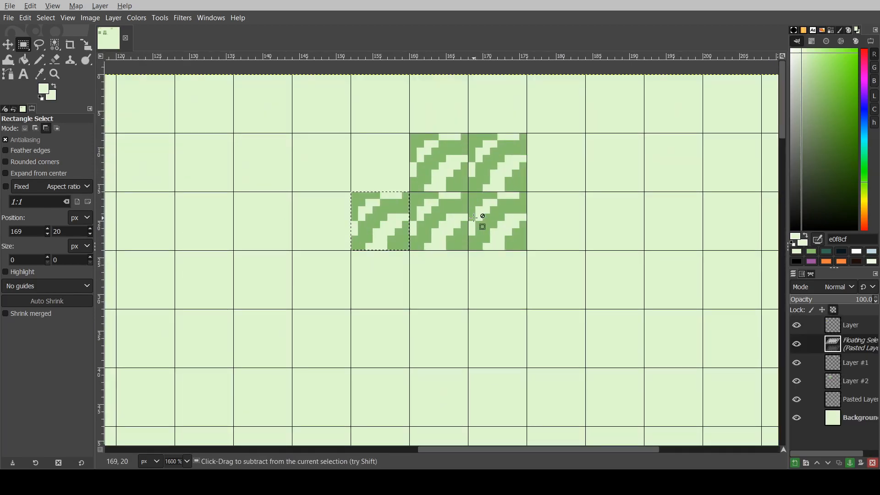
key("ctrl+z")
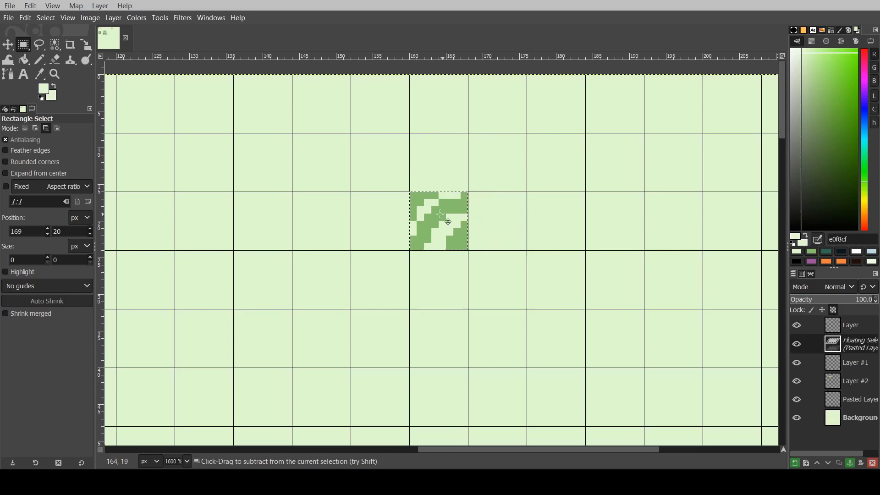
left_click(421, 169)
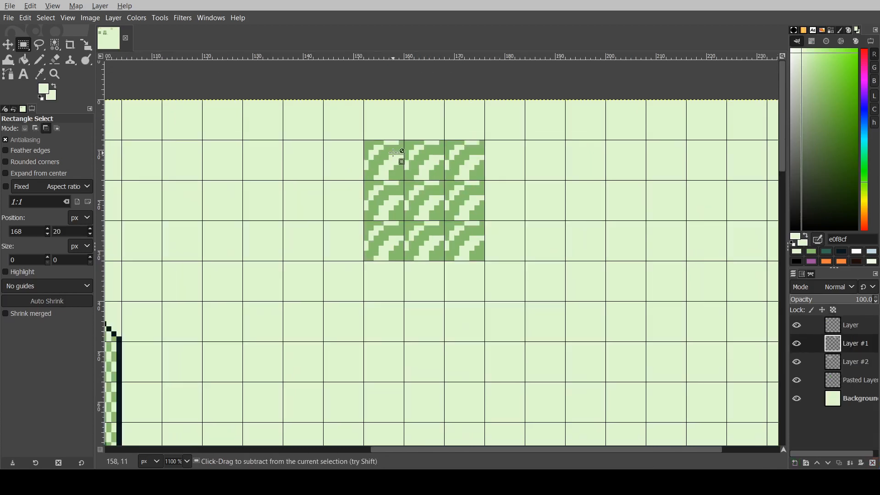
Step: Erase the upper half of the block's top tile row with light-green pencil strokes and pick dark green 306850
scroll(406, 133, "up", 3, "ctrl")
key("n")
scroll(351, 140, "down", 3, "ctrl")
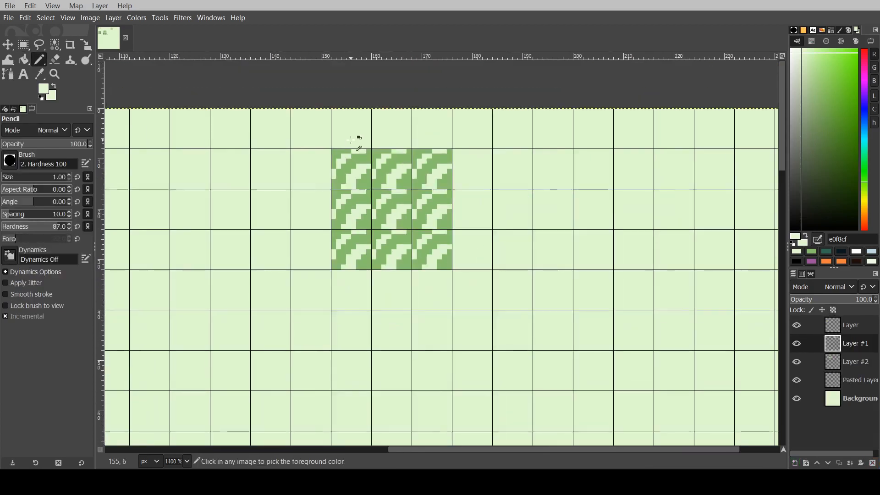
scroll(351, 140, "up", 2, "ctrl")
scroll(352, 155, "up", 1, "ctrl")
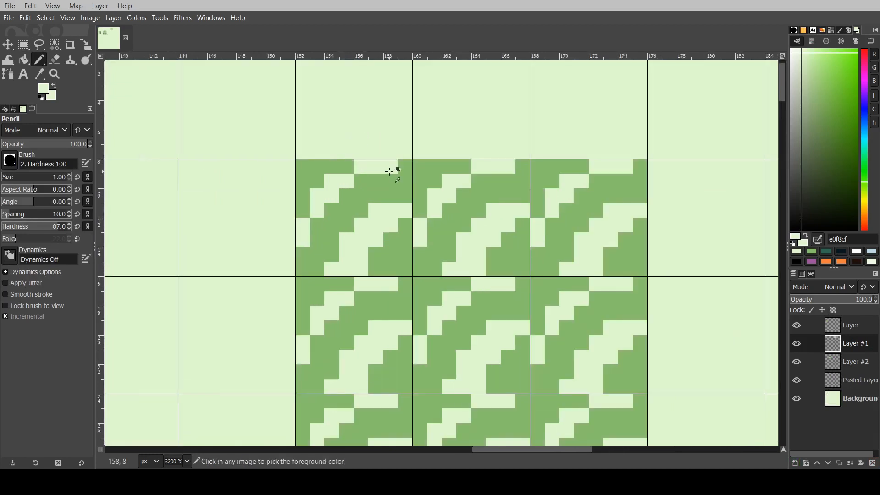
mouse_move(305, 167)
left_mouse_down()
mouse_move(601, 168)
mouse_move(368, 169)
mouse_move(530, 197)
mouse_move(339, 194)
mouse_move(715, 210)
mouse_move(265, 208)
left_mouse_up()
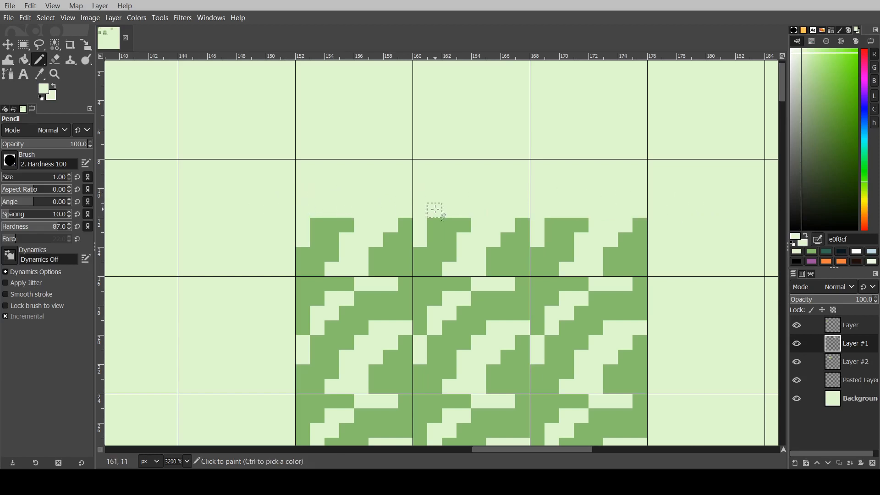
left_click(827, 253)
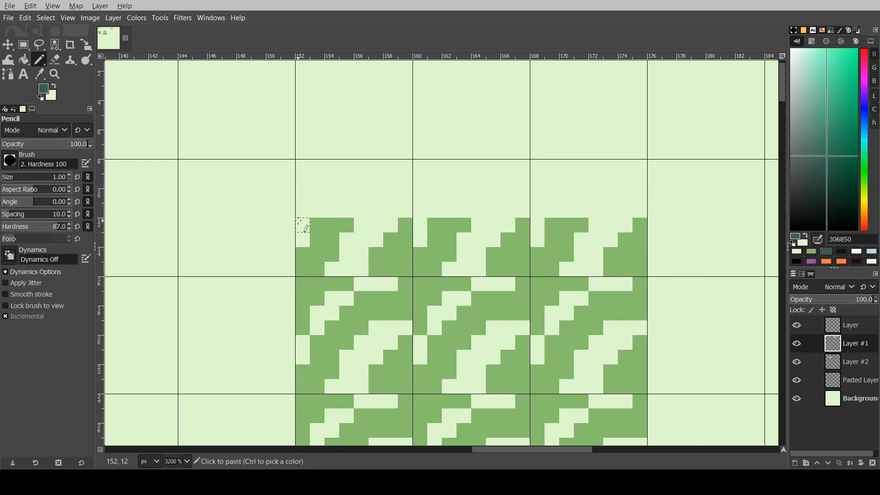
mouse_move(302, 224)
left_mouse_down()
mouse_move(344, 238)
mouse_move(511, 247)
mouse_move(644, 225)
left_mouse_up()
key("ctrl+z")
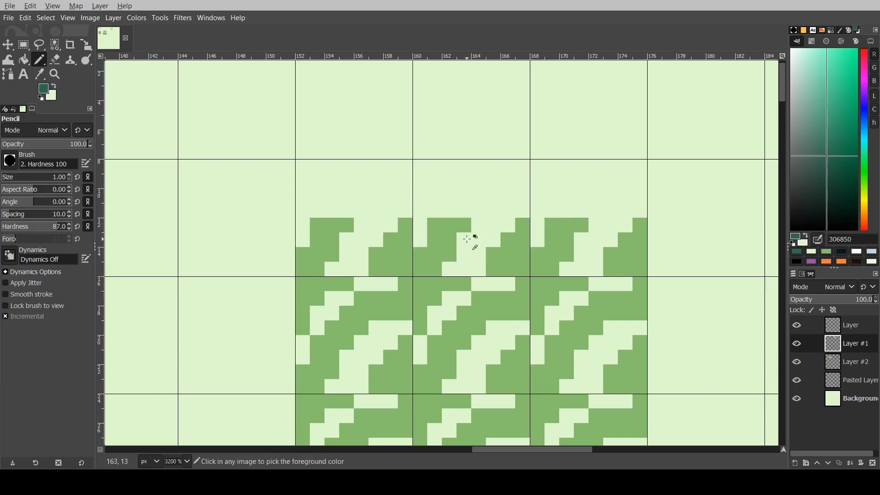
left_click_drag(424, 238, 509, 239)
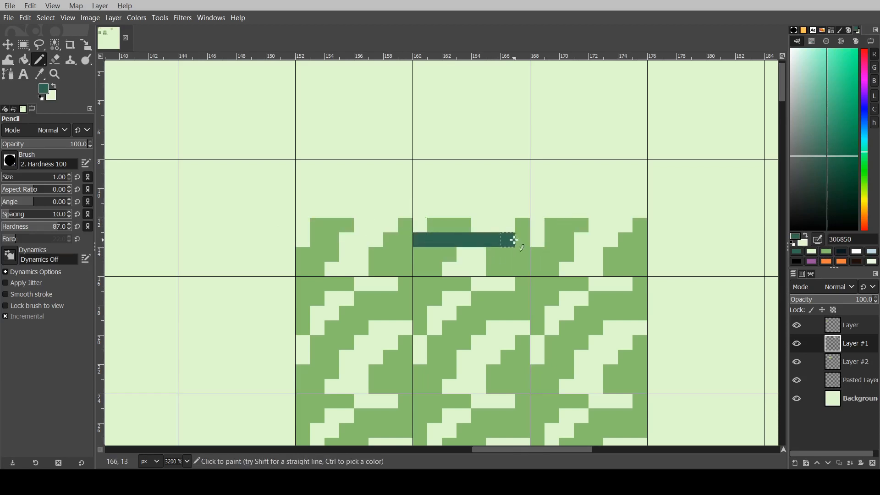
key("ctrl+z")
mouse_move(418, 236)
left_mouse_down()
mouse_move(458, 240)
mouse_move(434, 240)
mouse_move(450, 252)
mouse_move(497, 253)
left_mouse_up()
key("ctrl+z")
key("ctrl+z")
left_click_drag(416, 227, 481, 241)
key("ctrl+z")
key("ctrl+z")
Step: Draw a stepped, wavy dark-green edge line along the top of all three upper tiles
mouse_move(418, 239)
left_mouse_down()
mouse_move(495, 251)
mouse_move(527, 240)
mouse_move(580, 254)
mouse_move(640, 240)
left_mouse_up()
key("ctrl+z")
scroll(615, 193, "down", 1, "ctrl")
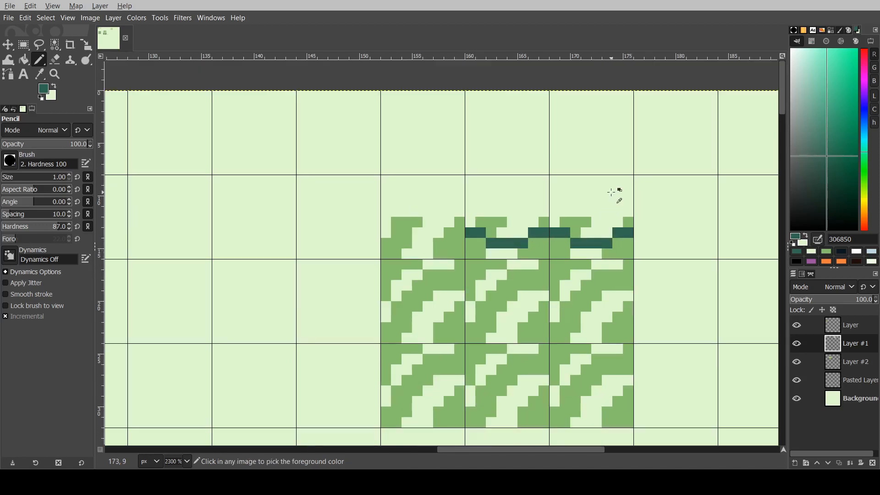
scroll(481, 213, "up", 1, "ctrl")
left_click(440, 235)
mouse_move(438, 235)
left_mouse_down()
mouse_move(447, 239)
mouse_move(441, 252)
mouse_move(379, 250)
mouse_move(354, 235)
mouse_move(691, 240)
left_mouse_up()
scroll(366, 220, "down", 2, "ctrl")
scroll(383, 204, "up", 2, "ctrl")
Step: Pick light green e0f8cf and paint over the stray mid-green pixels above the wavy dark edge in all three upper tiles
left_click(379, 210, "ctrl")
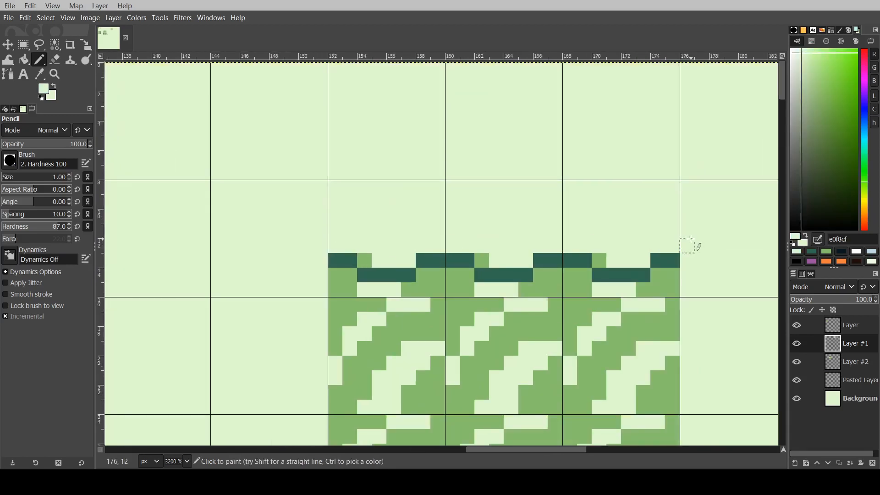
left_click(599, 261)
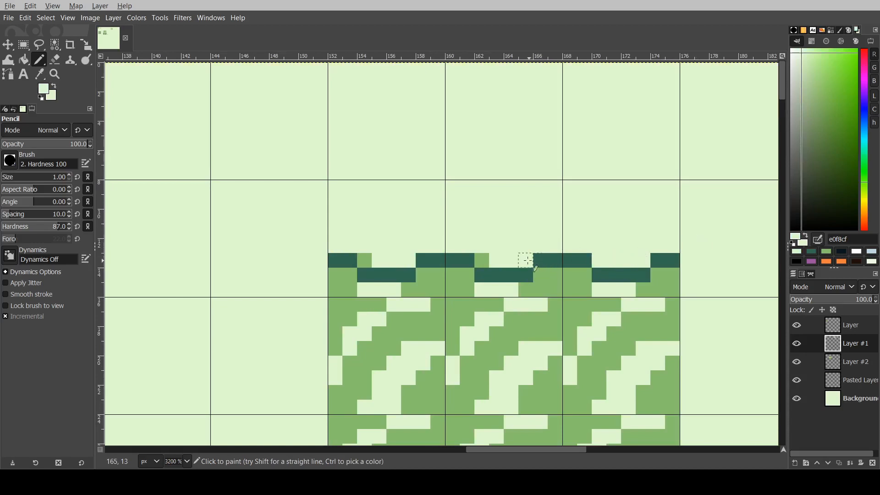
left_click(482, 260)
left_click(365, 260)
scroll(385, 255, "down", 3, "ctrl")
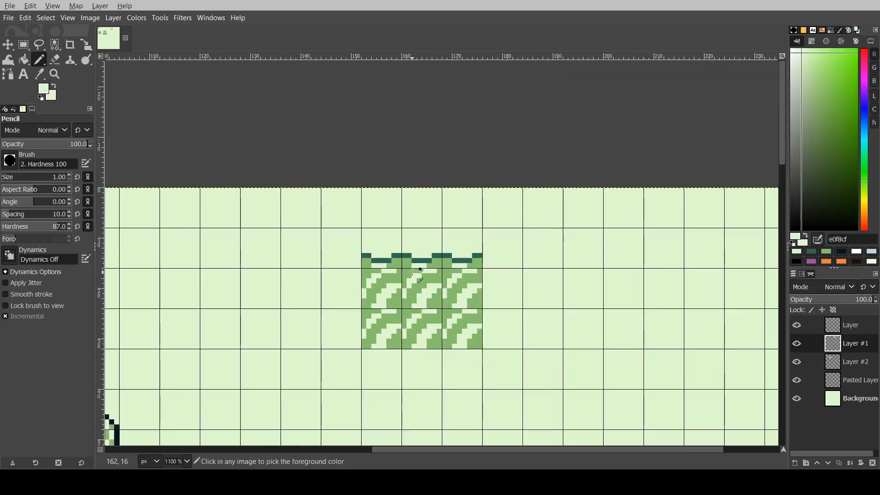
scroll(396, 292, "up", 2, "ctrl")
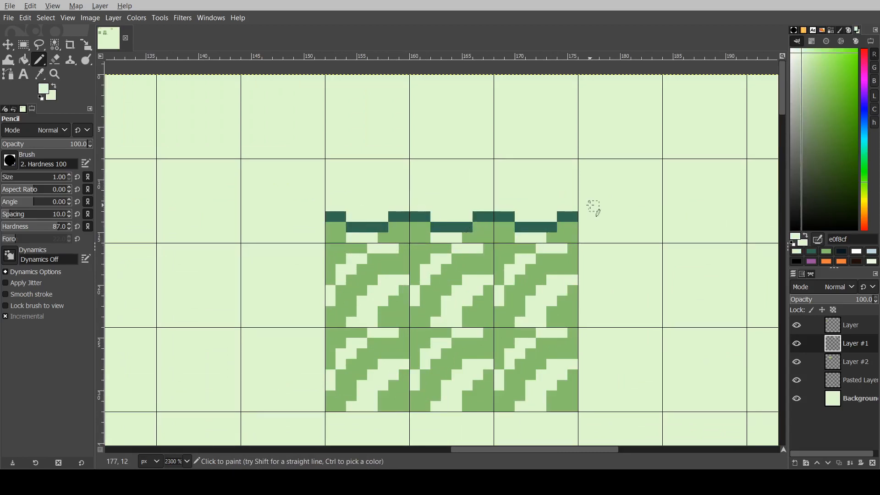
scroll(536, 242, "down", 3, "ctrl")
scroll(539, 243, "up", 3, "ctrl")
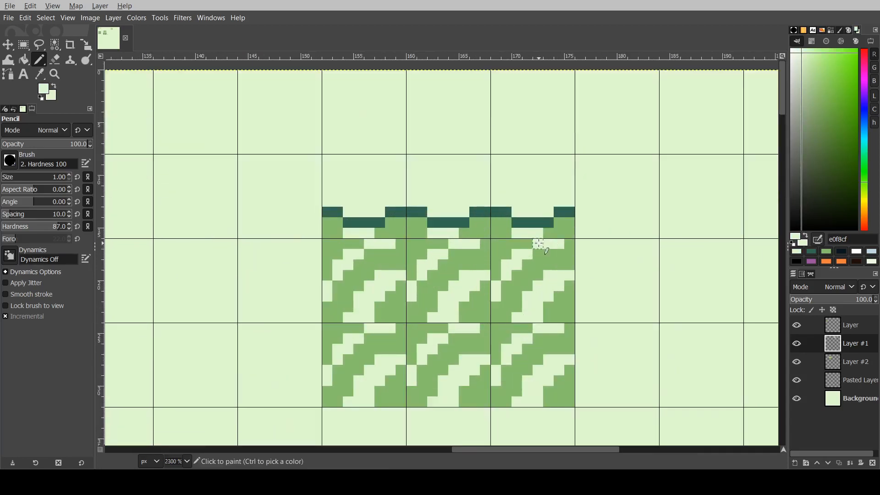
Step: Pick dark green 306850, then select a 35 × 34 px area around the water tile block and cut it
left_click(566, 212, "ctrl")
scroll(567, 212, "down", 2, "ctrl")
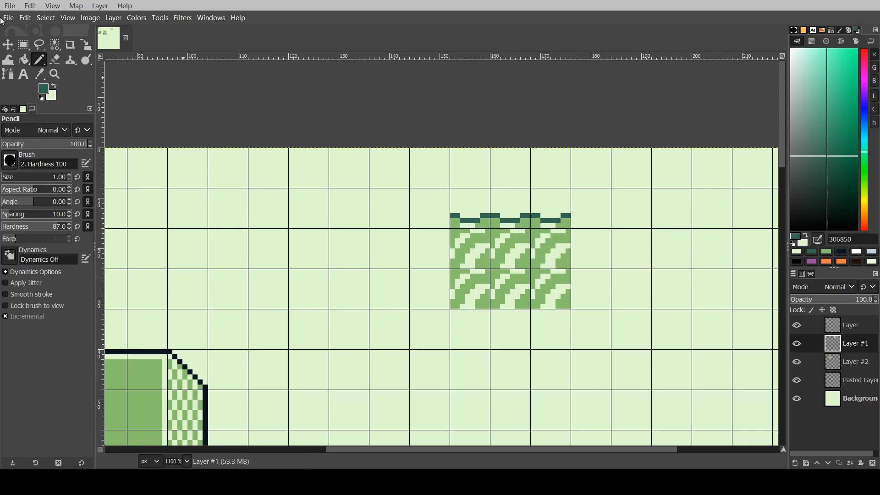
left_click(23, 44)
scroll(218, 141, "down", 1, "ctrl")
left_click_drag(405, 197, 505, 294)
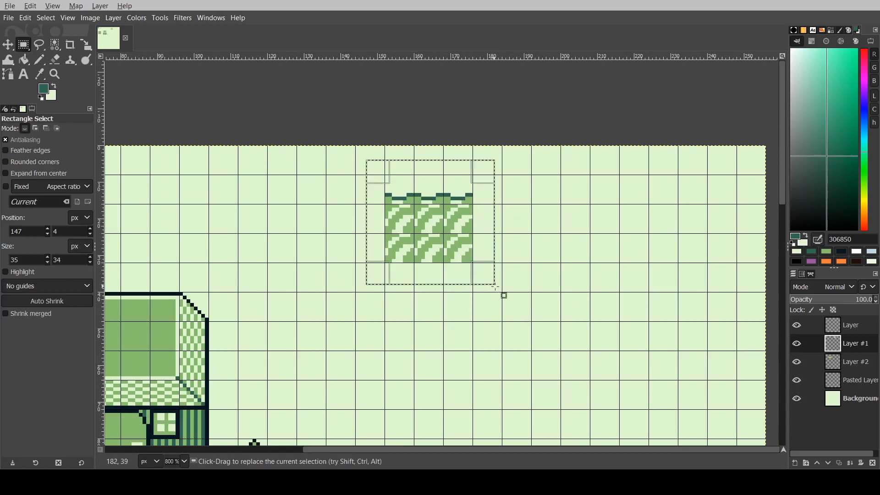
key("ctrl+x")
scroll(391, 253, "down", 2, "ctrl")
scroll(457, 301, "up", 1, "ctrl")
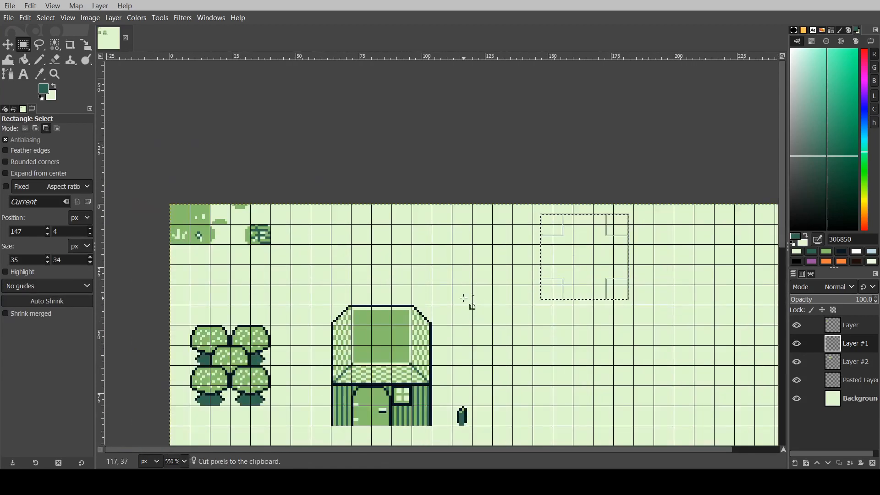
Step: Paste the cut water block and anchor it eight tiles farther right, near the canvas's upper-right corner
scroll(462, 301, "down", 3, "ctrl")
scroll(561, 329, "up", 3, "ctrl")
key("ctrl+v")
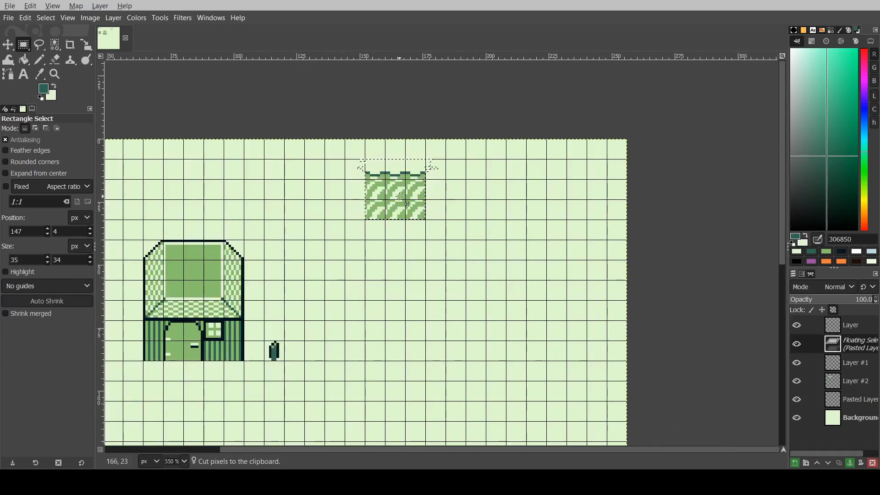
left_click_drag(406, 204, 568, 207)
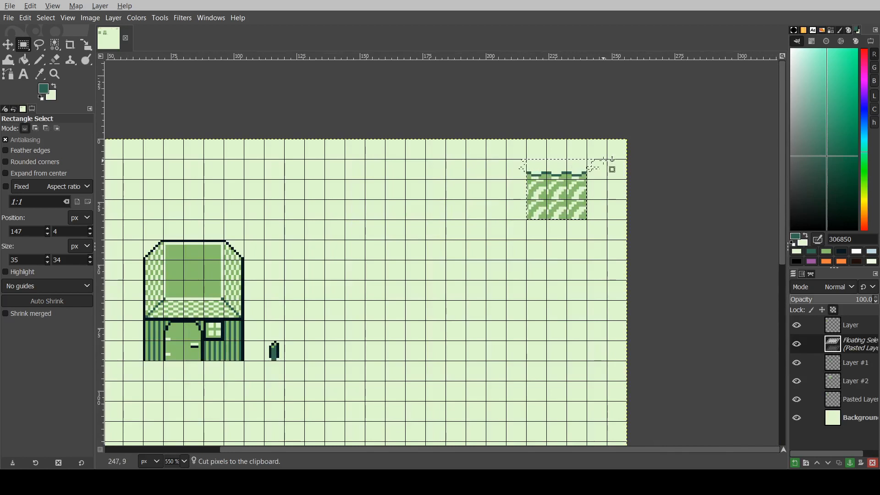
scroll(610, 168, "down", 3, "ctrl")
scroll(570, 167, "up", 3, "ctrl")
left_click(553, 219)
scroll(553, 219, "down", 2, "ctrl")
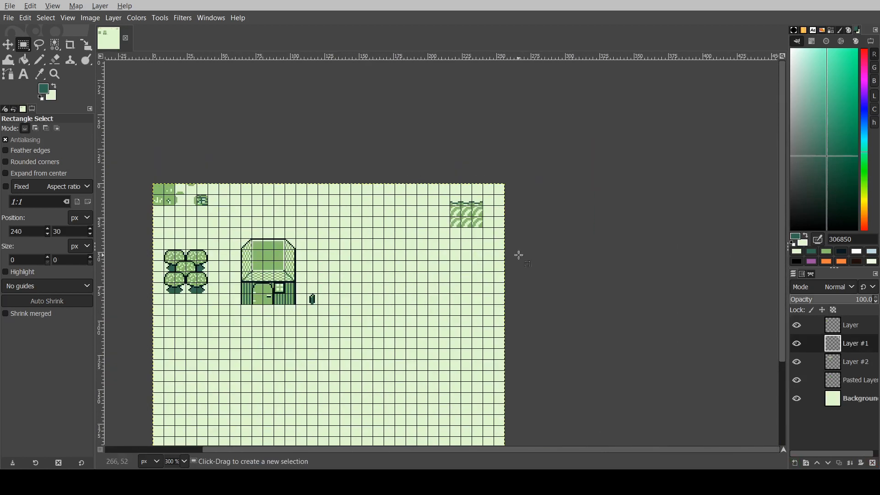
Step: Pencil a mid-green 86c06c blob about 5 × 4 px with dark-green accents, smaller clumps and scattered dots beside the water block
scroll(489, 191, "up", 4, "ctrl")
key("n")
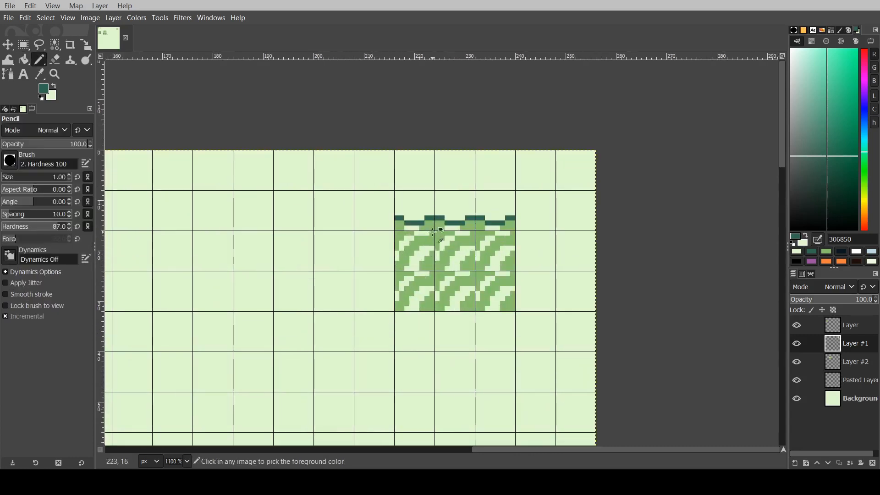
scroll(327, 203, "up", 3, "ctrl")
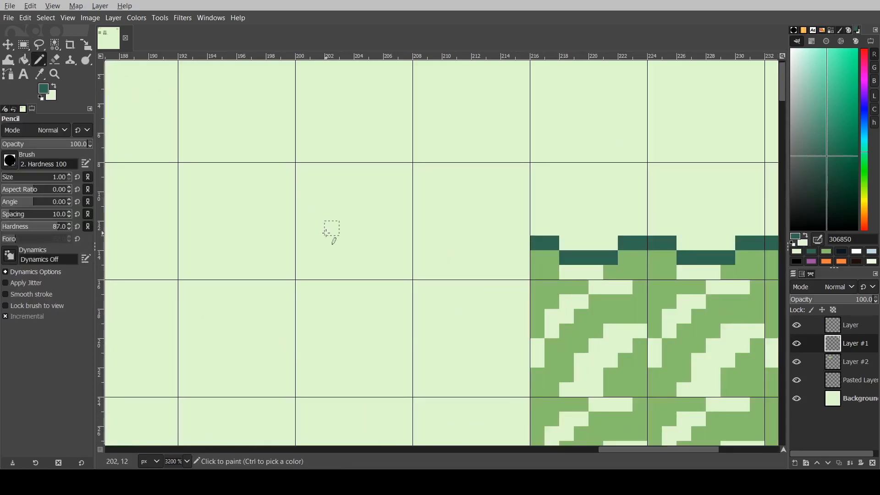
scroll(338, 232, "up", 1, "ctrl")
left_click(330, 248)
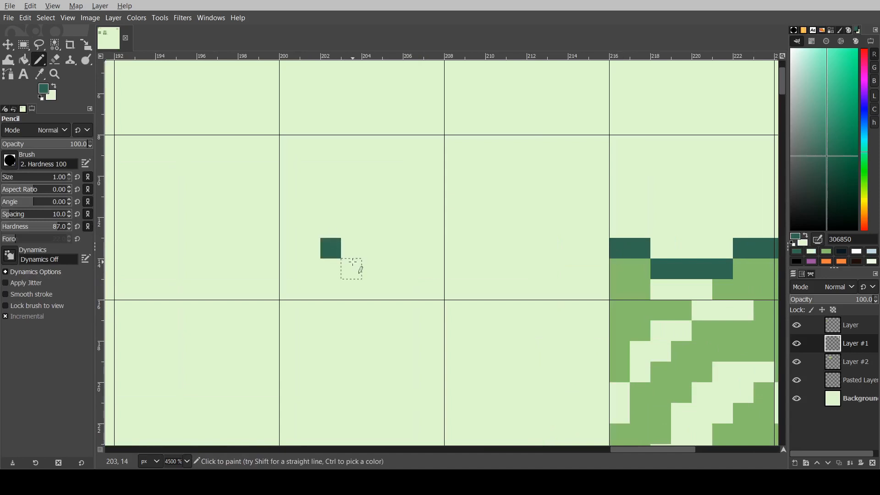
left_click(638, 280, "ctrl")
left_click(333, 247)
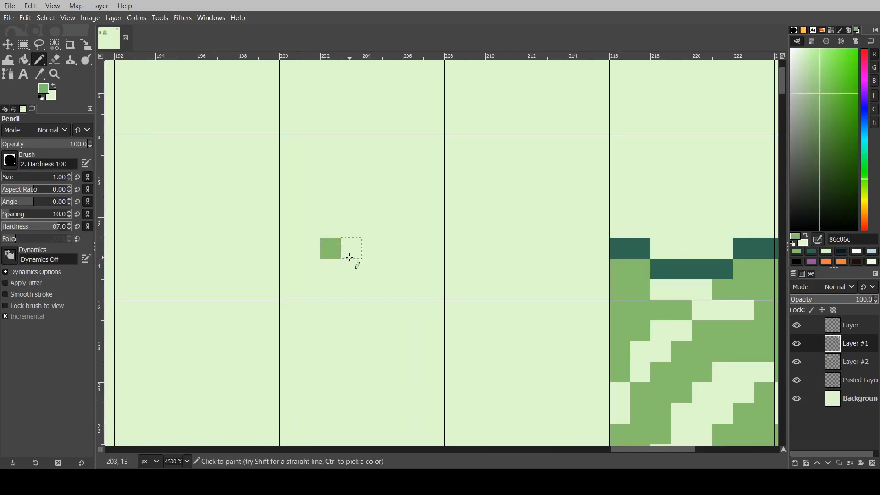
mouse_move(350, 258)
left_mouse_down()
mouse_move(371, 270)
mouse_move(383, 248)
mouse_move(414, 228)
mouse_move(372, 215)
mouse_move(346, 224)
left_mouse_up()
left_click(372, 228)
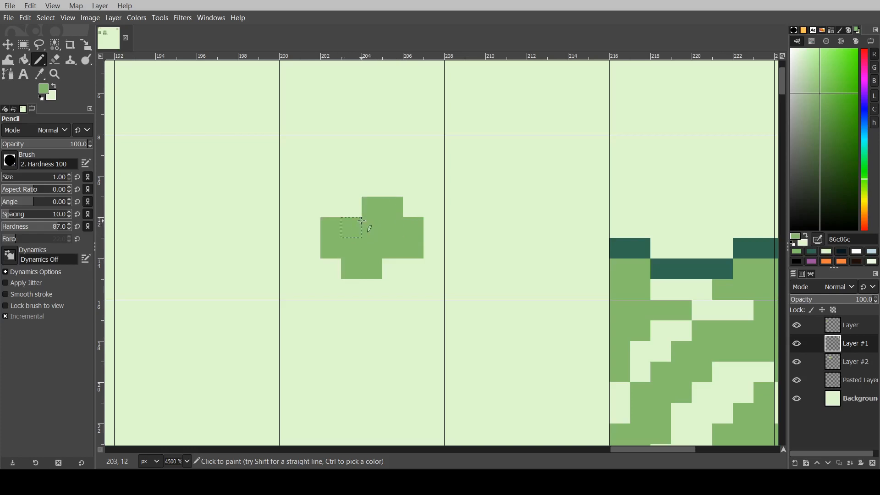
scroll(415, 241, "down", 5, "ctrl")
scroll(412, 249, "down", 1, "ctrl")
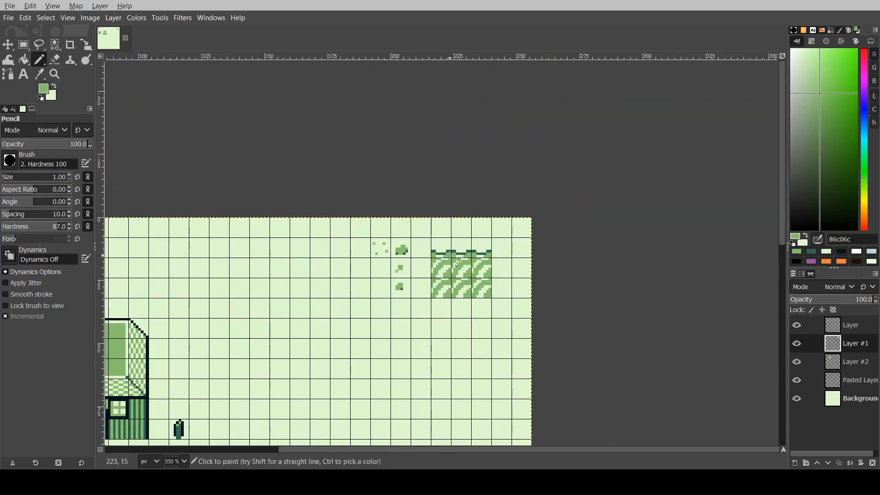
Step: Add a new transparent layer directly above Layer #1
scroll(306, 228, "down", 2, "ctrl")
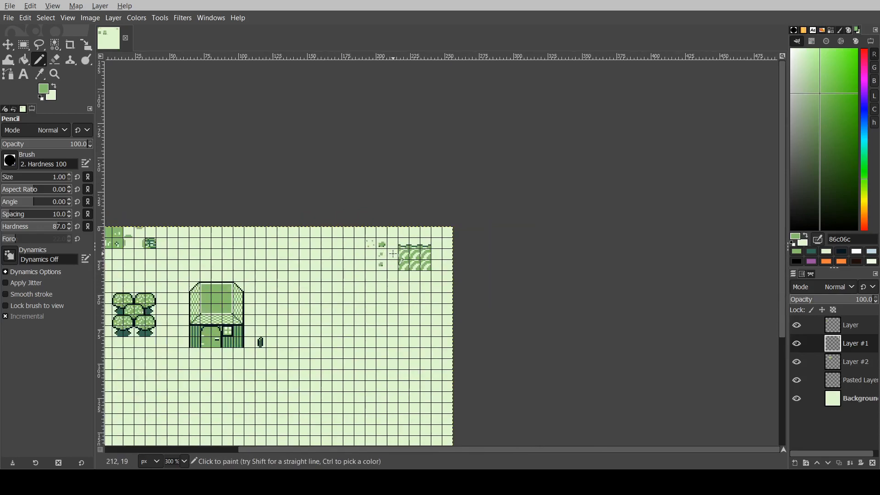
scroll(279, 231, "up", 1, "ctrl")
scroll(350, 281, "up", 2, "ctrl")
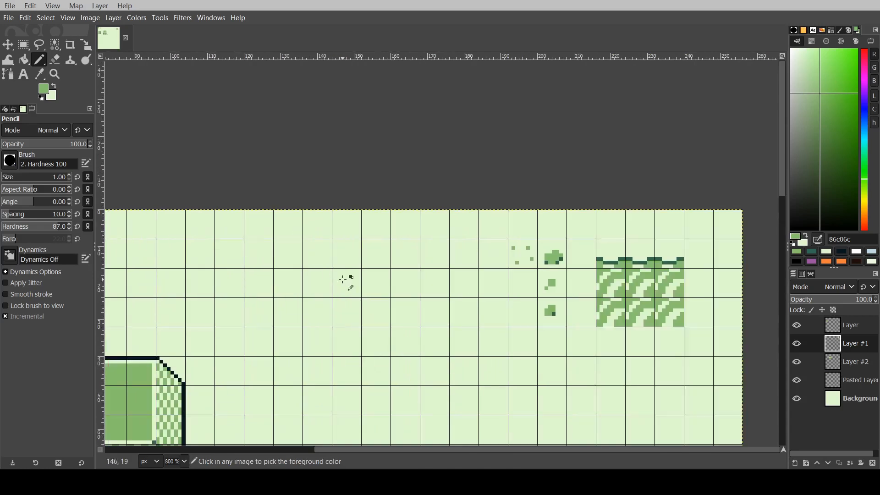
scroll(368, 274, "down", 3, "ctrl")
scroll(368, 274, "down", 5)
scroll(393, 145, "up", 2, "ctrl")
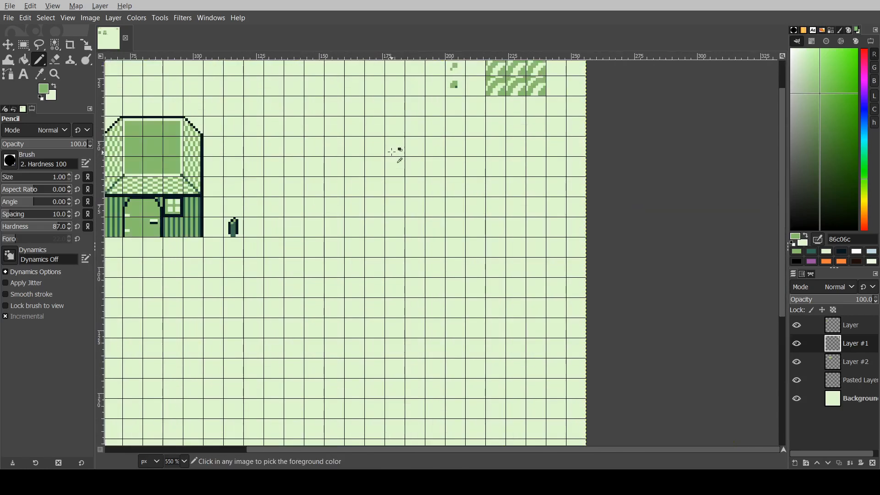
left_click(795, 463, "shift")
scroll(298, 220, "up", 1)
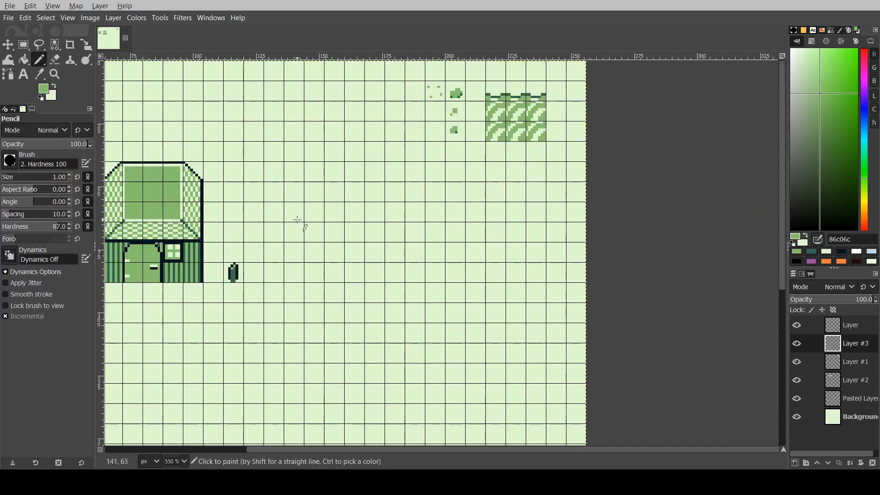
Step: Pick near-black 071821 from the house and outline a 16 × 16 px square on the empty grid to its right
left_click(161, 264, "ctrl")
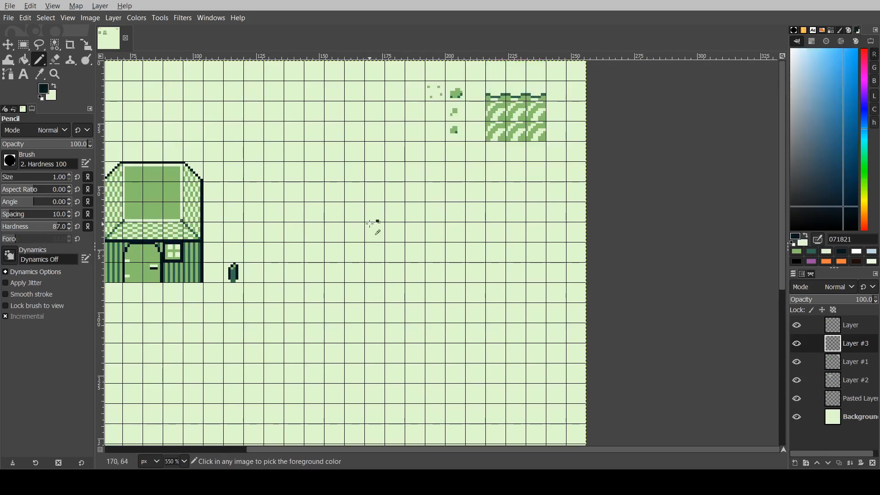
scroll(198, 248, "up", 2, "ctrl")
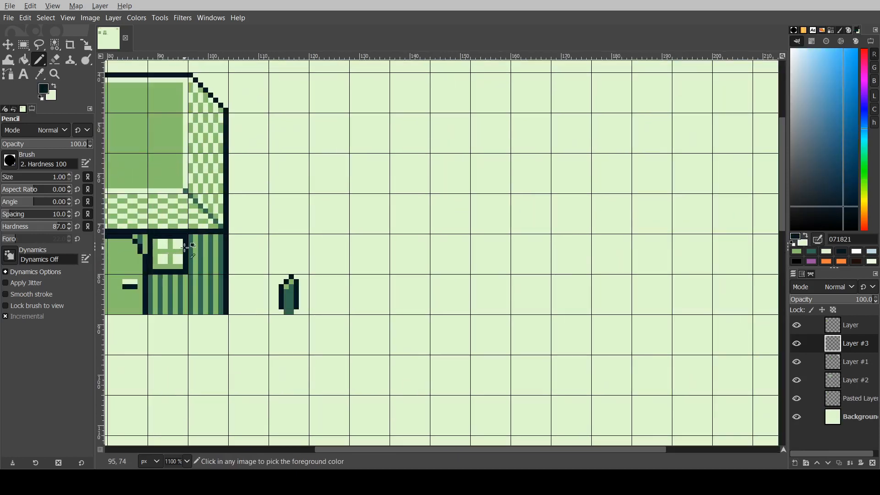
scroll(484, 230, "down", 1, "ctrl")
scroll(504, 277, "up", 1, "ctrl")
left_click(474, 305)
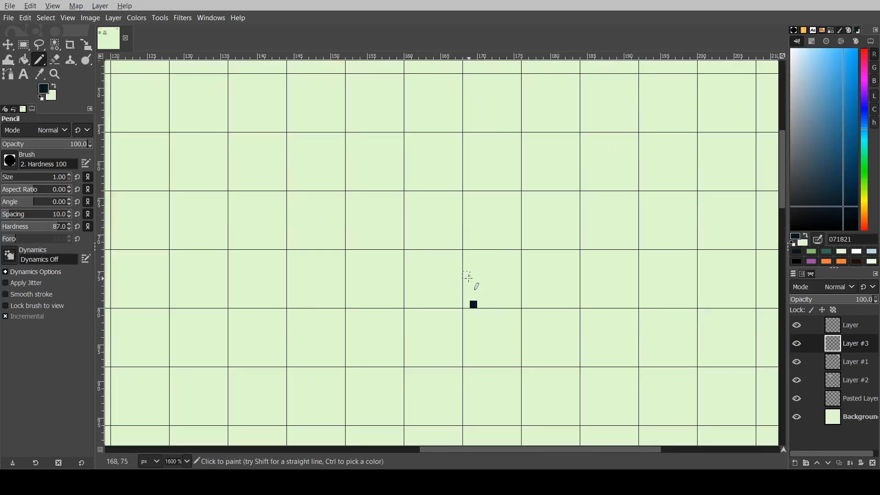
left_click(466, 194, "shift")
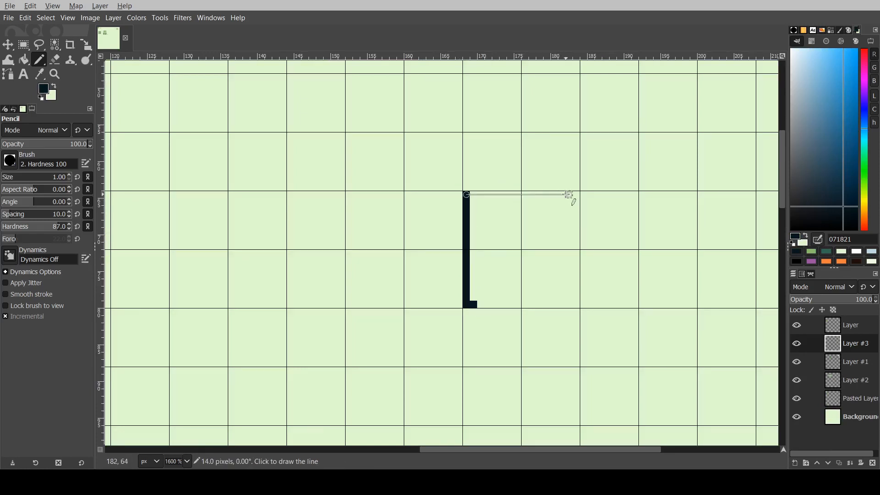
left_click(576, 194, "shift")
left_click(576, 304, "shift")
left_click(479, 304, "shift")
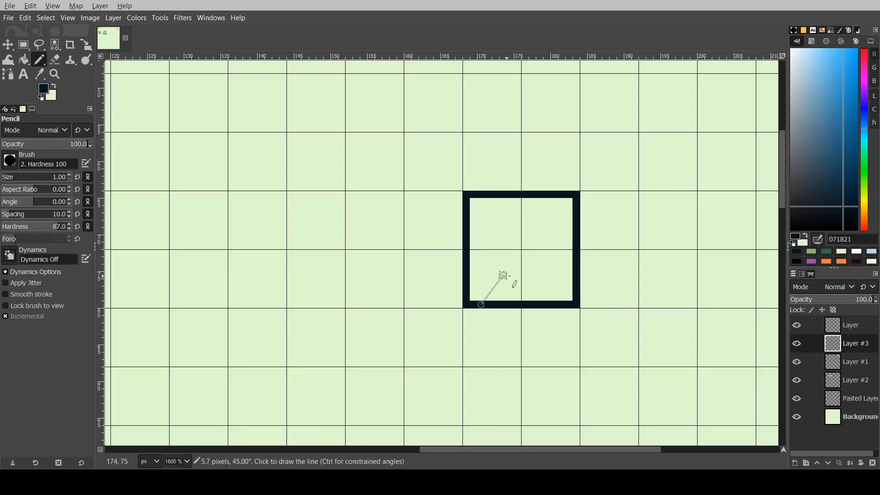
Step: Bucket-fill the inside of the 16 × 16 px square with 071821 and return to the Pencil tool
key("shift+b")
left_click(516, 256)
scroll(516, 256, "down", 5, "ctrl")
scroll(541, 222, "up", 3, "ctrl")
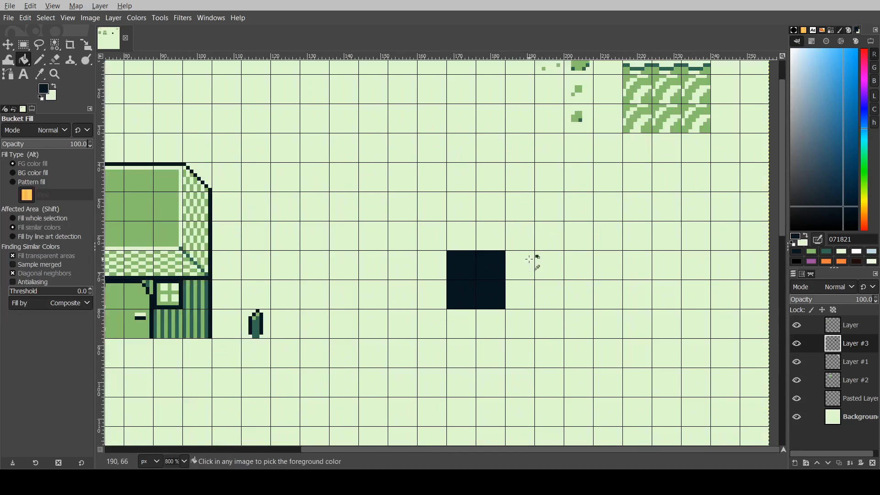
scroll(527, 257, "up", 1, "ctrl")
key("n")
scroll(483, 267, "down", 3, "ctrl")
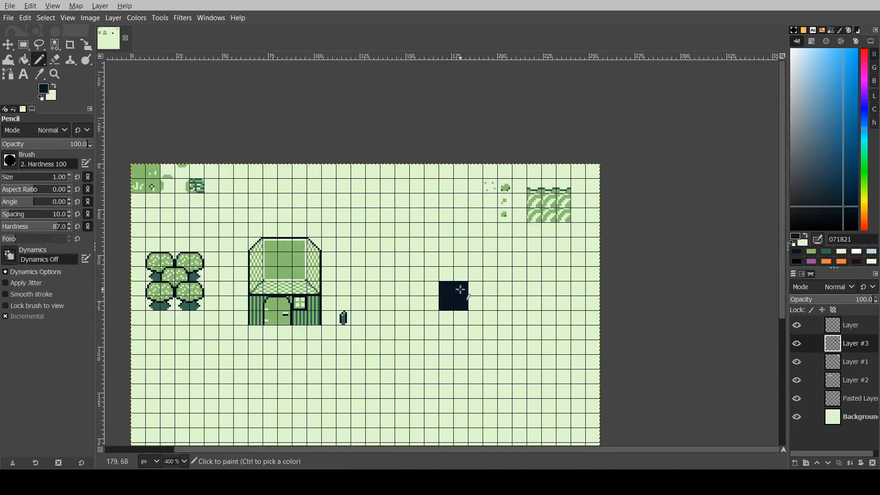
Step: Outline an upright 8 × 24 px rectangle in dark green 306850 one tile to the right of the near-black square
scroll(457, 299, "up", 2, "ctrl")
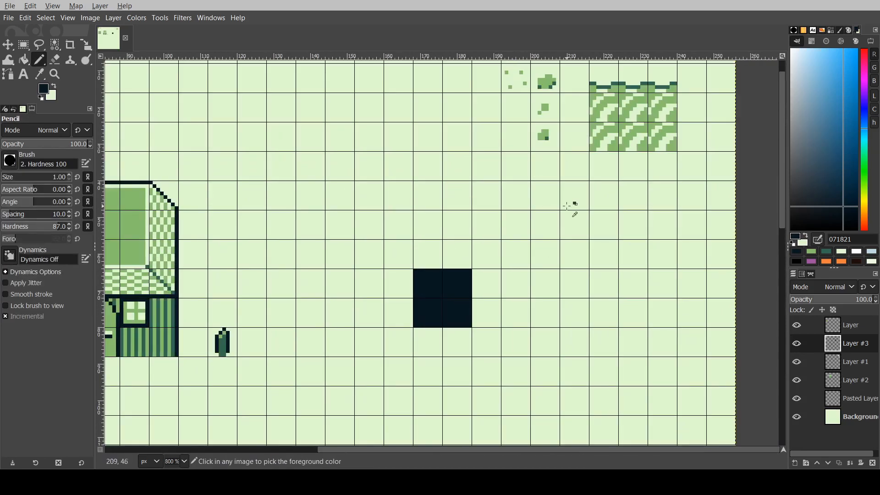
left_click(829, 253)
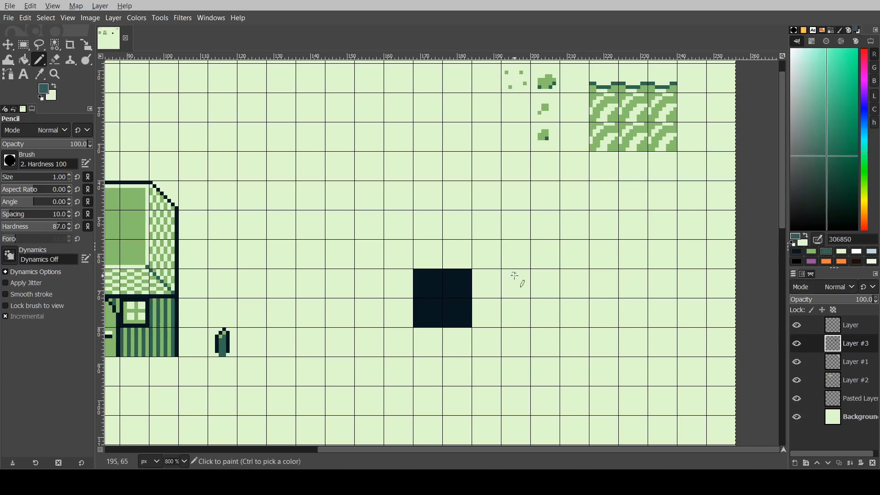
scroll(503, 276, "up", 2, "ctrl")
scroll(502, 276, "down", 2, "ctrl")
scroll(500, 292, "up", 2, "ctrl")
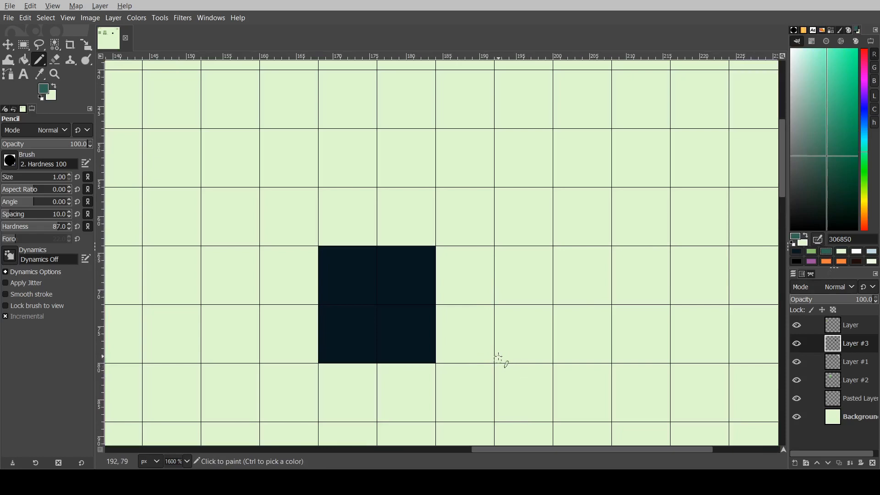
left_click(499, 357)
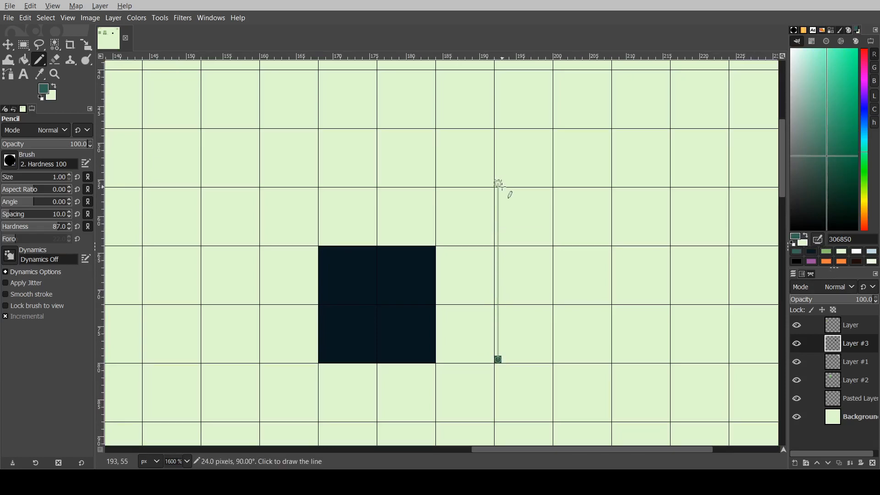
left_click(498, 192, "shift")
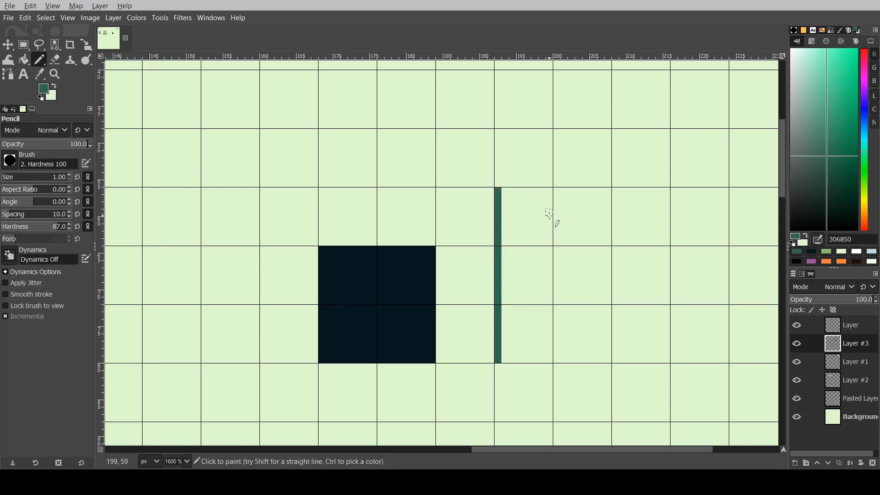
left_click(549, 191, "shift")
left_click(549, 359, "shift")
left_click(498, 360, "shift")
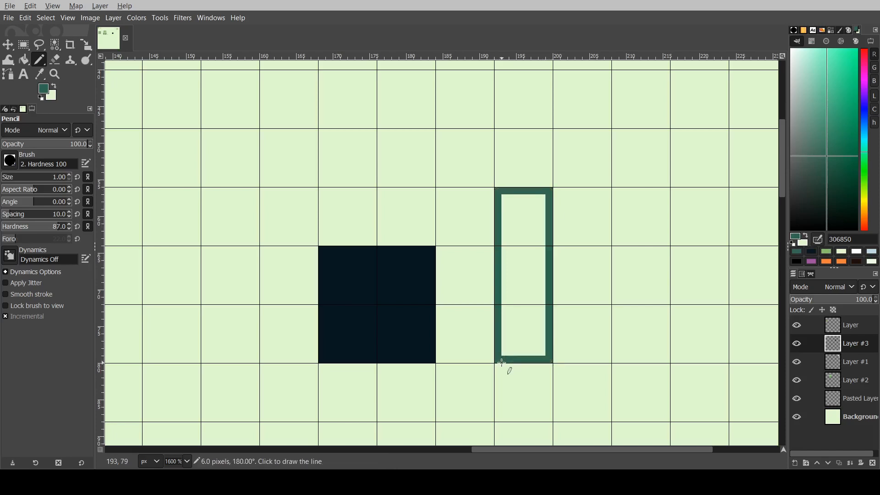
scroll(518, 324, "up", 1, "ctrl")
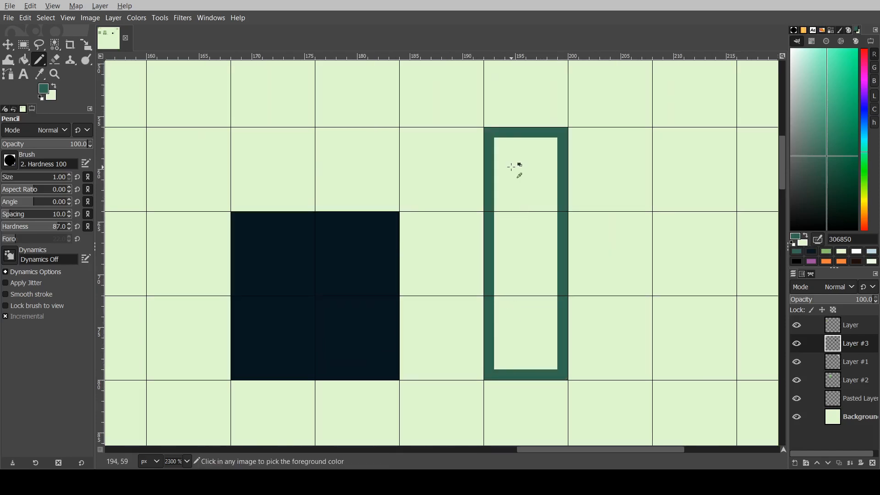
Step: Bucket-fill the inside of the 8 × 24 px rectangle with dark green 306850 and return to the Pencil tool
scroll(510, 171, "up", 3)
scroll(520, 226, "down", 2, "ctrl")
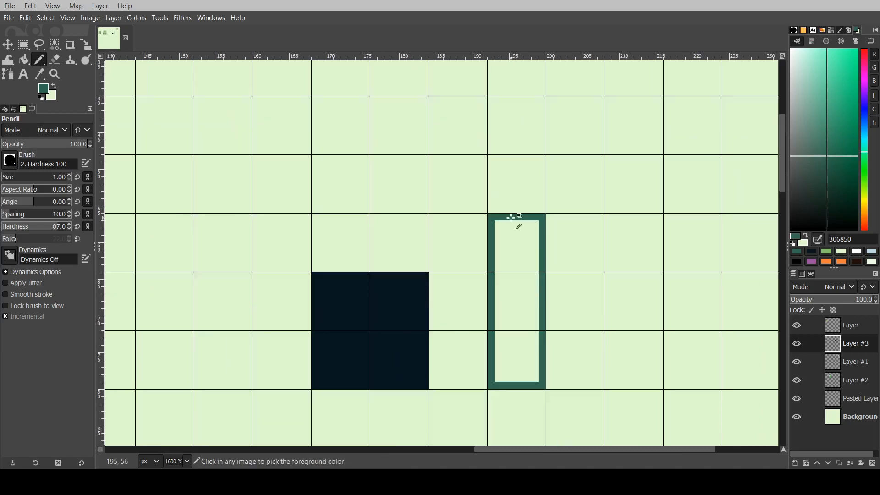
scroll(520, 239, "up", 3, "ctrl")
key("shift+b")
left_click(522, 238)
key("n")
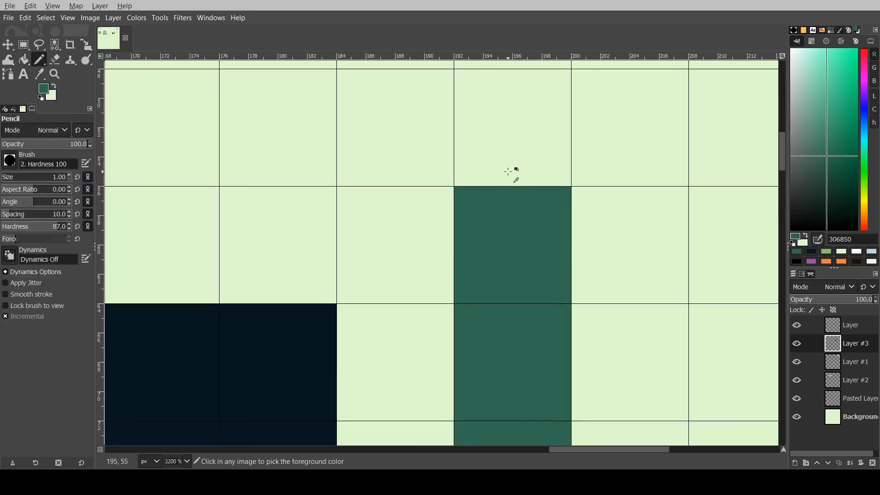
Step: Pick pale green e0f8cf and cut uneven notches 1 to 3 px deep into the strip's upper edge
left_click(515, 173, "ctrl")
mouse_move(472, 195)
left_mouse_down()
mouse_move(475, 209)
mouse_move(554, 210)
left_mouse_up()
scroll(607, 224, "down", 5, "ctrl")
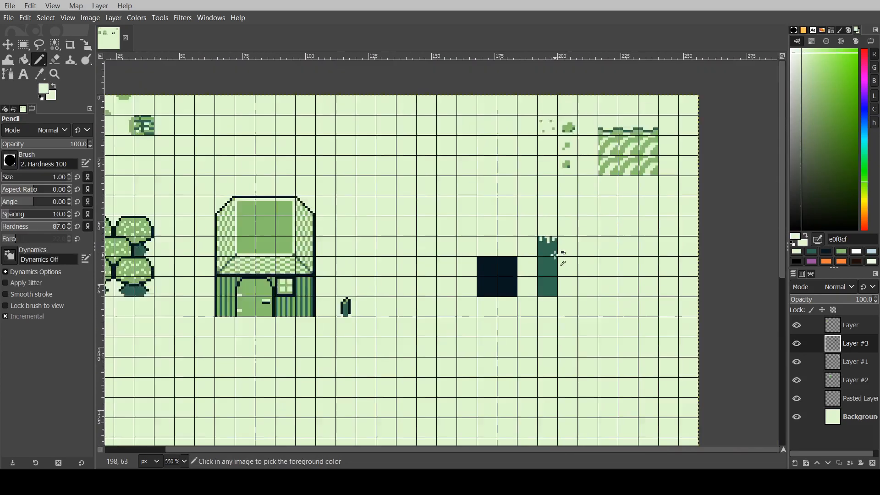
Step: Cut similar uneven e0f8cf notches along the lower edge of the dark green strip
scroll(550, 252, "up", 4, "ctrl")
scroll(530, 256, "up", 1, "ctrl")
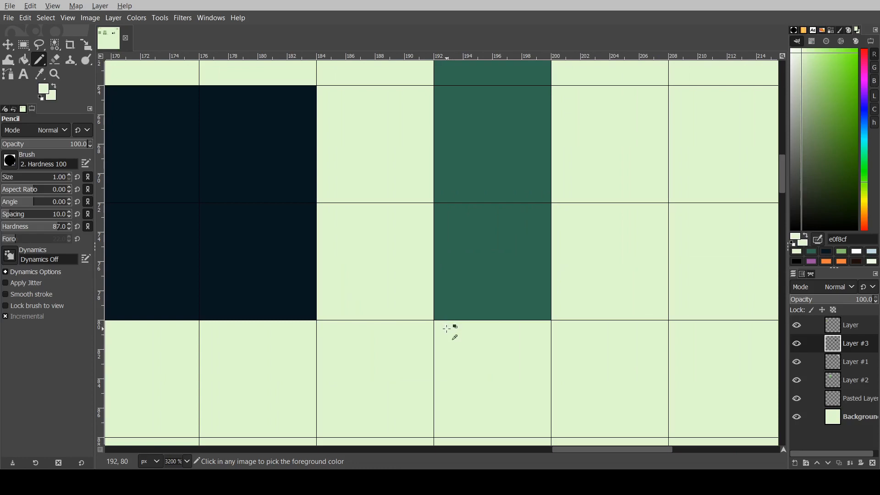
mouse_move(447, 314)
left_mouse_down()
mouse_move(495, 306)
mouse_move(455, 283)
left_mouse_up()
left_click_drag(500, 301, 499, 286)
left_click(513, 298)
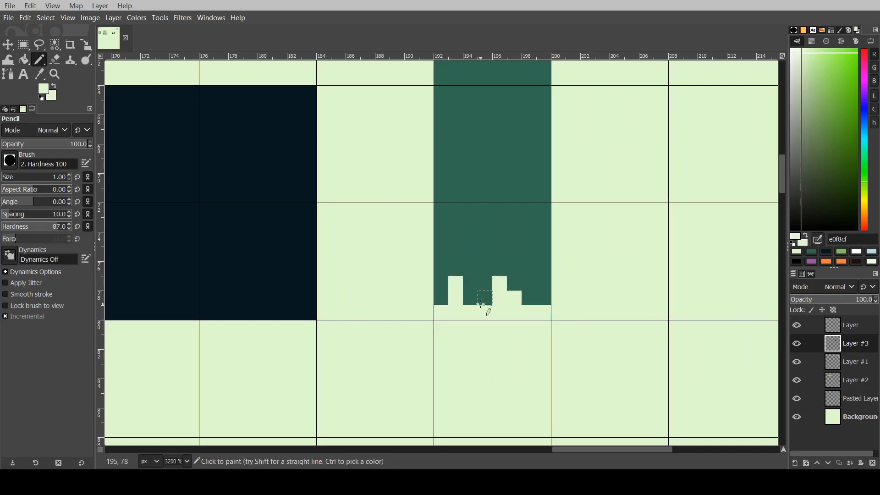
scroll(541, 269, "down", 1, "ctrl")
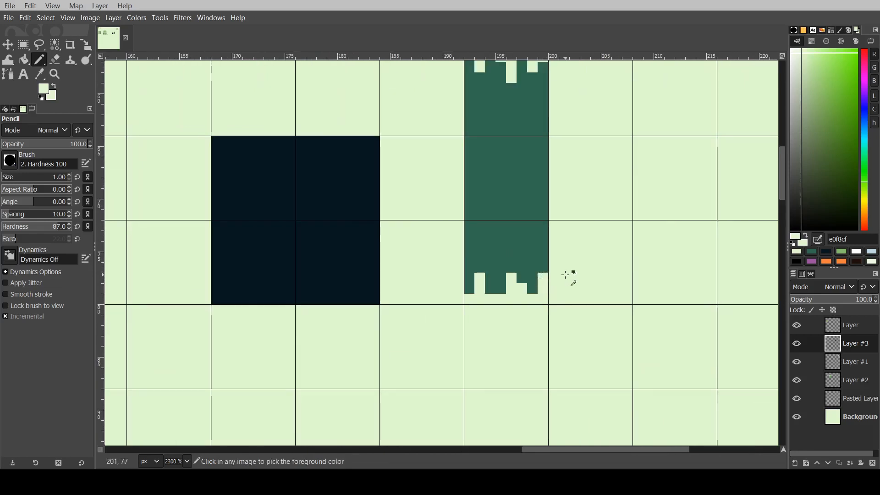
scroll(571, 275, "down", 3, "ctrl")
scroll(569, 262, "down", 2, "ctrl")
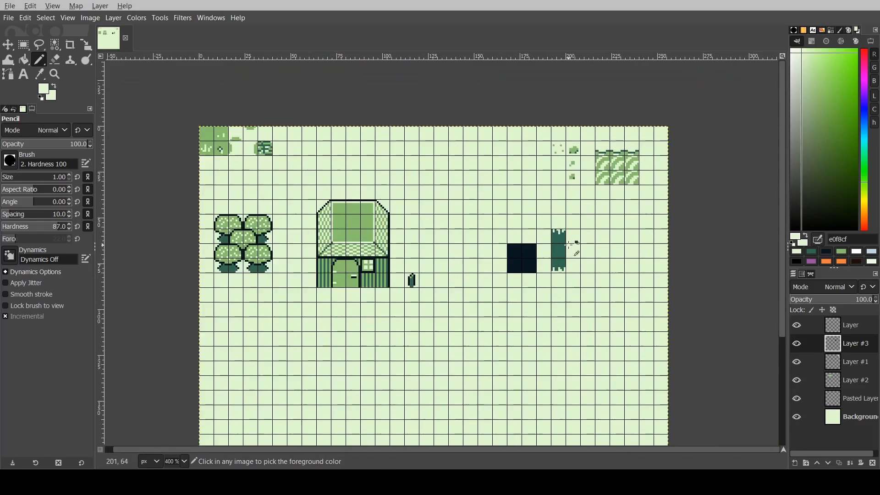
scroll(523, 318, "up", 3, "ctrl")
scroll(573, 316, "down", 1, "ctrl")
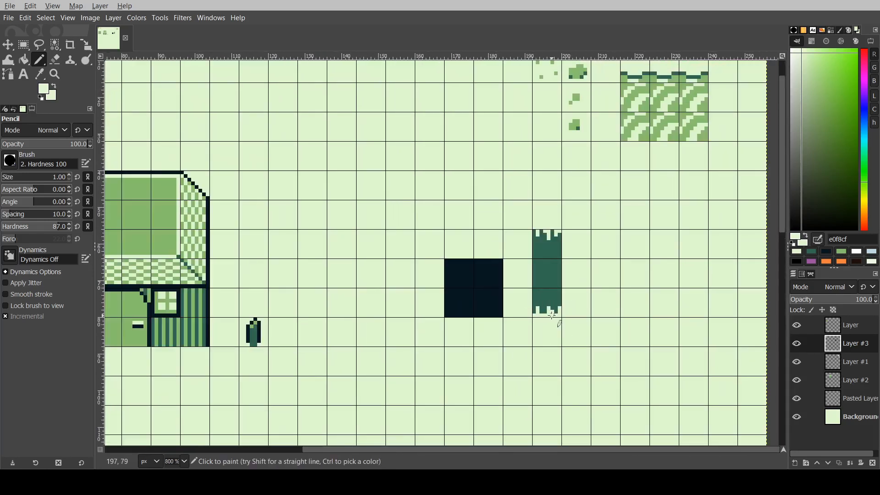
scroll(552, 316, "up", 4, "ctrl")
scroll(554, 298, "down", 4, "ctrl")
scroll(547, 288, "up", 2, "ctrl")
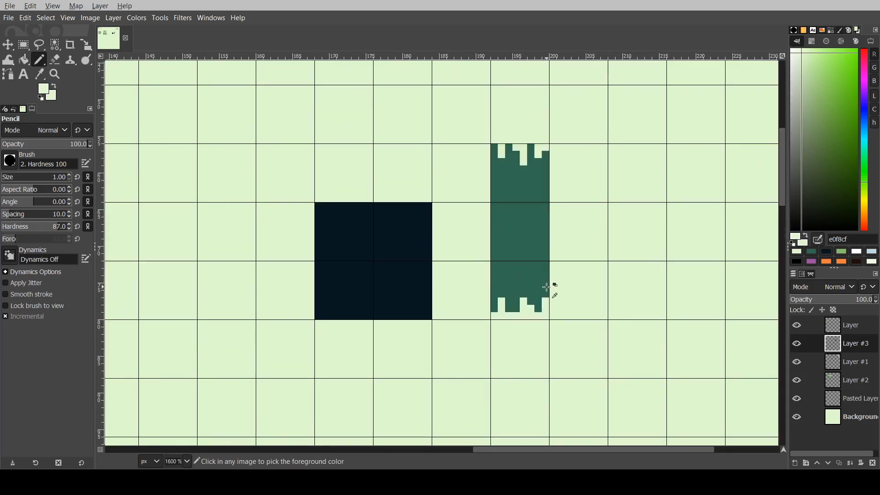
scroll(614, 114, "down", 3, "ctrl")
scroll(612, 103, "up", 3)
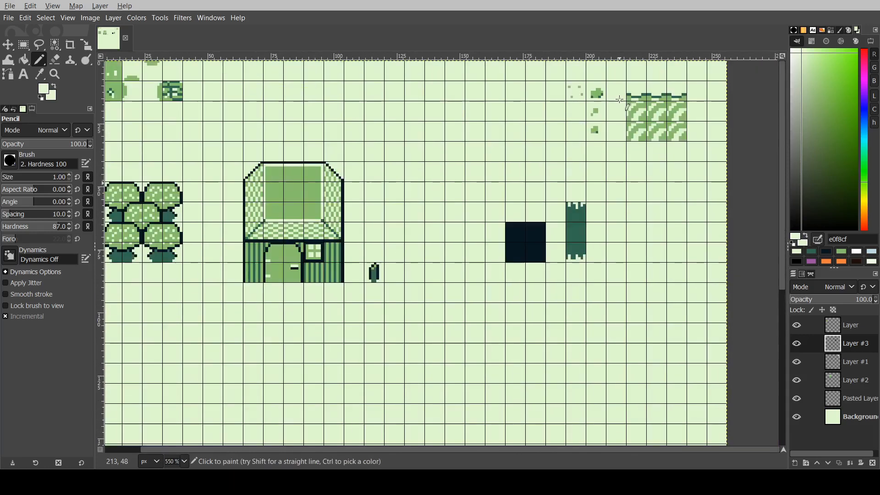
Step: Pick 86c06c from the water tile and recolor the notches along the strip's lower edge with it
left_click(634, 120, "ctrl")
scroll(595, 263, "up", 4, "ctrl")
mouse_move(509, 193)
left_mouse_down()
mouse_move(589, 193)
mouse_move(584, 172)
left_mouse_up()
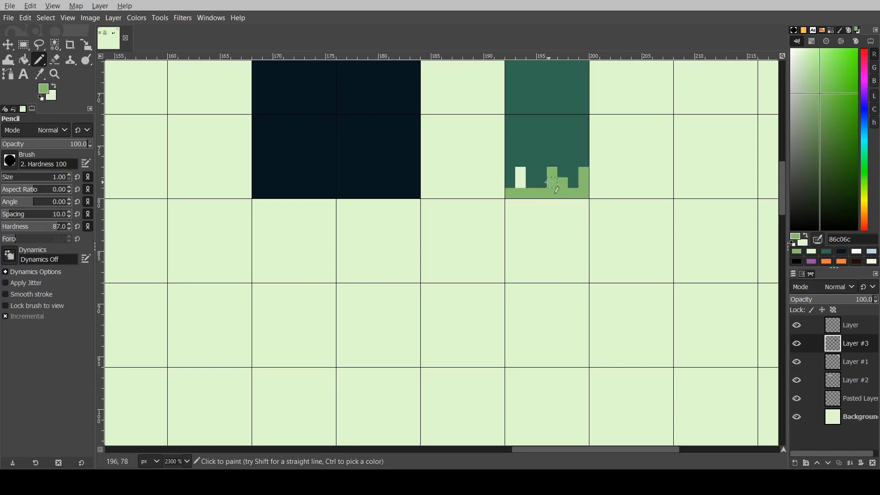
scroll(573, 167, "down", 4, "ctrl")
scroll(544, 179, "up", 4, "ctrl")
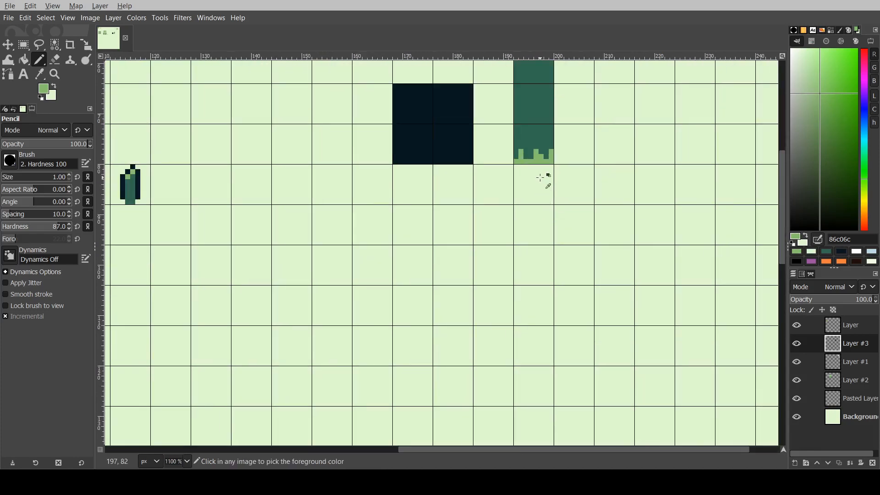
Step: Try extending the dark green 306850 gaps through the strip's lowest pixel row, and undo the added pixels
scroll(532, 167, "up", 4)
scroll(532, 357, "up", 2, "ctrl")
left_click(517, 334, "ctrl")
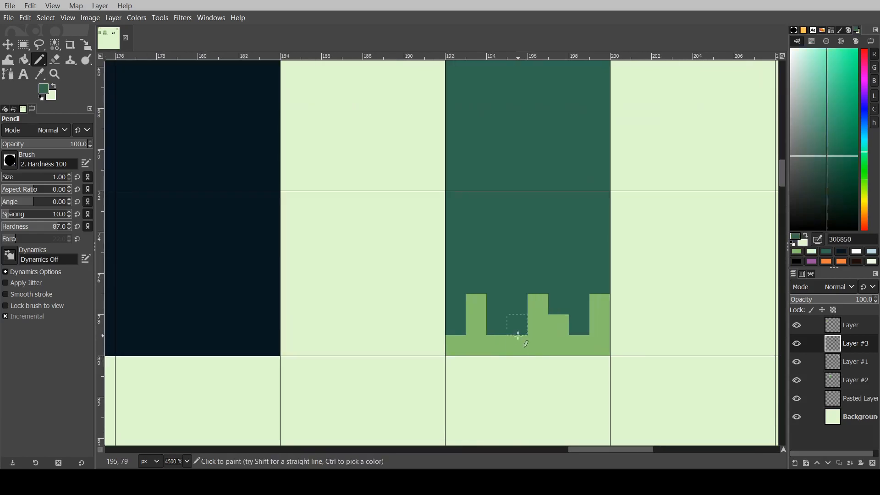
left_click(500, 343)
left_click(579, 345)
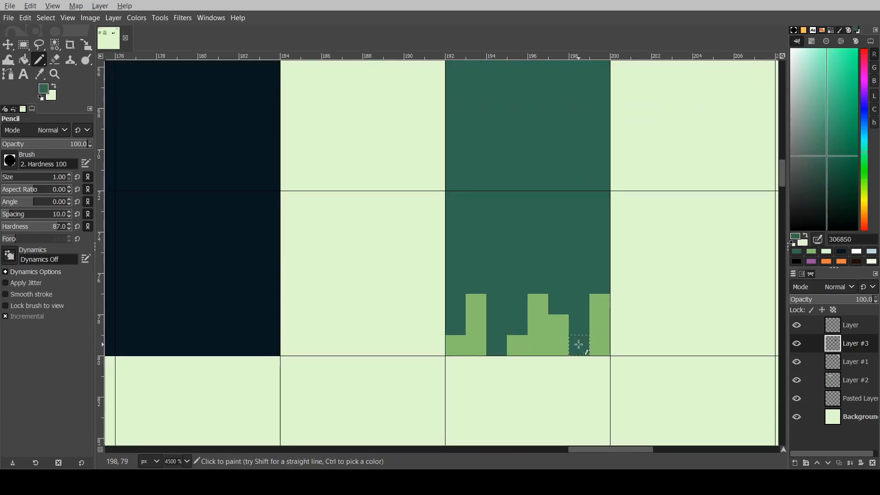
scroll(570, 275, "down", 2, "ctrl")
scroll(557, 302, "up", 2, "ctrl")
left_click(557, 321)
scroll(591, 261, "down", 2, "ctrl")
scroll(591, 261, "down", 1, "ctrl")
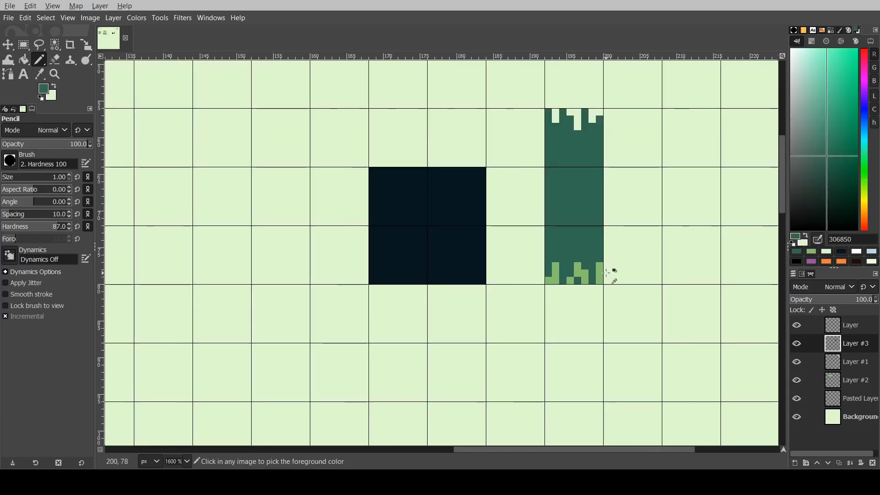
scroll(613, 275, "down", 3, "ctrl")
scroll(613, 274, "up", 5, "ctrl")
key("ctrl+z")
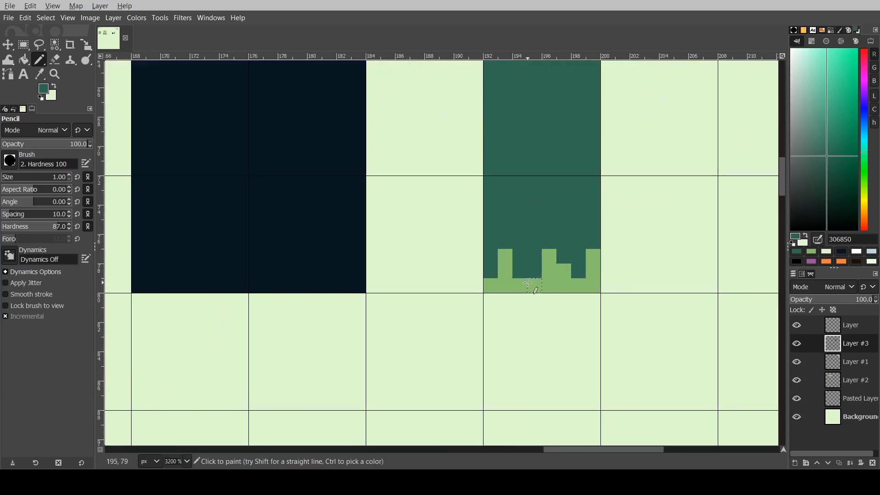
Step: Reshape the light green fringe at the strip's lower edge by repainting single pixels in 306850 and 86c06c
scroll(577, 285, "down", 2, "ctrl")
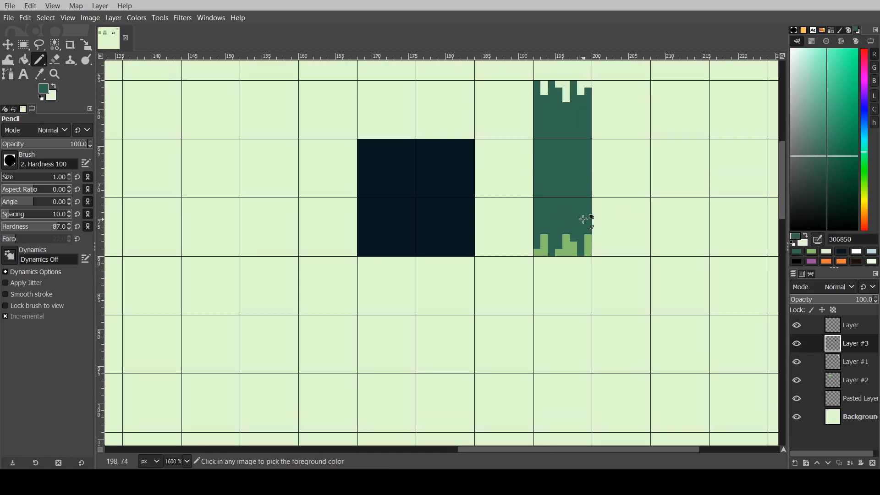
scroll(583, 219, "up", 3, "ctrl")
left_click_drag(562, 267, 563, 286)
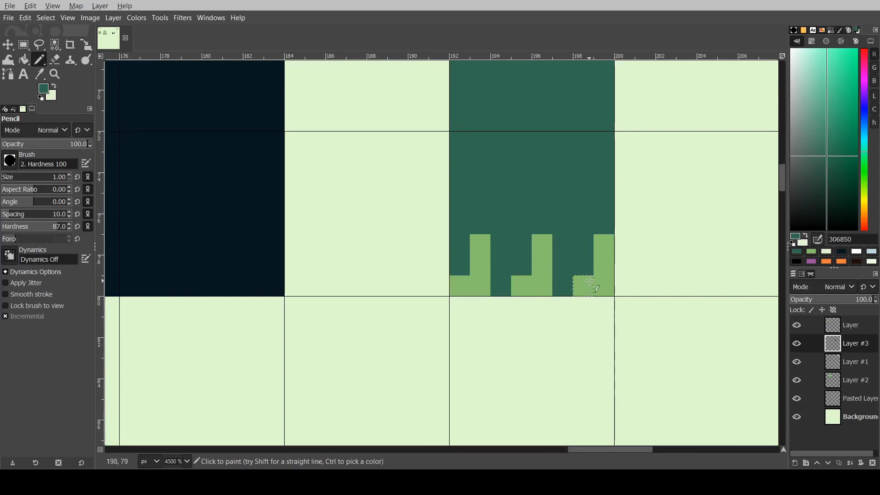
left_click(581, 283, "ctrl")
left_click(568, 283)
left_click(522, 247, "ctrl")
left_click(522, 285)
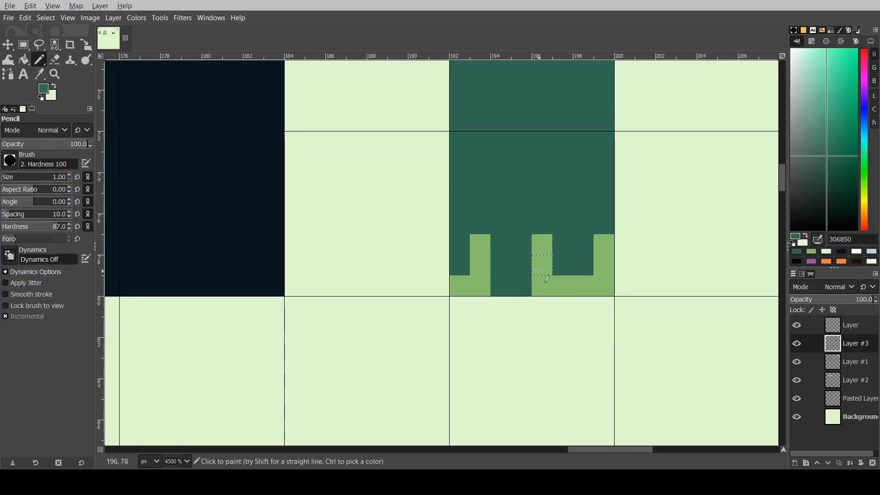
Step: Paint over all the light green fringe pixels at the strip's lower edge with dark green 306850
left_click_drag(542, 244, 540, 284)
left_click_drag(480, 285, 479, 247)
left_click(460, 286)
left_click(561, 285)
mouse_move(581, 283)
left_mouse_down()
mouse_move(603, 269)
mouse_move(604, 284)
left_mouse_up()
Step: Draw uneven 86c06c spikes 1 to 3 px tall along the strip's lower edge, following the notch pattern of its upper edge
left_click(812, 252)
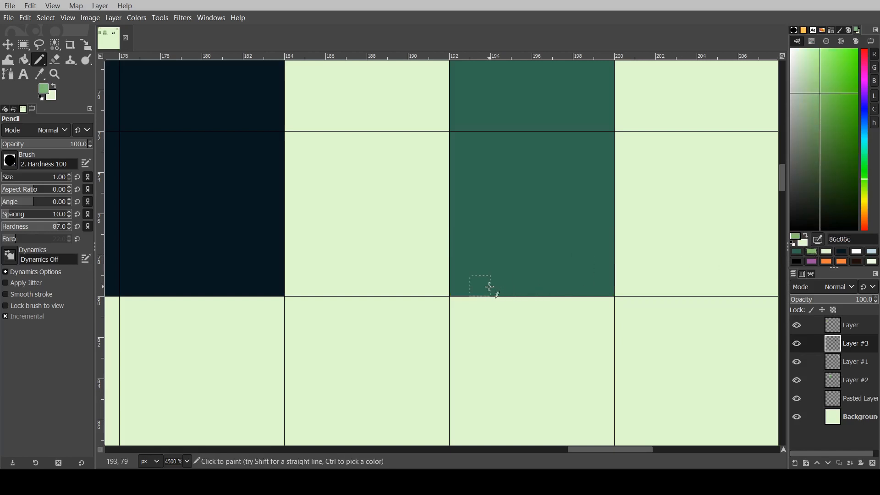
left_click_drag(482, 284, 482, 265)
key("ctrl+z")
scroll(504, 263, "down", 2, "ctrl")
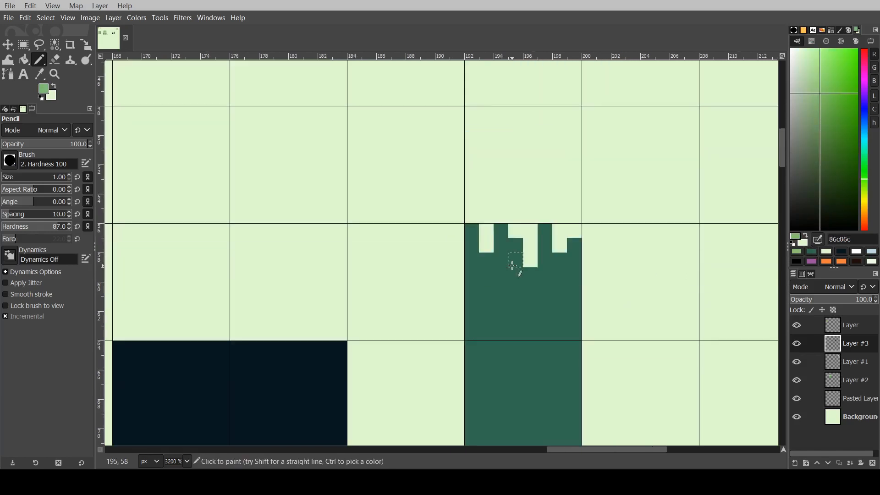
scroll(511, 266, "down", 1, "ctrl")
scroll(500, 368, "up", 1, "ctrl")
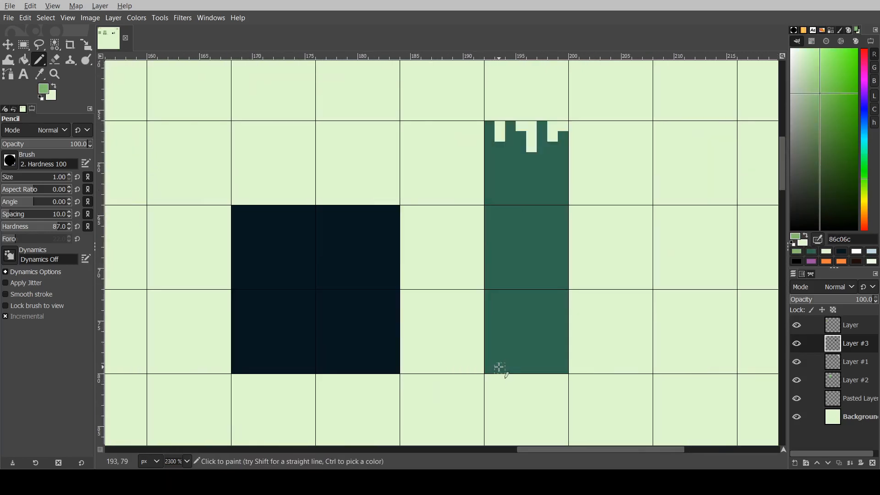
left_click_drag(524, 368, 532, 351)
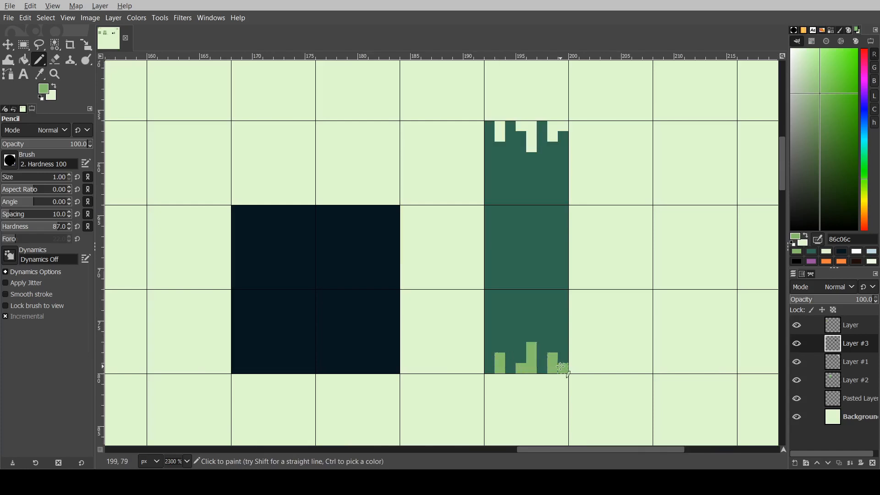
scroll(561, 367, "down", 3, "ctrl")
scroll(544, 289, "up", 2, "ctrl")
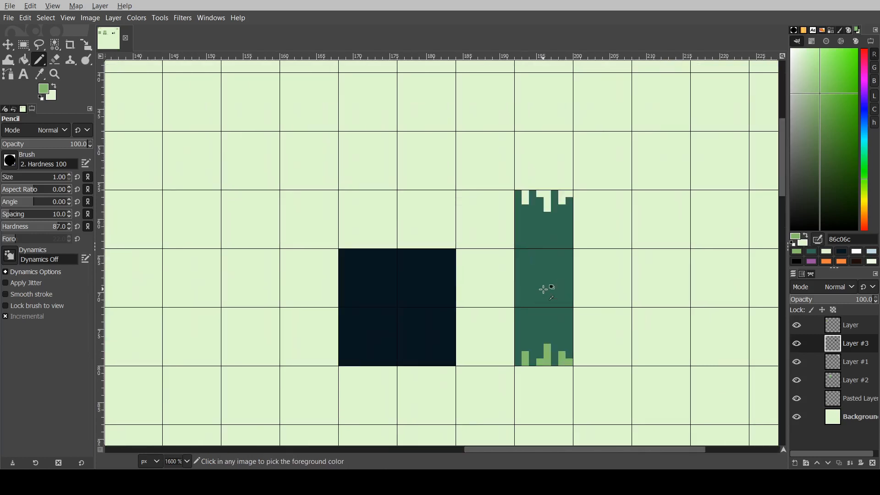
Step: Pick near-black 071821 and draw stepped diagonal cracks across the strip's middle 8 × 8 px tile
left_click(428, 301, "ctrl")
scroll(549, 309, "up", 2, "ctrl")
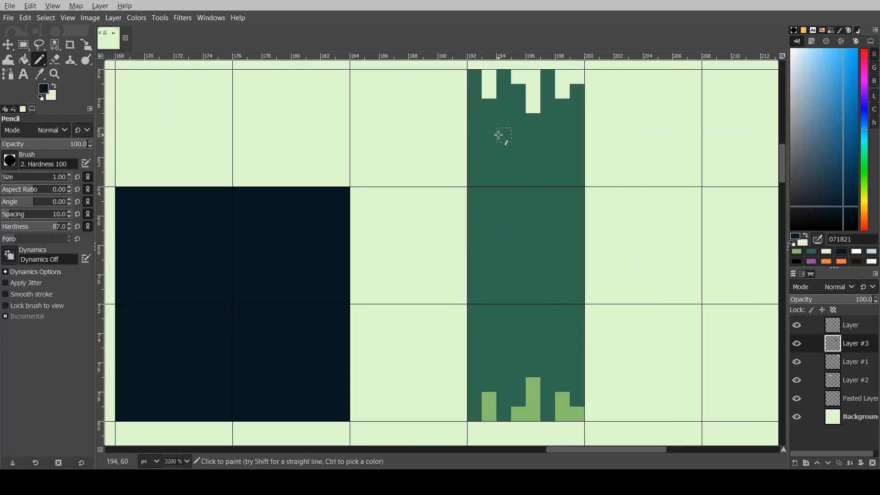
left_click_drag(500, 192, 544, 294)
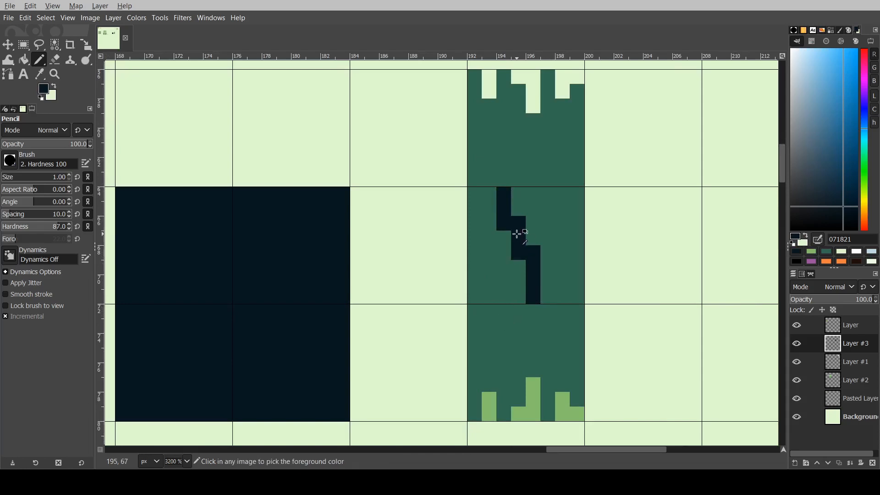
left_click_drag(563, 194, 578, 247)
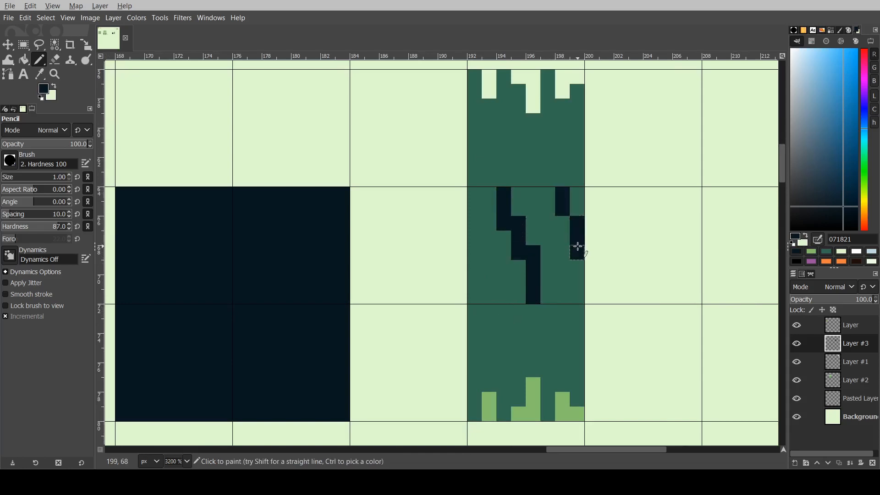
left_click_drag(479, 272, 474, 295)
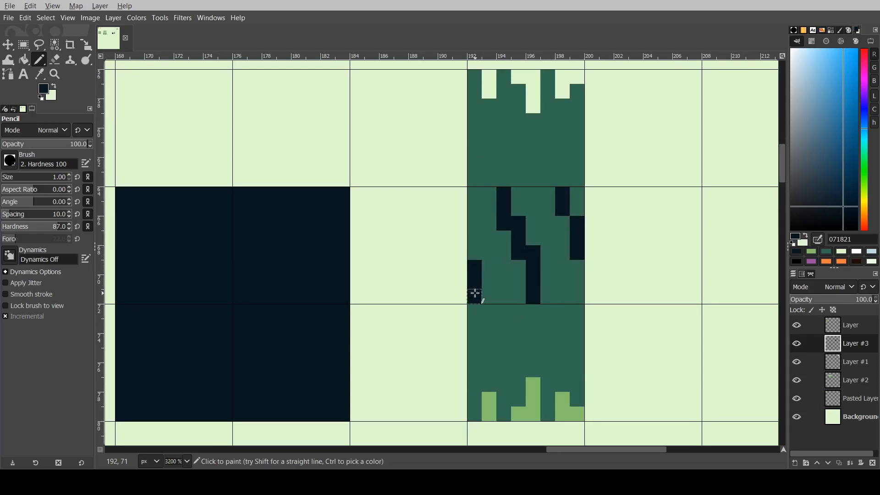
scroll(507, 257, "down", 1, "ctrl")
scroll(504, 260, "up", 1, "ctrl")
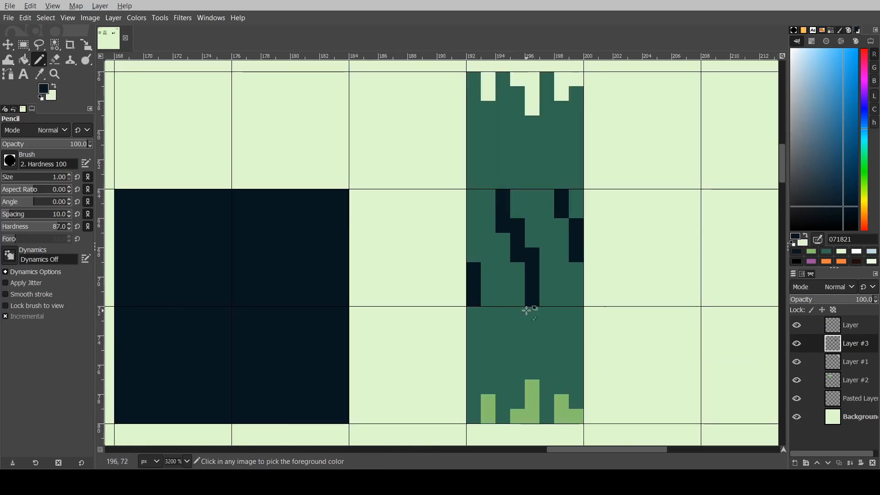
Step: Add single 071821 pixels between the cracks of the middle tile to branch them into a rock texture
scroll(487, 256, "up", 1, "ctrl")
left_click(489, 253)
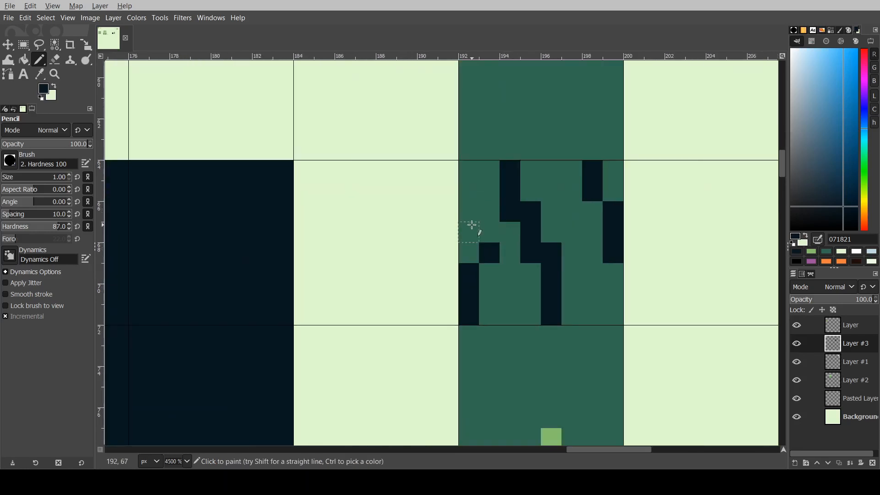
left_click(513, 271)
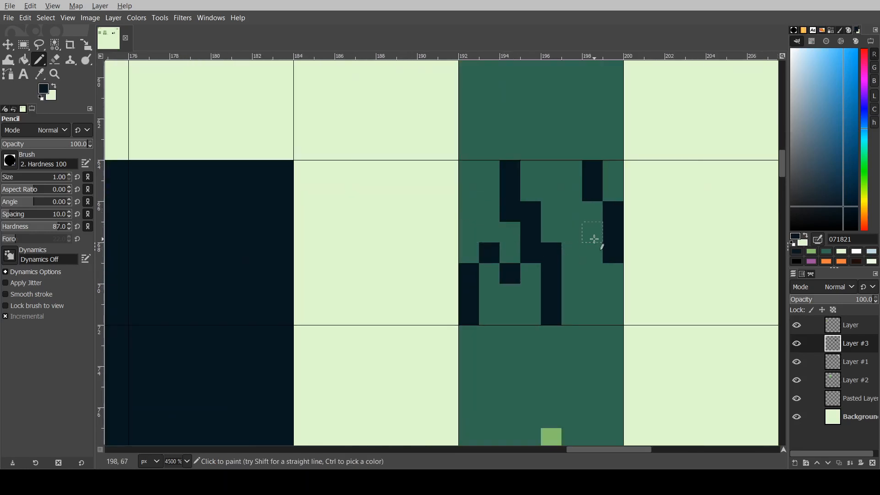
left_click(592, 278)
left_click(574, 297)
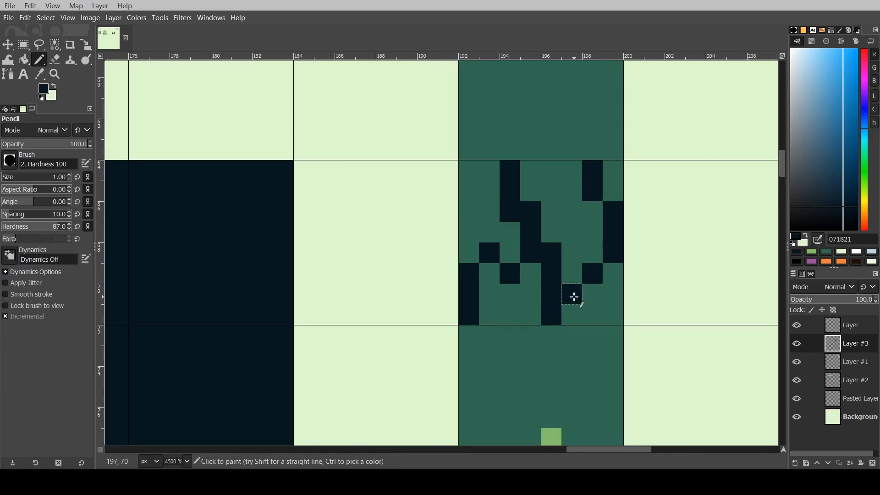
left_click(569, 231)
left_click(571, 211)
scroll(585, 149, "down", 1, "ctrl")
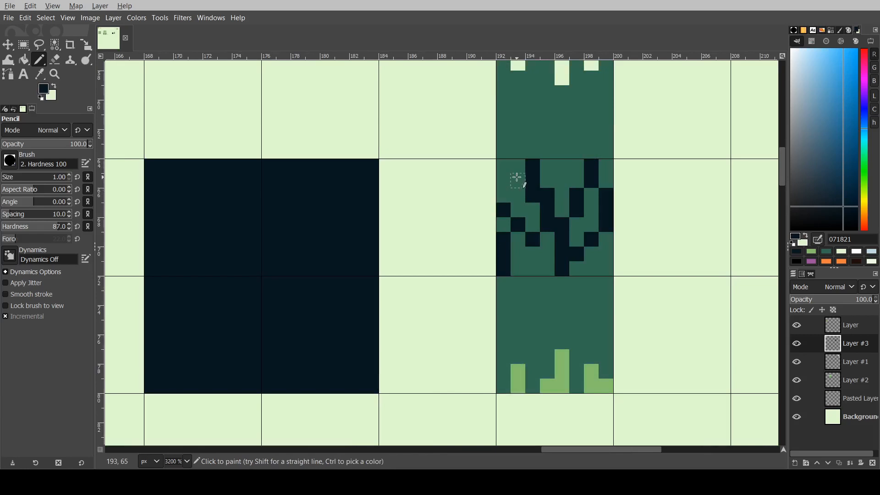
scroll(505, 173, "down", 3, "ctrl")
scroll(533, 169, "up", 2, "ctrl")
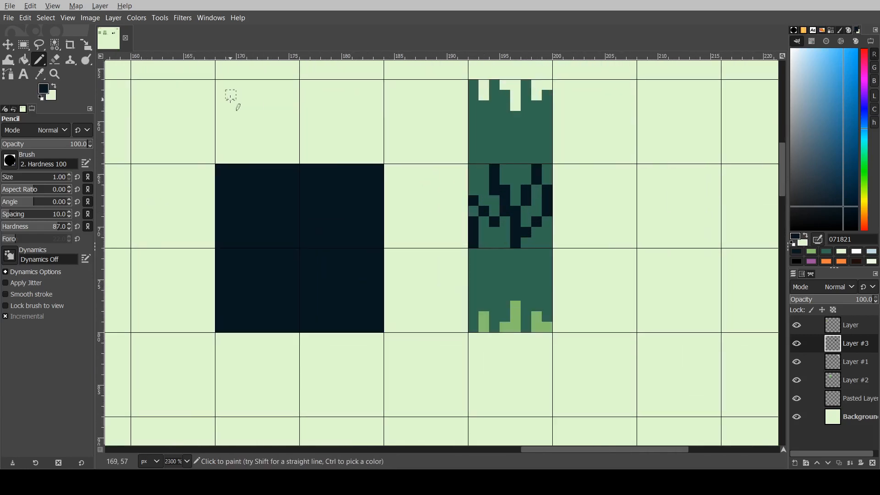
Step: Copy the cracked 8 × 8 px middle tile and place two copies side by side directly to its right
key("r")
left_click_drag(468, 164, 548, 251)
key("ctrl+c")
key("ctrl+v")
left_click_drag(511, 205, 680, 202, "ctrl+alt")
key("ctrl+v")
left_click(631, 296)
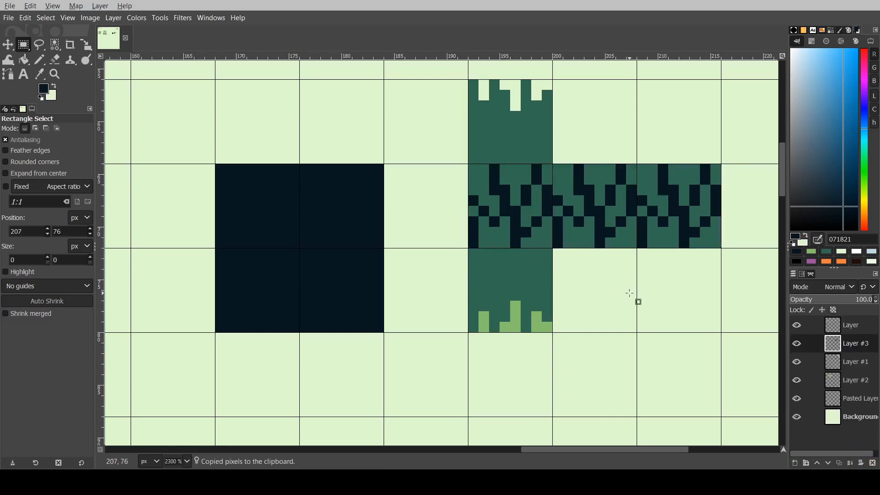
Step: Place two more copies of the cracked 8 × 8 px tile directly below the two copies beside the strip
scroll(632, 275, "down", 2, "ctrl")
scroll(658, 223, "down", 2, "ctrl")
scroll(659, 223, "up", 4, "ctrl")
key("ctrl+v")
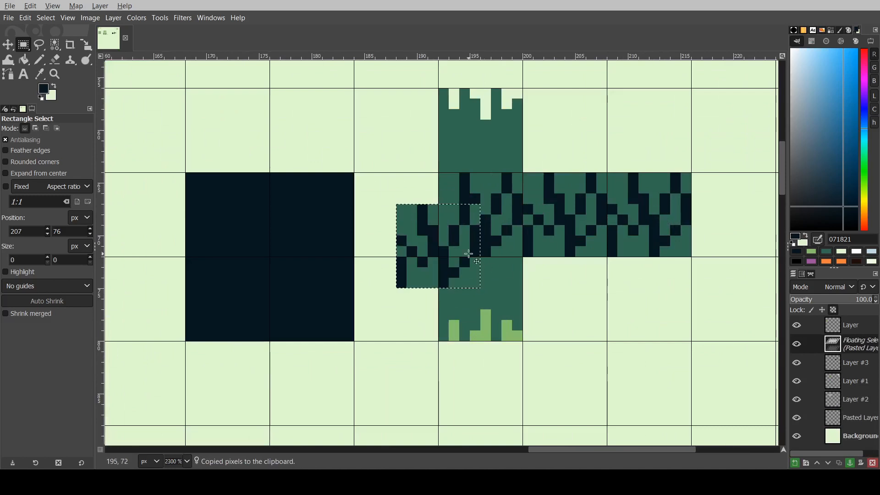
left_click_drag(459, 247, 658, 287)
left_click(644, 232)
scroll(678, 271, "down", 4, "ctrl")
scroll(654, 235, "up", 5, "ctrl")
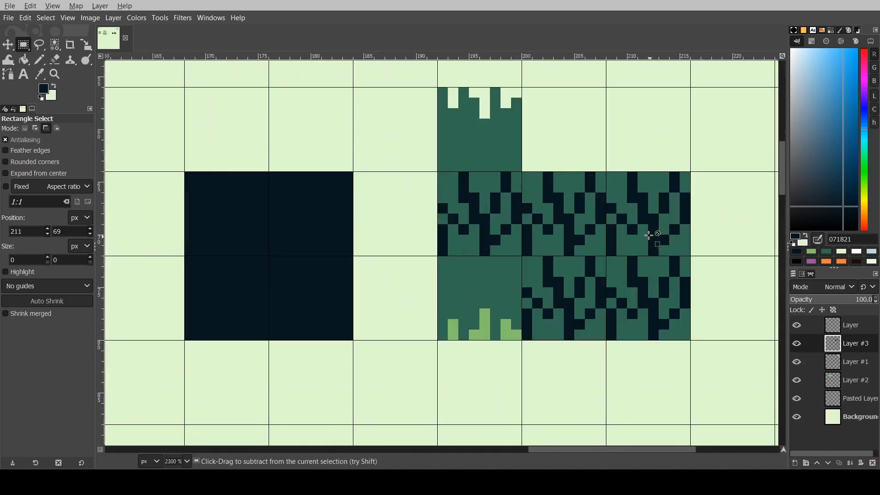
Step: Add single 071821 pixels at the top and bottom edges of the cracked tiles to connect the cracks across the tile seams
key("n")
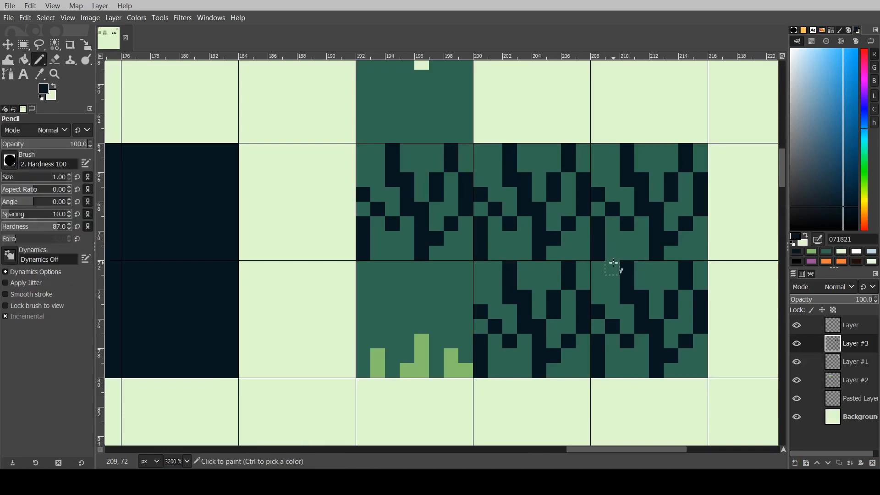
left_click(613, 253)
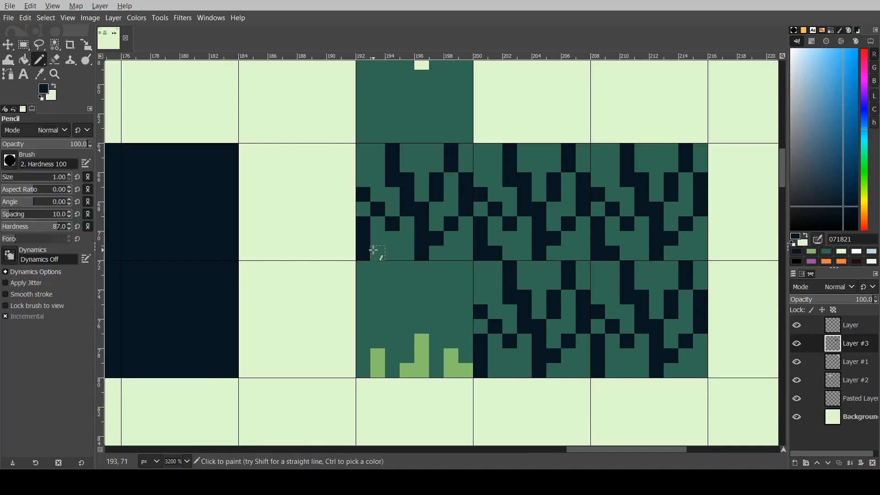
scroll(606, 274, "down", 3, "ctrl")
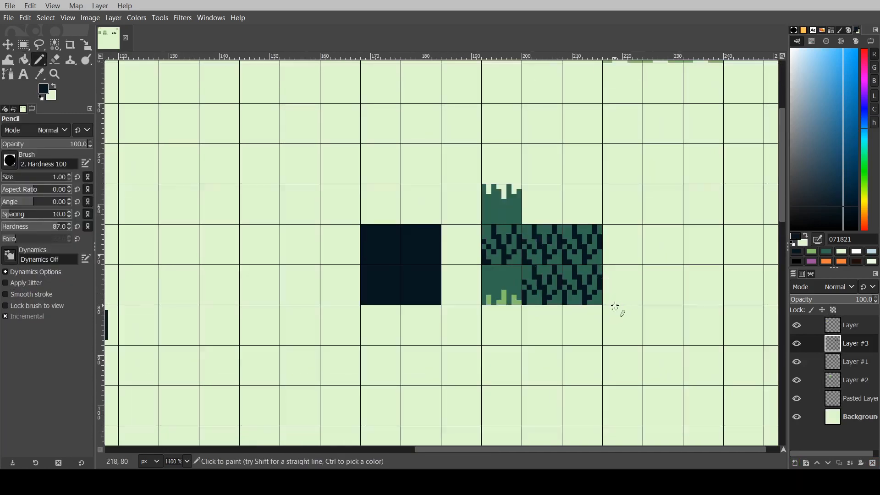
scroll(586, 268, "up", 4, "ctrl")
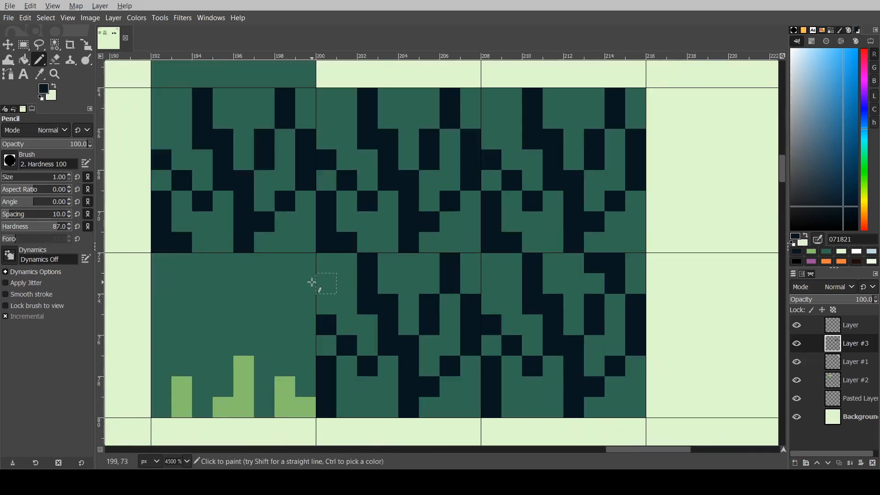
left_click(424, 264)
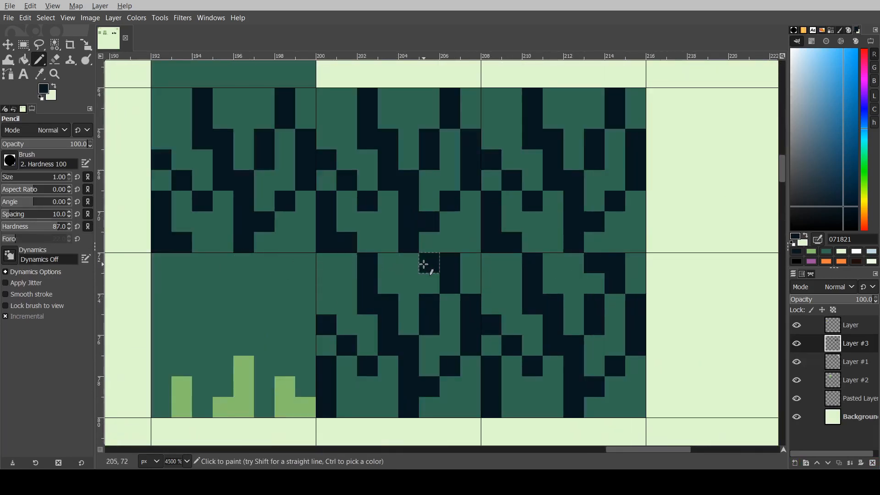
scroll(424, 265, "down", 1, "ctrl")
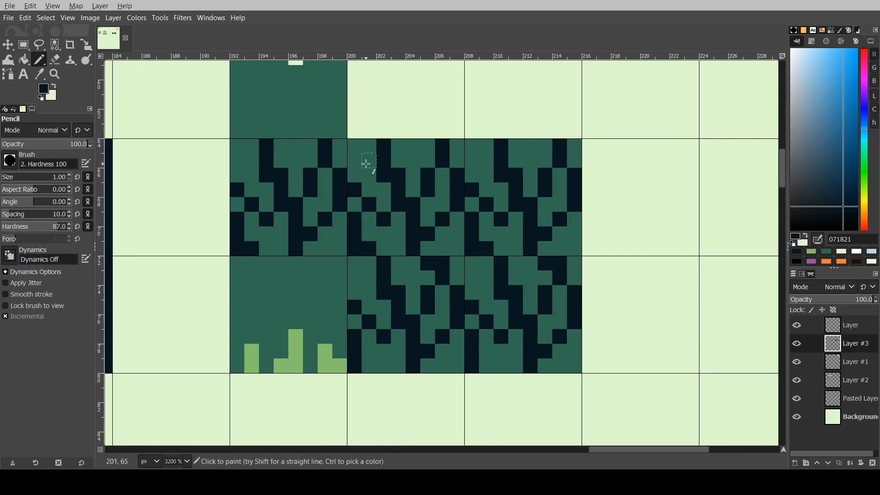
left_click(316, 148)
scroll(402, 202, "down", 3, "ctrl")
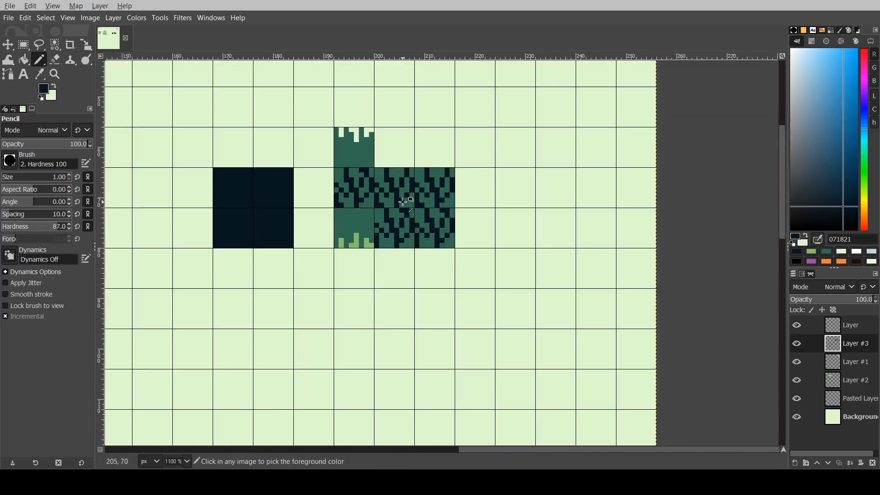
scroll(409, 217, "up", 2, "ctrl")
Step: Copy the upper rows of the cracked texture onto the plain area of the strip's bottom tile, above the light green spikes
left_click(27, 44)
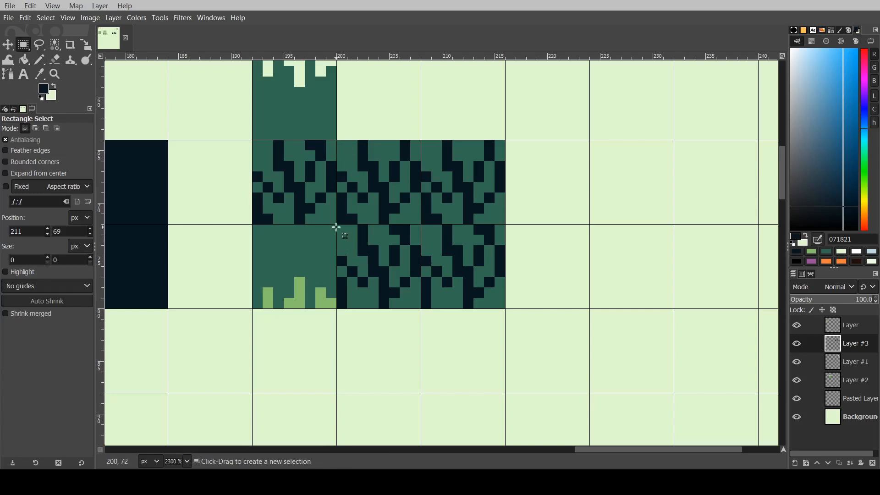
left_click_drag(336, 227, 335, 262)
key("ctrl+c")
key("ctrl+v")
left_click(337, 260)
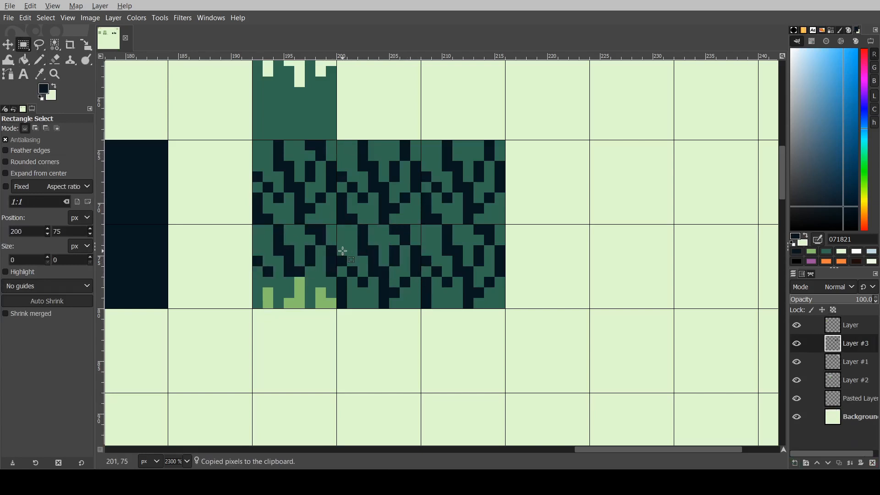
Step: Copy five rows of the cracked texture onto the plain 8 × 5 px area below the notches of the strip's top tile
scroll(338, 235, "up", 3)
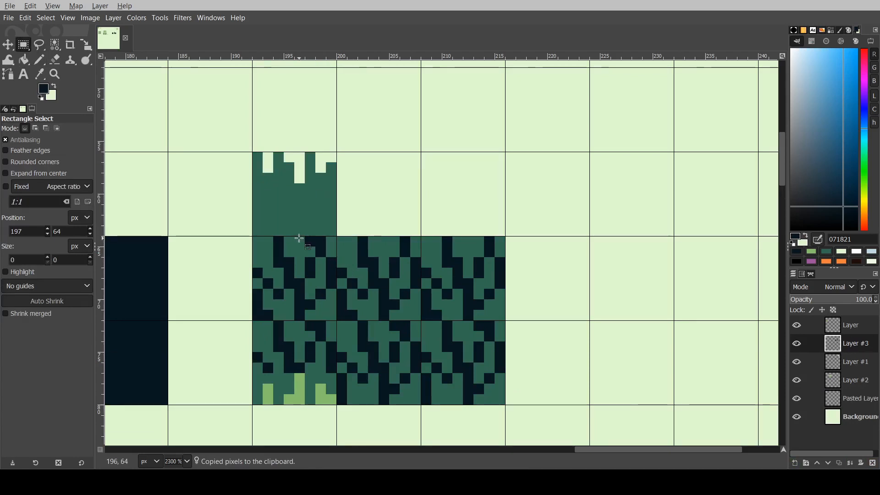
left_click_drag(255, 314, 336, 278)
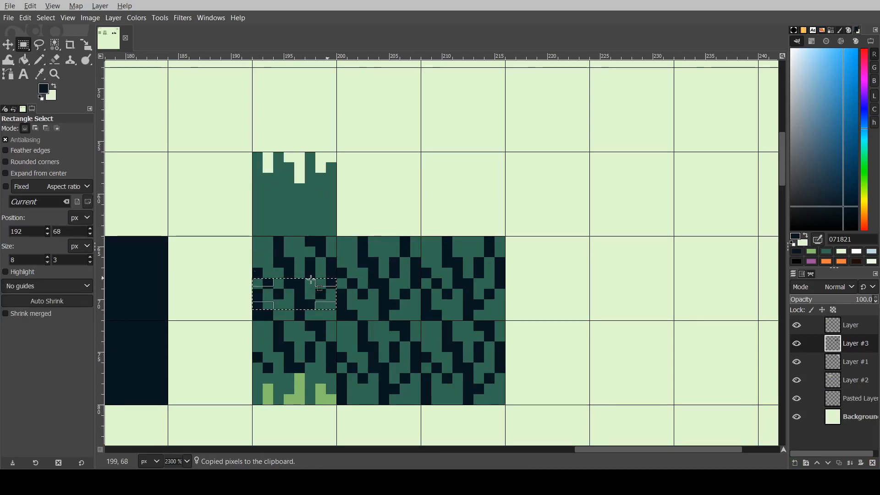
left_click_drag(253, 186, 336, 236)
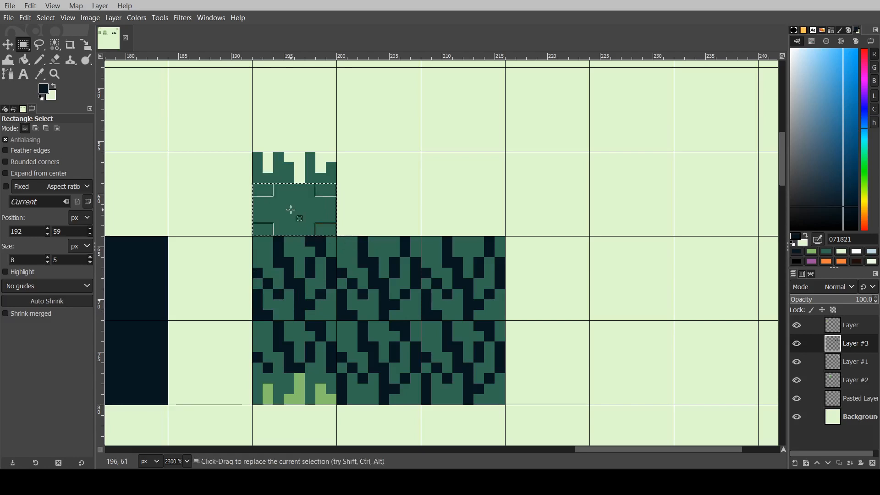
left_click_drag(290, 197, 427, 339)
key("ctrl+c")
key("ctrl+v")
left_click(371, 188)
Step: Delete the four test copies of the cracked tile beside the strip and clear the selection
scroll(307, 210, "down", 2, "ctrl")
key("Delete")
left_click(447, 248)
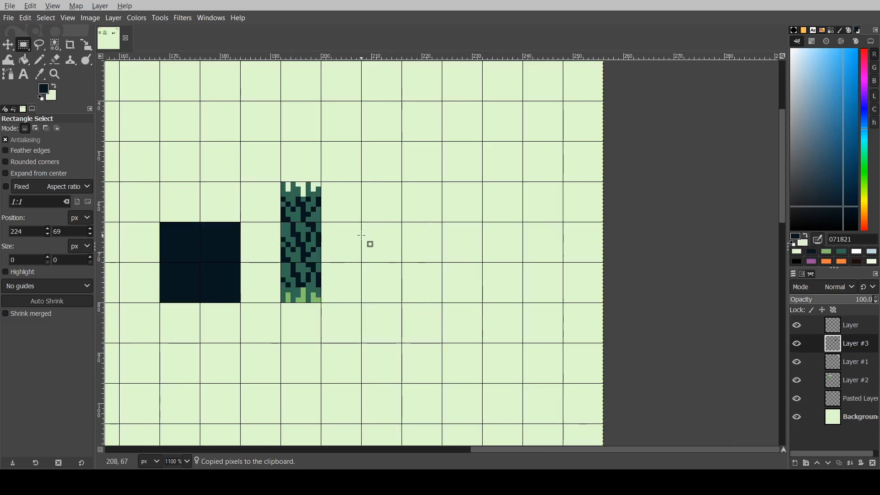
scroll(367, 244, "down", 3, "ctrl")
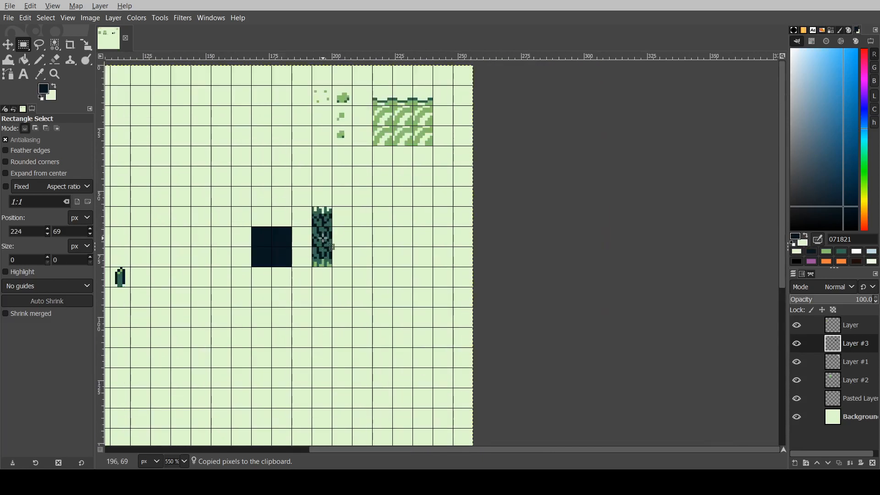
scroll(261, 222, "up", 2, "ctrl")
scroll(263, 222, "down", 4, "ctrl")
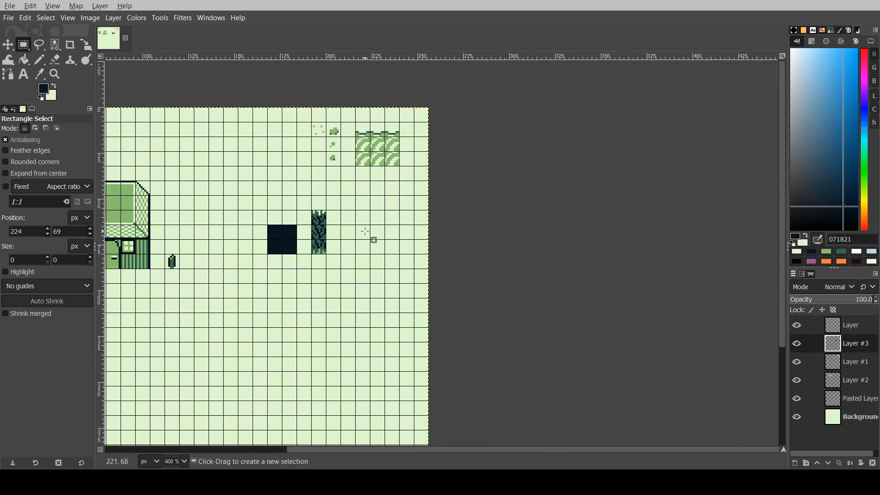
scroll(249, 222, "up", 3, "ctrl")
scroll(270, 225, "down", 2, "ctrl")
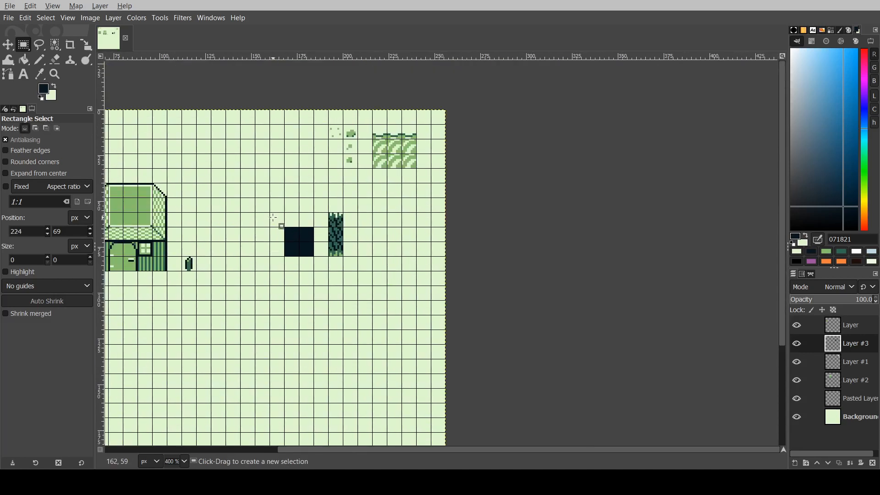
scroll(273, 218, "up", 3, "ctrl")
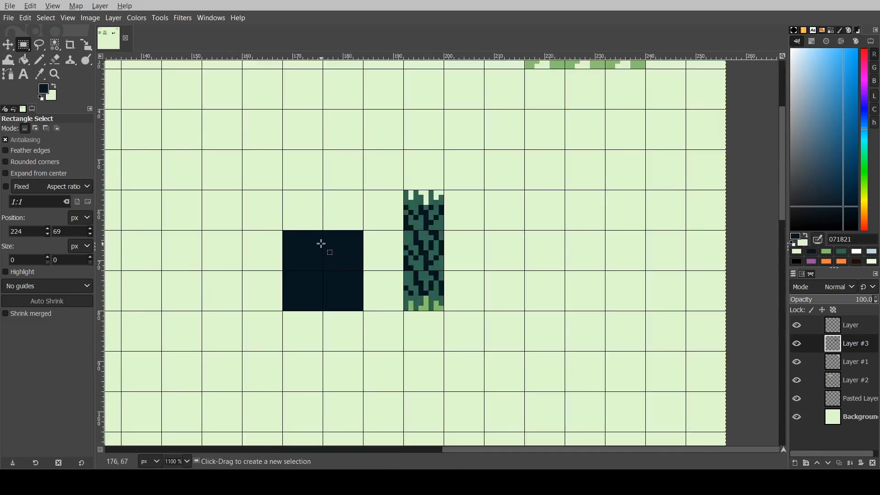
key("n")
left_click(407, 236, "ctrl")
scroll(365, 247, "up", 2, "ctrl")
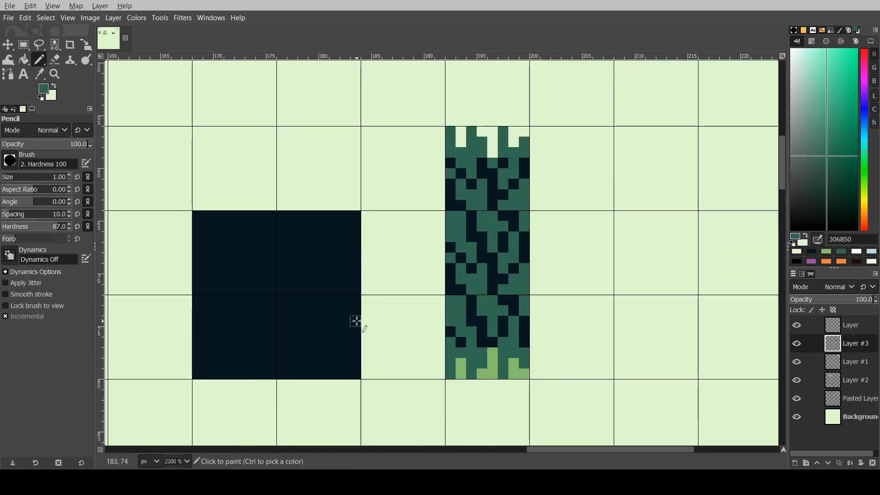
Step: Copy the 3 × 8 px right edge of the strip's cracked middle tile onto the dark square's right edge, once per tile
left_click(24, 44)
mouse_move(527, 212)
left_mouse_down()
mouse_move(501, 304)
mouse_move(502, 293)
left_mouse_up()
key("ctrl+c")
key("ctrl+v")
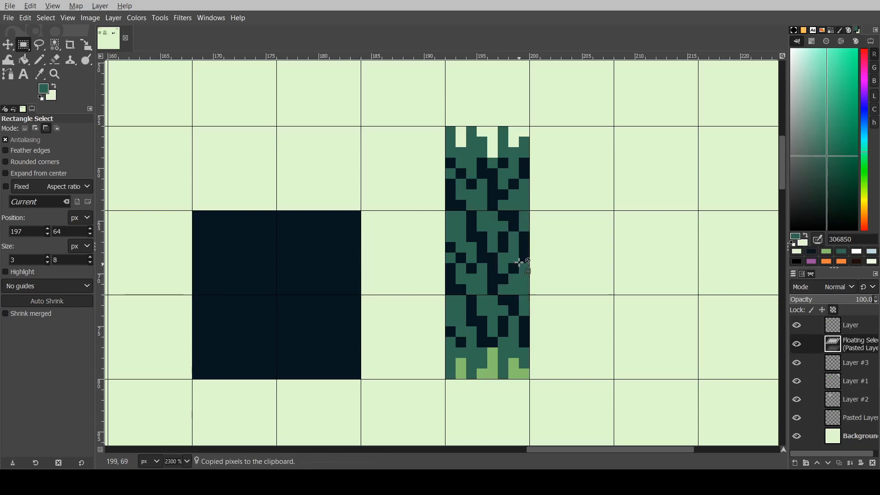
left_click_drag(519, 262, 356, 332)
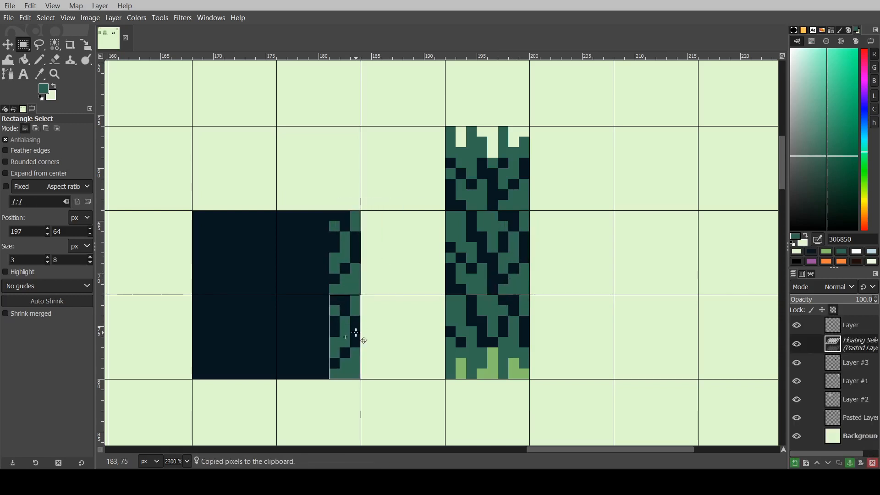
left_click(368, 283)
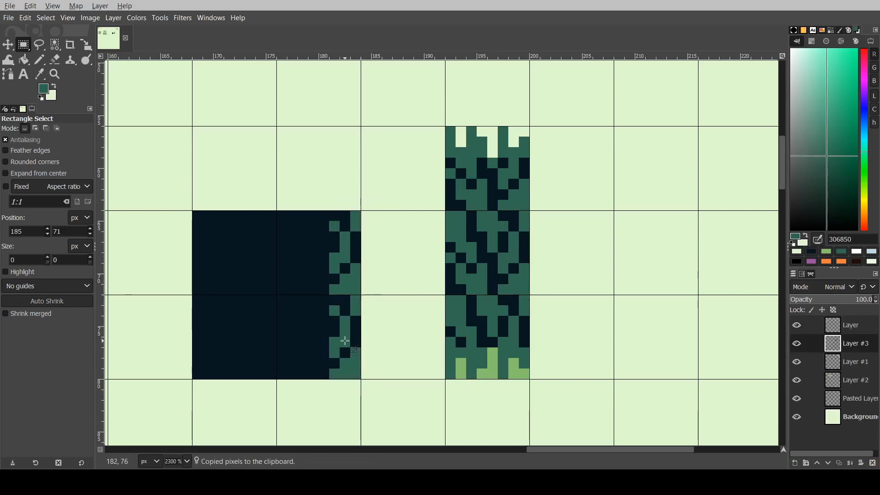
Step: Copy the 3 px wide left edge of the cracked middle tile onto the dark square's left edge, once per tile
mouse_move(447, 213)
left_mouse_down()
mouse_move(472, 294)
mouse_move(209, 249)
mouse_move(210, 345)
mouse_move(210, 335)
left_mouse_up()
key("ctrl+c")
key("ctrl+v")
left_click(247, 289)
key("n")
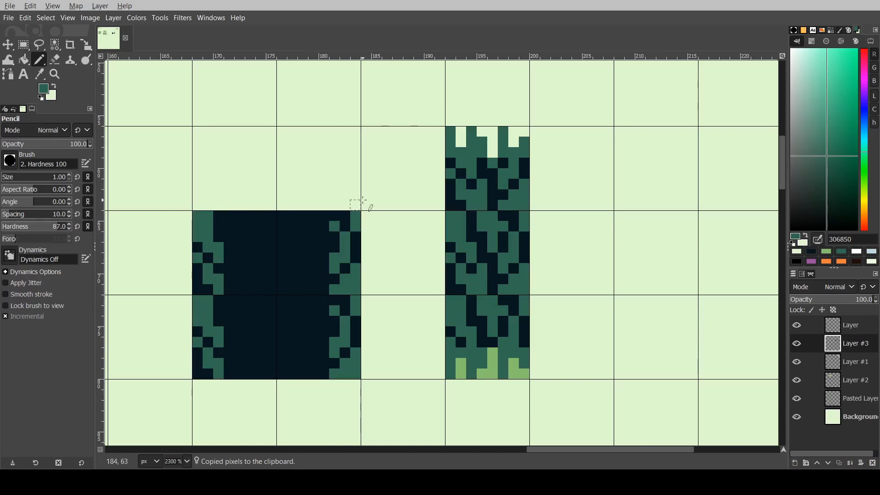
Step: Copy the top two pixel rows of the cracked middle tile along the dark square's upper edge, across both tiles
left_click(21, 47)
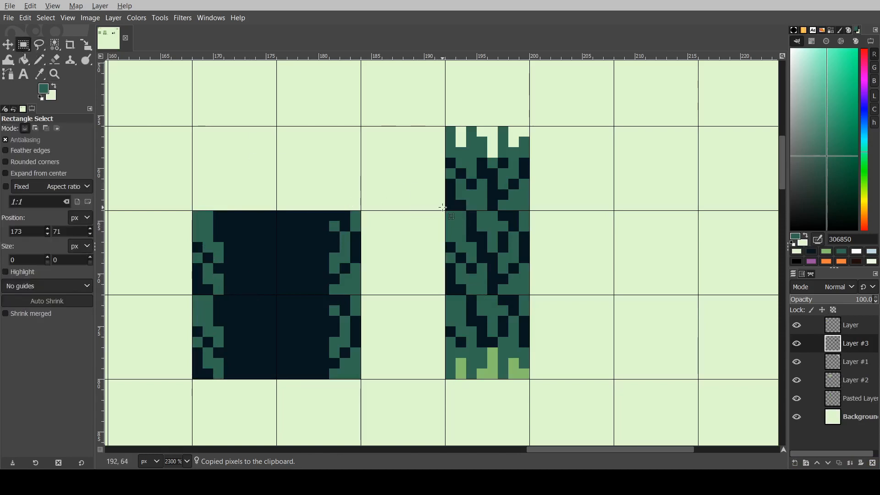
left_click_drag(443, 207, 314, 215)
key("ctrl+v")
left_click(303, 189)
Step: Pick 071821 and paint over inner pixels of the dark square's upper border to make it thinner and uneven
scroll(213, 239, "up", 3, "ctrl")
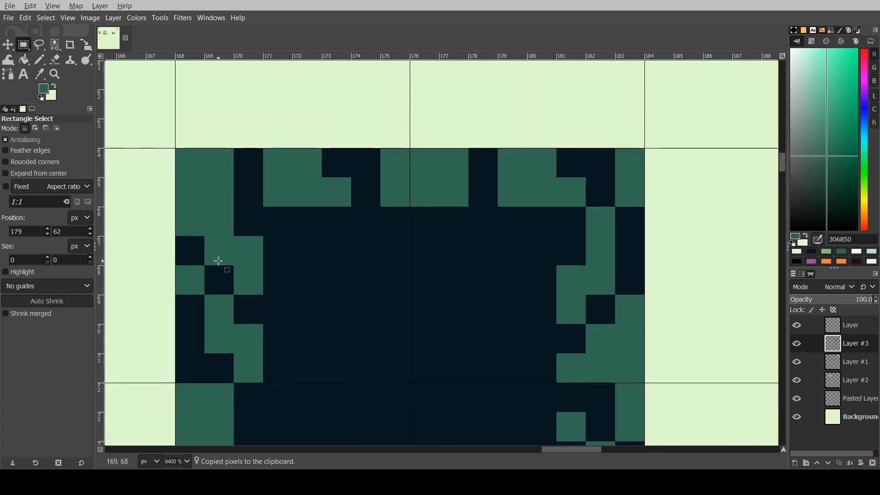
key("n")
left_click(308, 242, "ctrl")
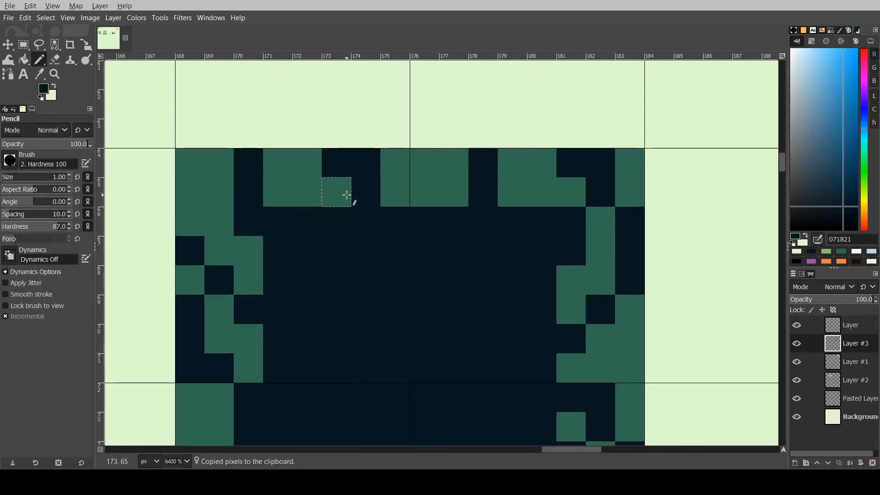
left_click_drag(345, 194, 296, 205)
left_click_drag(402, 202, 448, 199)
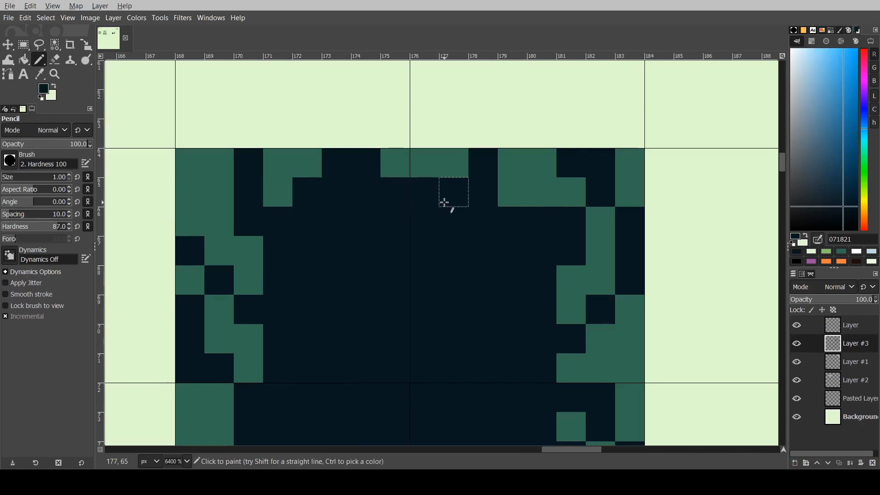
Step: Paint over the inner pixels of the dark square's right border with 071821, leaving only stepped clusters along the edge
scroll(573, 270, "down", 3, "ctrl")
scroll(576, 281, "up", 2, "ctrl")
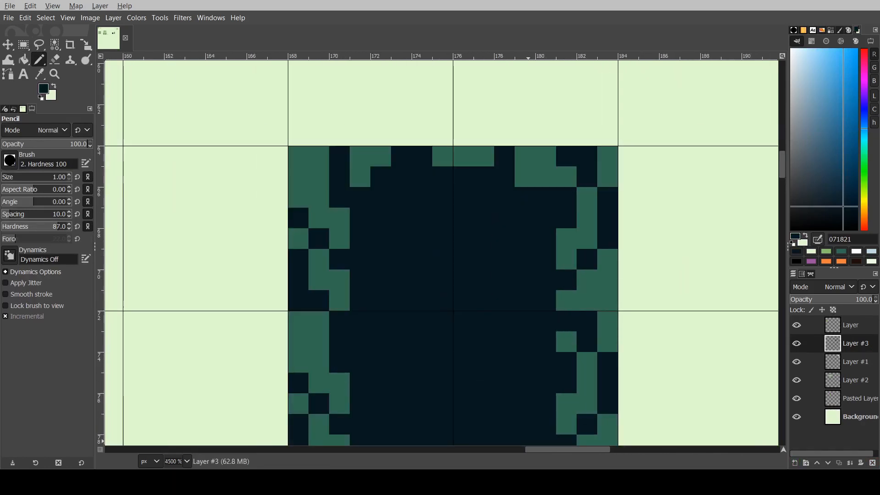
left_click_drag(575, 232, 560, 244)
scroll(585, 359, "down", 3)
scroll(563, 283, "up", 1, "ctrl")
scroll(564, 279, "up", 2)
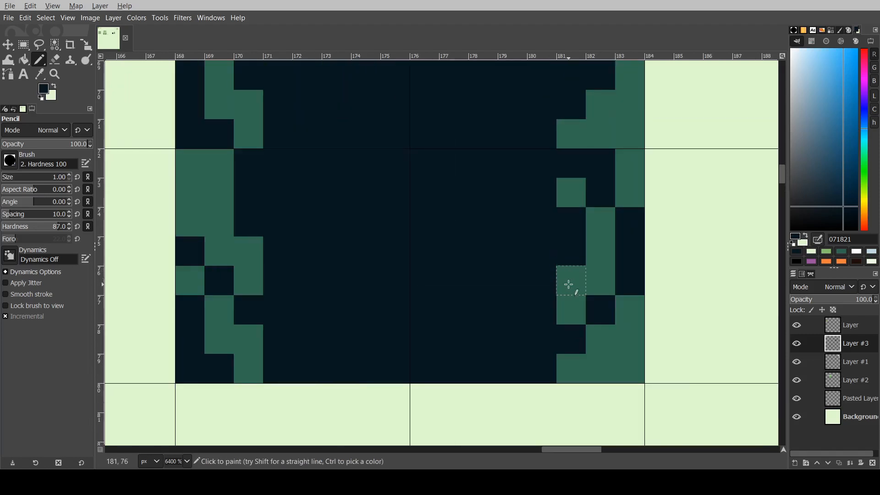
mouse_move(570, 309)
left_mouse_down()
mouse_move(586, 274)
mouse_move(571, 198)
left_mouse_up()
scroll(556, 196, "down", 3, "ctrl")
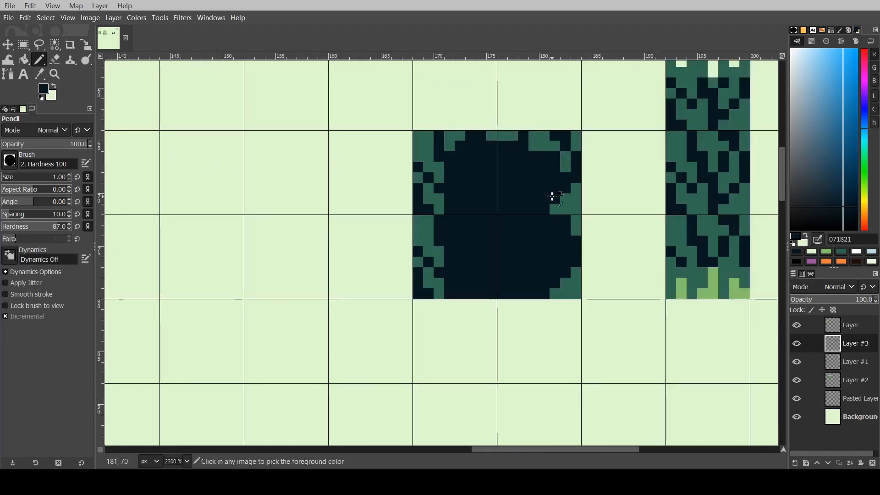
scroll(567, 154, "up", 2, "ctrl")
left_click_drag(567, 154, 535, 145)
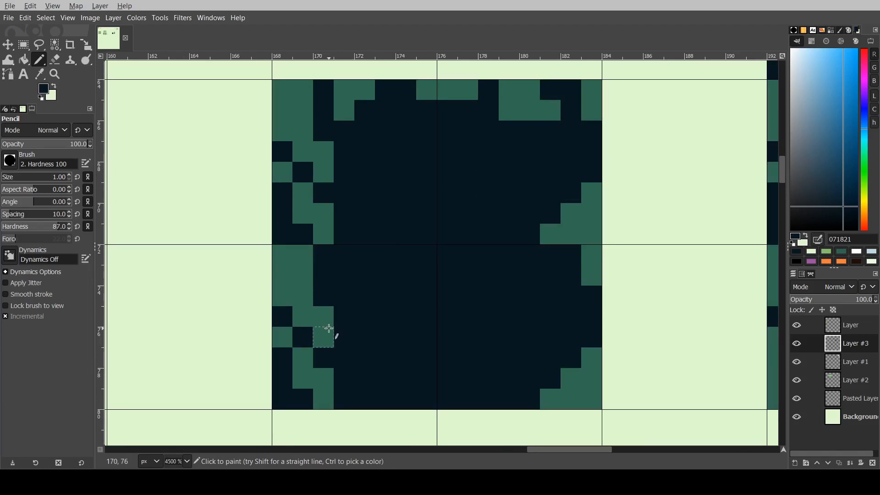
Step: Thin the dark square's left border with 071821, leaving mostly a broken one-pixel line below the upper corner
mouse_move(329, 328)
left_mouse_down()
mouse_move(298, 314)
mouse_move(298, 257)
mouse_move(314, 218)
mouse_move(301, 189)
mouse_move(324, 158)
mouse_move(308, 138)
left_mouse_up()
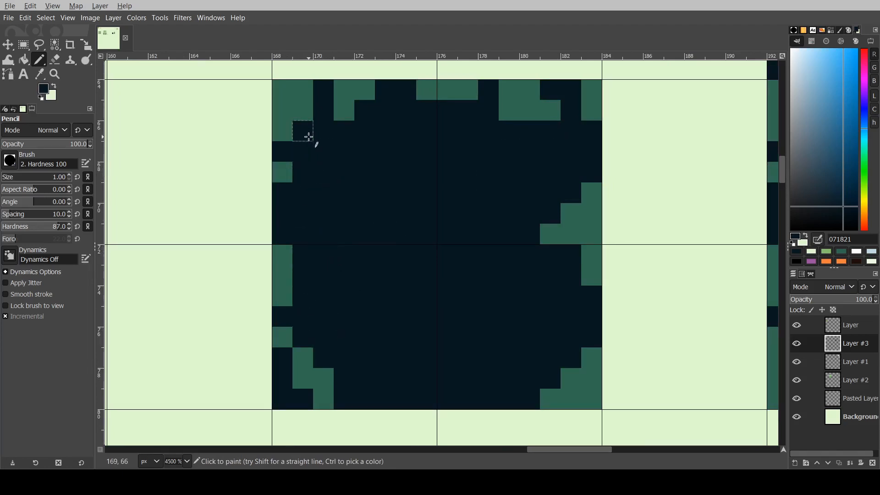
left_click_drag(308, 372, 323, 399)
scroll(356, 325, "down", 3, "ctrl")
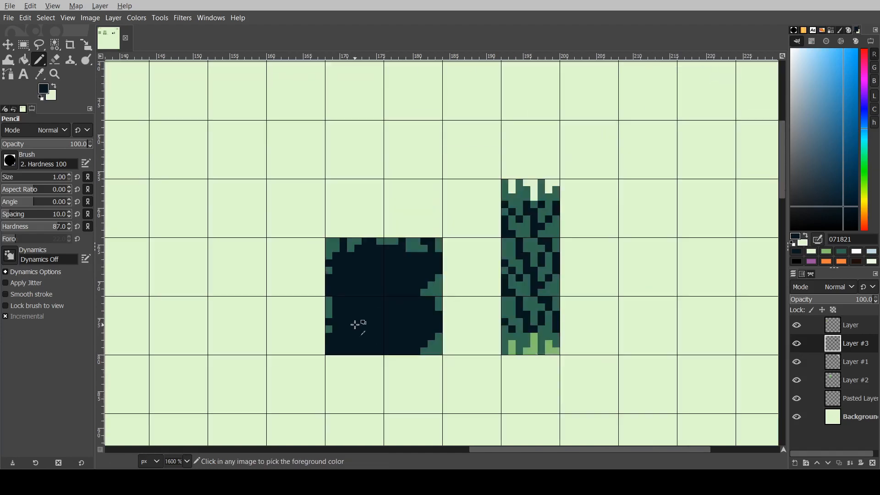
scroll(412, 353, "up", 2, "ctrl")
scroll(427, 350, "down", 4, "ctrl")
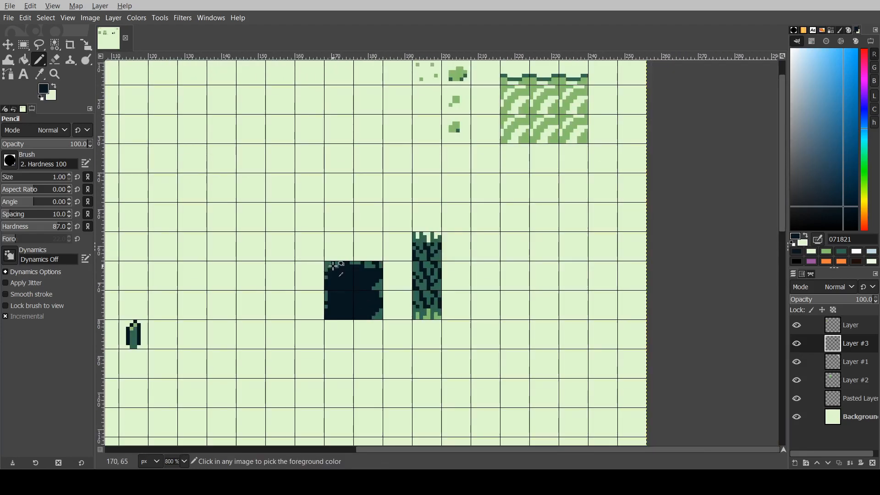
Step: Examine the dark square beside the cracked cliff strip, close up and in relation to the rest of the tileset
scroll(352, 273, "up", 2, "ctrl")
scroll(351, 273, "up", 3, "ctrl")
scroll(346, 220, "down", 4, "ctrl")
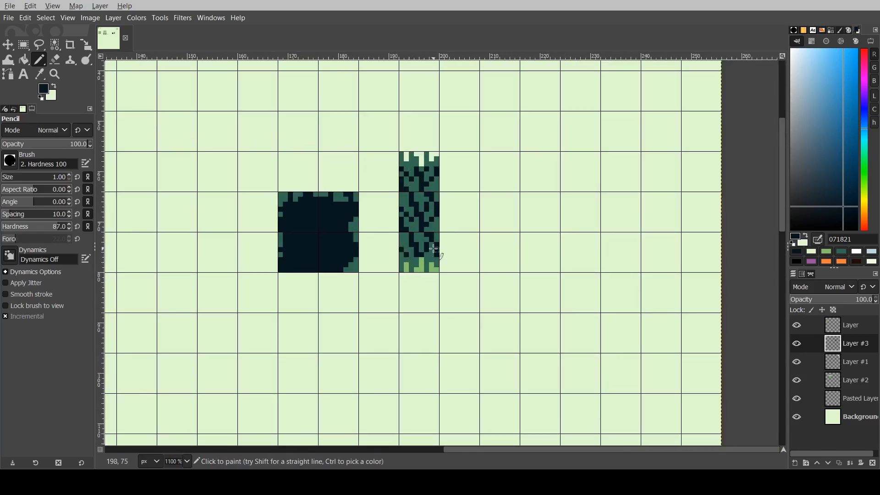
scroll(338, 228, "down", 2, "ctrl")
scroll(350, 199, "up", 2, "ctrl")
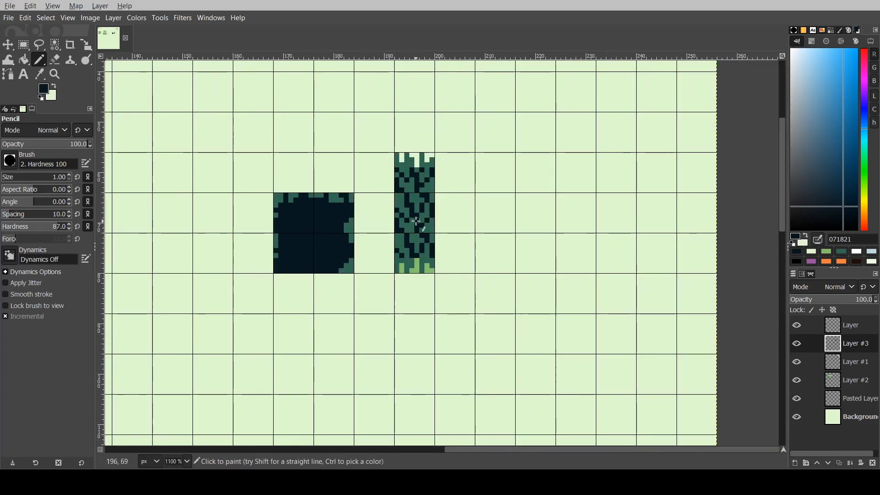
scroll(416, 221, "down", 2, "ctrl")
scroll(421, 211, "down", 1, "ctrl")
scroll(422, 211, "up", 1, "ctrl")
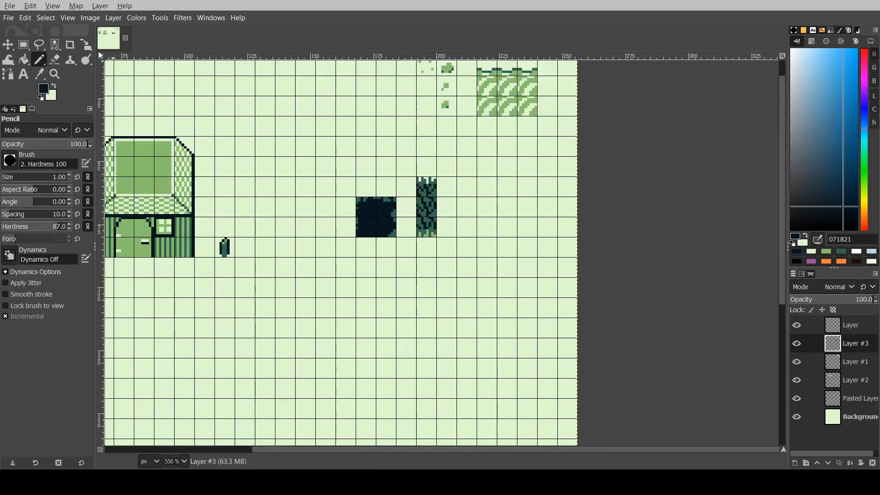
Step: Cut the dark square and cracked cliff strip together, paste them, and anchor them grid-aligned above and right of the house, with the strip at the canvas's upper edge
left_click(24, 46)
scroll(298, 188, "down", 1, "ctrl")
scroll(298, 188, "up", 1, "ctrl")
left_click_drag(316, 154, 485, 287)
key("ctrl+x")
key("ctrl+v")
left_click_drag(416, 256, 275, 143, "ctrl+alt")
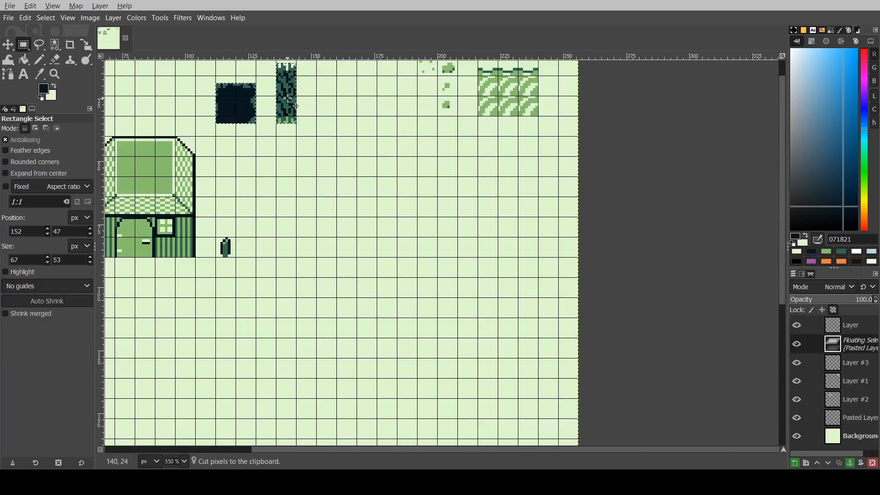
scroll(276, 146, "up", 1)
scroll(198, 108, "down", 1, "ctrl")
scroll(199, 108, "up", 1, "ctrl")
scroll(186, 102, "down", 1, "ctrl")
scroll(187, 102, "up", 3, "ctrl")
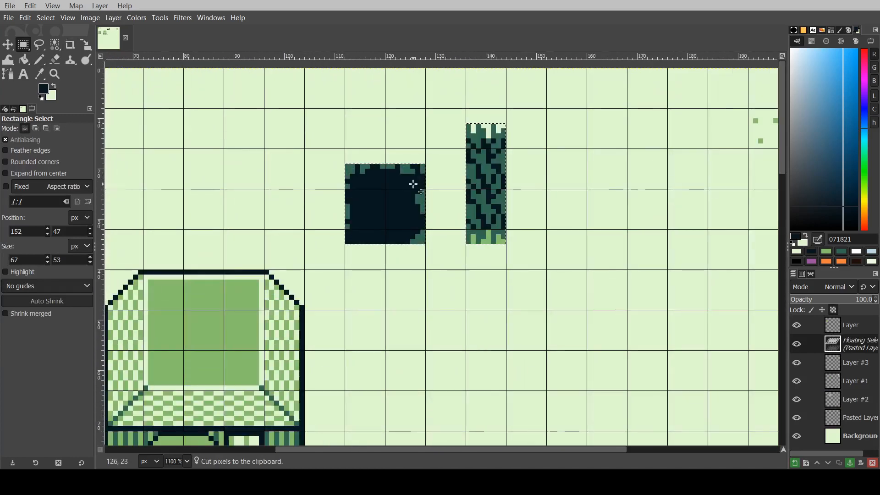
left_click_drag(486, 159, 496, 139)
left_click(536, 137)
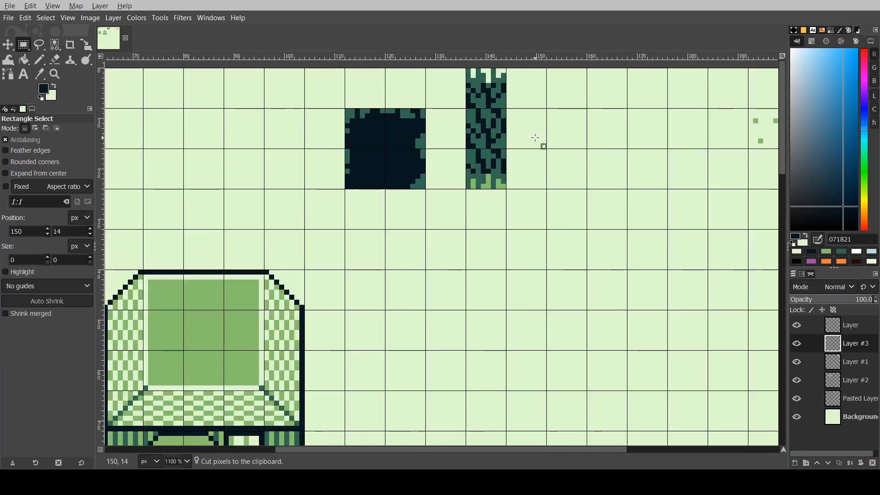
Step: Cut and paste the dark square so it sits directly against the left side of the cracked cliff strip
left_click_drag(305, 98, 441, 214)
key("ctrl+x")
key("ctrl+v")
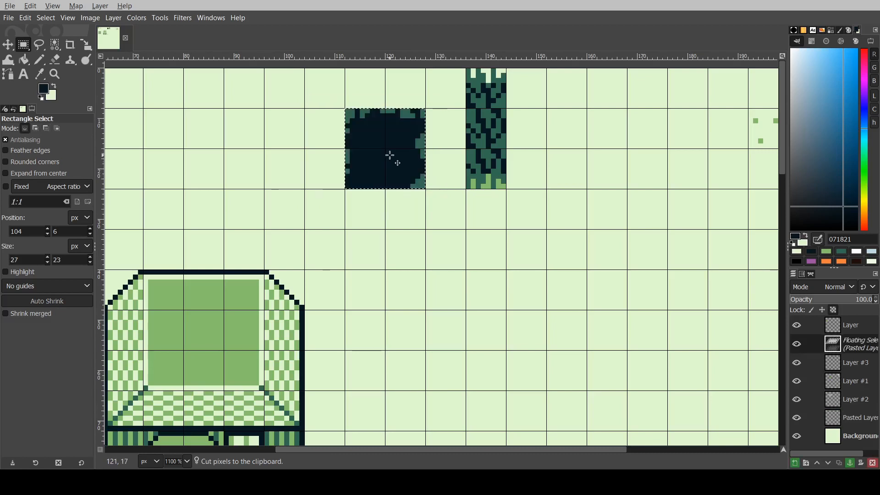
left_click_drag(393, 153, 428, 153)
left_click(573, 155)
scroll(564, 193, "down", 2, "ctrl")
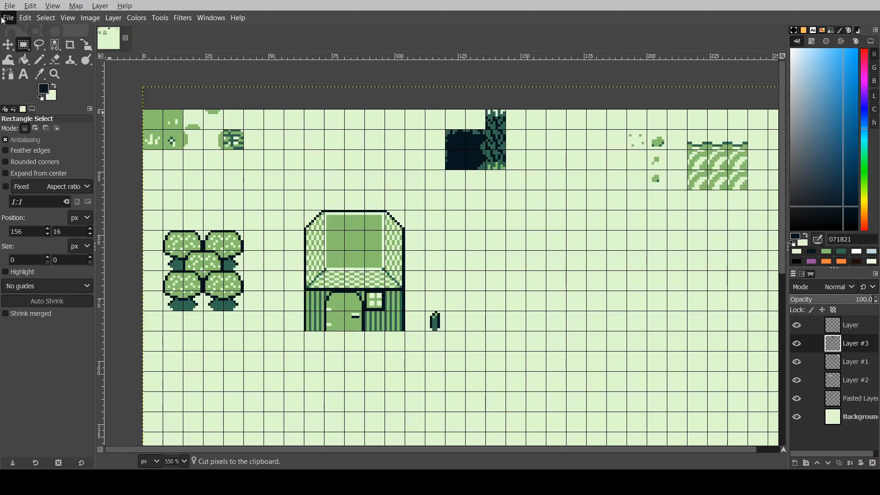
Step: Save the tileset image, export it to Tileset.png, and switch to Tiled to see the refreshed tileset
key("ctrl+s")
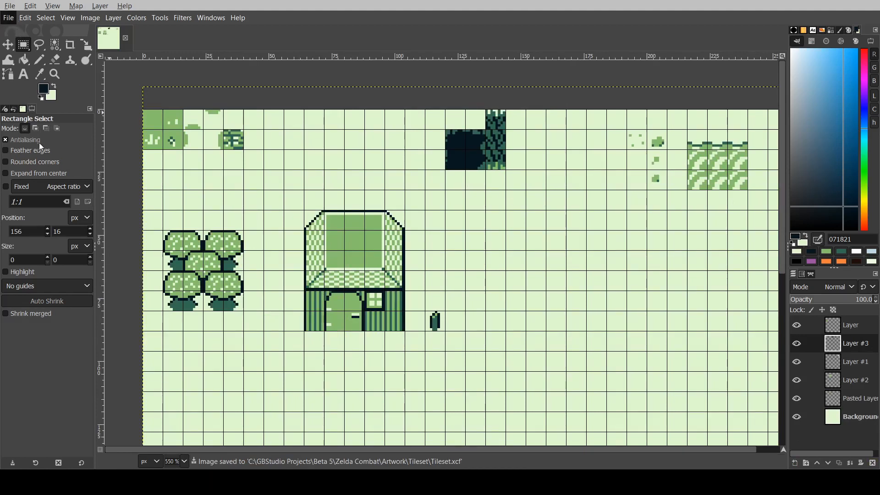
key("ctrl+e")
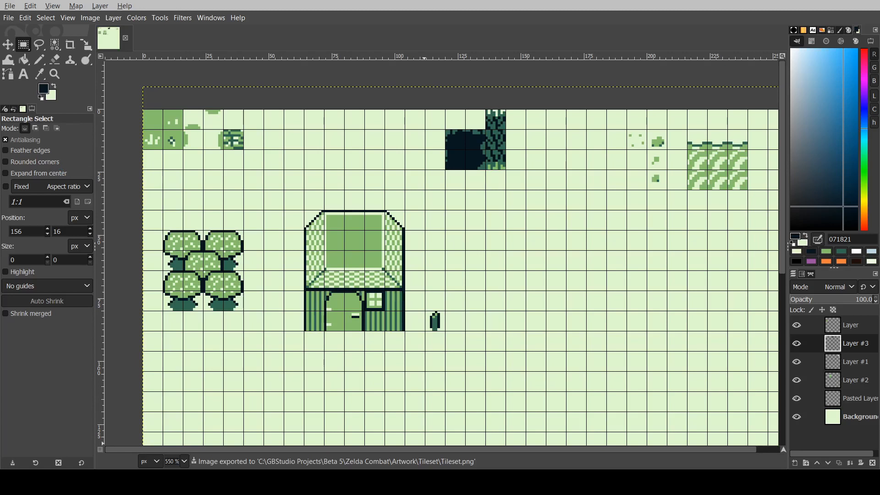
key("alt+Tab")
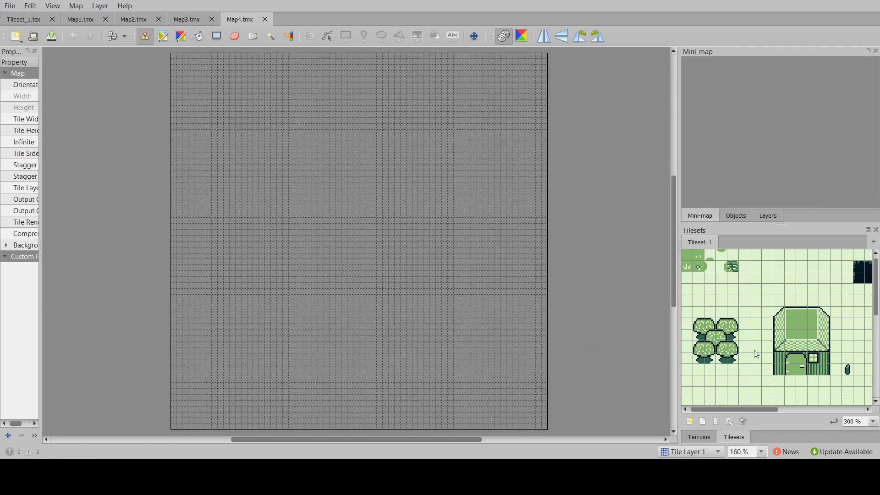
scroll(756, 354, "down", 3, "ctrl")
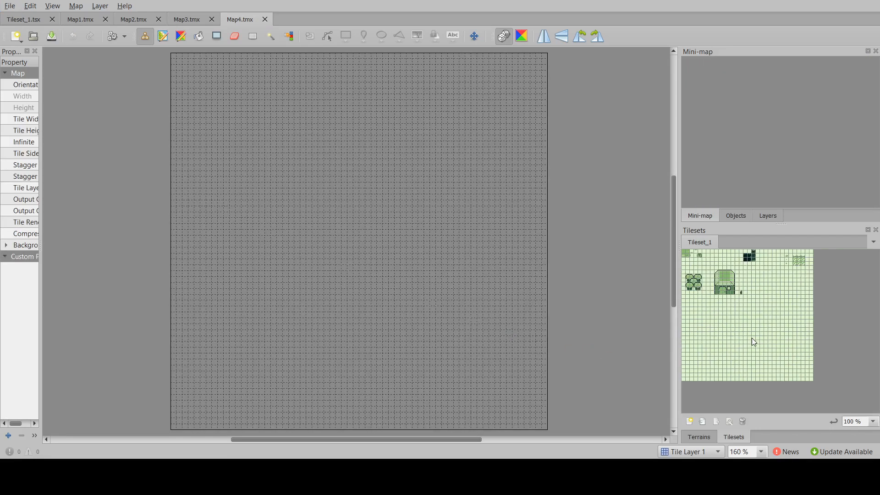
Step: Copy the path exit with its surrounding trees from the right edge of Map3.tmx
left_click(180, 21)
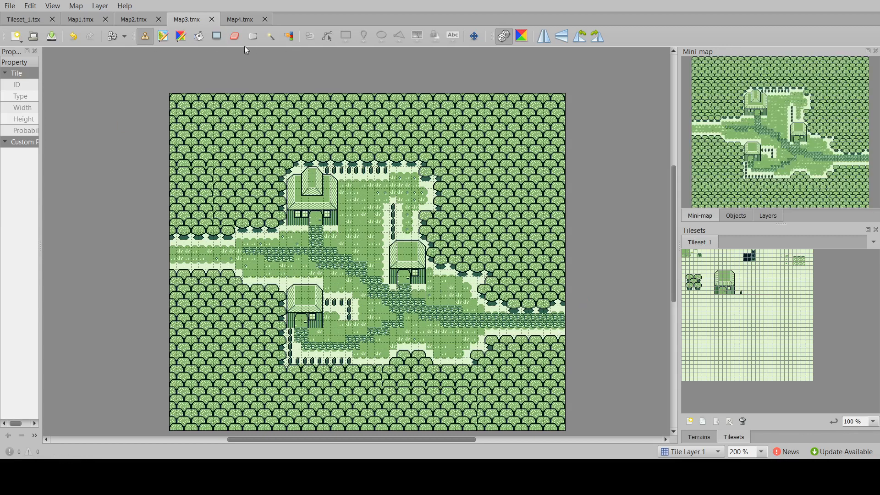
left_click(252, 36)
scroll(527, 319, "up", 1, "ctrl")
scroll(546, 332, "down", 1, "ctrl")
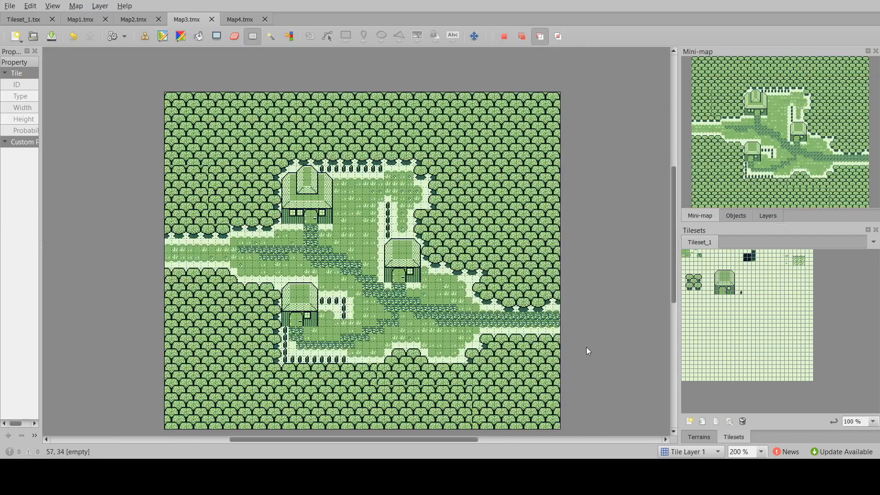
scroll(585, 349, "up", 1, "ctrl")
left_click_drag(488, 234, 542, 367)
key("ctrl+c")
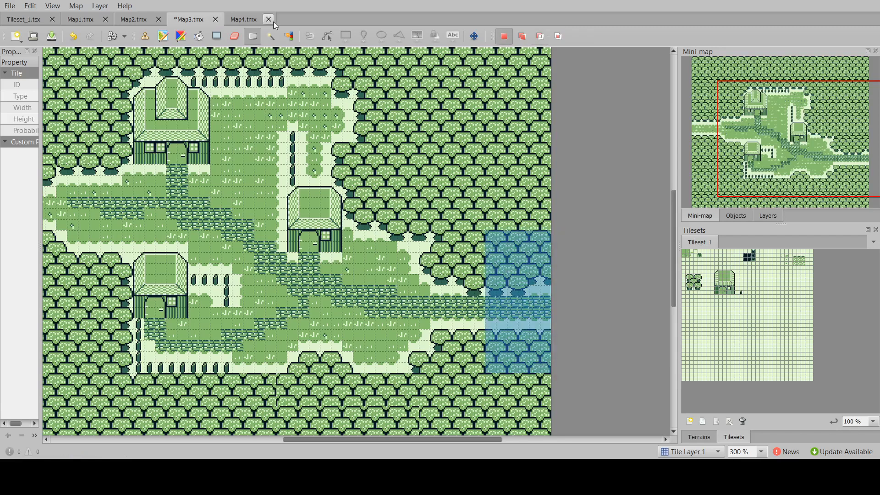
Step: Paste the copied path and tree section against the left edge of Map4.tmx
left_click(241, 23)
scroll(235, 153, "down", 1, "ctrl")
scroll(204, 210, "up", 1, "ctrl")
key("ctrl+v")
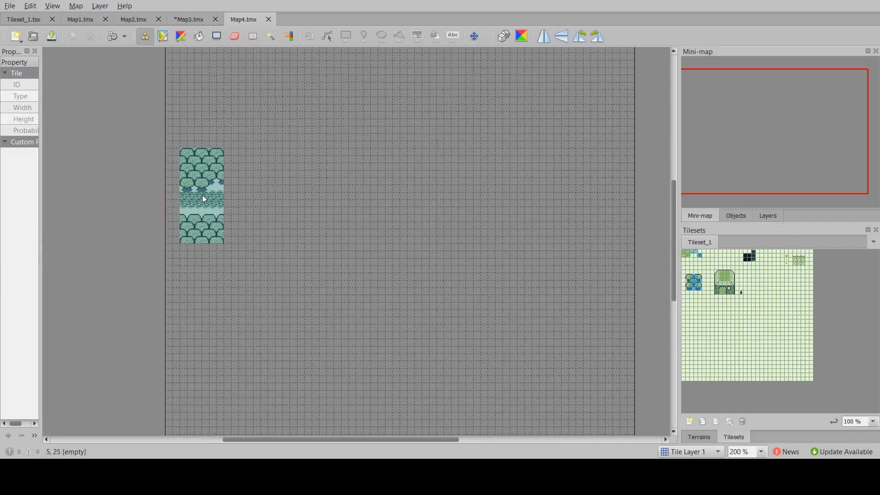
left_click(191, 197)
scroll(301, 187, "down", 2, "ctrl")
scroll(252, 193, "up", 2, "ctrl")
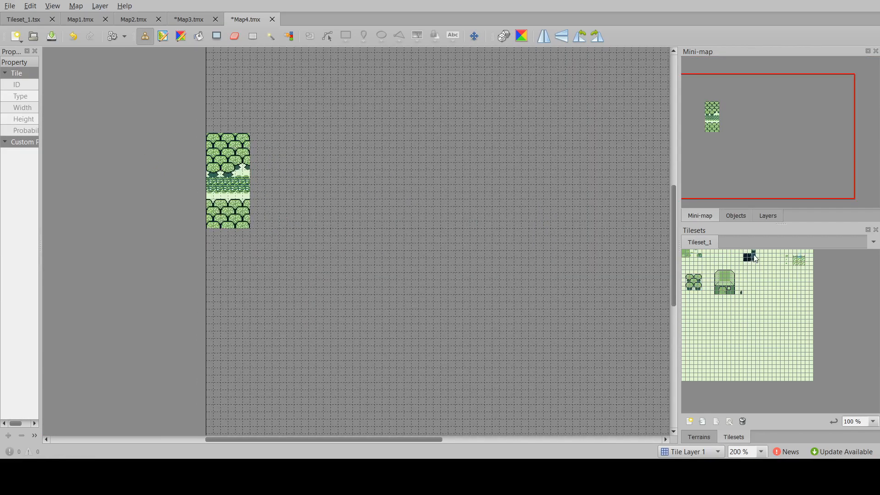
Step: Sketch the cliff boundary with the cracked cliff tile across the upper part of Map4, adding a stepped diagonal down toward the right edge
scroll(295, 181, "down", 1, "ctrl")
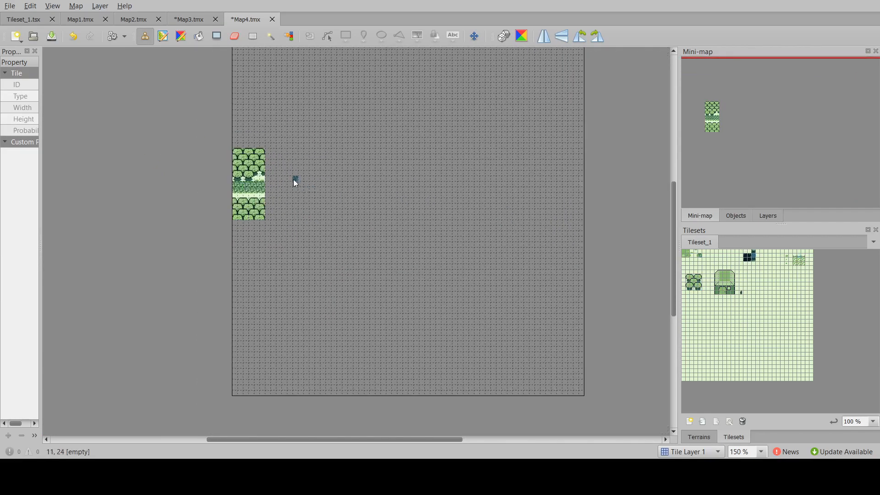
scroll(295, 179, "up", 1, "ctrl")
scroll(295, 179, "up", 4)
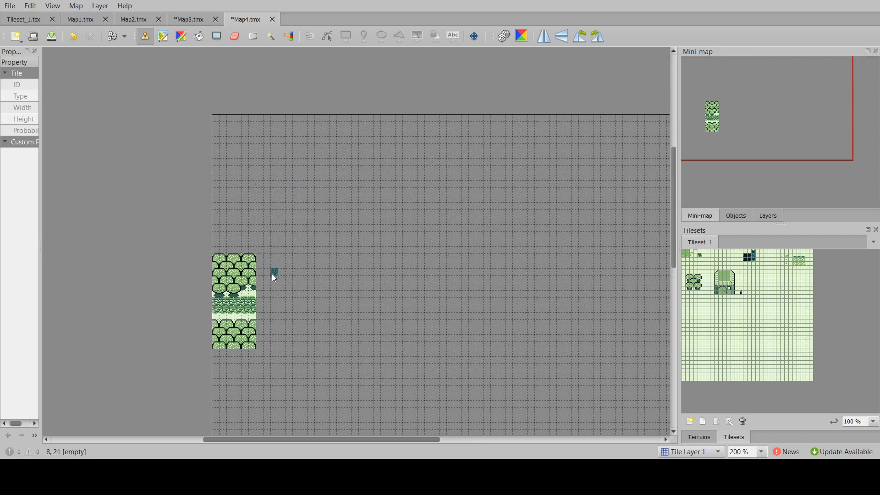
mouse_move(260, 207)
left_mouse_down()
mouse_move(320, 262)
mouse_move(575, 264)
left_mouse_up()
scroll(531, 171, "down", 4)
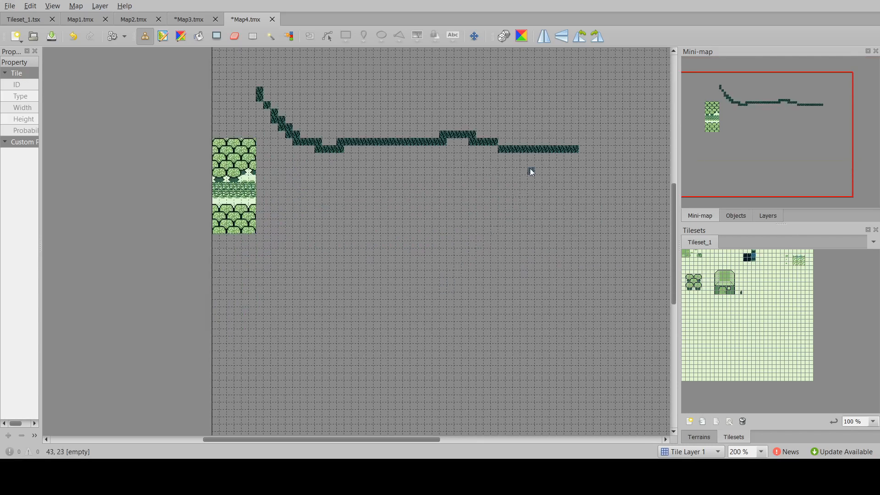
mouse_move(526, 164)
left_mouse_down()
mouse_move(591, 273)
mouse_move(501, 308)
mouse_move(366, 302)
left_mouse_up()
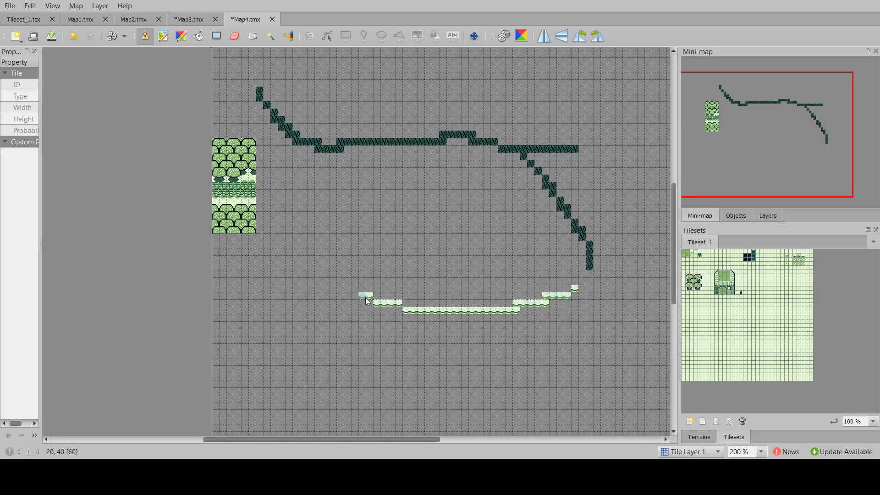
Step: Finish the lower shoreline with the water-edge tile and draw a second curved line above it, redoing the first attempt
left_click_drag(301, 292, 281, 289)
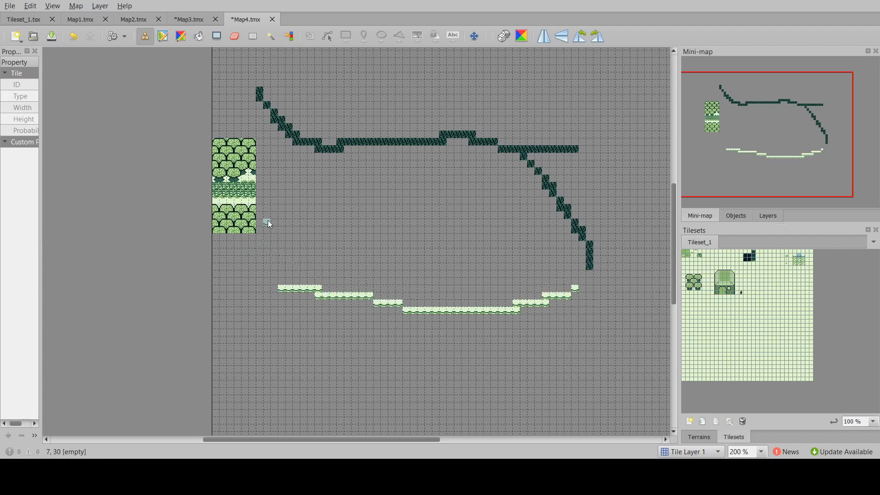
left_click_drag(280, 267, 563, 254)
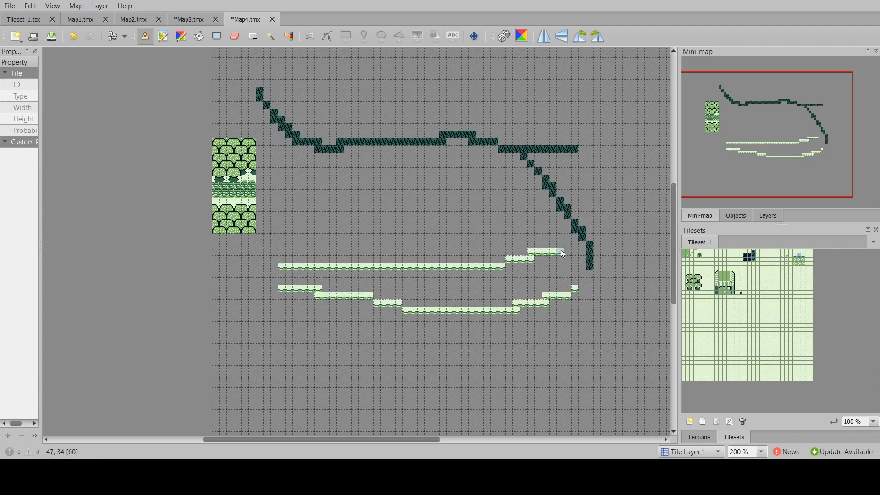
key("ctrl+z")
mouse_move(296, 257)
left_mouse_down()
mouse_move(428, 274)
mouse_move(562, 249)
left_mouse_up()
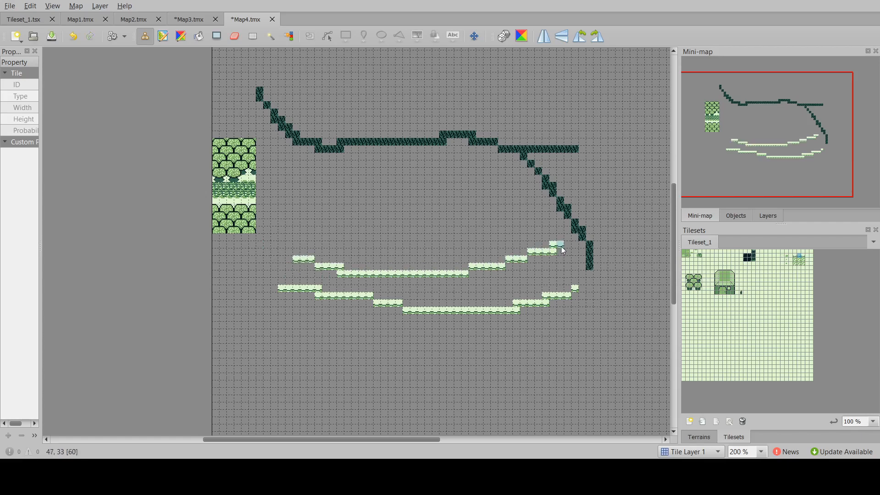
Step: Place the 2×2 dark cave entrance on the raised section of the cliff line in Map4
scroll(641, 263, "down", 3, "ctrl")
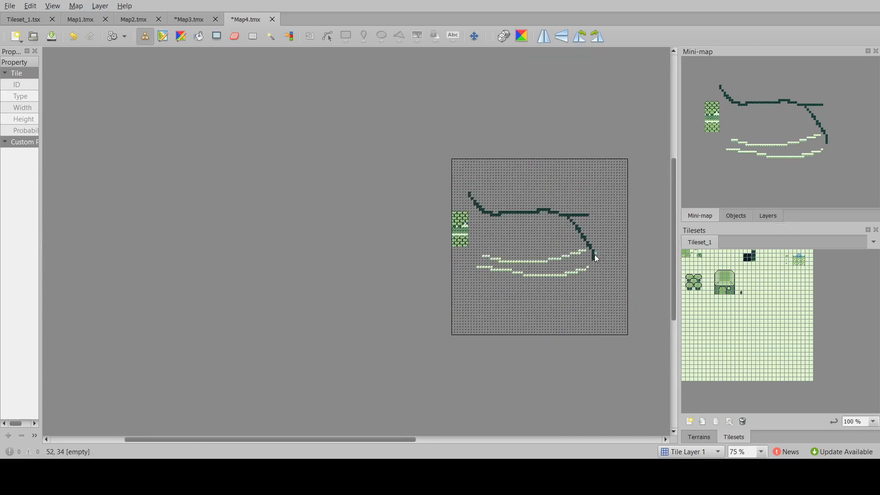
scroll(599, 252, "up", 2, "ctrl")
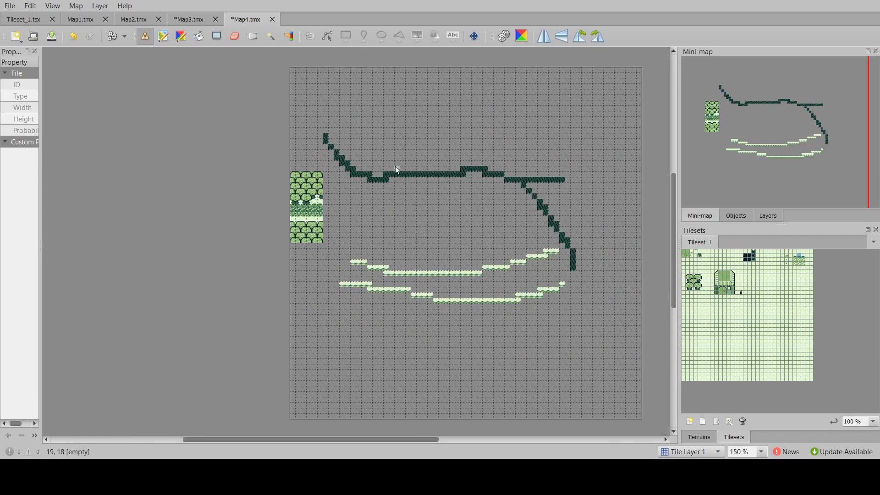
scroll(416, 183, "up", 1, "ctrl")
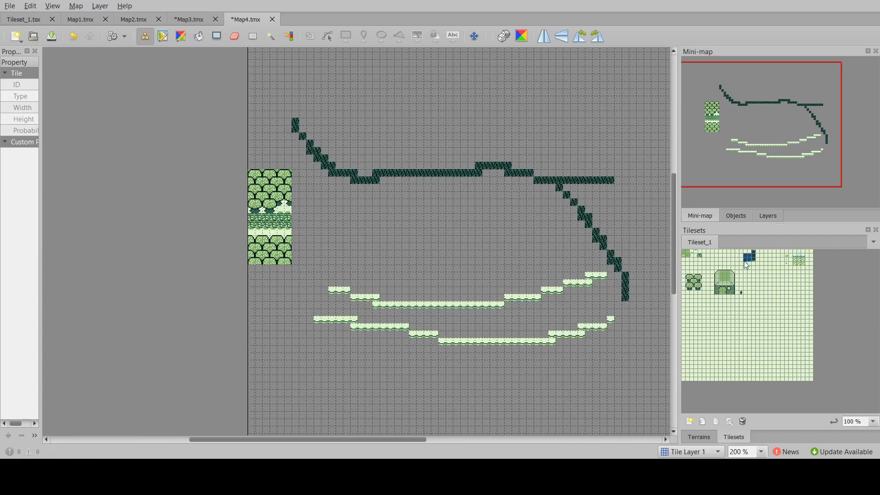
left_click(438, 172)
scroll(477, 177, "down", 1, "ctrl")
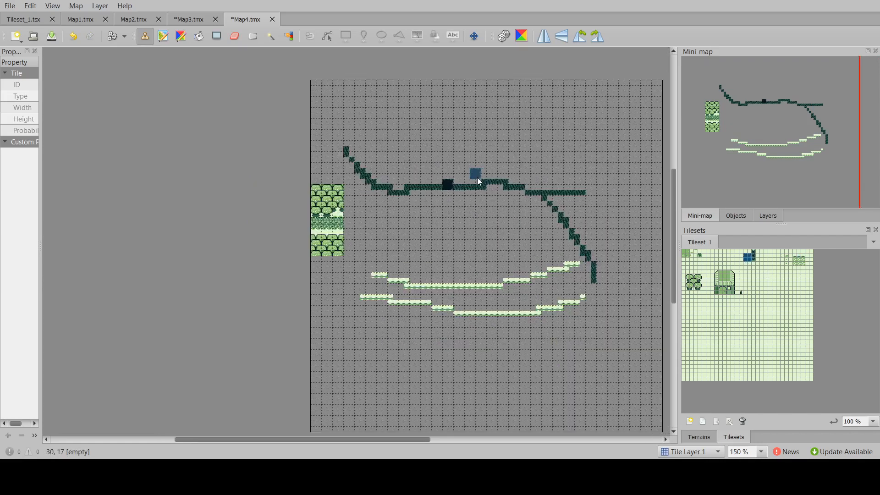
scroll(478, 177, "up", 3, "ctrl")
scroll(420, 202, "down", 1, "ctrl")
left_click(499, 197)
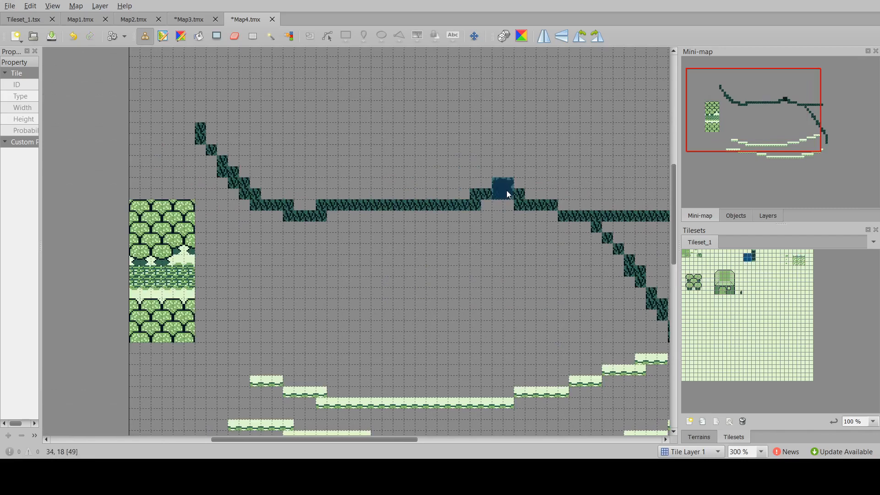
scroll(506, 190, "down", 5, "ctrl")
scroll(494, 249, "up", 4, "ctrl")
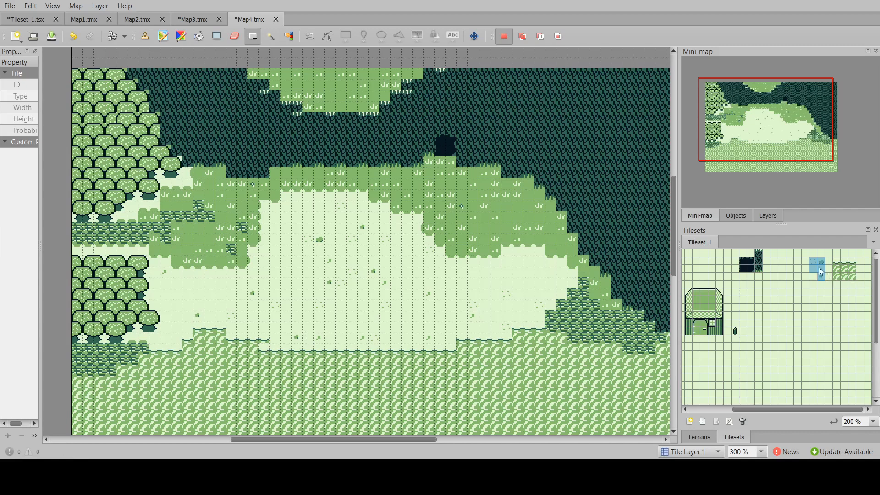
Step: Select a single ground tile from the upper-left group of the tileset and examine Map4's clearing and shoreline with it
left_click_drag(761, 408, 720, 409)
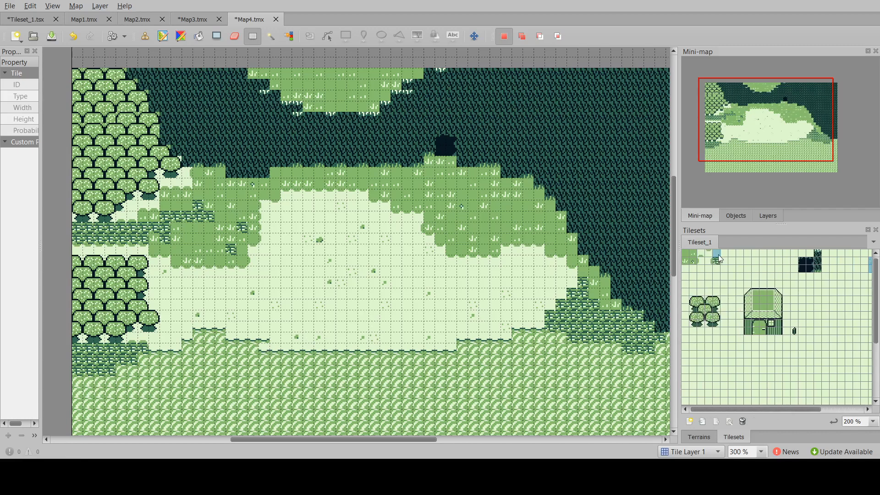
left_click(718, 255)
scroll(281, 320, "down", 1, "ctrl")
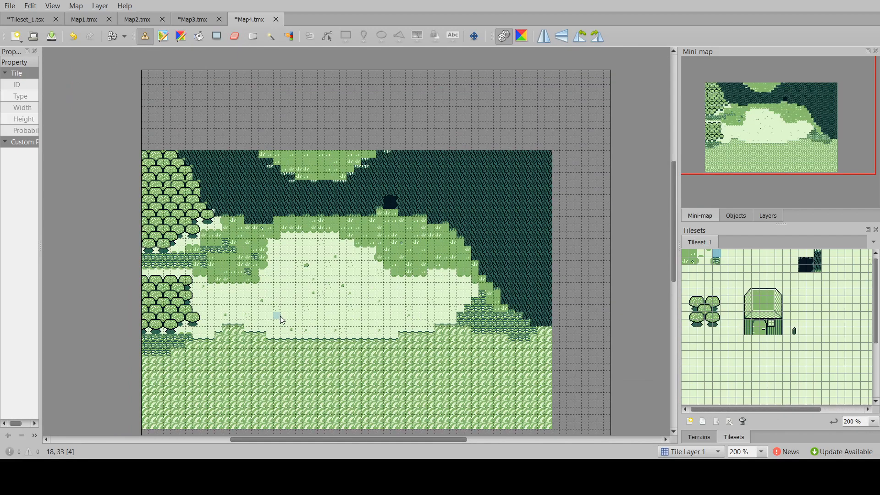
scroll(235, 344, "up", 4, "ctrl")
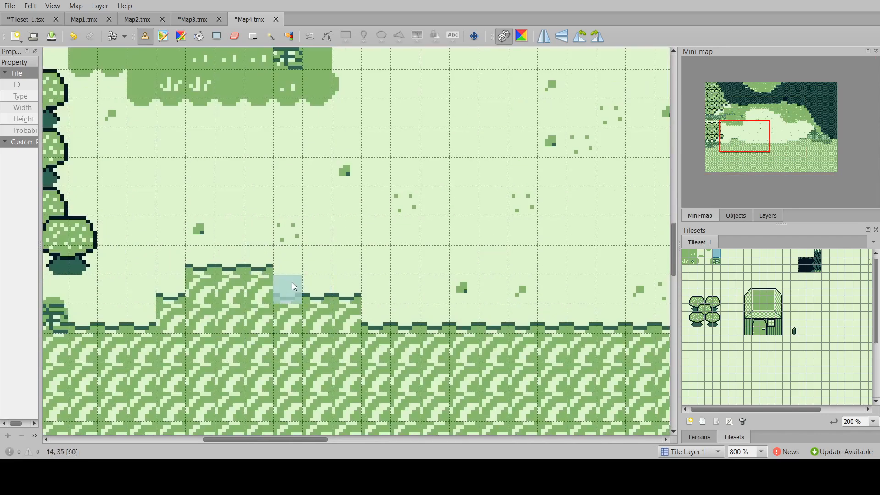
scroll(293, 285, "down", 2, "ctrl")
scroll(232, 279, "down", 1, "ctrl")
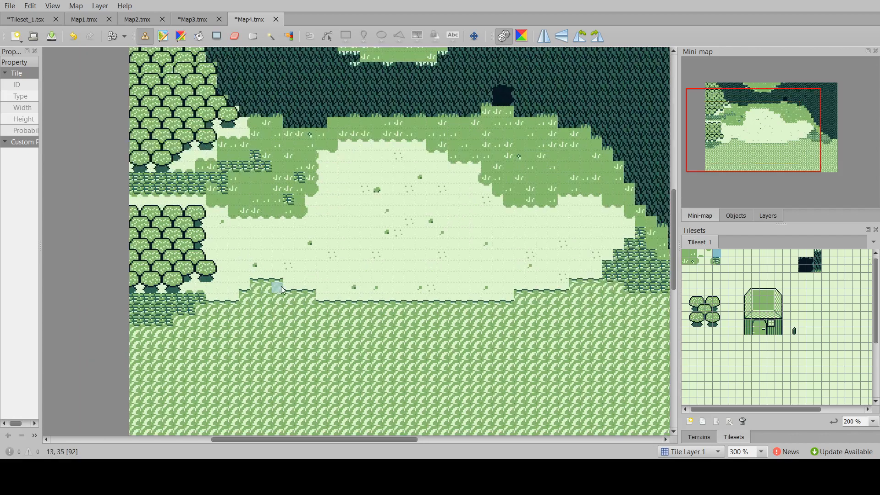
scroll(363, 324, "down", 2, "ctrl")
scroll(304, 310, "up", 2, "ctrl")
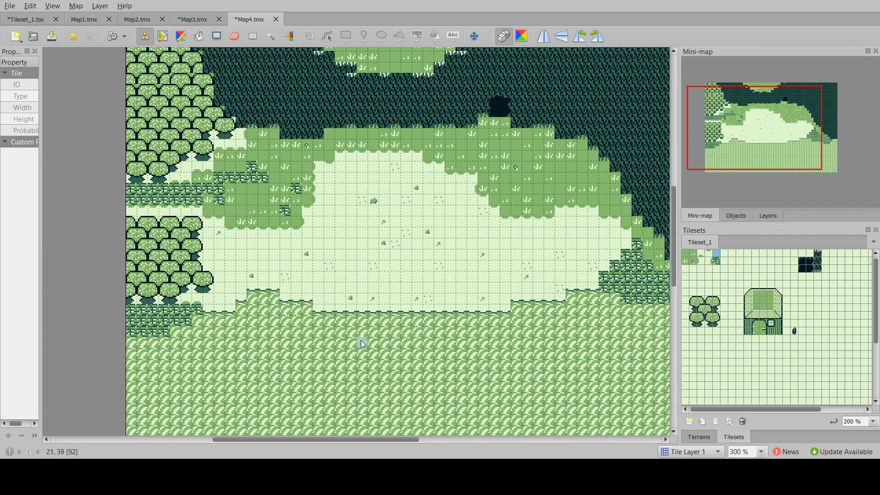
Step: Examine Map4's forest edge, grass patches, cliff wall and cave entrance from one side of the map to the other
scroll(199, 210, "right", 1)
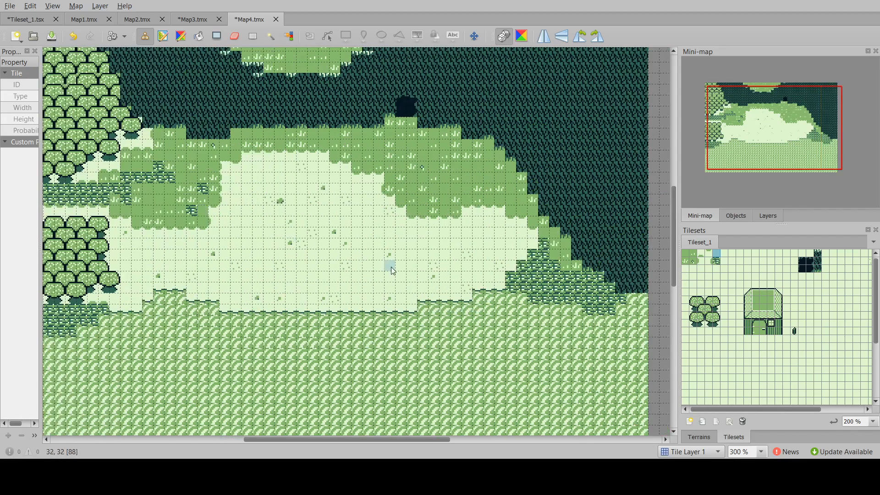
scroll(392, 264, "left", 1)
scroll(152, 133, "left", 1)
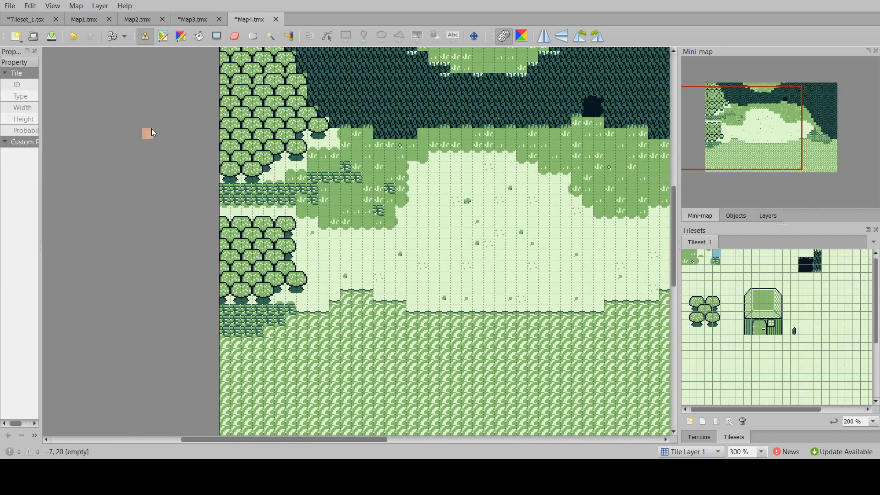
scroll(260, 193, "up", 3, "ctrl")
scroll(252, 208, "up", 2)
scroll(214, 231, "down", 1, "ctrl")
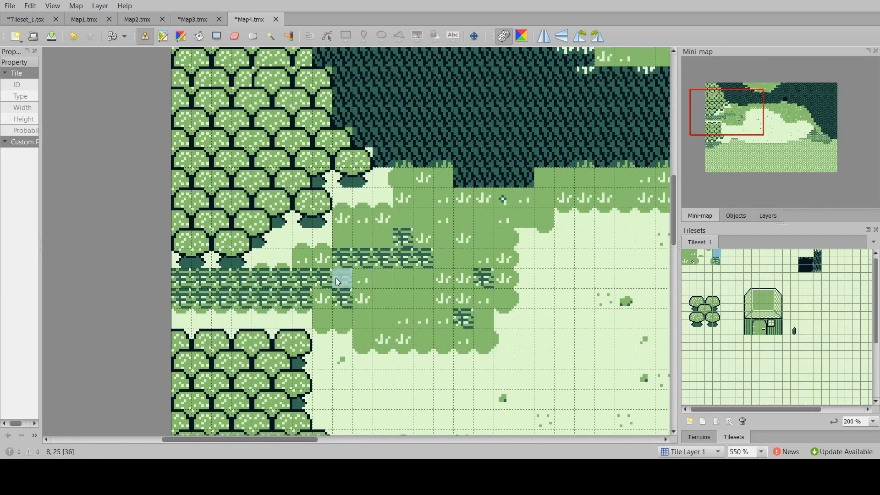
scroll(335, 277, "down", 1, "ctrl")
scroll(346, 265, "right", 2)
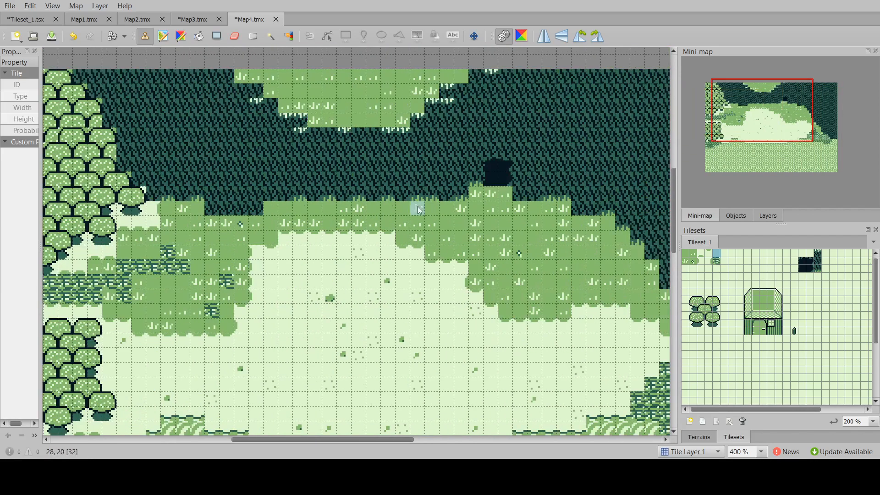
scroll(404, 202, "right", 1)
scroll(531, 280, "right", 1)
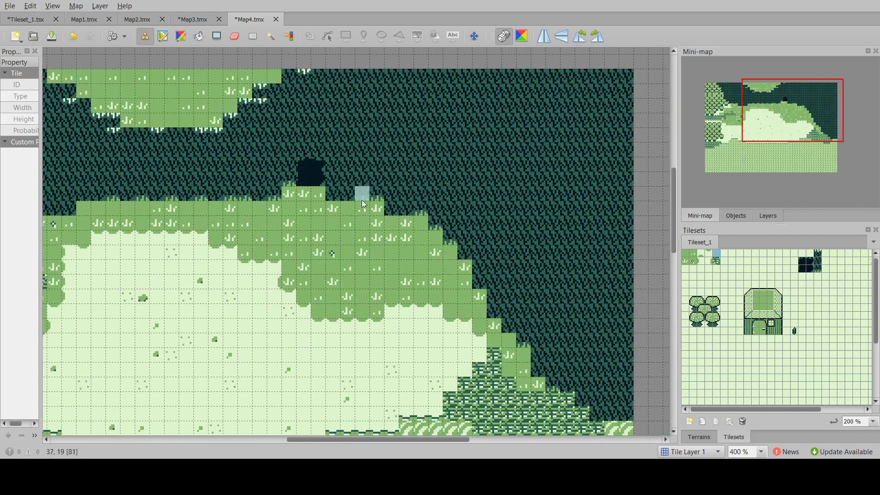
scroll(375, 208, "left", 1)
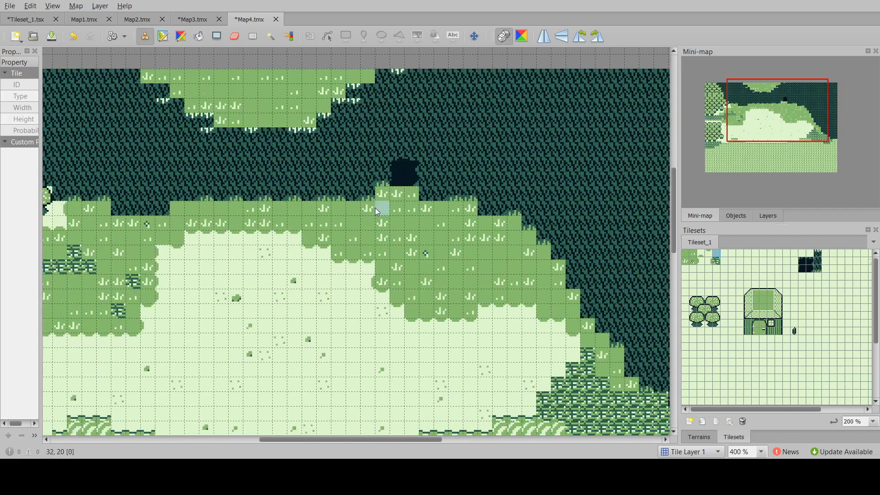
scroll(375, 208, "up", 2)
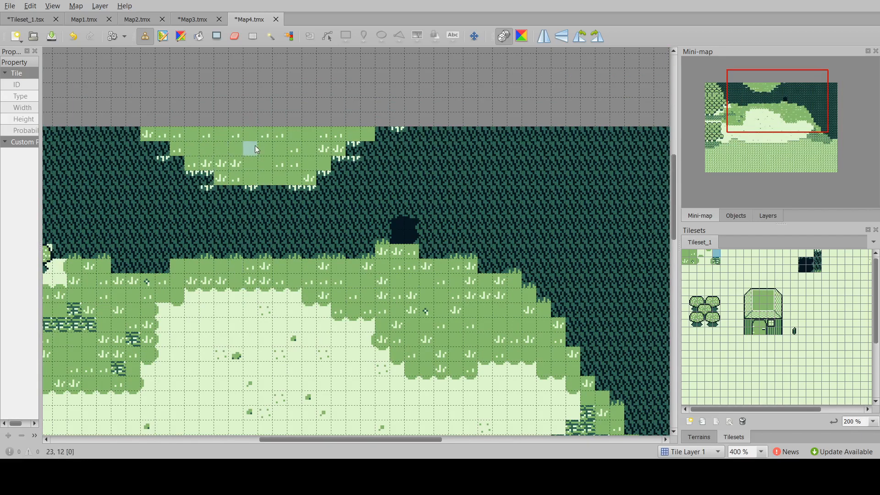
scroll(241, 160, "down", 2)
scroll(246, 84, "up", 1)
scroll(243, 142, "down", 1)
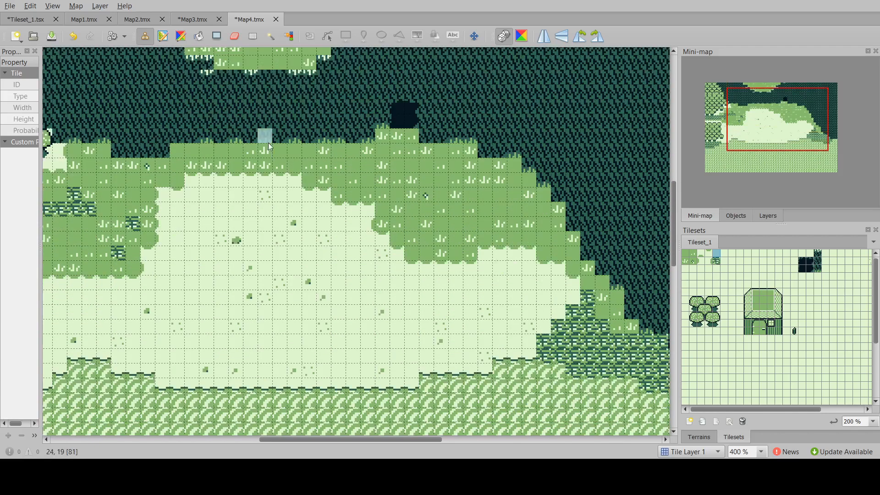
scroll(317, 298, "left", 1)
scroll(314, 302, "right", 2)
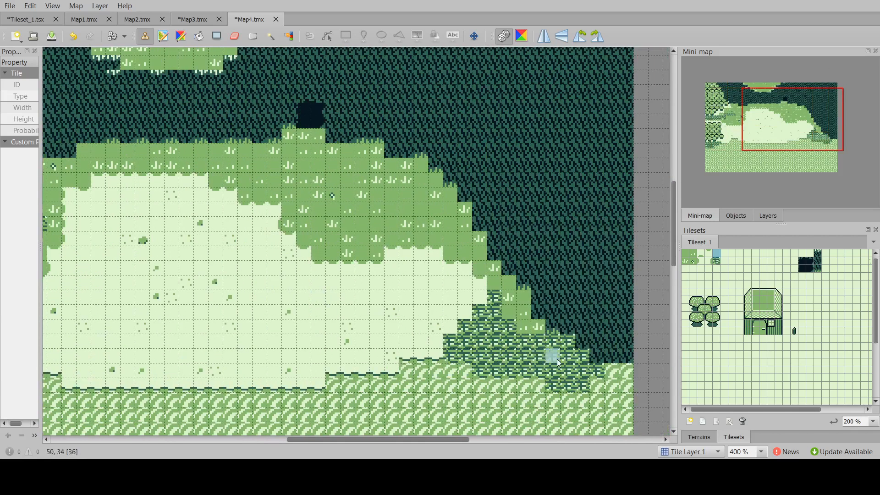
Step: Review Map4's water area and shoreline, from the bushes under the cliff across to the trees
scroll(458, 342, "down", 1)
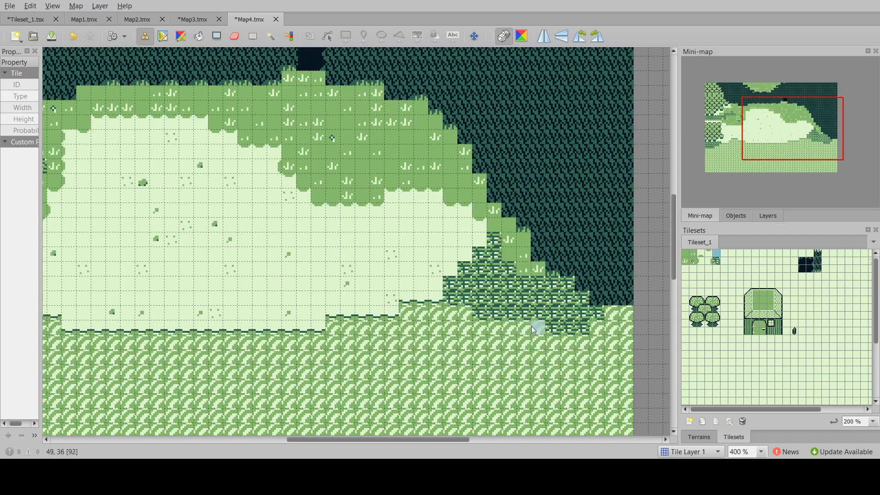
scroll(481, 366, "down", 1)
scroll(404, 298, "left", 3)
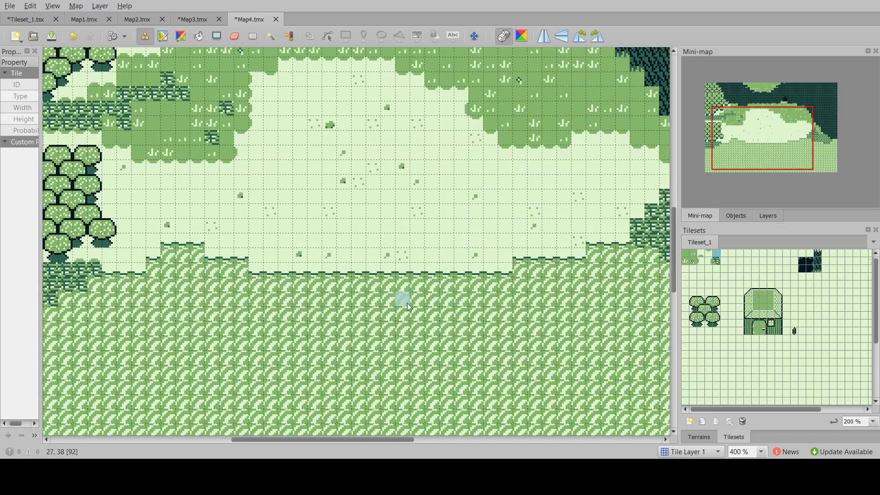
scroll(403, 298, "down", 2)
scroll(403, 298, "up", 1)
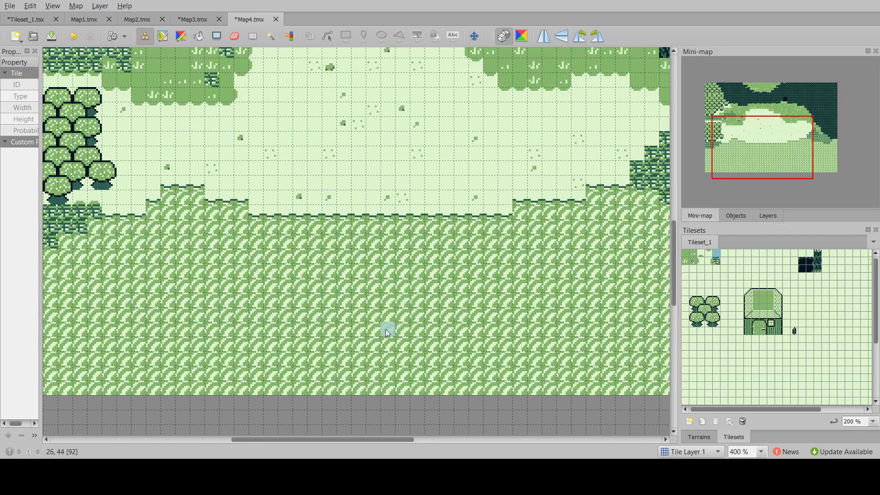
scroll(387, 328, "left", 1)
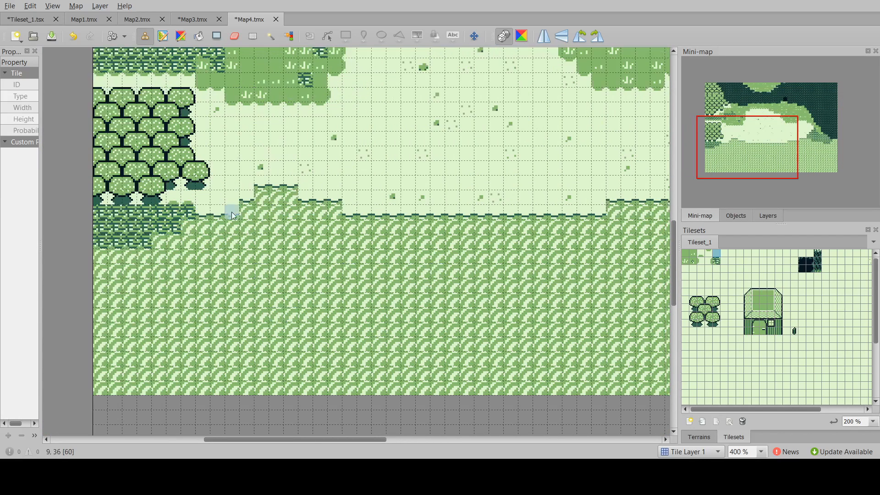
scroll(349, 337, "up", 2)
scroll(255, 281, "right", 1)
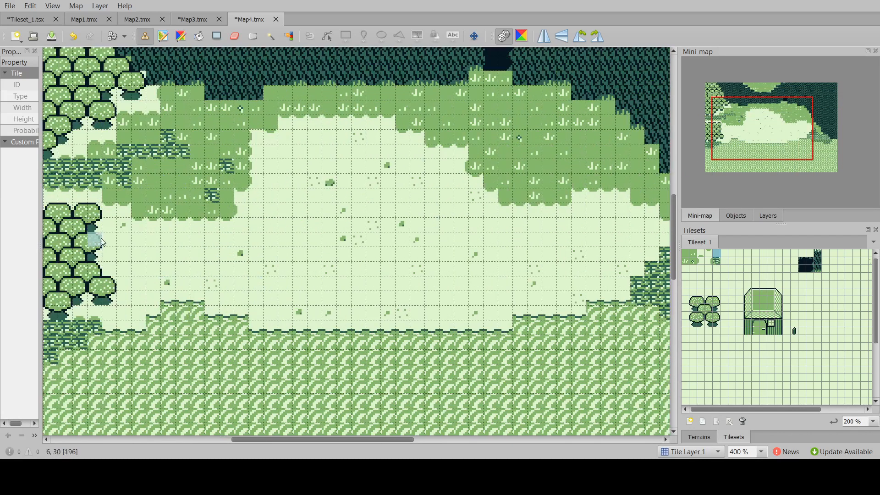
scroll(362, 284, "left", 1)
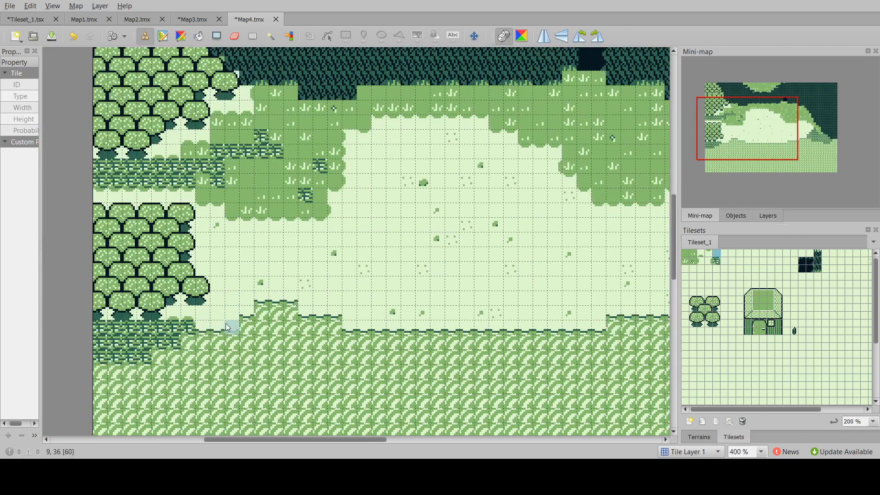
scroll(227, 326, "right", 2)
scroll(467, 211, "up", 1)
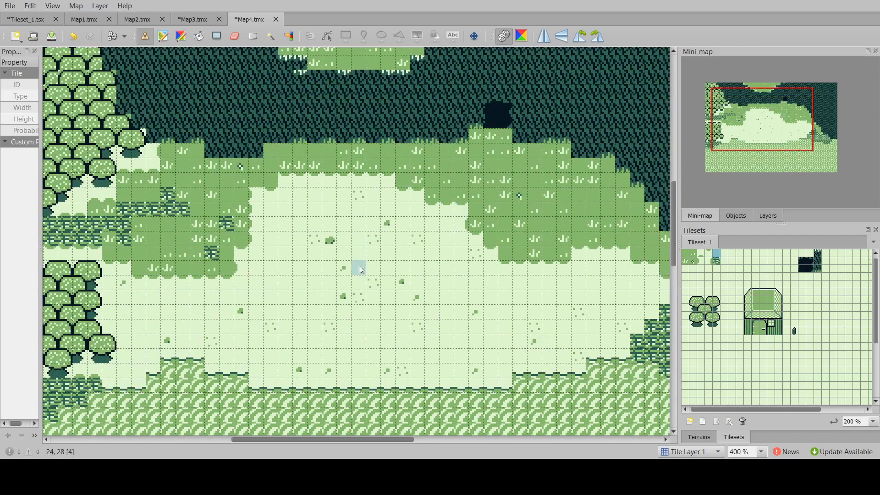
Step: Check the overall Map4 composition around the clearing, the cave entrance and the upper grass ledge
scroll(358, 275, "right", 2)
scroll(358, 275, "left", 2)
scroll(358, 274, "right", 4)
scroll(362, 270, "left", 2)
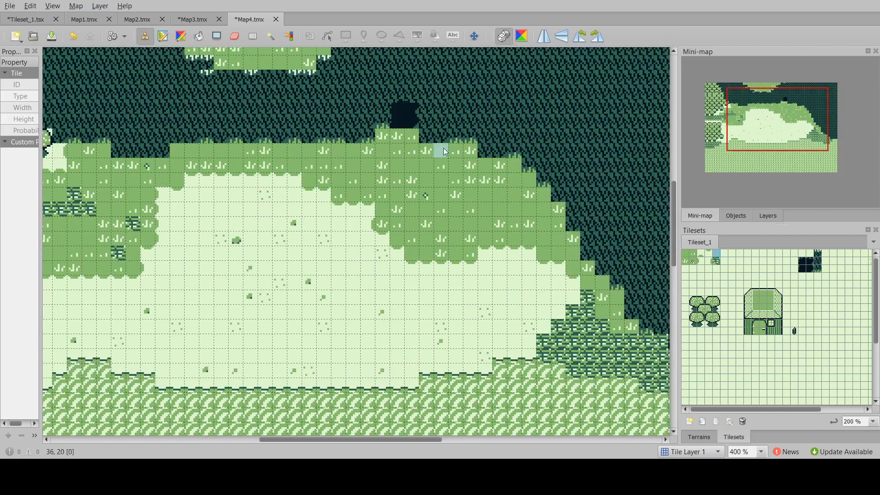
scroll(415, 138, "up", 1)
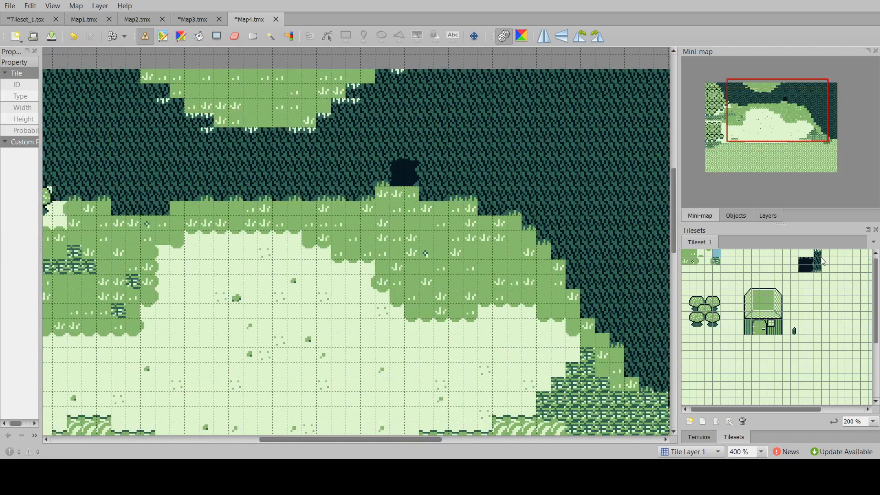
scroll(402, 217, "left", 1)
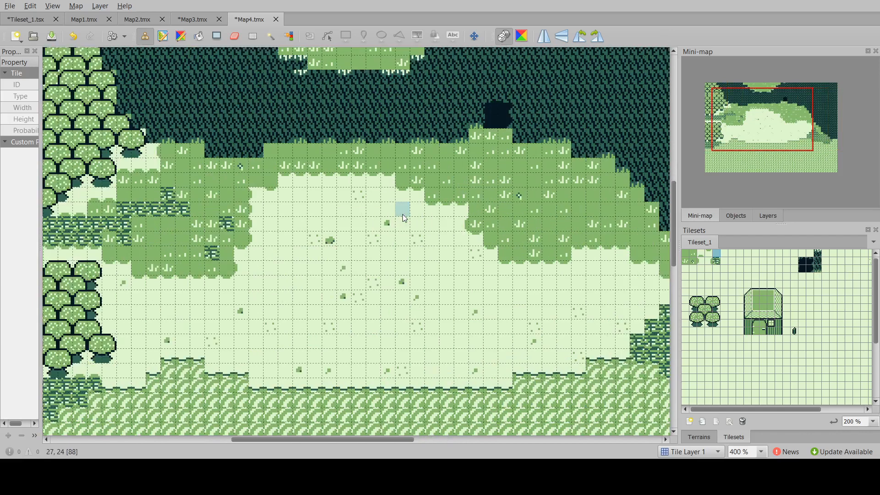
scroll(402, 218, "right", 2)
scroll(403, 218, "left", 2)
scroll(403, 218, "right", 1)
scroll(403, 218, "down", 1, "ctrl")
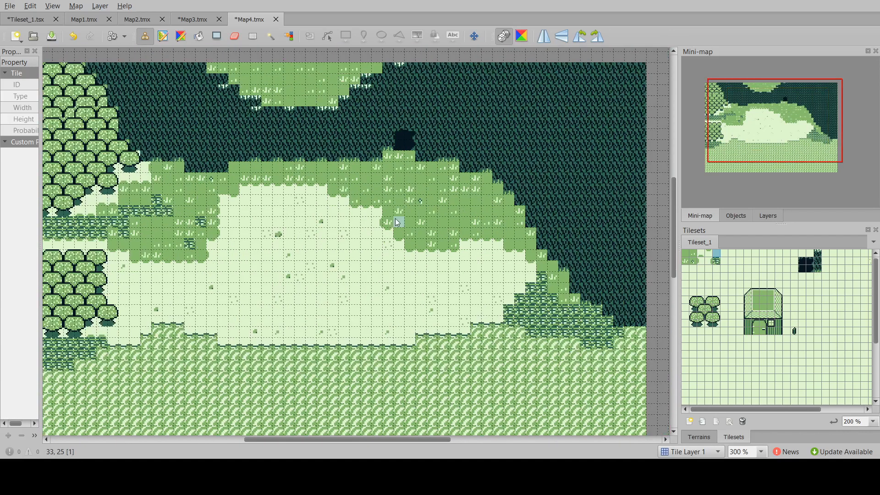
scroll(322, 225, "left", 2)
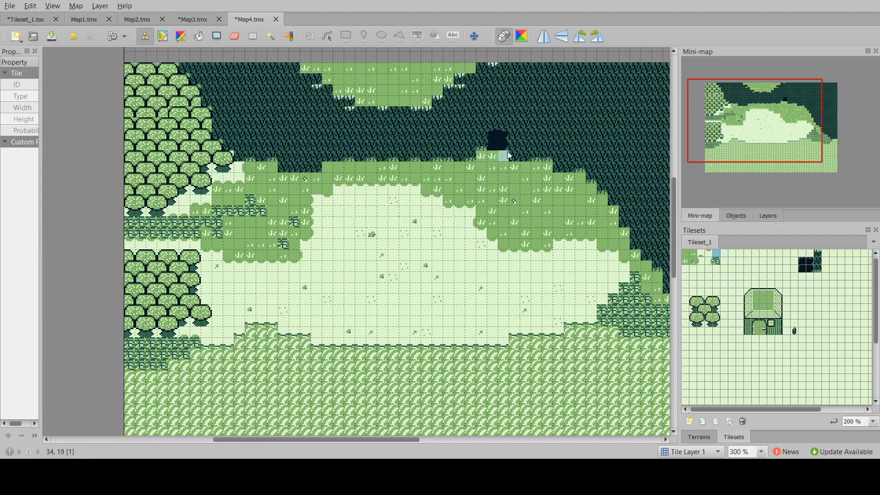
scroll(405, 206, "left", 2)
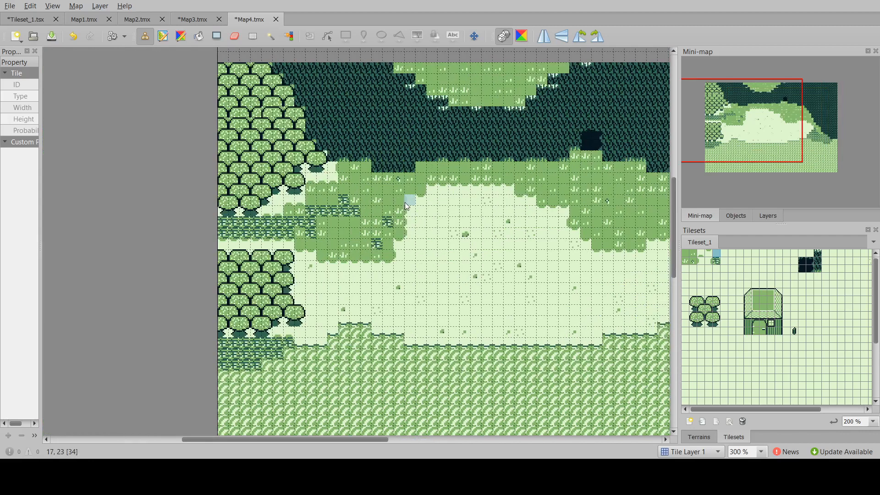
scroll(404, 205, "right", 4)
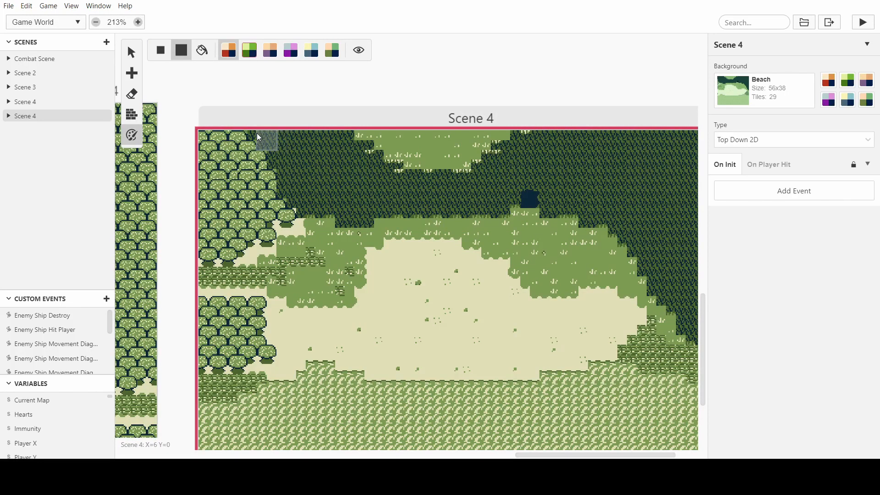
Step: In GB Studio, color Scene 4's cliff tiles with the peach-and-purple palette, replacing a trial with the red palette
mouse_move(257, 136)
left_mouse_down()
mouse_move(326, 139)
mouse_move(444, 178)
mouse_move(547, 139)
left_mouse_up()
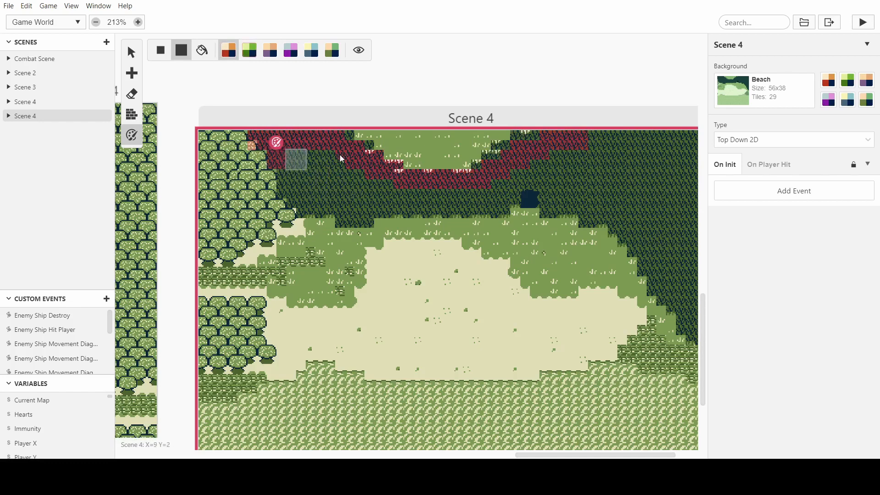
mouse_move(341, 158)
left_mouse_down()
mouse_move(284, 182)
mouse_move(286, 195)
left_mouse_up()
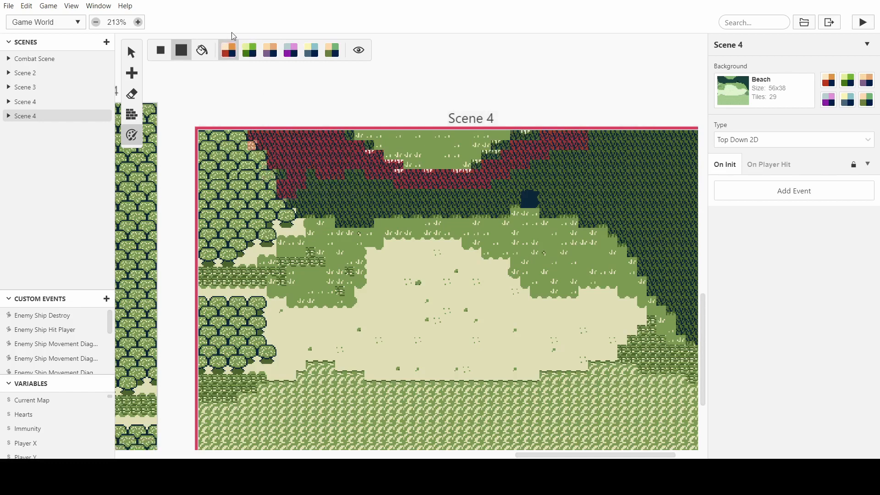
left_click(263, 51)
mouse_move(257, 139)
left_mouse_down()
mouse_move(339, 142)
mouse_move(276, 151)
mouse_move(295, 189)
mouse_move(359, 213)
mouse_move(303, 160)
mouse_move(366, 174)
mouse_move(295, 191)
mouse_move(303, 204)
left_mouse_up()
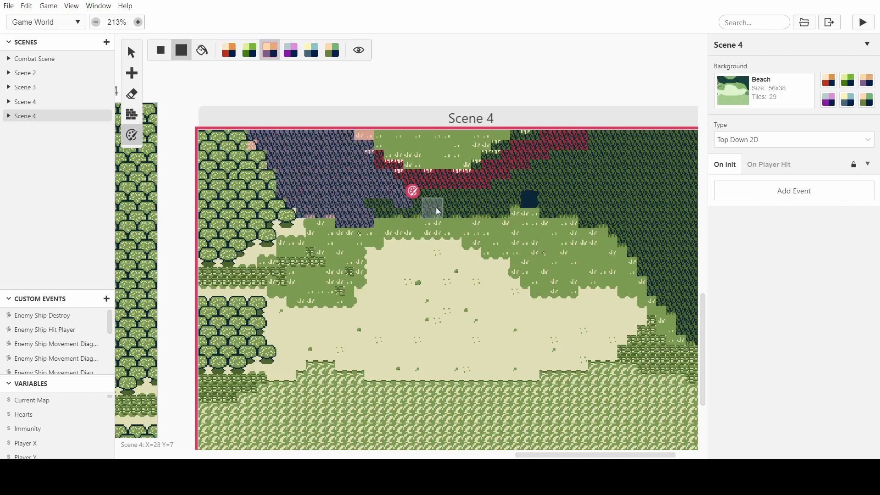
mouse_move(436, 211)
left_mouse_down()
mouse_move(373, 167)
mouse_move(460, 196)
mouse_move(362, 182)
mouse_move(394, 185)
mouse_move(382, 184)
mouse_move(422, 165)
mouse_move(415, 147)
mouse_move(484, 135)
mouse_move(662, 139)
mouse_move(388, 206)
mouse_move(412, 207)
mouse_move(469, 191)
mouse_move(458, 196)
mouse_move(507, 167)
mouse_move(363, 189)
mouse_move(479, 158)
mouse_move(672, 157)
left_mouse_up()
scroll(361, 182, "right", 2)
scroll(362, 182, "right", 2)
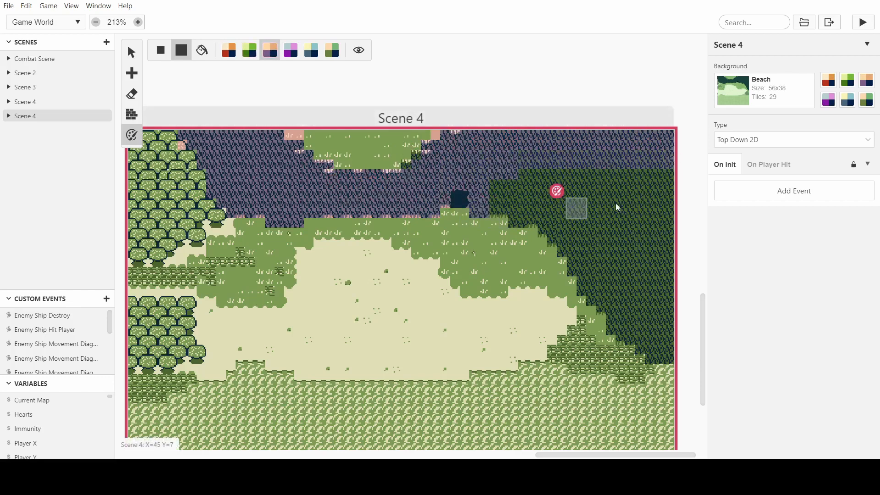
mouse_move(617, 207)
left_mouse_down()
mouse_move(521, 197)
mouse_move(518, 187)
mouse_move(655, 173)
mouse_move(484, 201)
mouse_move(536, 211)
mouse_move(517, 220)
mouse_move(568, 241)
mouse_move(666, 348)
mouse_move(604, 287)
mouse_move(585, 202)
mouse_move(621, 215)
mouse_move(545, 228)
mouse_move(615, 314)
mouse_move(610, 236)
mouse_move(650, 227)
mouse_move(581, 247)
mouse_move(607, 284)
mouse_move(639, 260)
mouse_move(662, 281)
mouse_move(614, 330)
mouse_move(675, 304)
mouse_move(646, 304)
mouse_move(511, 183)
mouse_move(552, 176)
mouse_move(605, 196)
left_mouse_up()
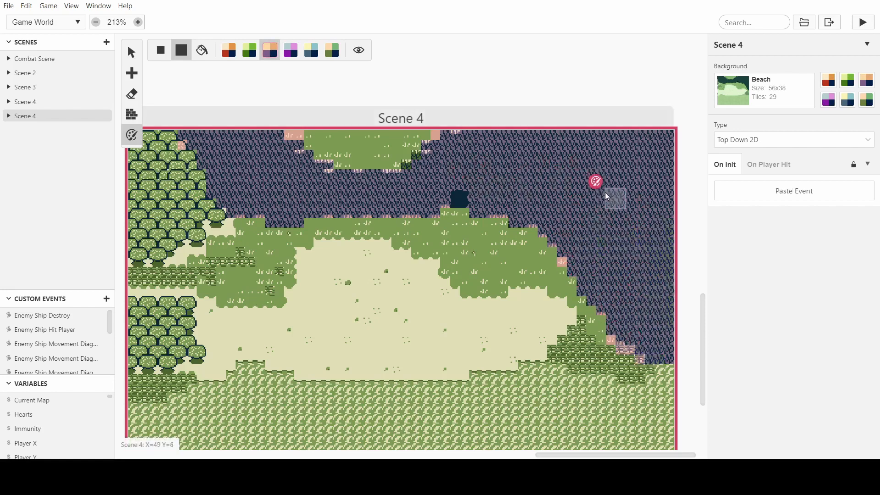
Step: Paint the missed cliff tiles beside the upper grass ledge in Scene 4 with the peach-and-purple palette
scroll(606, 196, "up", 3, "ctrl")
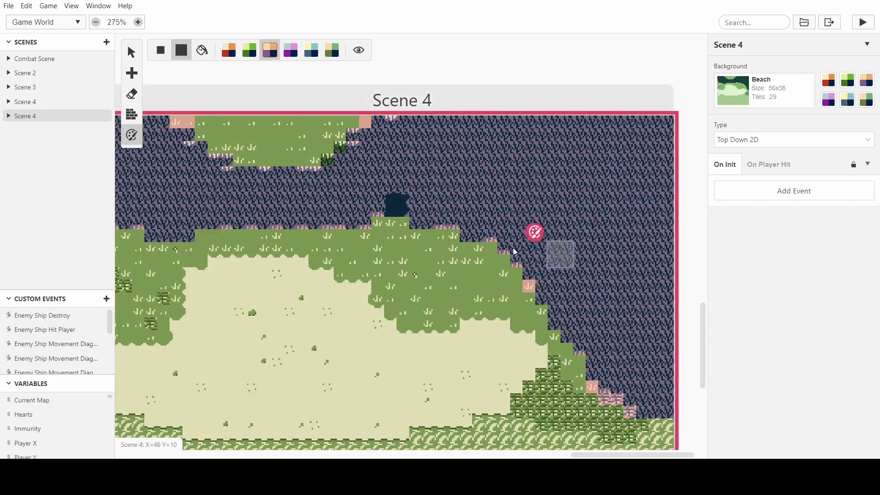
left_click(332, 159)
left_click(344, 151)
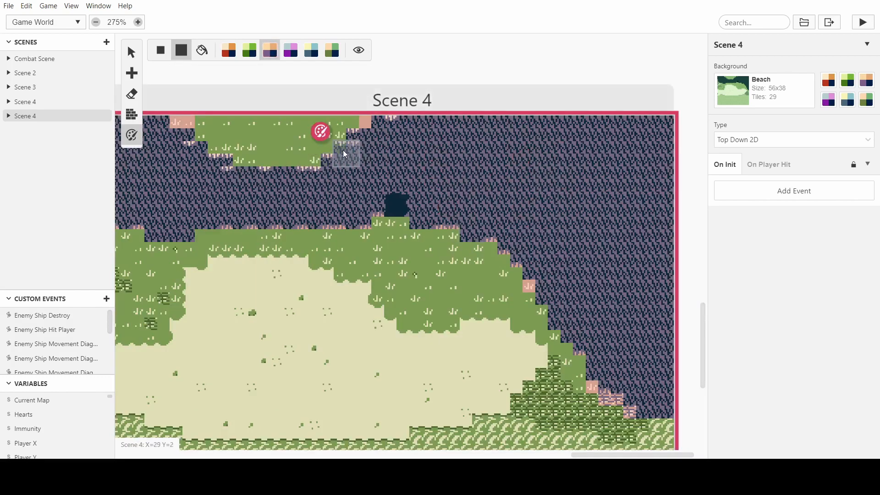
scroll(344, 154, "down", 3, "ctrl")
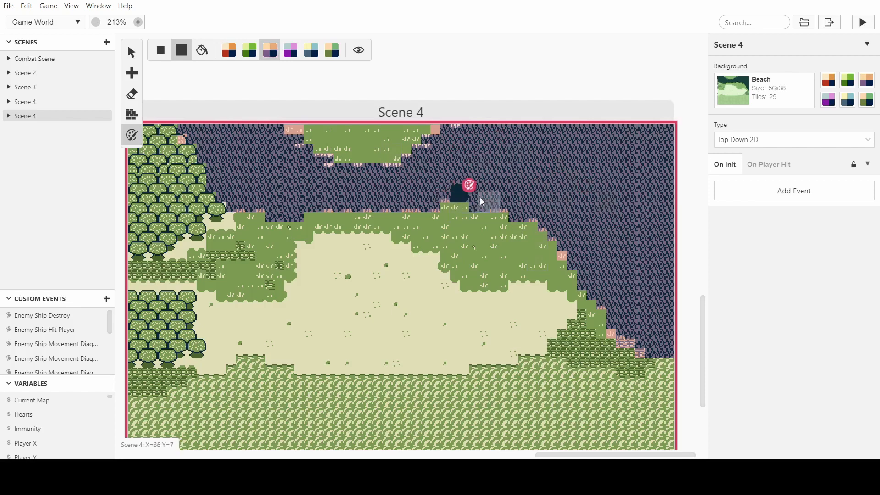
Step: Paint Scene 4's shoreline and the upper band of beach water with the cream-and-blue palette, using the large brush
scroll(605, 236, "down", 3)
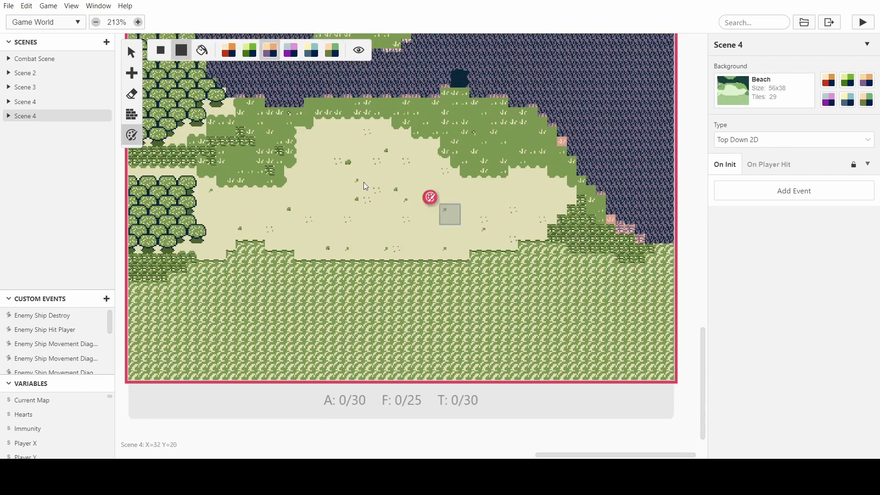
left_click(229, 50)
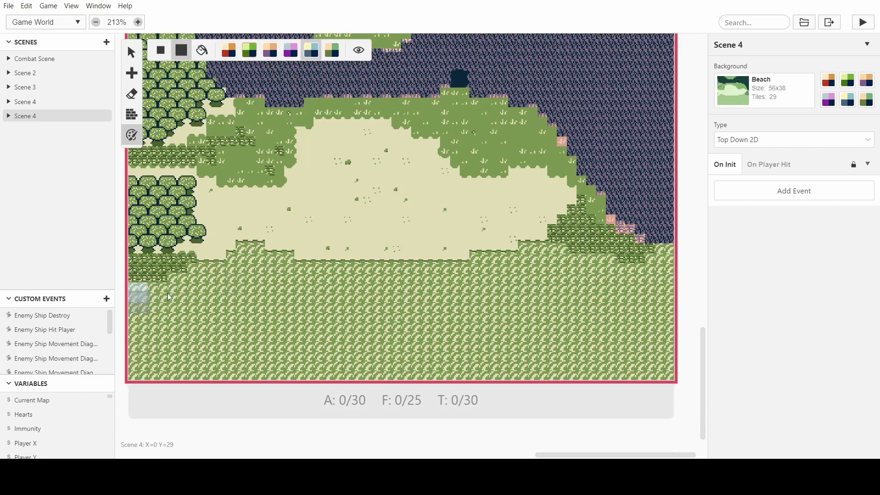
mouse_move(167, 297)
left_mouse_down()
mouse_move(309, 297)
mouse_move(175, 288)
mouse_move(339, 288)
left_mouse_up()
left_click_drag(173, 278, 367, 278)
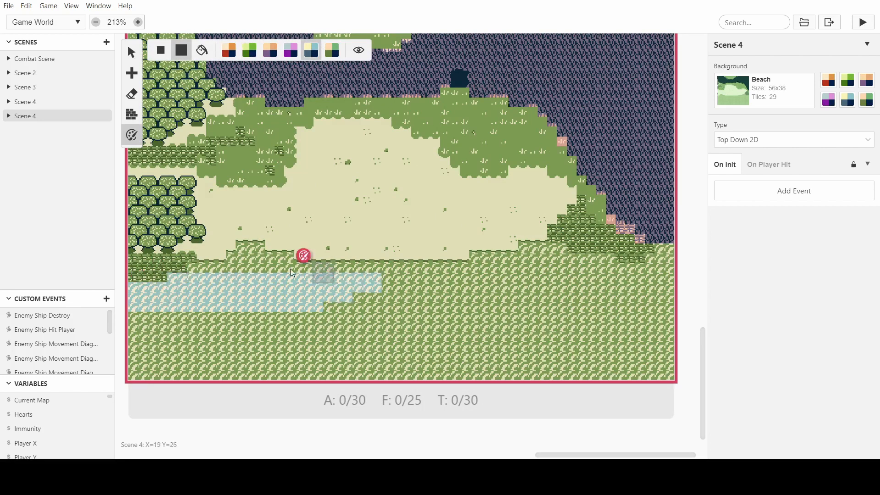
left_click_drag(192, 260, 272, 267)
mouse_move(211, 258)
left_mouse_down()
mouse_move(254, 251)
mouse_move(266, 238)
mouse_move(286, 257)
mouse_move(335, 269)
mouse_move(293, 260)
mouse_move(499, 260)
mouse_move(479, 255)
mouse_move(527, 244)
mouse_move(604, 265)
mouse_move(667, 256)
mouse_move(613, 268)
mouse_move(634, 275)
mouse_move(526, 268)
mouse_move(540, 264)
left_mouse_up()
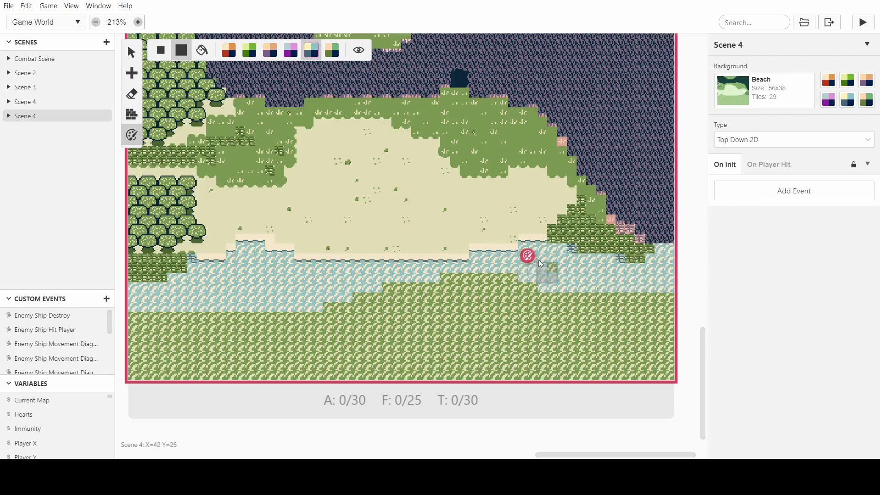
Step: Fill the remaining green water in the beach scene with the cream-and-blue palette and leave color painting
left_click(201, 50)
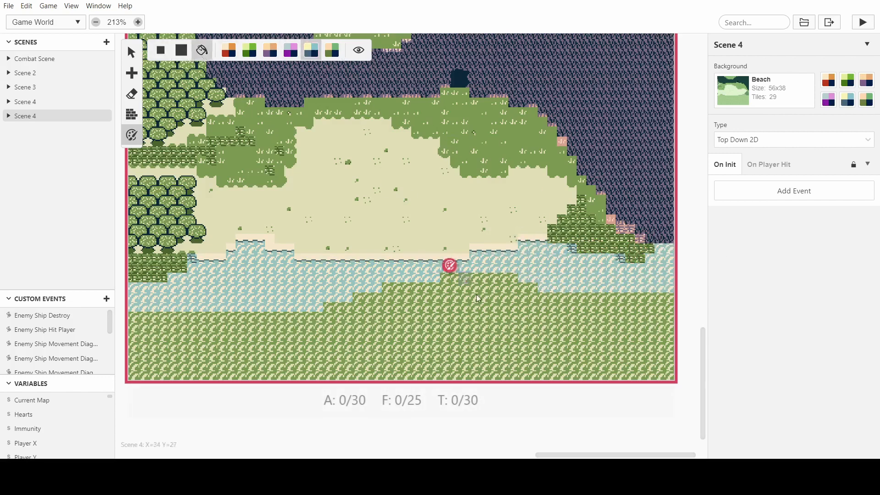
left_click(475, 302)
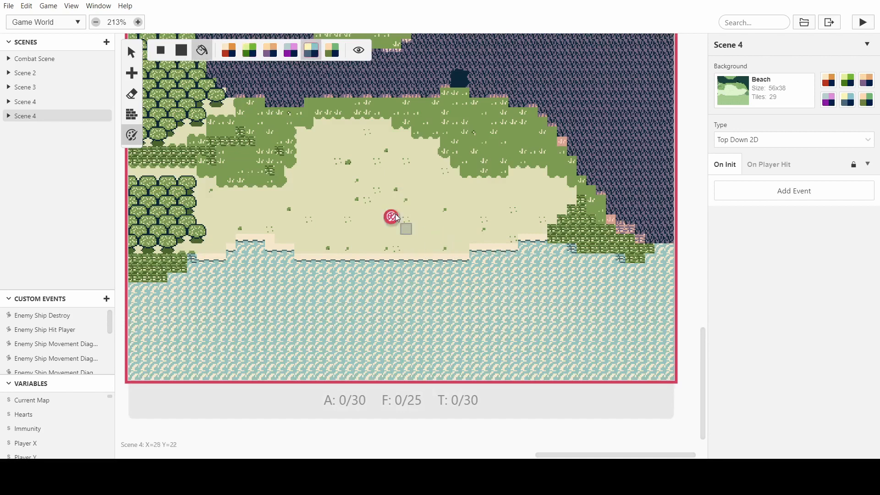
scroll(395, 252, "up", 1)
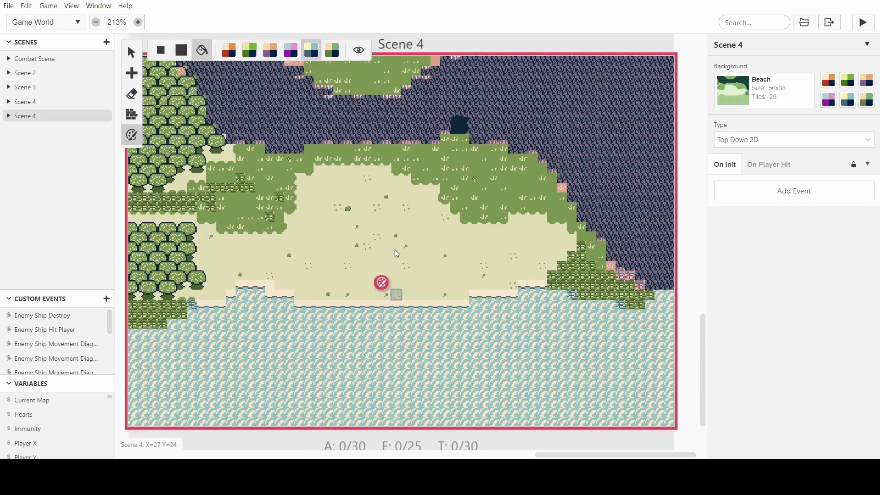
scroll(403, 264, "down", 1, "ctrl")
key("Escape")
scroll(396, 230, "left", 10)
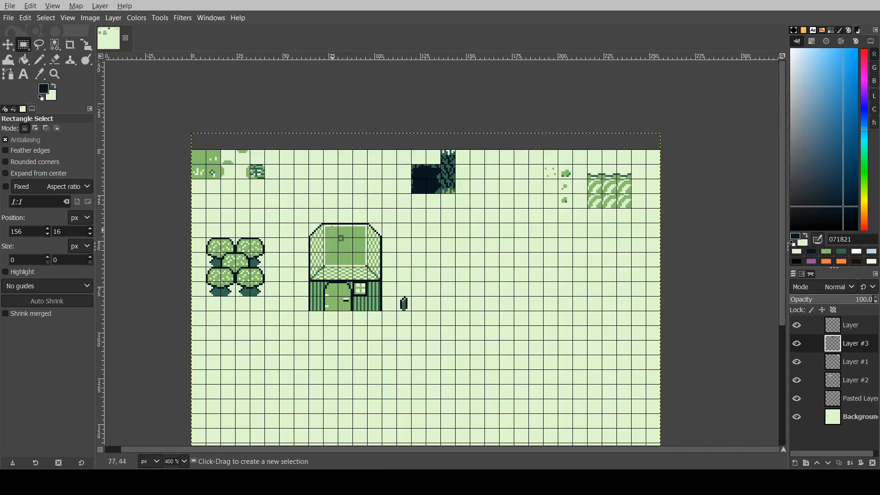
left_click_drag(198, 148, 211, 156)
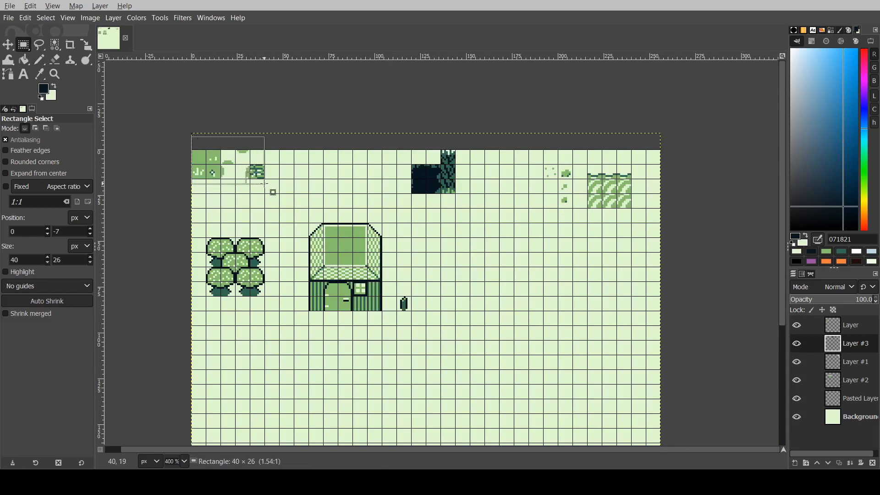
left_click_drag(264, 184, 266, 185)
left_click(276, 196)
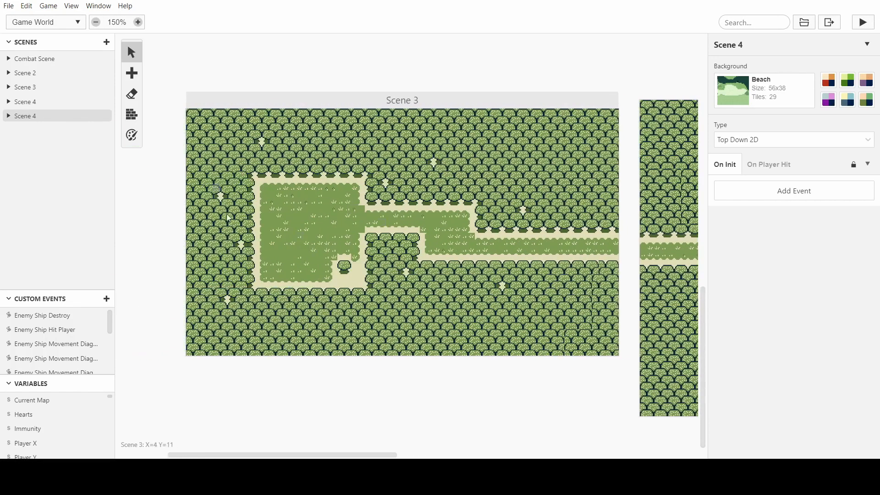
Step: Review the layout and coloring of the forest path in Scene 3, the village scene and the beach scene
scroll(284, 222, "right", 10)
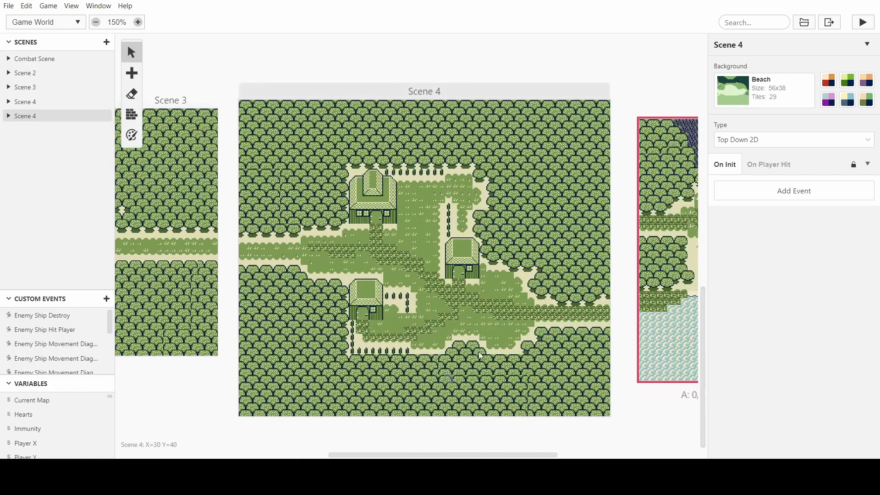
scroll(321, 260, "right", 2)
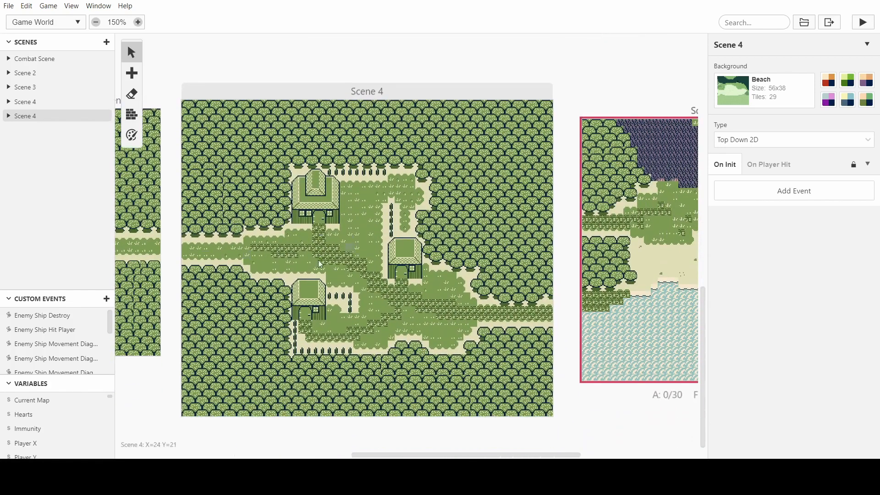
scroll(267, 273, "right", 9)
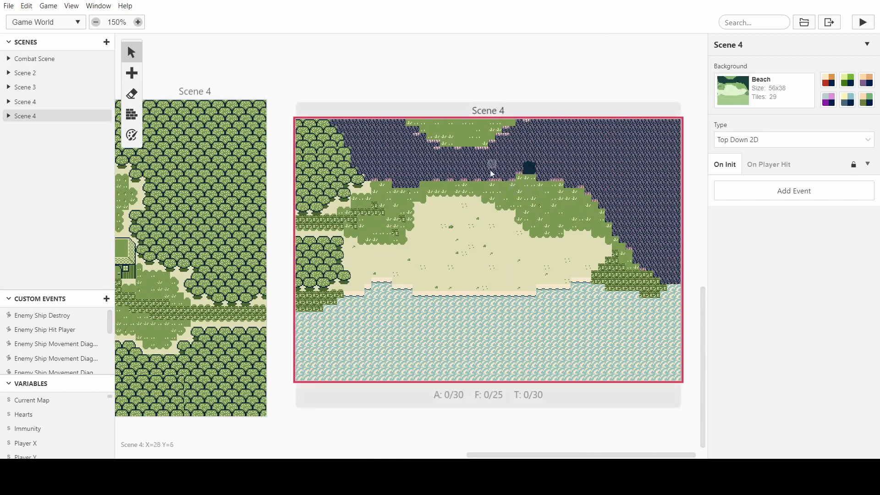
scroll(411, 427, "left", 8)
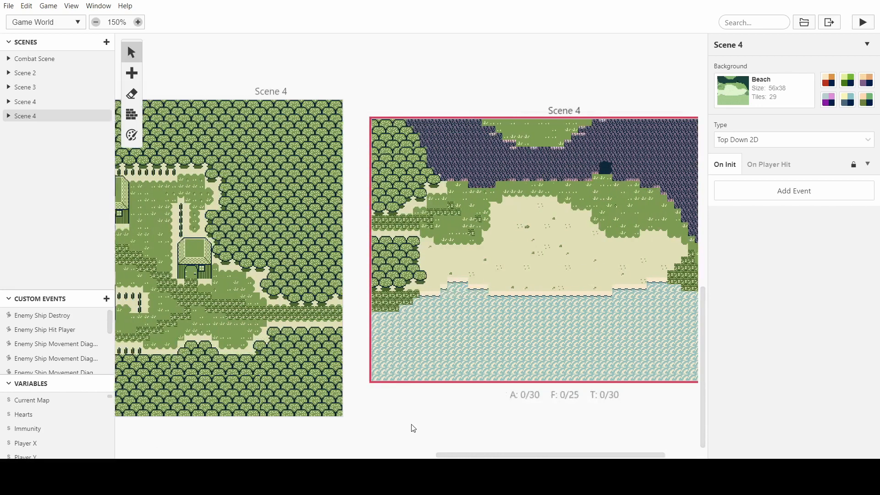
scroll(414, 439, "left", 8)
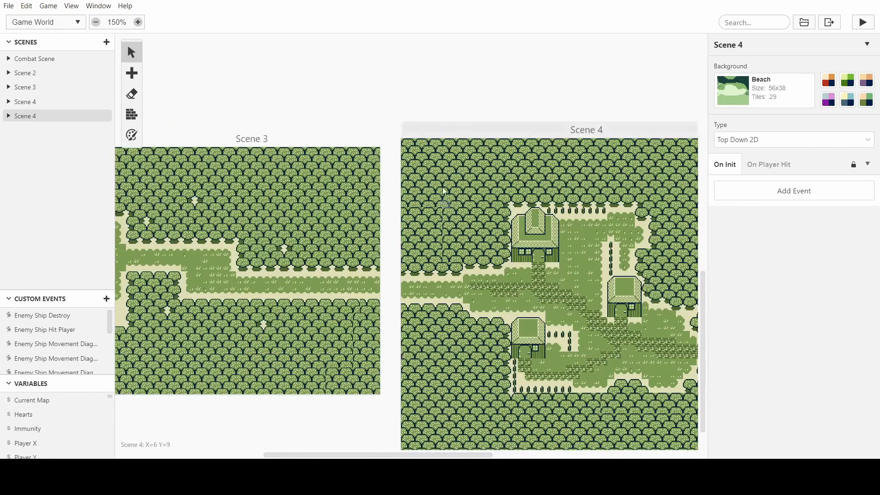
scroll(383, 59, "right", 4)
scroll(385, 58, "down", 2)
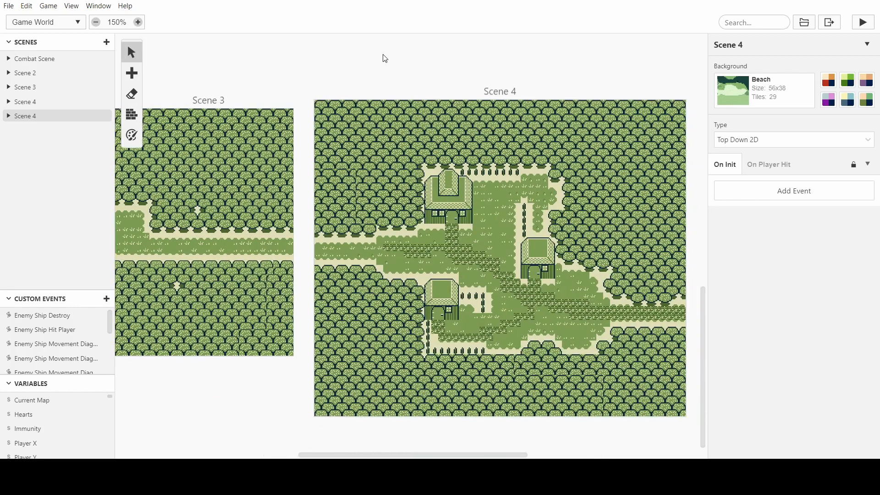
Step: Deselect the beach scene and examine how the village and beach maps look together and around the cave entrance
left_click(384, 58)
scroll(397, 183, "down", 3, "ctrl")
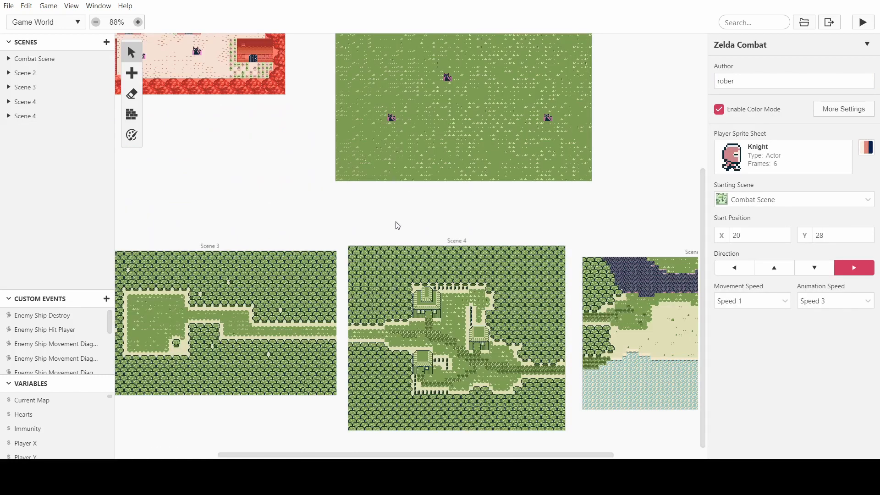
scroll(399, 323, "right", 6)
scroll(399, 326, "left", 3)
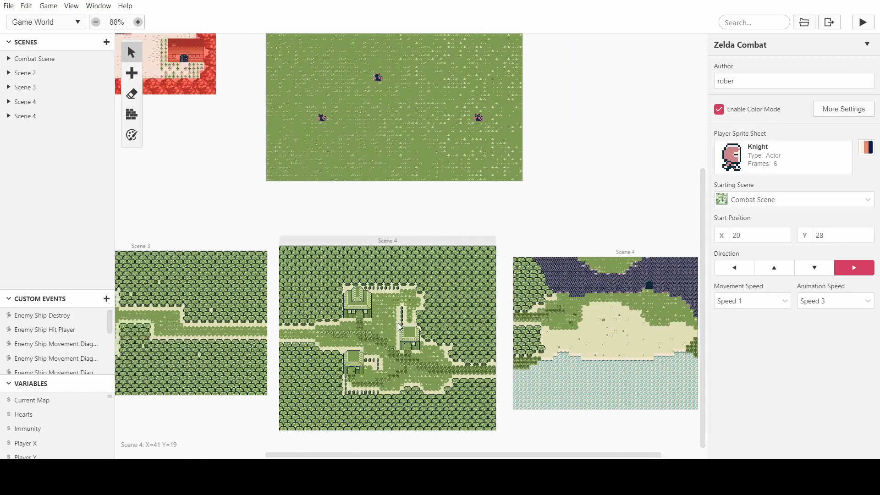
scroll(399, 325, "left", 5)
scroll(481, 313, "up", 3, "ctrl")
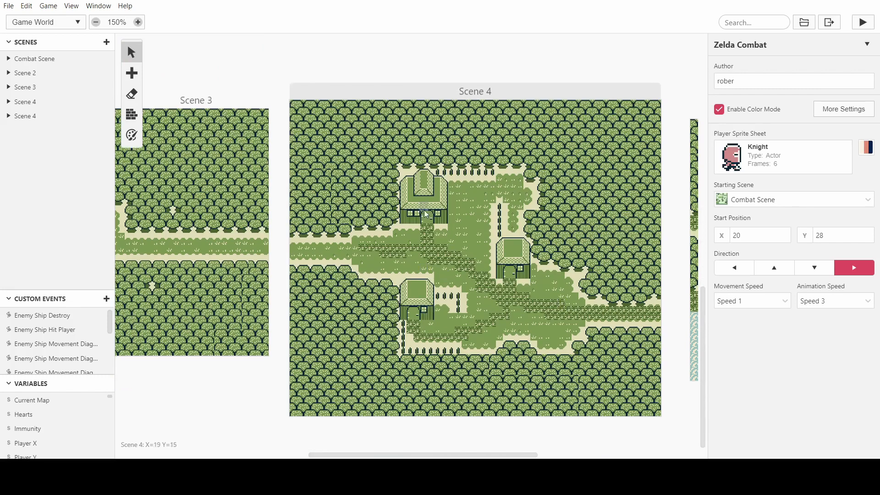
scroll(463, 208, "left", 2)
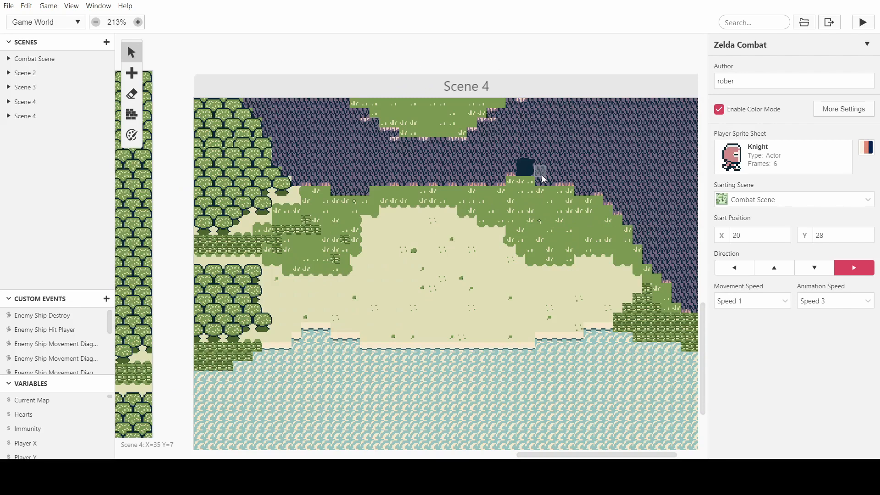
scroll(408, 185, "right", 1)
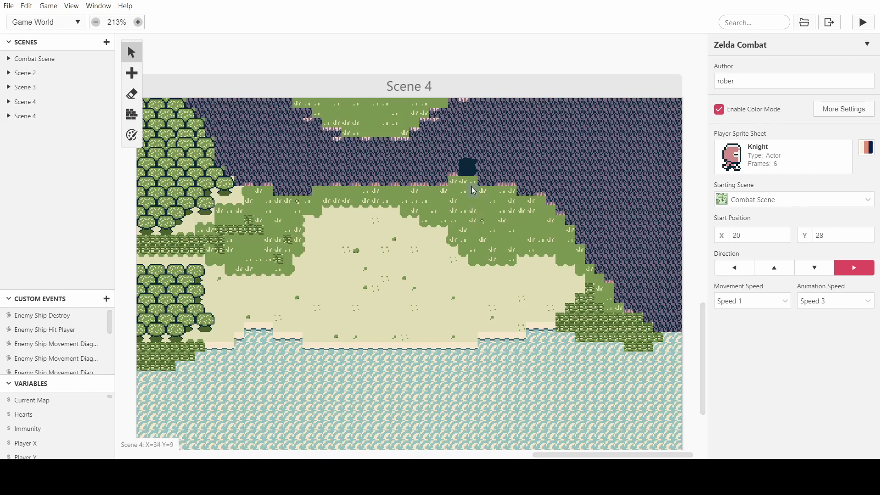
scroll(471, 186, "down", 2, "ctrl")
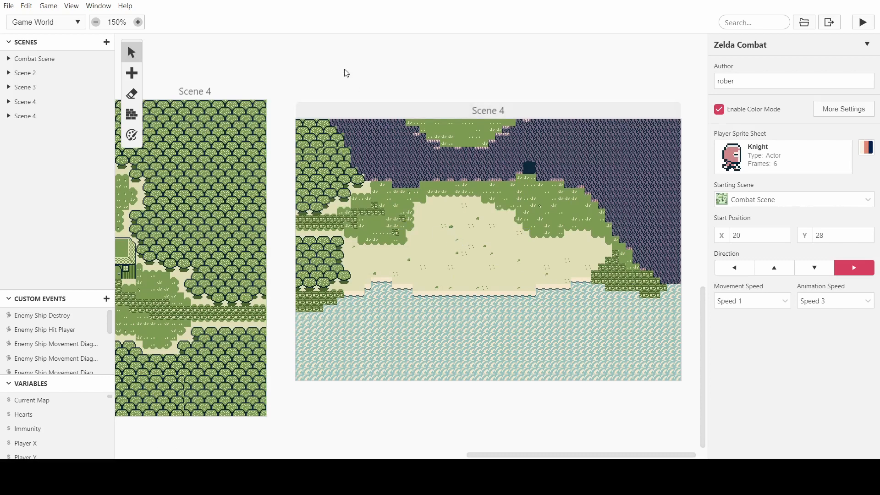
Step: Compare the forest, village and beach scenes in sequence, checking that their tiles and palettes match across the maps
scroll(346, 73, "left", 15)
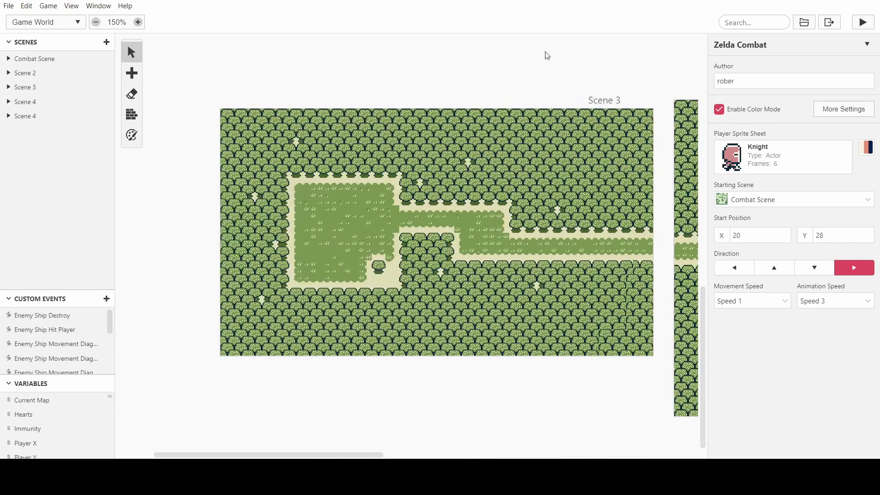
scroll(546, 56, "right", 15)
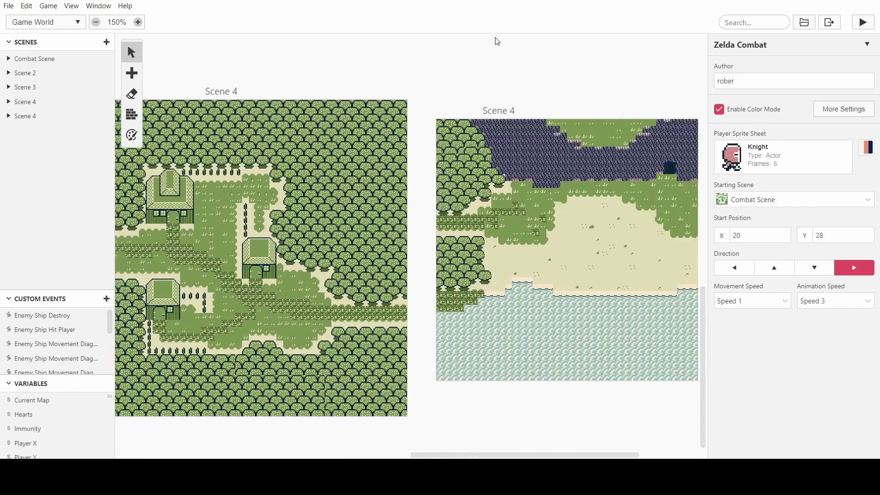
scroll(496, 41, "right", 3)
scroll(349, 46, "right", 4)
scroll(328, 69, "left", 20)
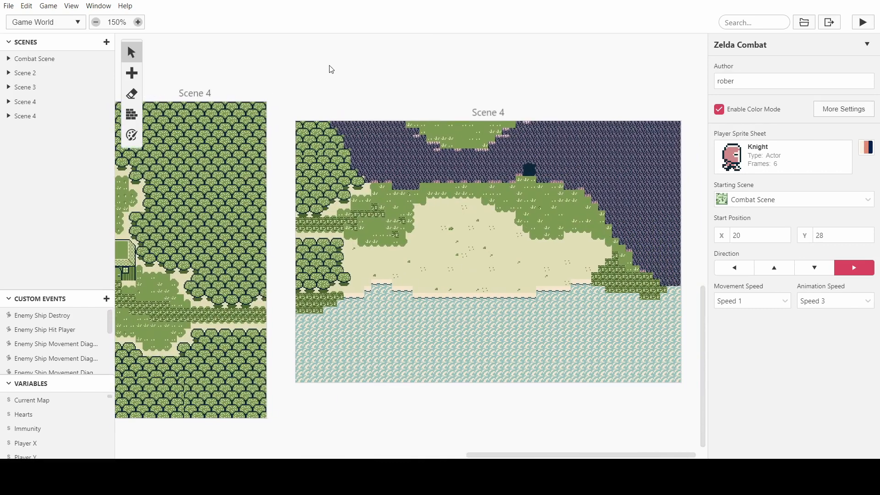
scroll(291, 90, "down", 5, "ctrl")
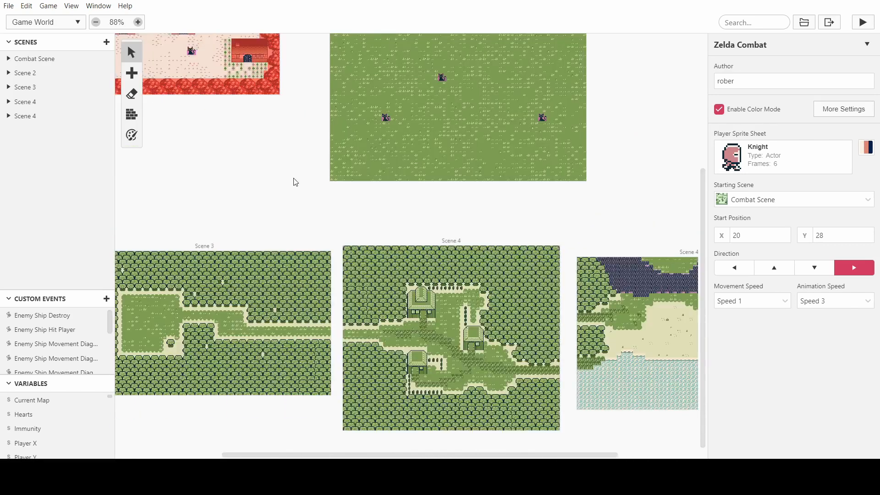
middle_click_drag(287, 187, 224, 153)
middle_click_drag(442, 216, 315, 166)
scroll(274, 413, "up", 1, "ctrl")
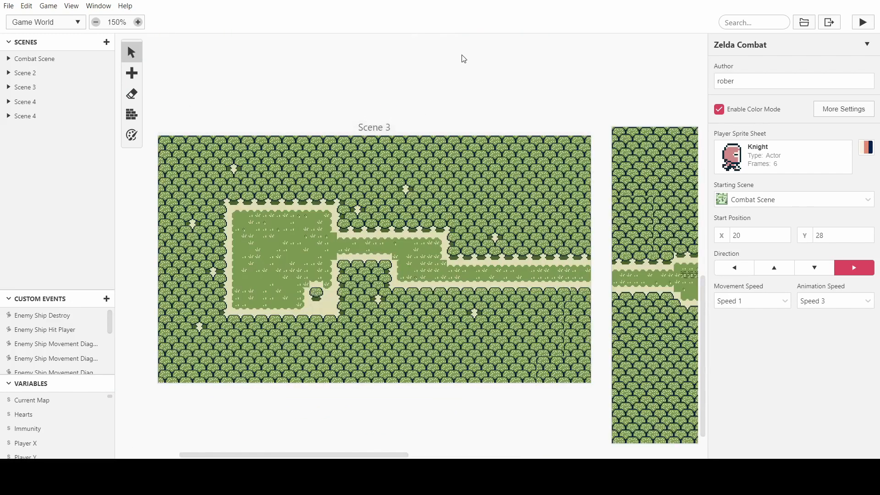
scroll(472, 74, "right", 10)
scroll(499, 81, "right", 10)
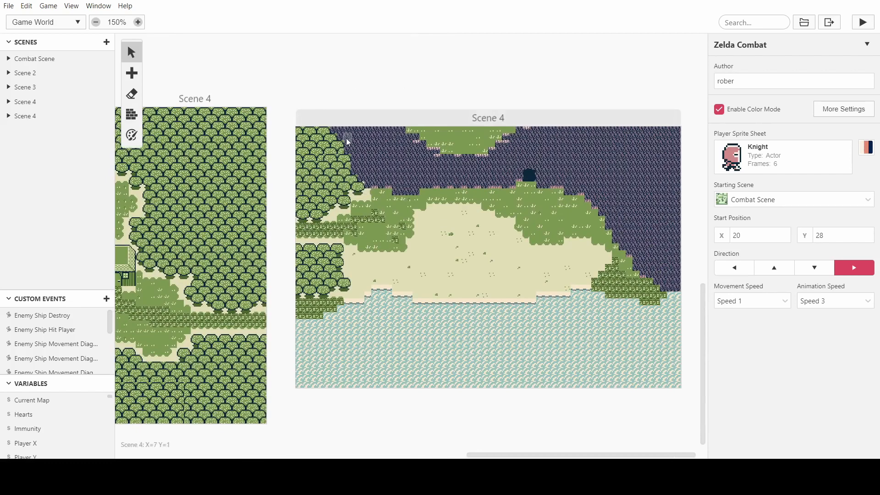
scroll(324, 94, "left", 5)
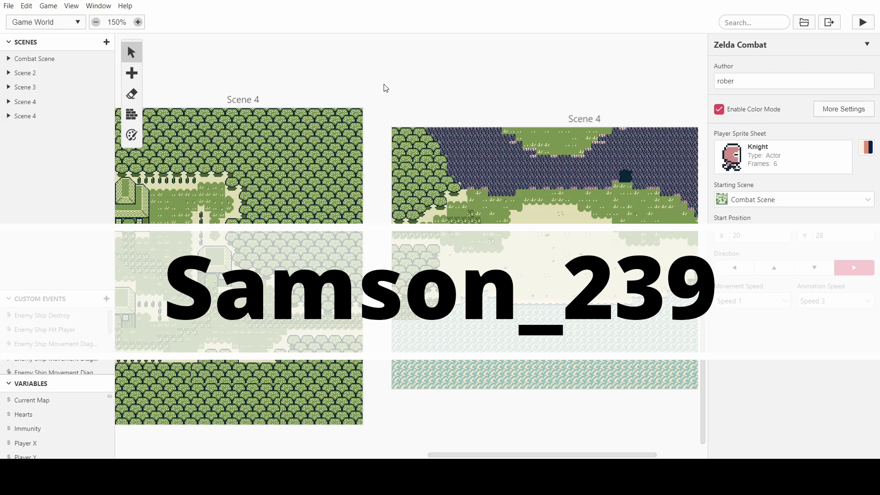
scroll(385, 88, "left", 15)
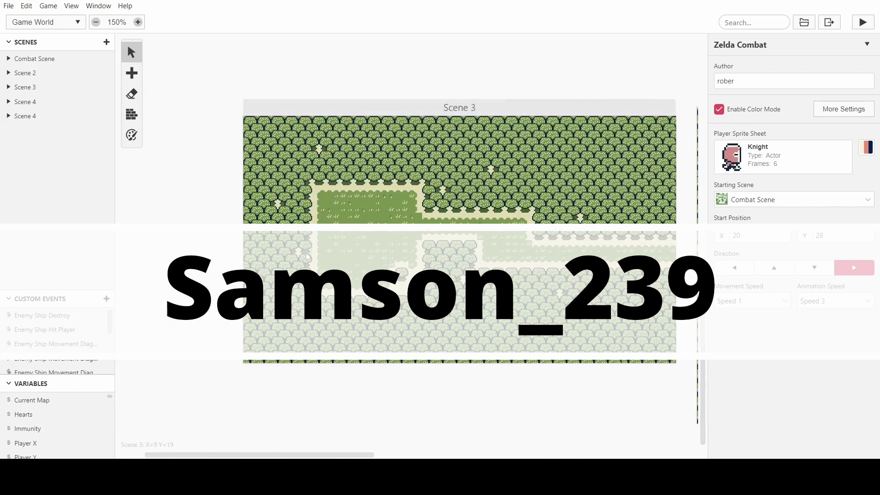
scroll(306, 255, "right", 20)
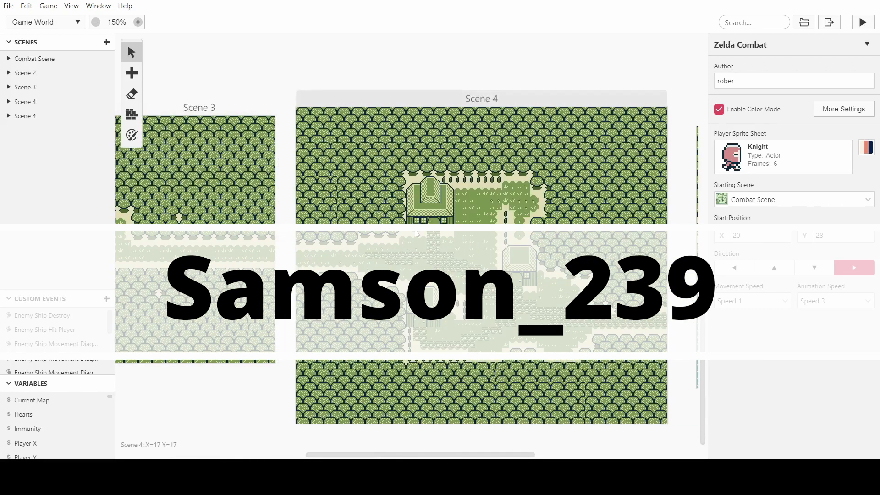
scroll(419, 234, "right", 10)
scroll(418, 234, "left", 6)
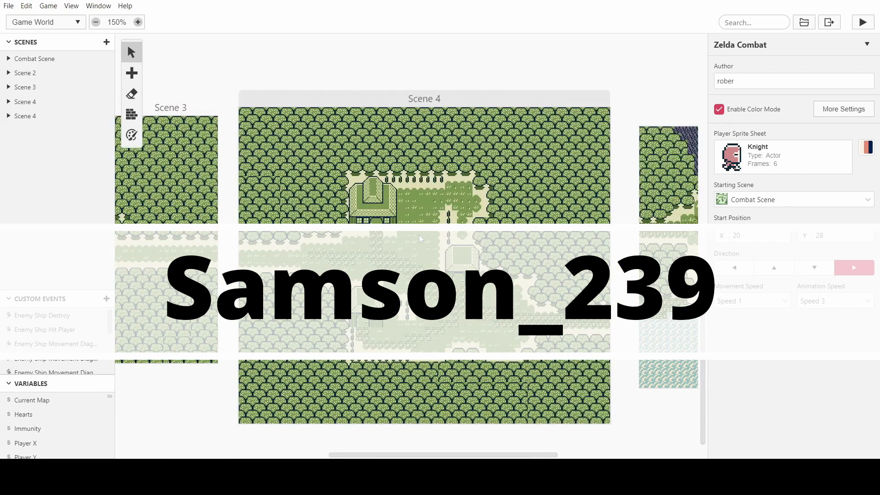